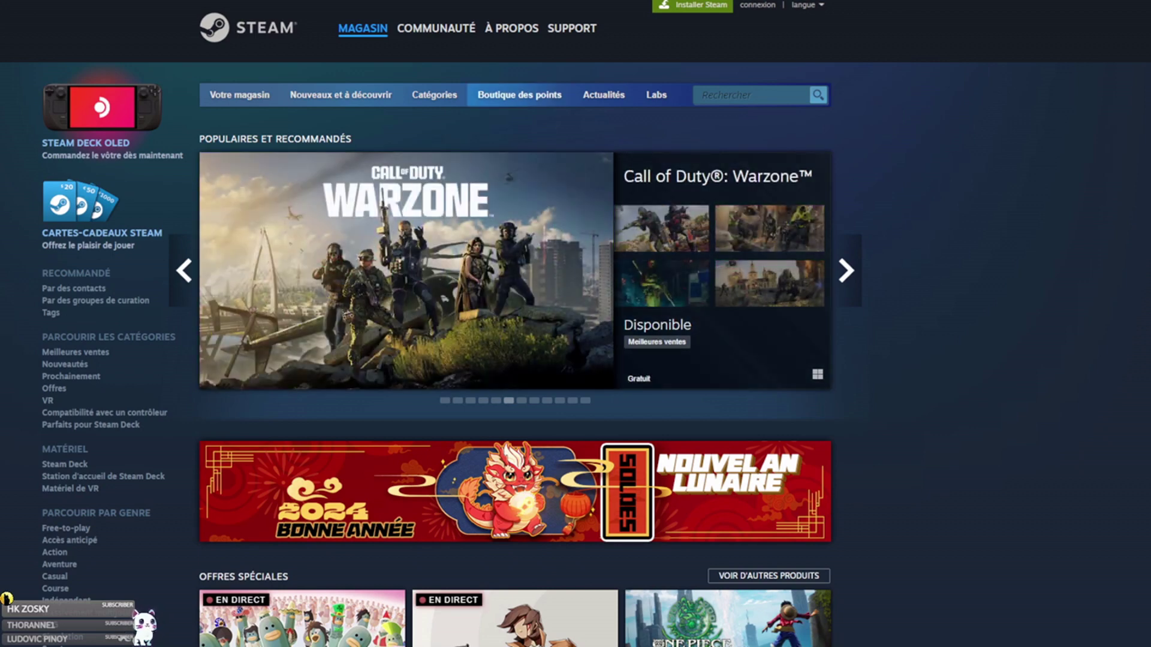
Search the store for "Trivia Tennis Easy Achivements" and remove the Français language filter from the results.
{"action": "type", "text": "Trivia Tennis Easy Achivements"}
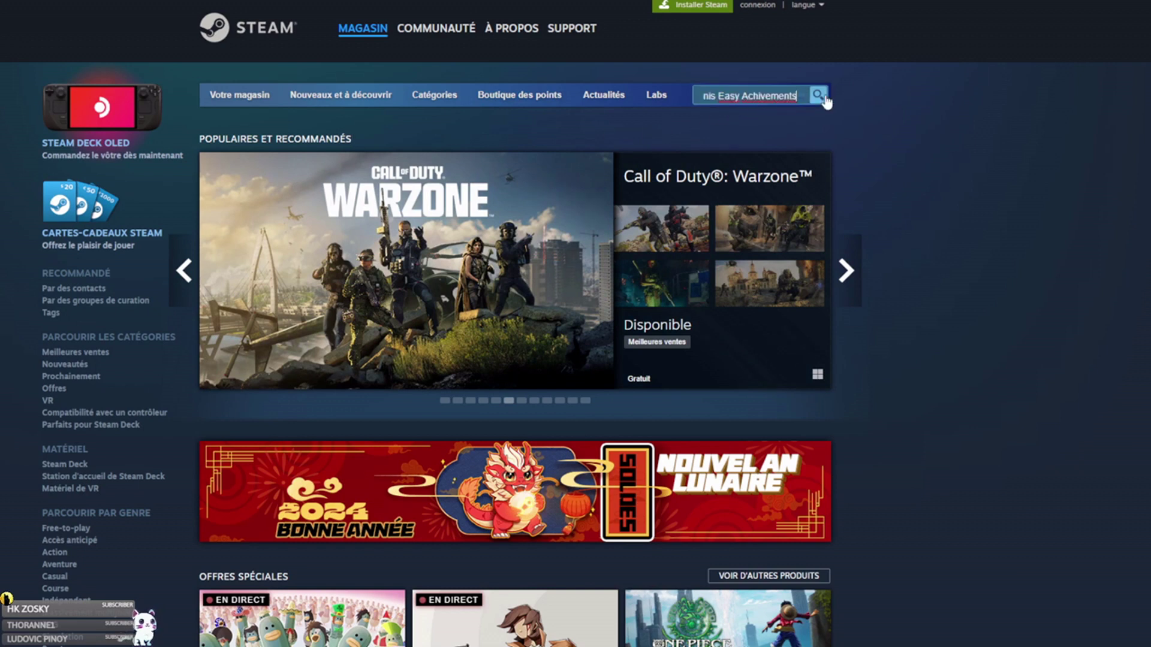
{"action": "key", "text": "Return"}
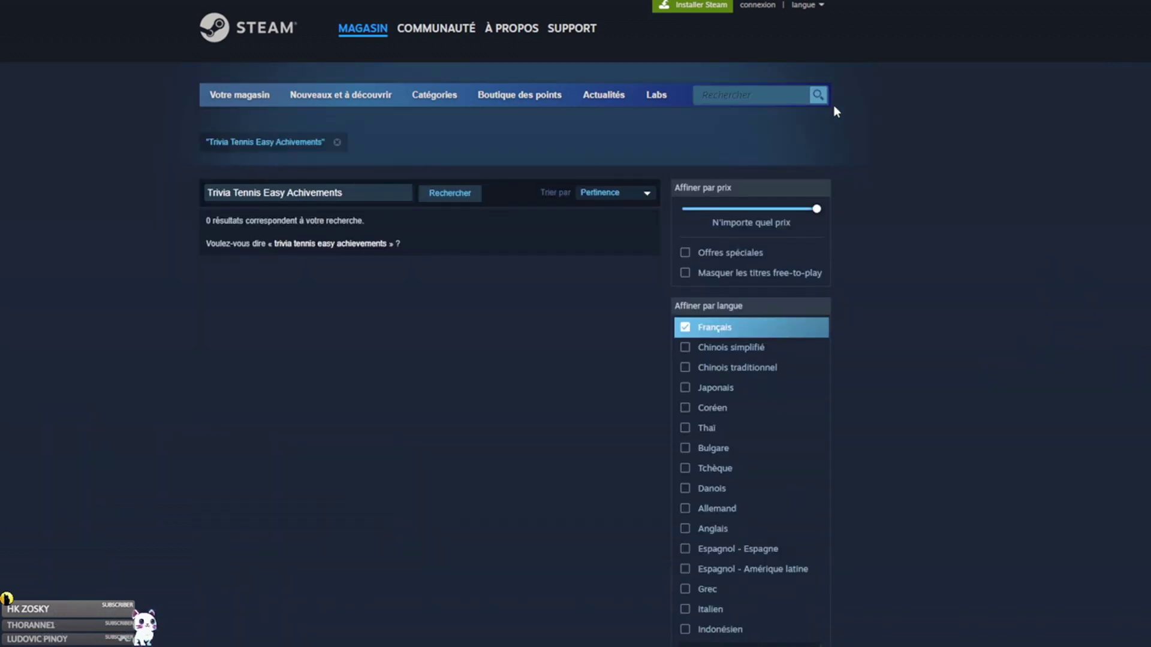
{"action": "left_click", "coordinate": [685, 328]}
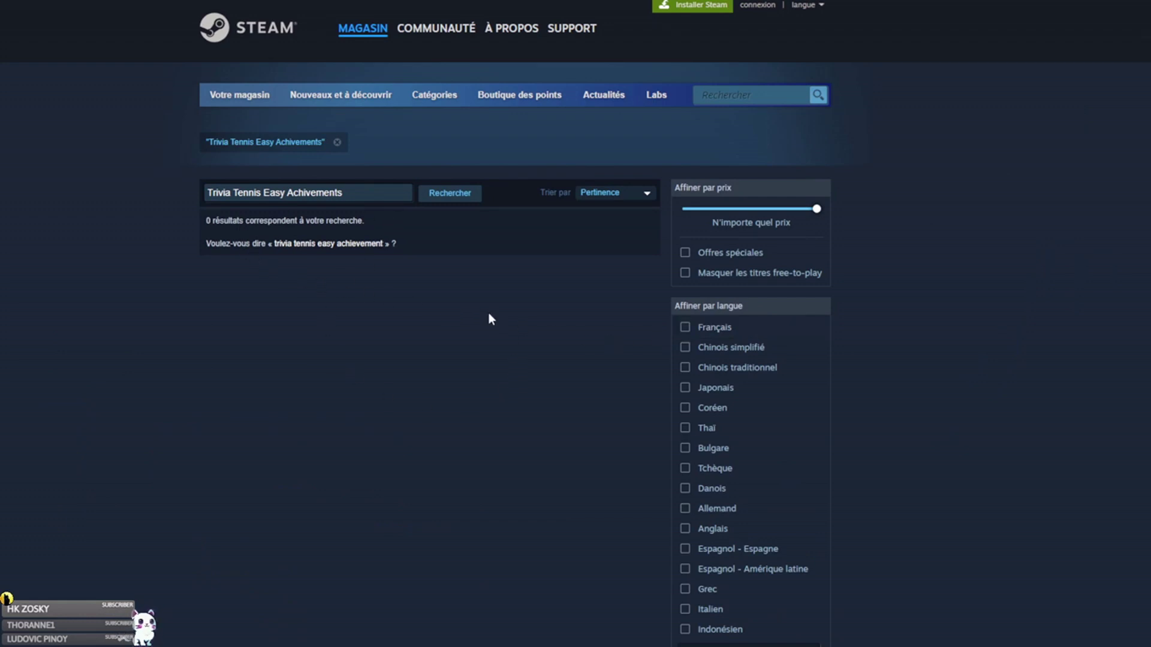
{"action": "scroll", "coordinate": [473, 475], "scroll_direction": "down", "scroll_amount": 2}
{"action": "scroll", "coordinate": [503, 407], "scroll_direction": "up", "scroll_amount": 2}
{"action": "scroll", "coordinate": [500, 403], "scroll_direction": "down", "scroll_amount": 5}
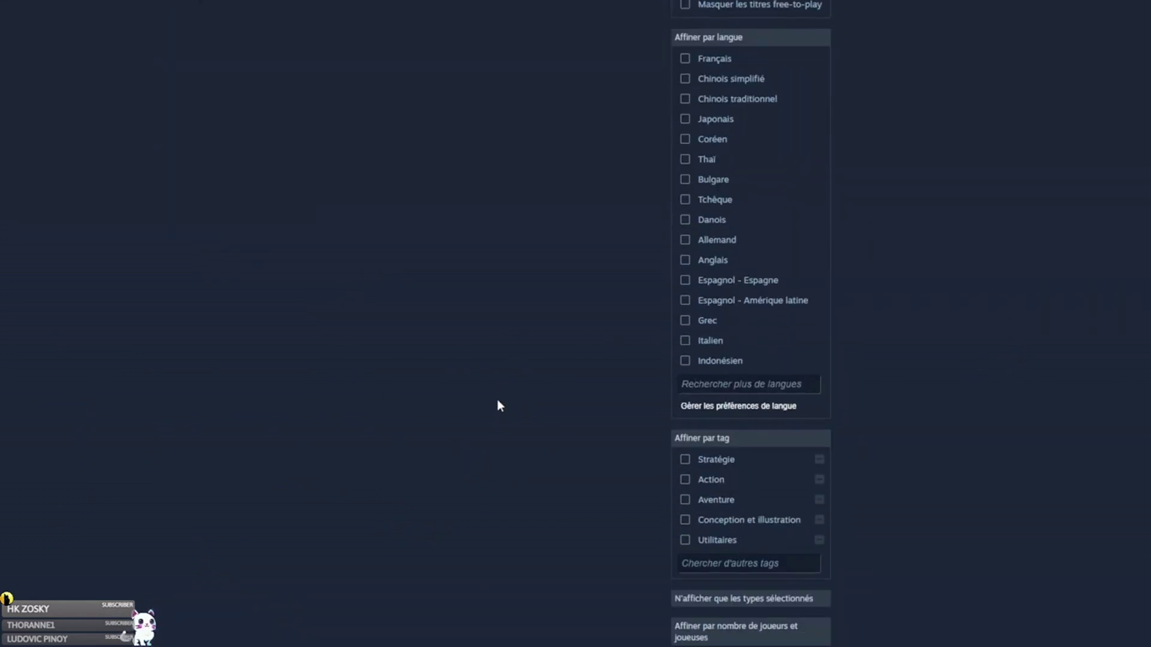
{"action": "scroll", "coordinate": [493, 399], "scroll_direction": "up", "scroll_amount": 5}
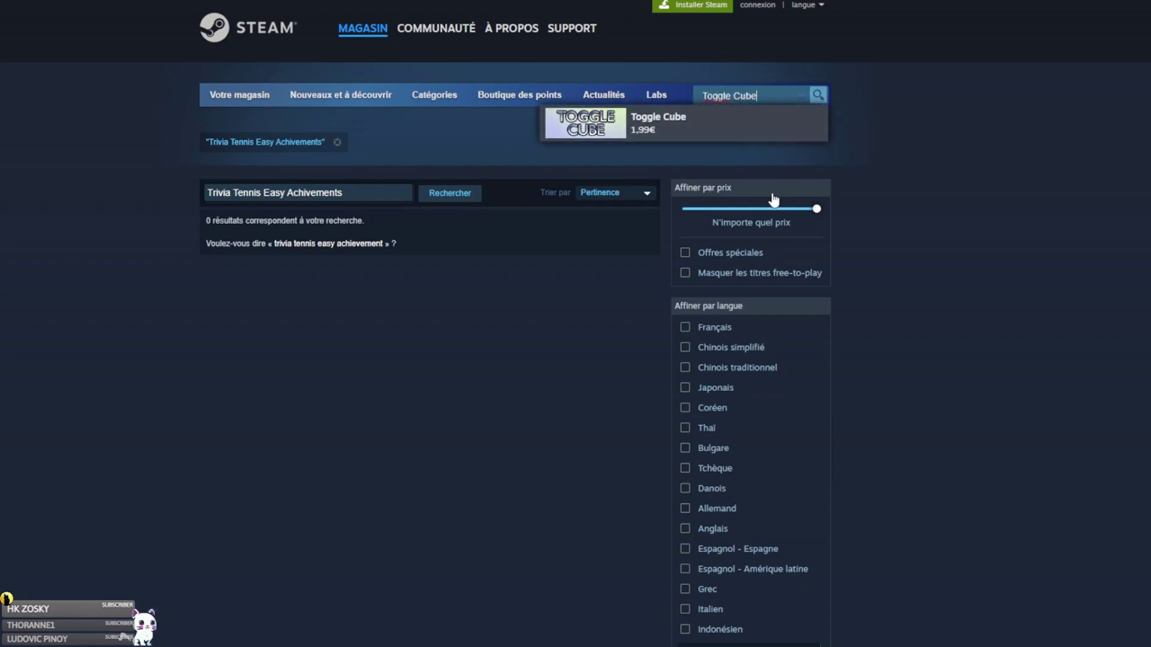
Search the store for "Toggle Cube" and open that game's store page.
{"action": "key", "text": "Return"}
{"action": "mouse_move", "coordinate": [322, 255]}
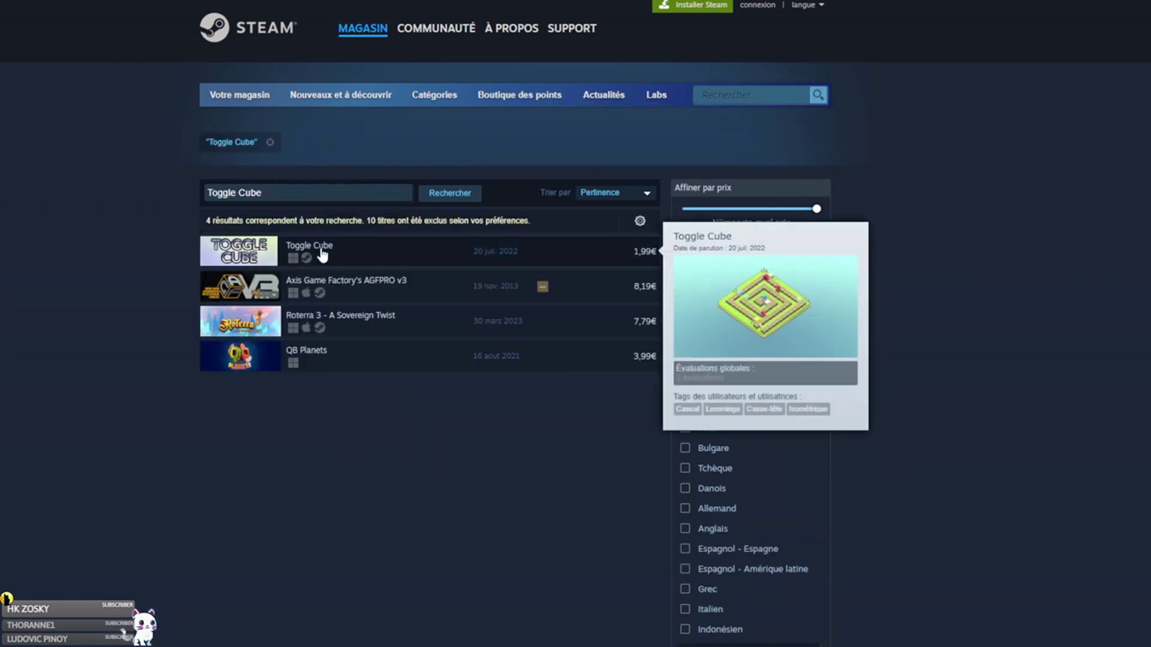
{"action": "left_click", "coordinate": [322, 247]}
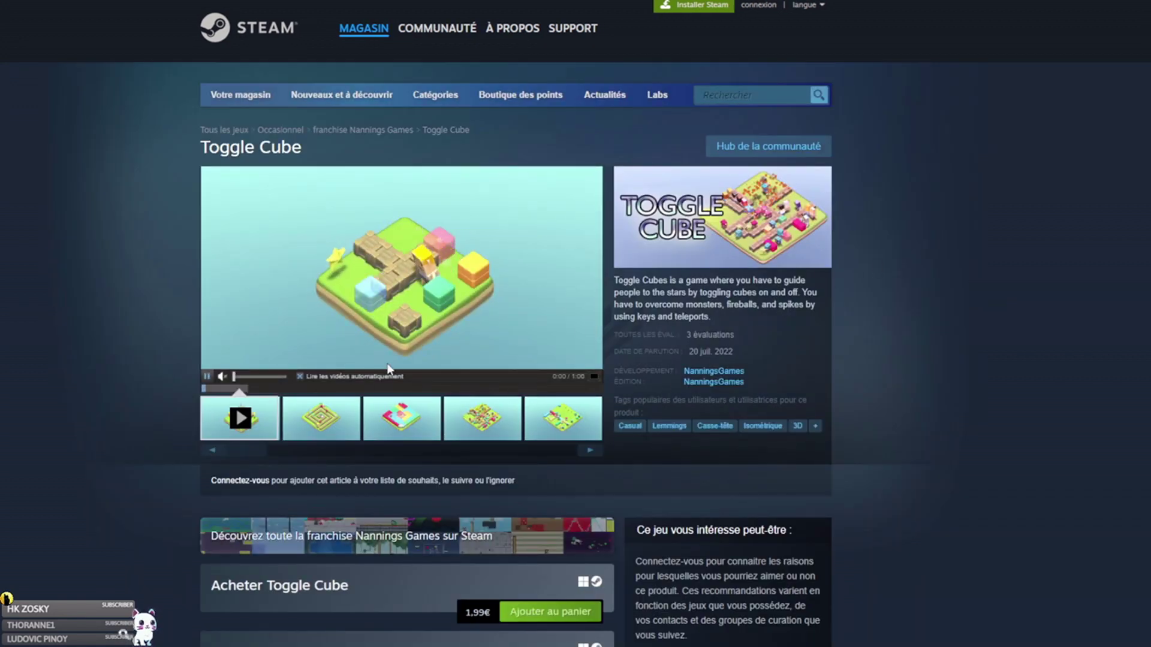
Examine the Toggle Cube page for its price, bundles, description, system requirements, achievements, tags and reviews.
{"action": "scroll", "coordinate": [838, 376], "scroll_direction": "down", "scroll_amount": 1}
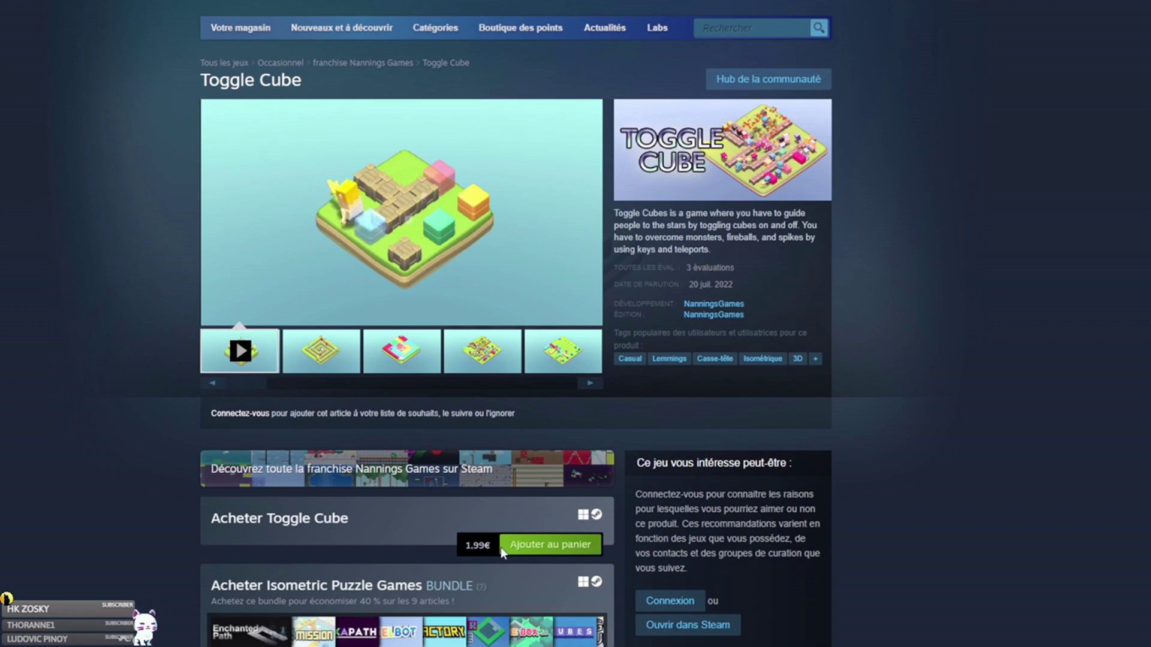
{"action": "scroll", "coordinate": [911, 402], "scroll_direction": "down", "scroll_amount": 1}
{"action": "scroll", "coordinate": [930, 414], "scroll_direction": "down", "scroll_amount": 3}
{"action": "scroll", "coordinate": [895, 309], "scroll_direction": "down", "scroll_amount": 2}
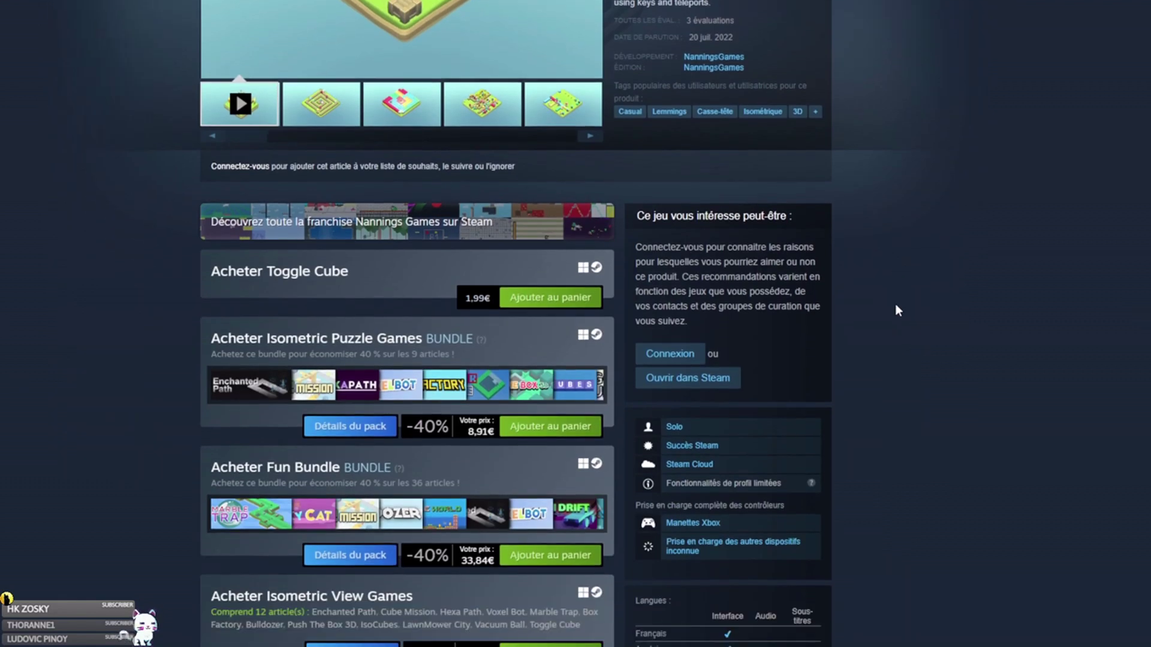
{"action": "scroll", "coordinate": [294, 285], "scroll_direction": "down", "scroll_amount": 2}
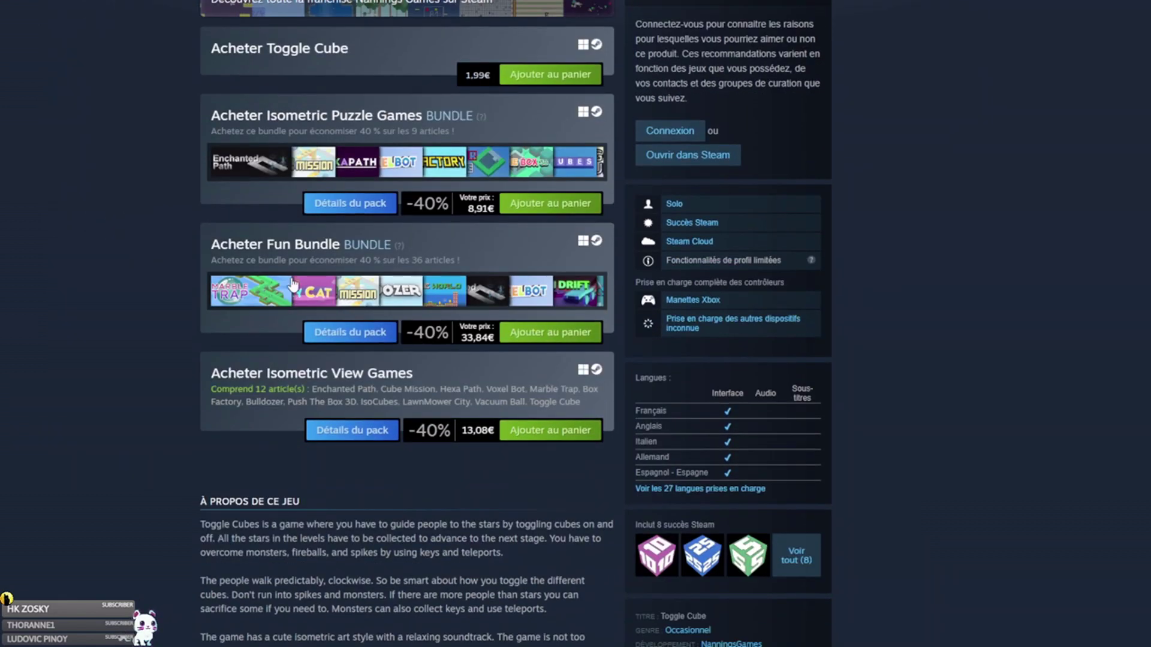
{"action": "scroll", "coordinate": [355, 305], "scroll_direction": "down", "scroll_amount": 6}
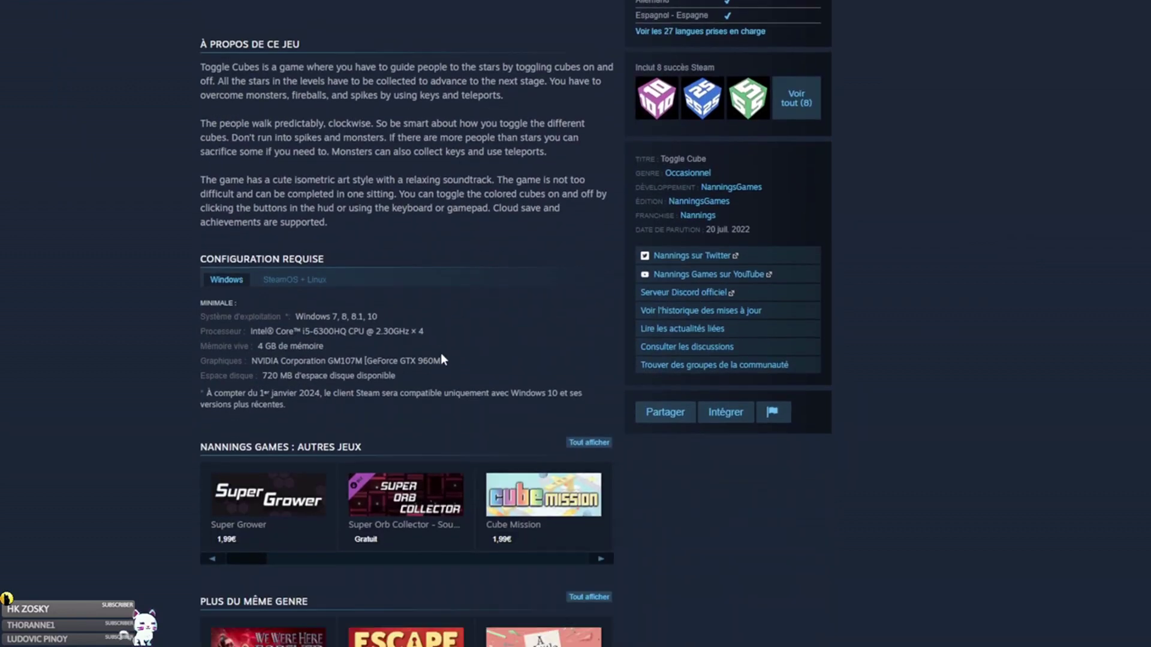
{"action": "scroll", "coordinate": [513, 331], "scroll_direction": "up", "scroll_amount": 13}
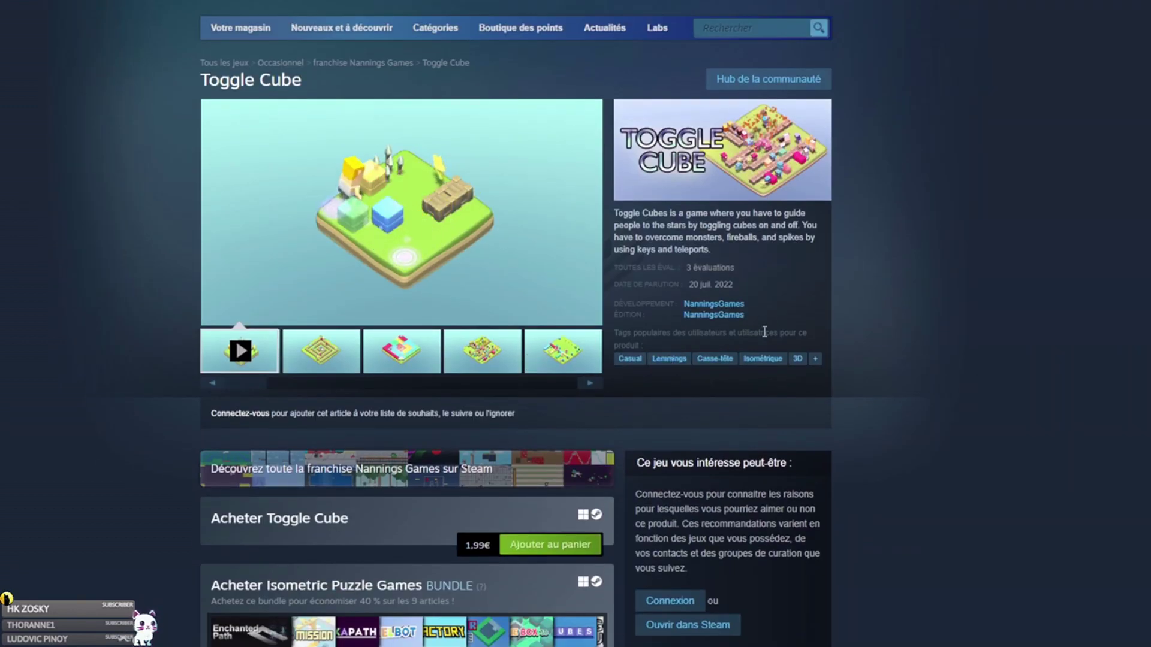
{"action": "scroll", "coordinate": [764, 331], "scroll_direction": "down", "scroll_amount": 1}
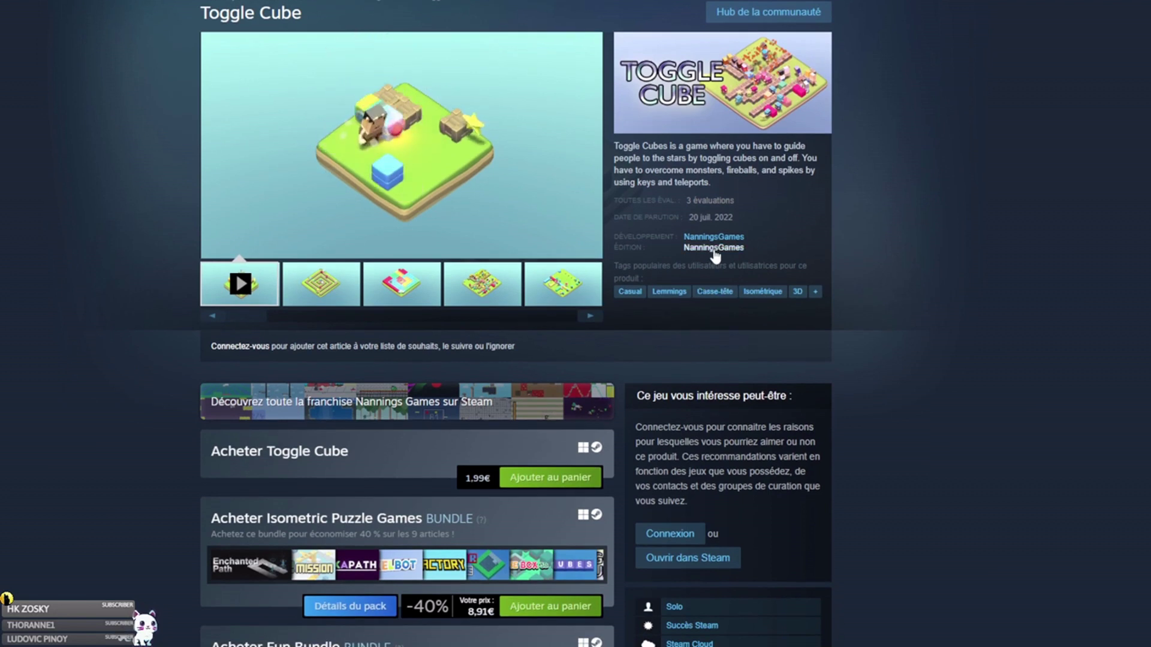
{"action": "scroll", "coordinate": [710, 313], "scroll_direction": "down", "scroll_amount": 1}
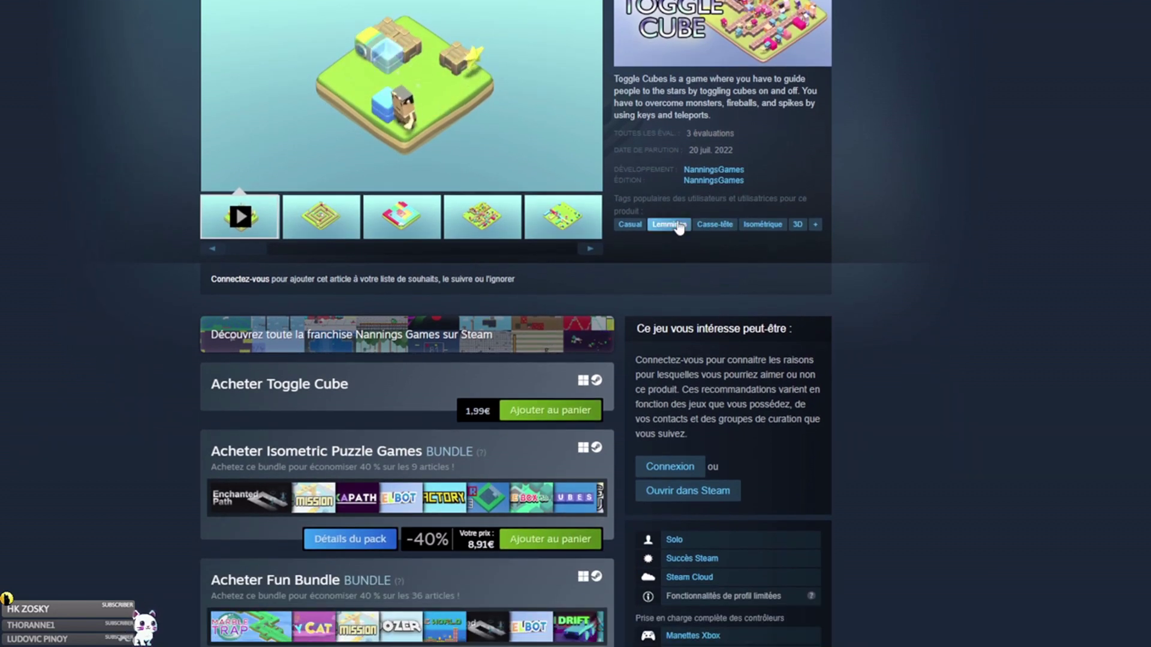
{"action": "scroll", "coordinate": [702, 255], "scroll_direction": "down", "scroll_amount": 1}
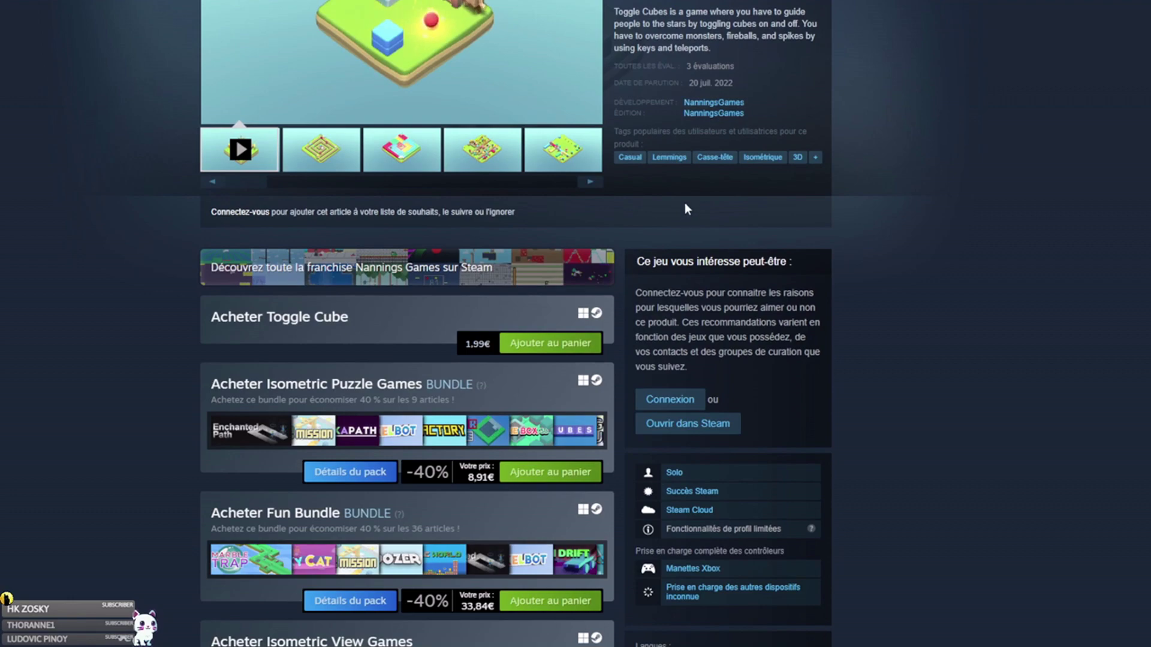
{"action": "scroll", "coordinate": [687, 209], "scroll_direction": "down", "scroll_amount": 20}
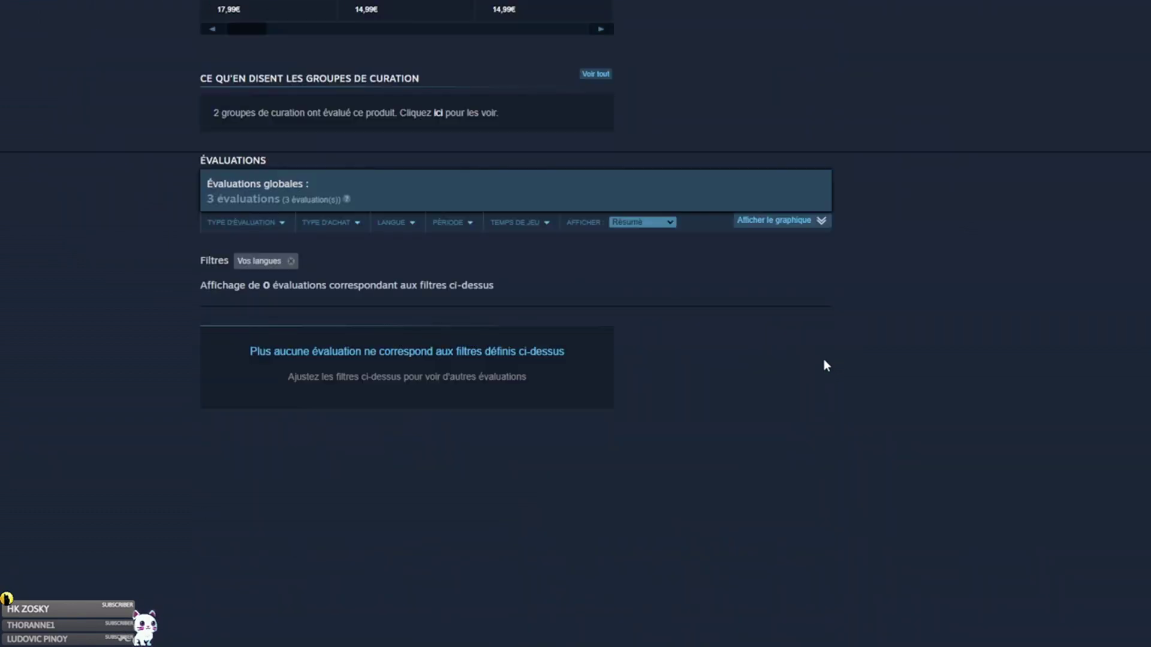
{"action": "scroll", "coordinate": [948, 305], "scroll_direction": "up", "scroll_amount": 20}
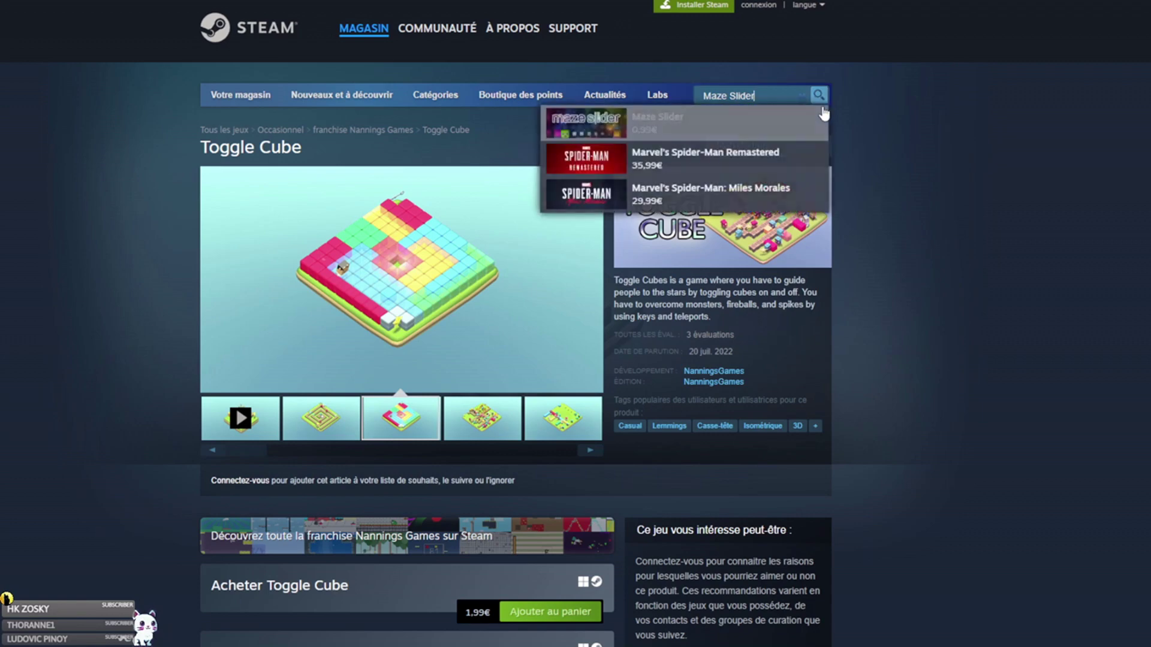
Search the store for "Maze Slider" and open that game's store page.
{"action": "left_click", "coordinate": [820, 96]}
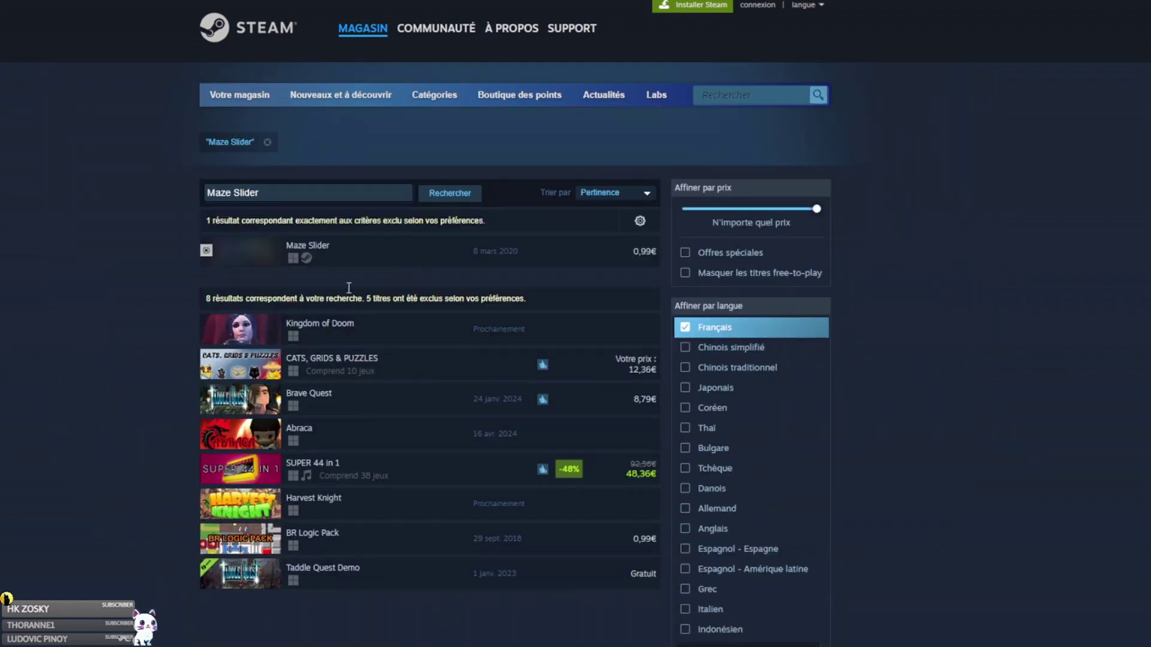
{"action": "mouse_move", "coordinate": [348, 253]}
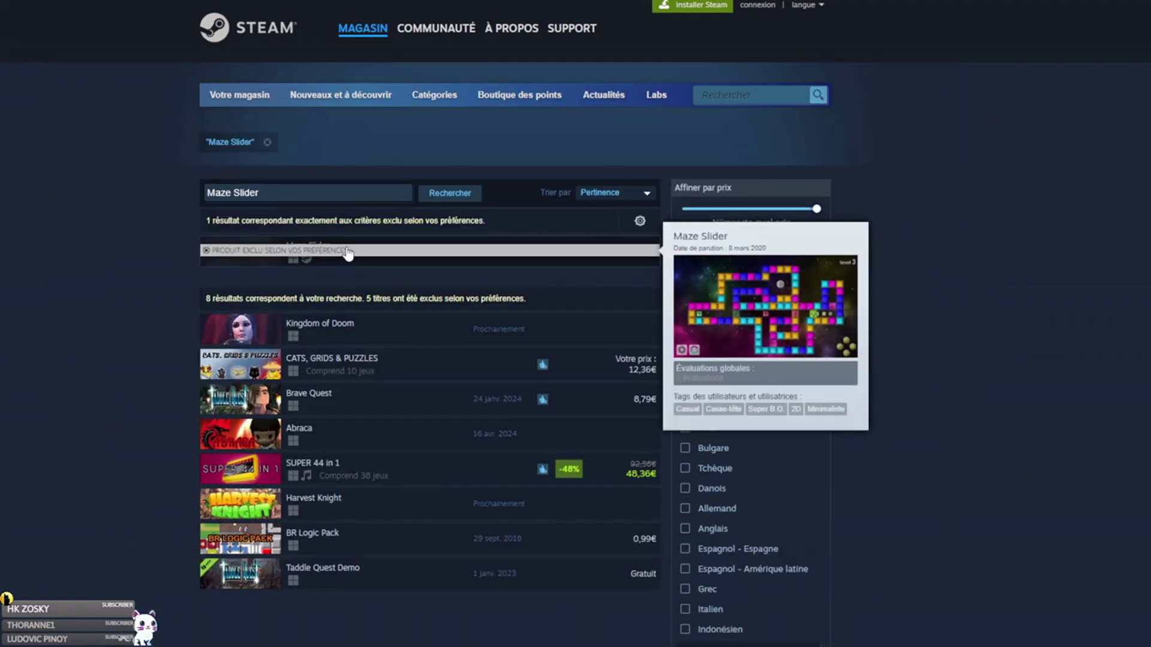
{"action": "left_click", "coordinate": [401, 256]}
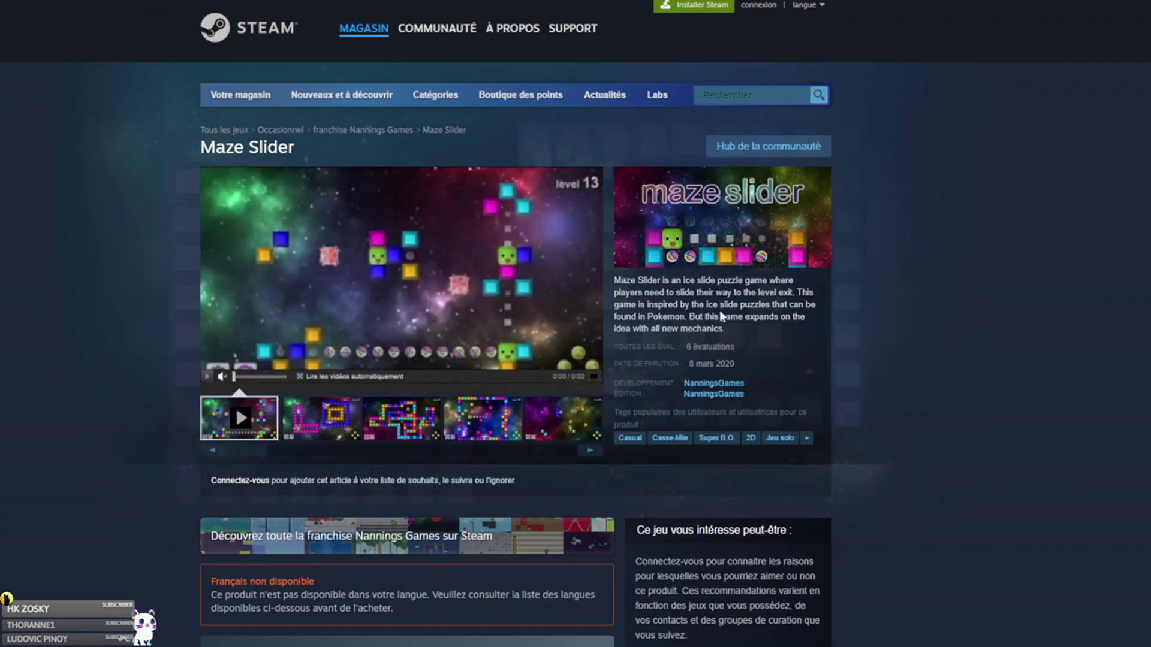
Examine the Maze Slider page for its trailer, price, bundles, supported languages and Steam achievements.
{"action": "scroll", "coordinate": [918, 516], "scroll_direction": "down", "scroll_amount": 4}
{"action": "scroll", "coordinate": [876, 470], "scroll_direction": "up", "scroll_amount": 4}
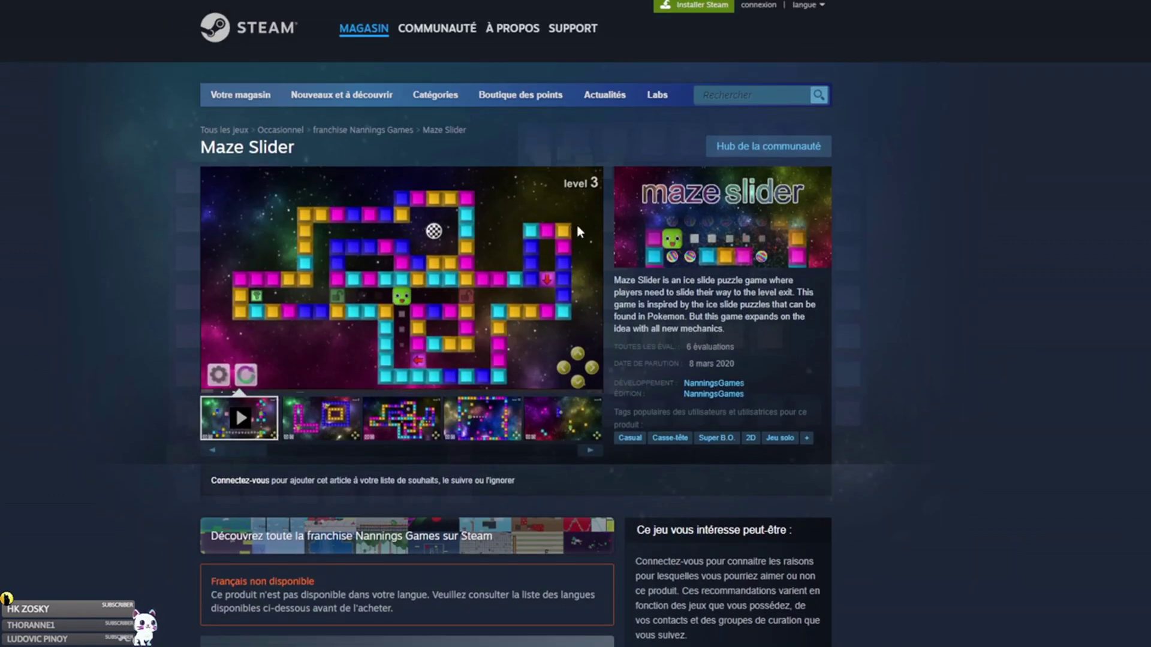
{"action": "scroll", "coordinate": [894, 339], "scroll_direction": "down", "scroll_amount": 1}
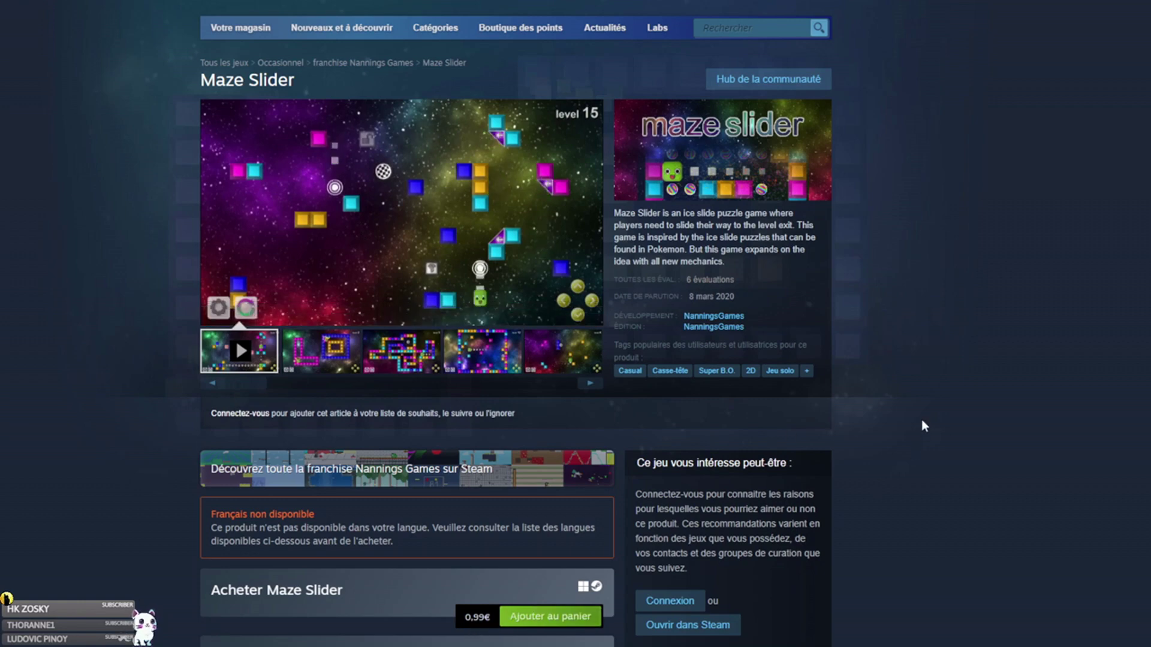
{"action": "scroll", "coordinate": [932, 304], "scroll_direction": "down", "scroll_amount": 8}
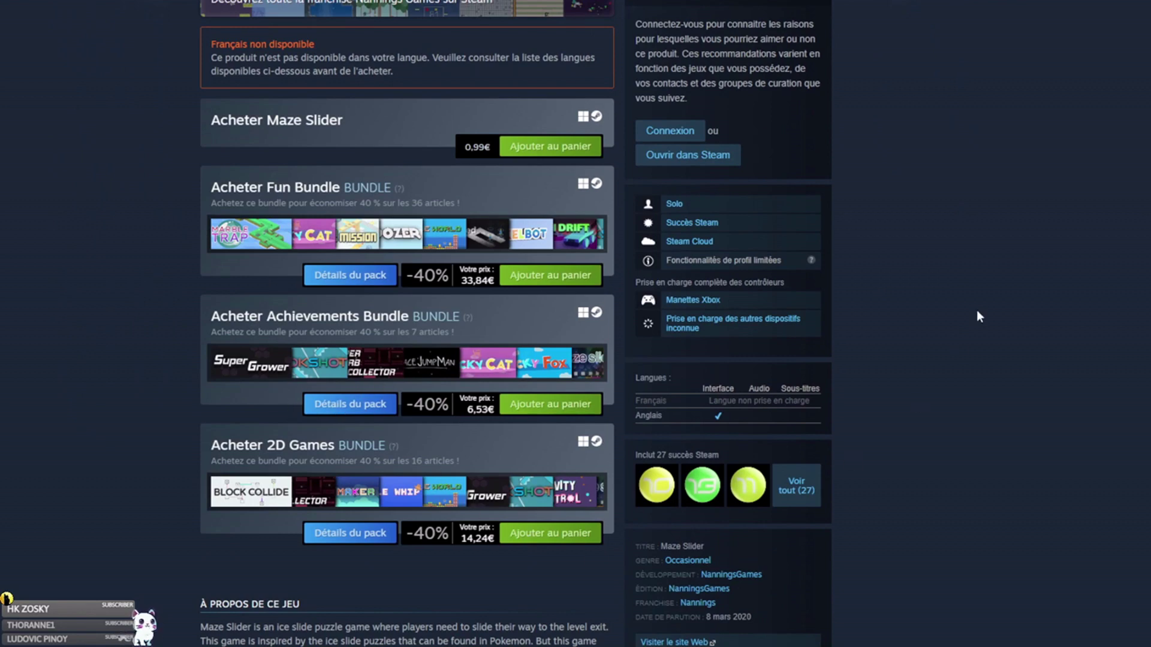
{"action": "scroll", "coordinate": [980, 316], "scroll_direction": "up", "scroll_amount": 8}
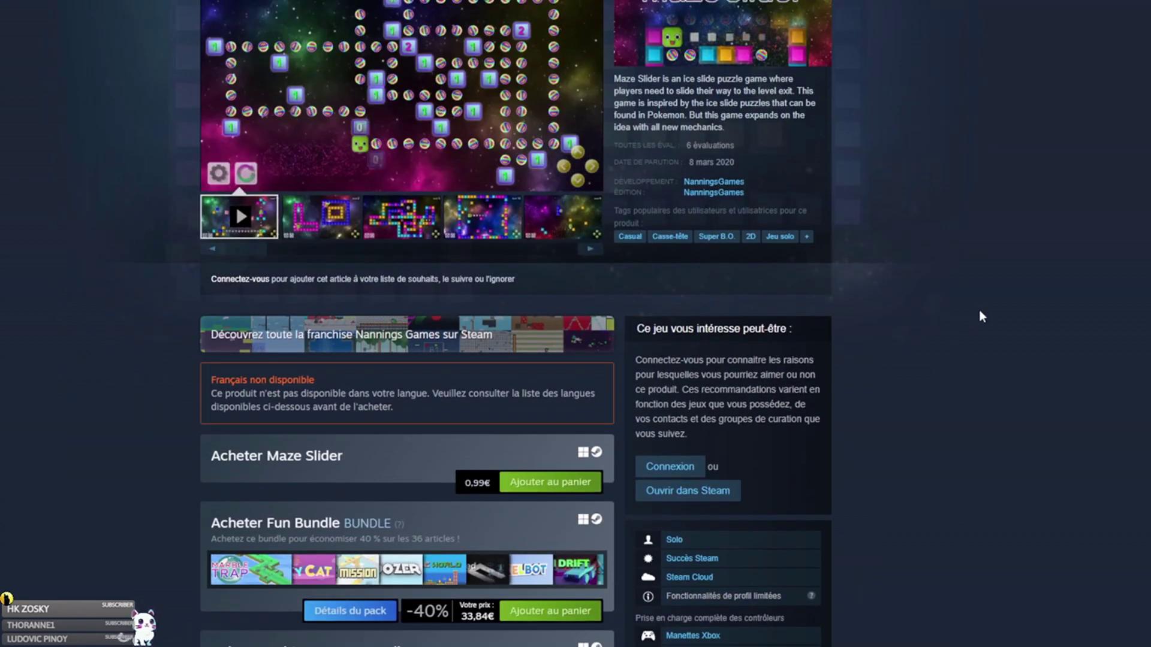
{"action": "scroll", "coordinate": [979, 311], "scroll_direction": "up", "scroll_amount": 1}
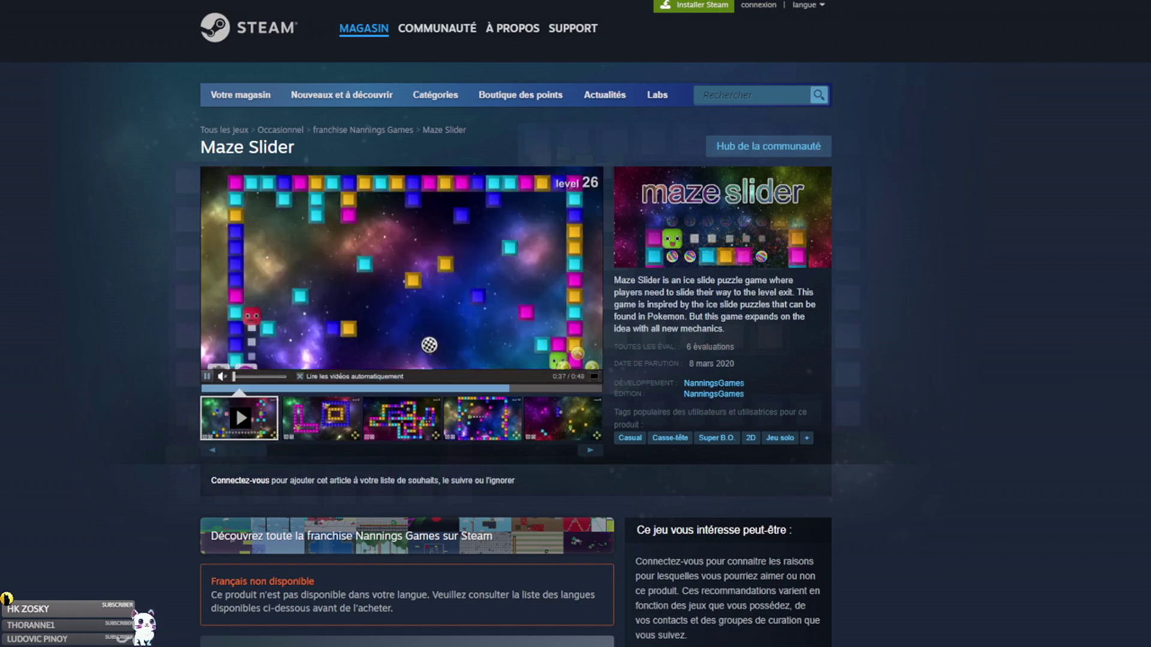
Search the store for "Super Grower", remove the Français language filter and open the game's store page.
{"action": "left_click", "coordinate": [779, 95]}
{"action": "type", "text": "Super Grower"}
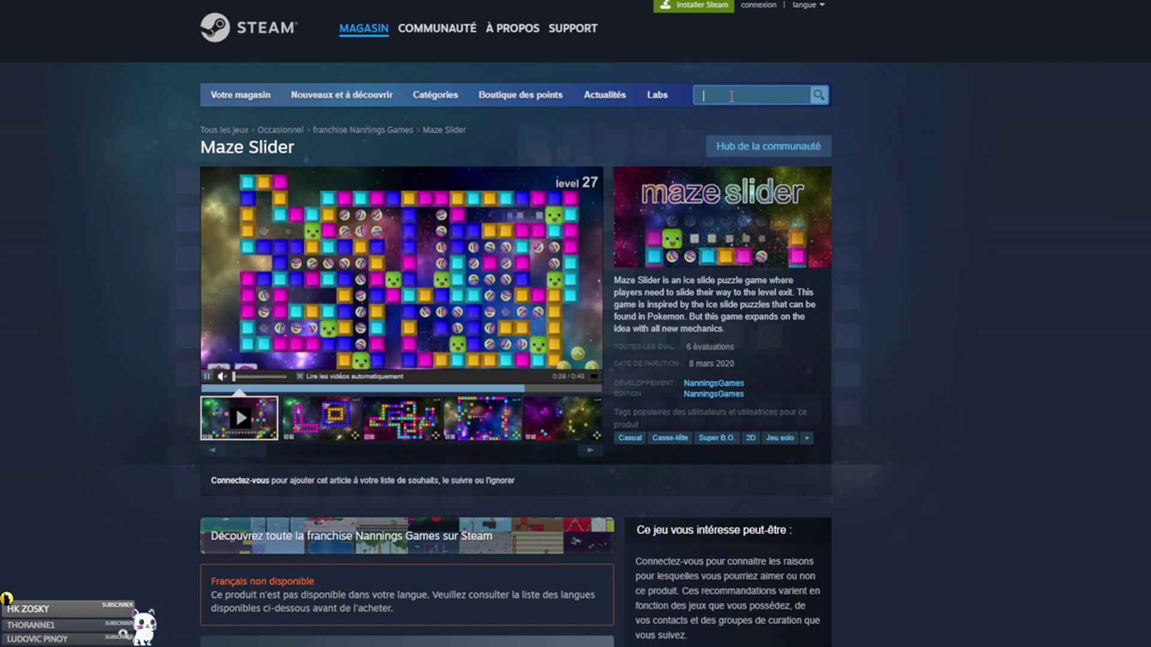
{"action": "left_click", "coordinate": [820, 97]}
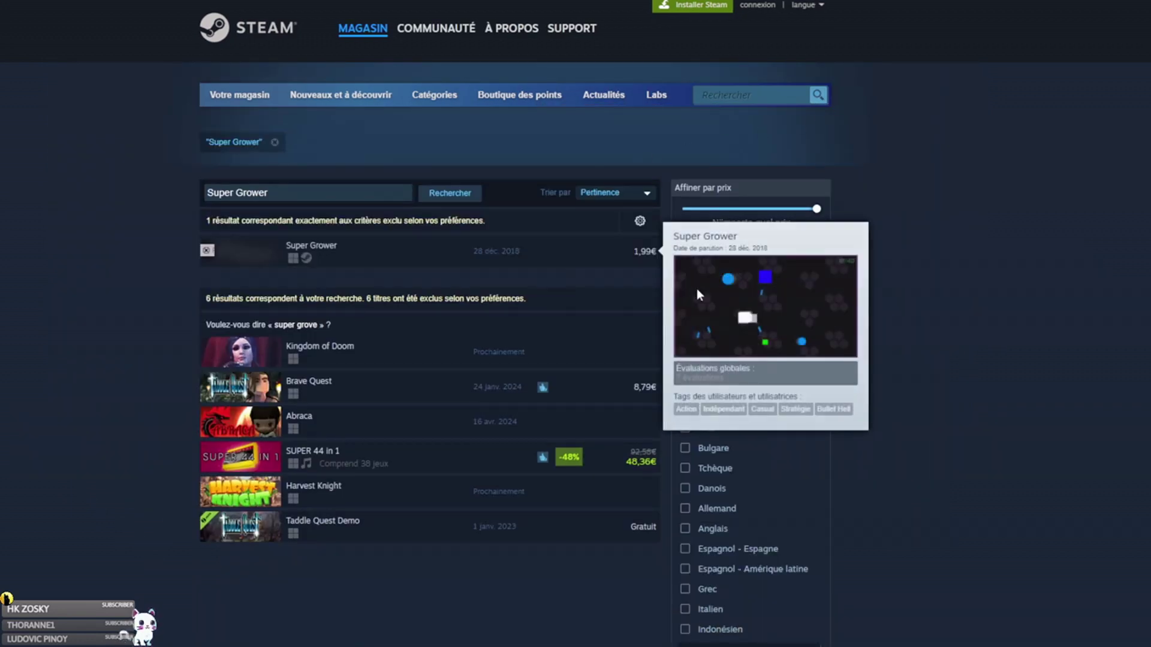
{"action": "left_click", "coordinate": [717, 329]}
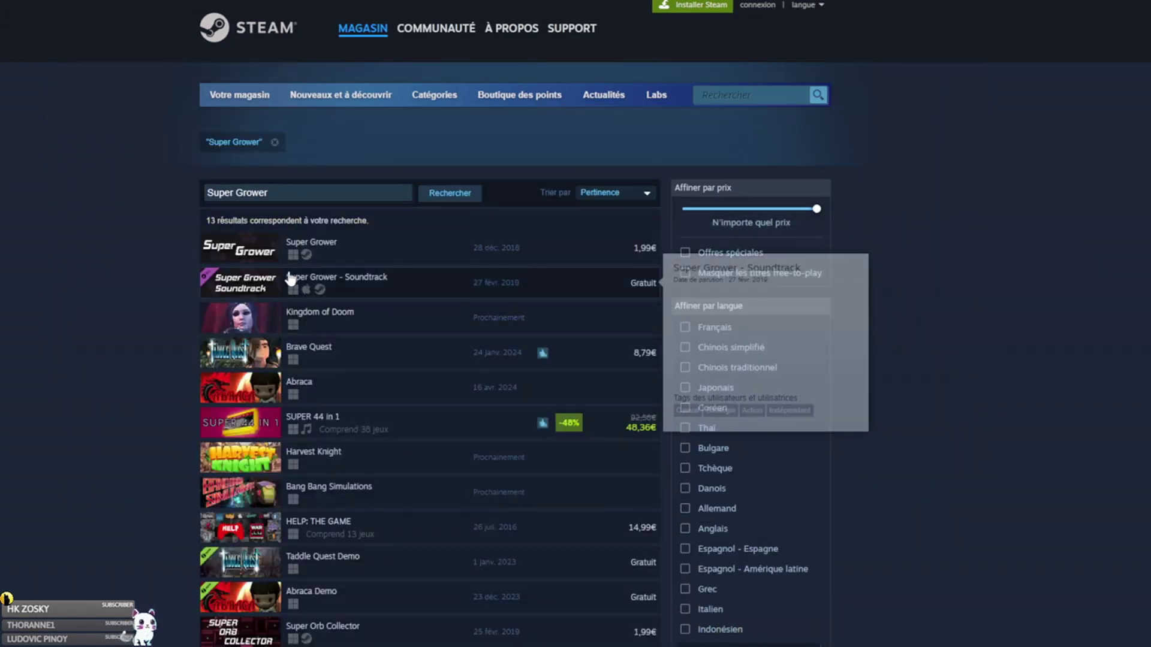
{"action": "left_click", "coordinate": [334, 245]}
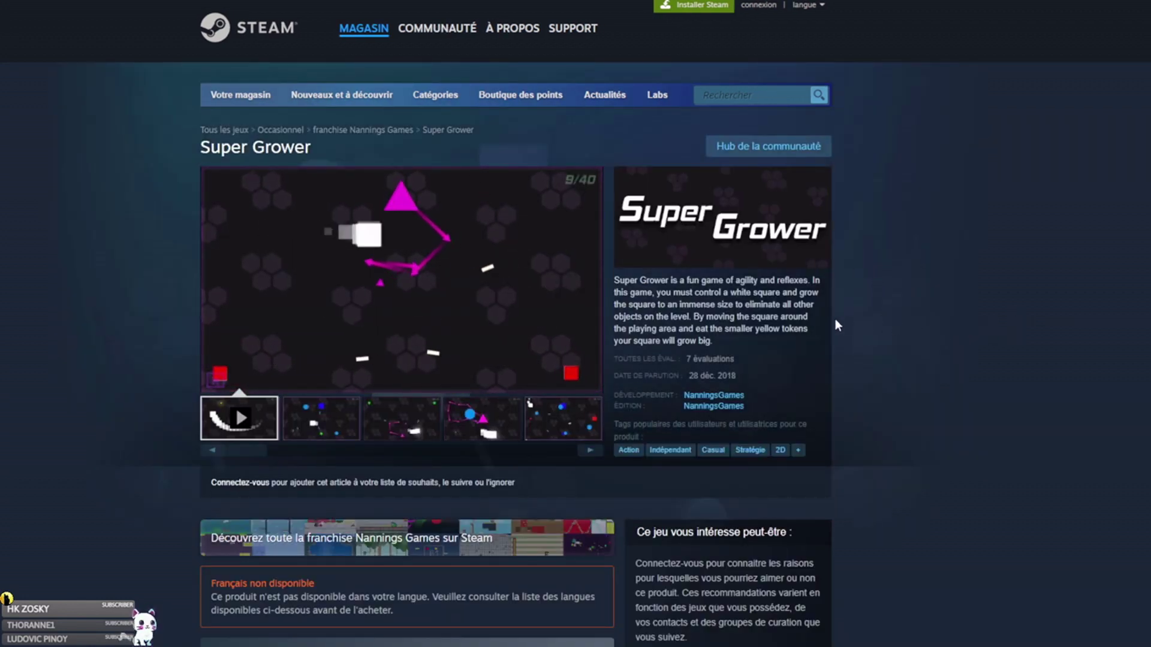
Examine the Super Grower page for its trailer, price, bundles, supported languages and Steam achievements.
{"action": "mouse_move", "coordinate": [369, 306]}
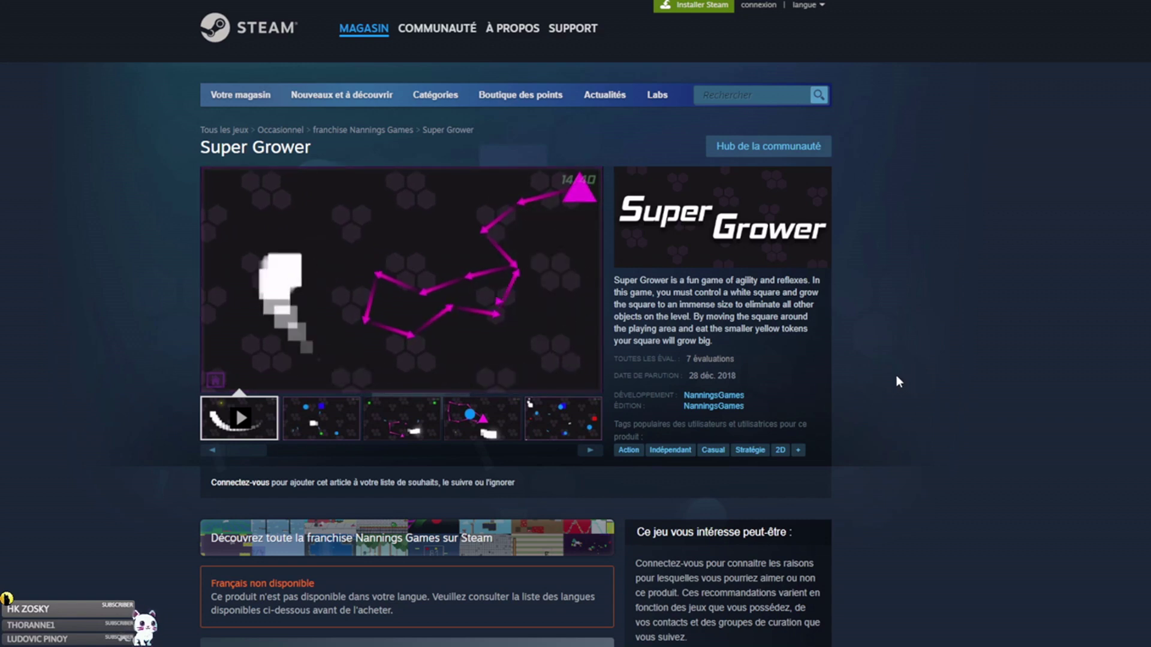
{"action": "scroll", "coordinate": [872, 365], "scroll_direction": "down", "scroll_amount": 3}
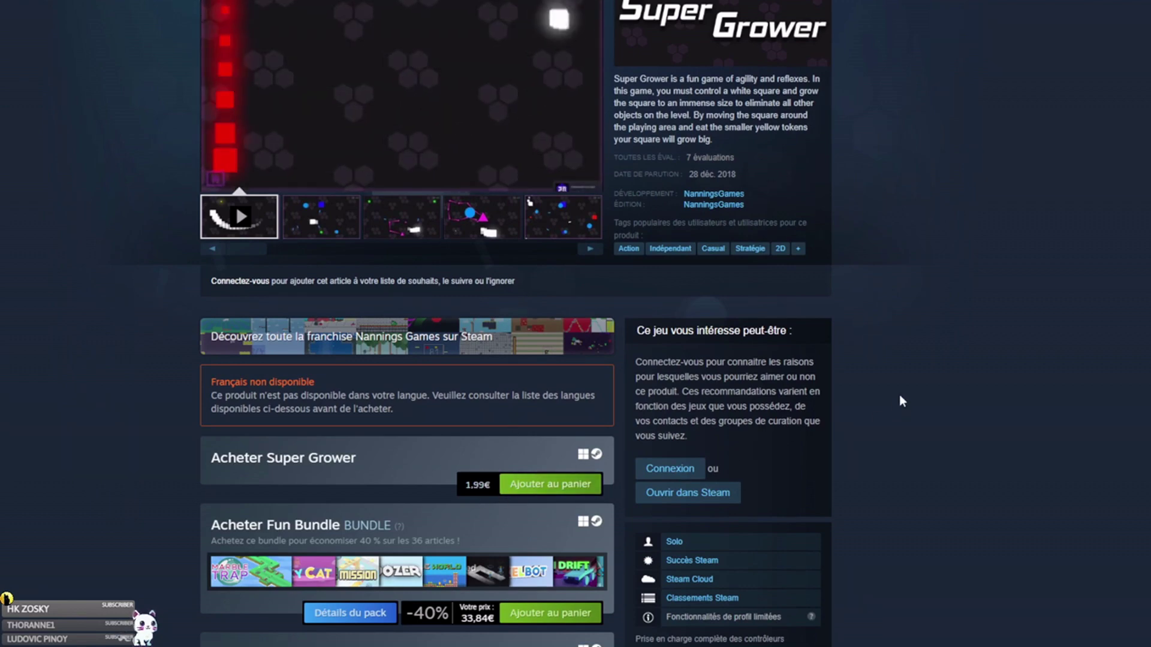
{"action": "scroll", "coordinate": [927, 326], "scroll_direction": "down", "scroll_amount": 4}
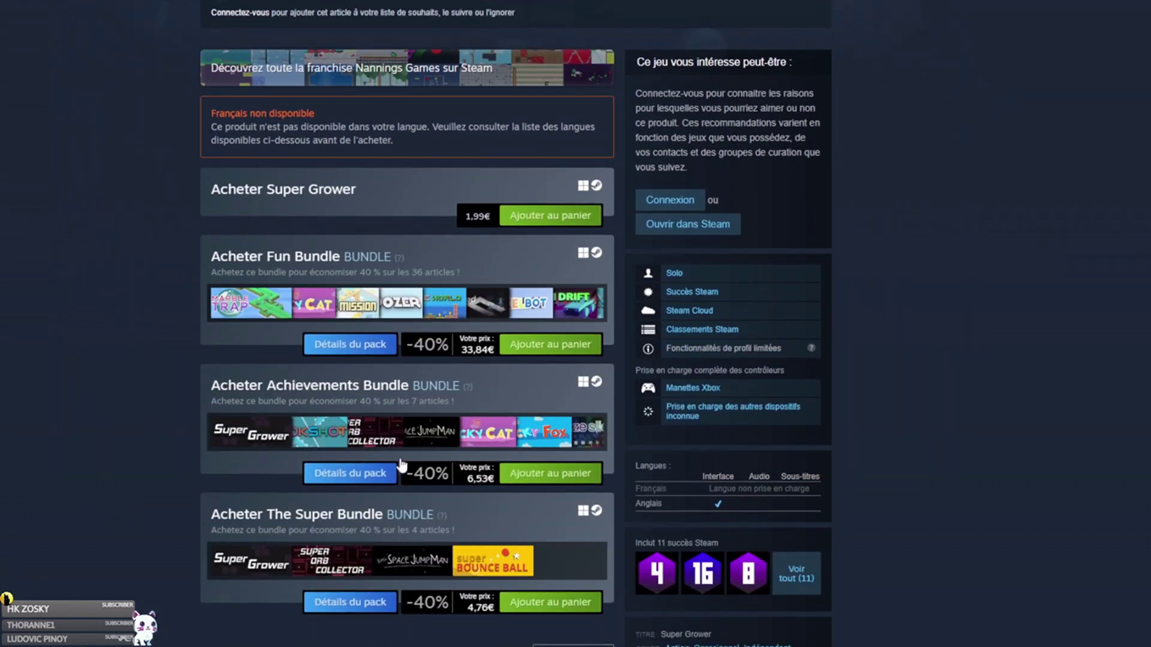
{"action": "scroll", "coordinate": [937, 277], "scroll_direction": "up", "scroll_amount": 6}
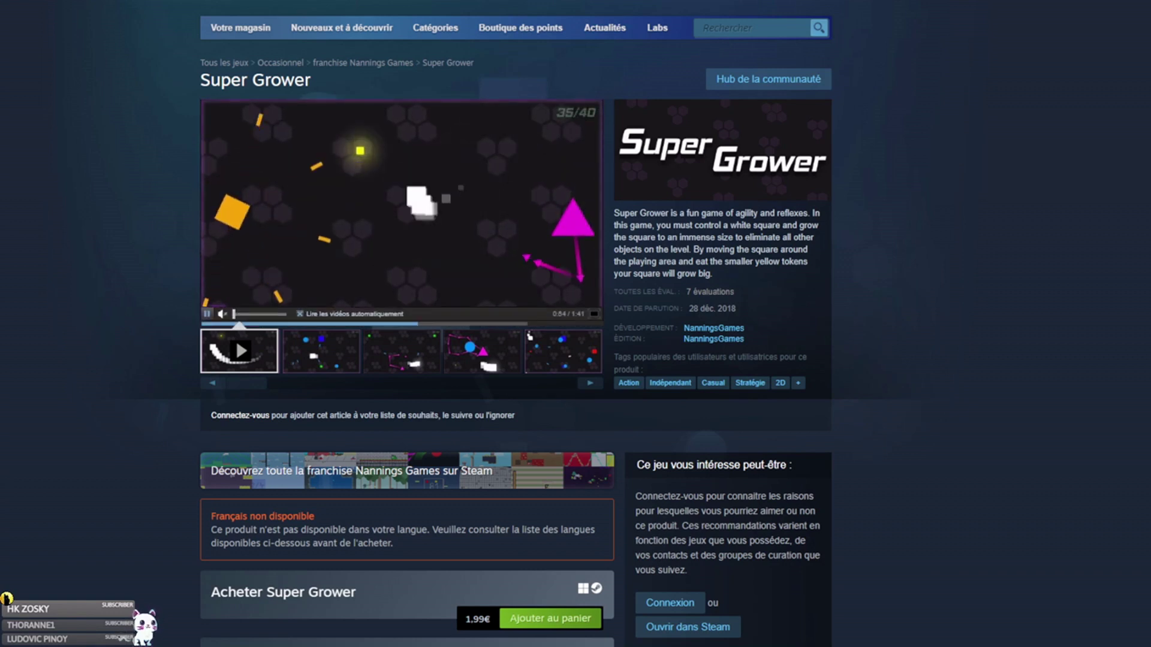
Search the store for "Tell Me Everything".
{"action": "left_click", "coordinate": [726, 28]}
{"action": "type", "text": "Tell Me Everything"}
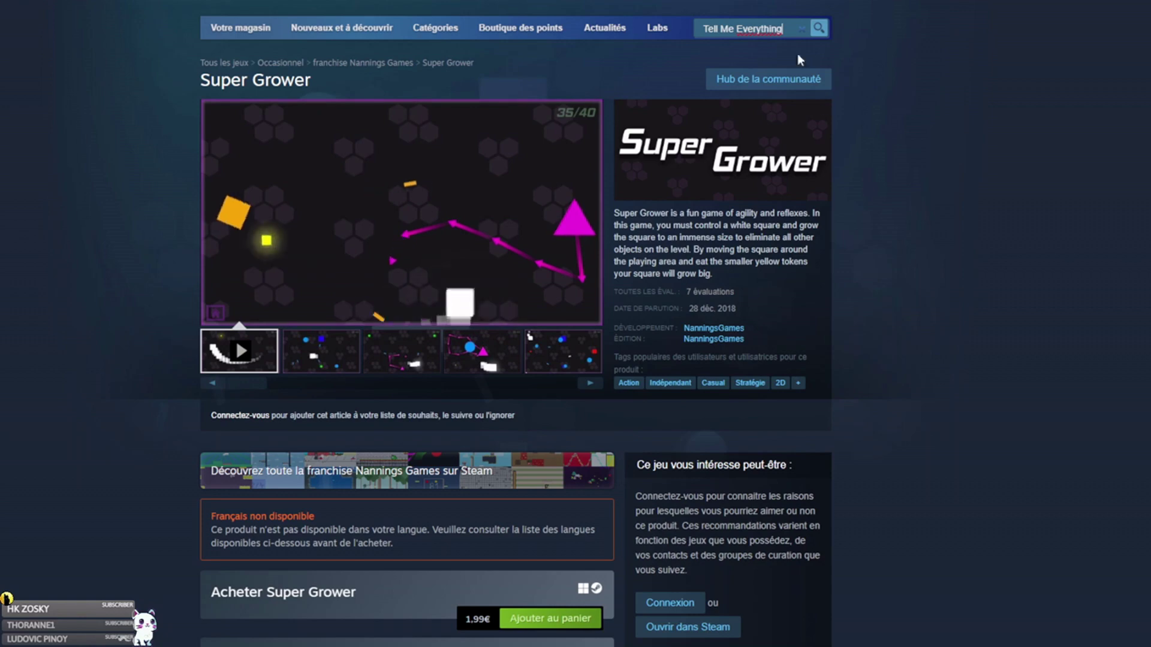
{"action": "left_click", "coordinate": [819, 28]}
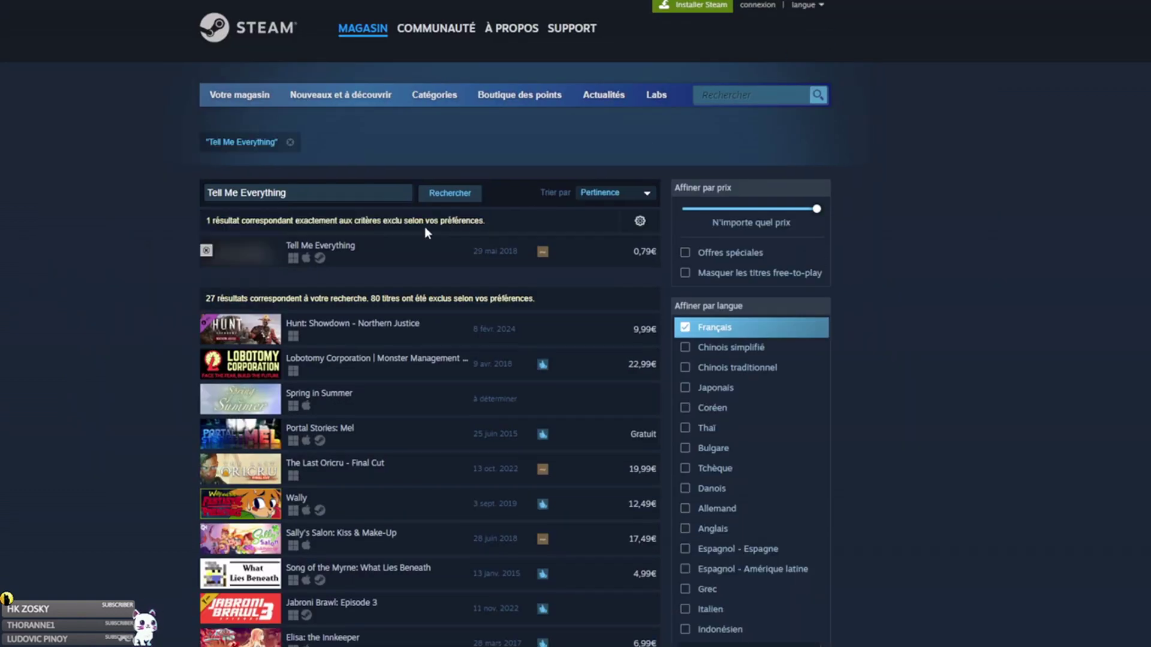
Remove the Français language filter from the search results and open the Tell Me Everything store page.
{"action": "left_click", "coordinate": [694, 328]}
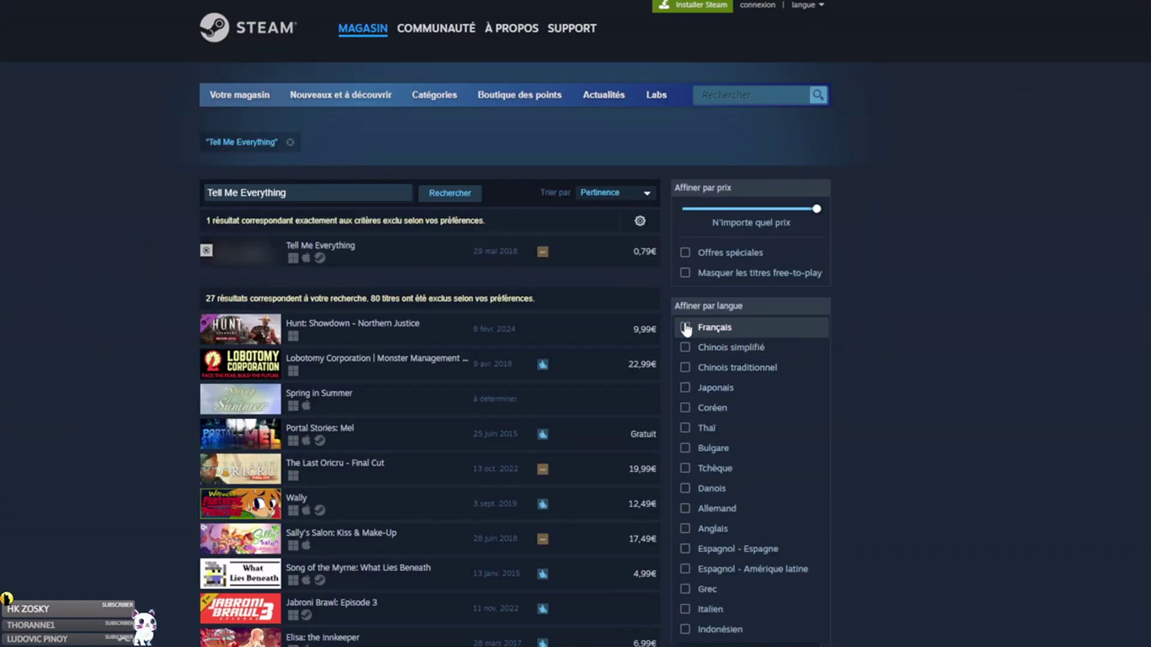
{"action": "mouse_move", "coordinate": [338, 252]}
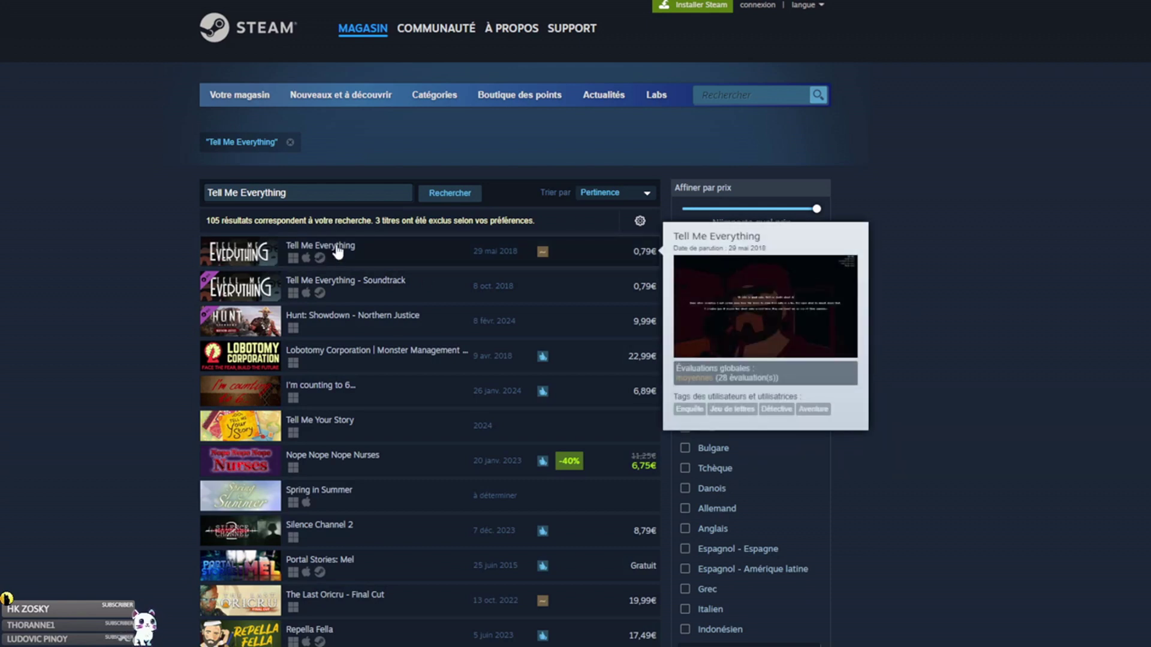
{"action": "left_click", "coordinate": [337, 251]}
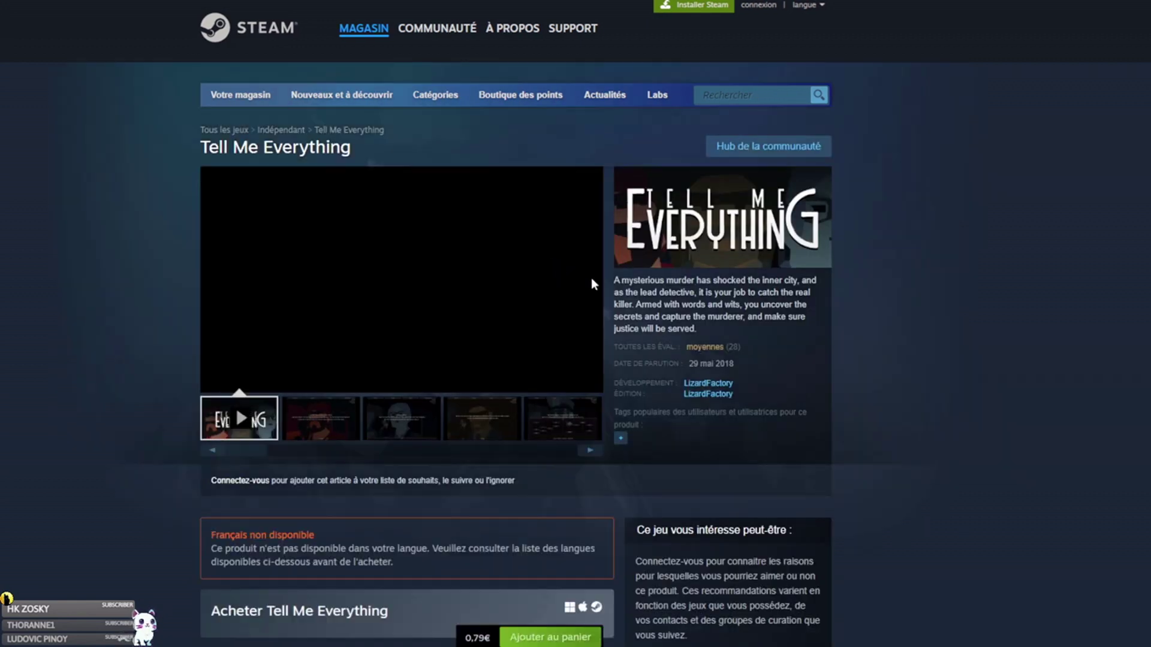
Examine the Tell Me Everything page for its reviews, screenshots, trailer, price, soundtrack DLC and supported languages.
{"action": "mouse_move", "coordinate": [719, 354]}
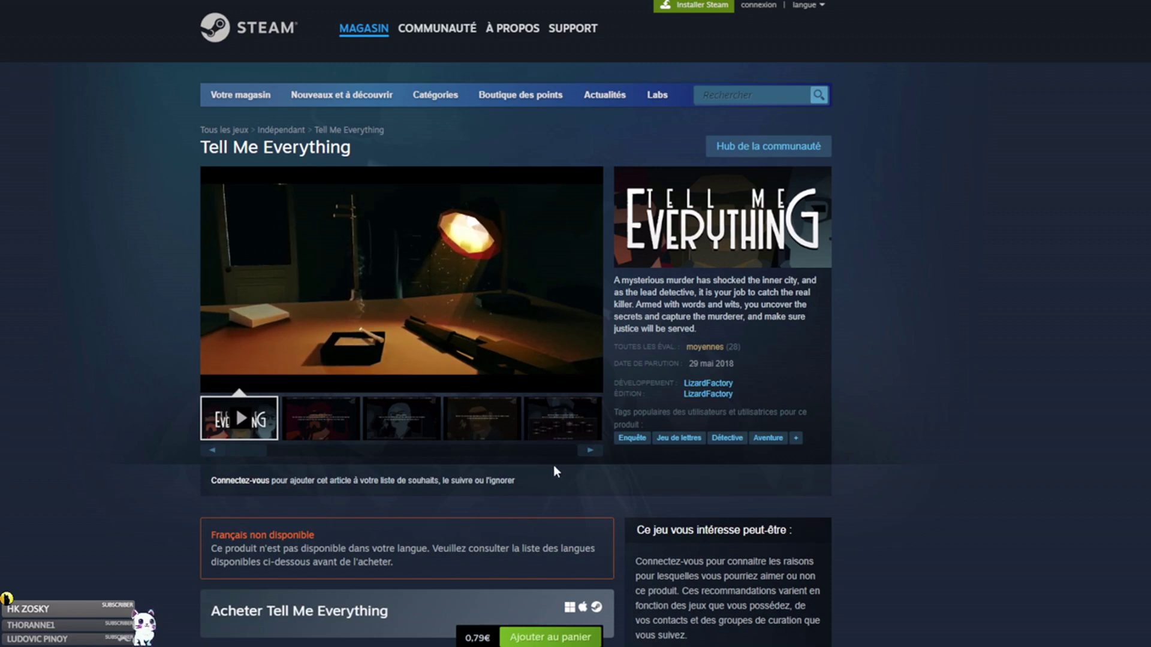
{"action": "left_click", "coordinate": [318, 427]}
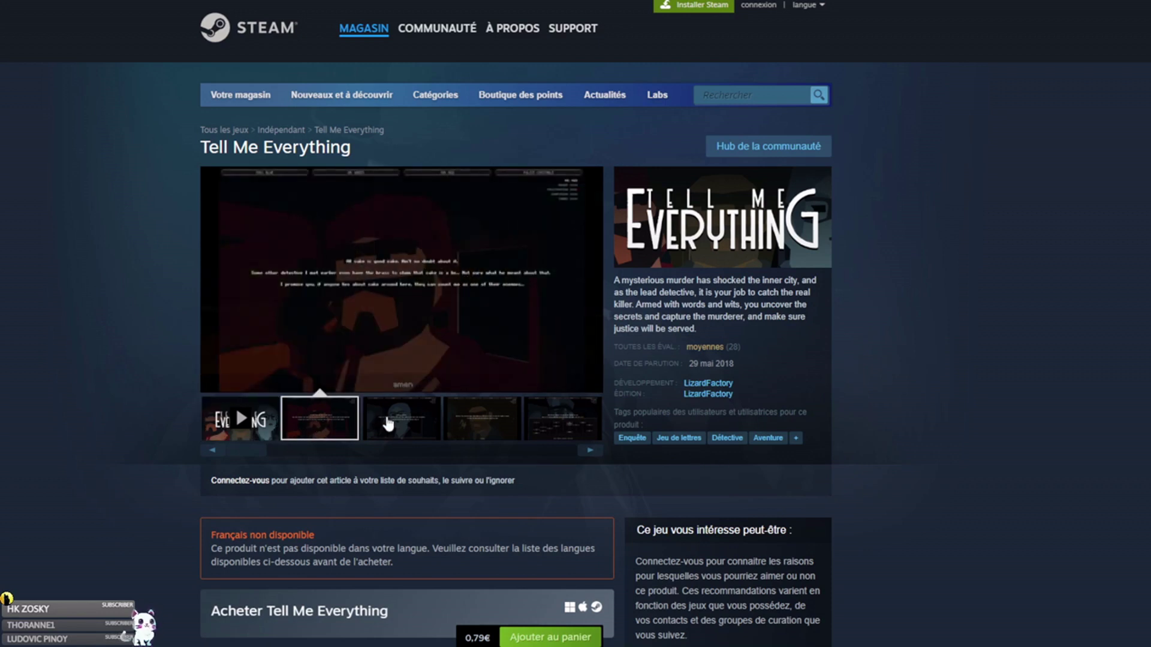
{"action": "left_click", "coordinate": [397, 426]}
{"action": "left_click", "coordinate": [488, 426]}
{"action": "left_click", "coordinate": [547, 421]}
{"action": "left_click", "coordinate": [236, 409]}
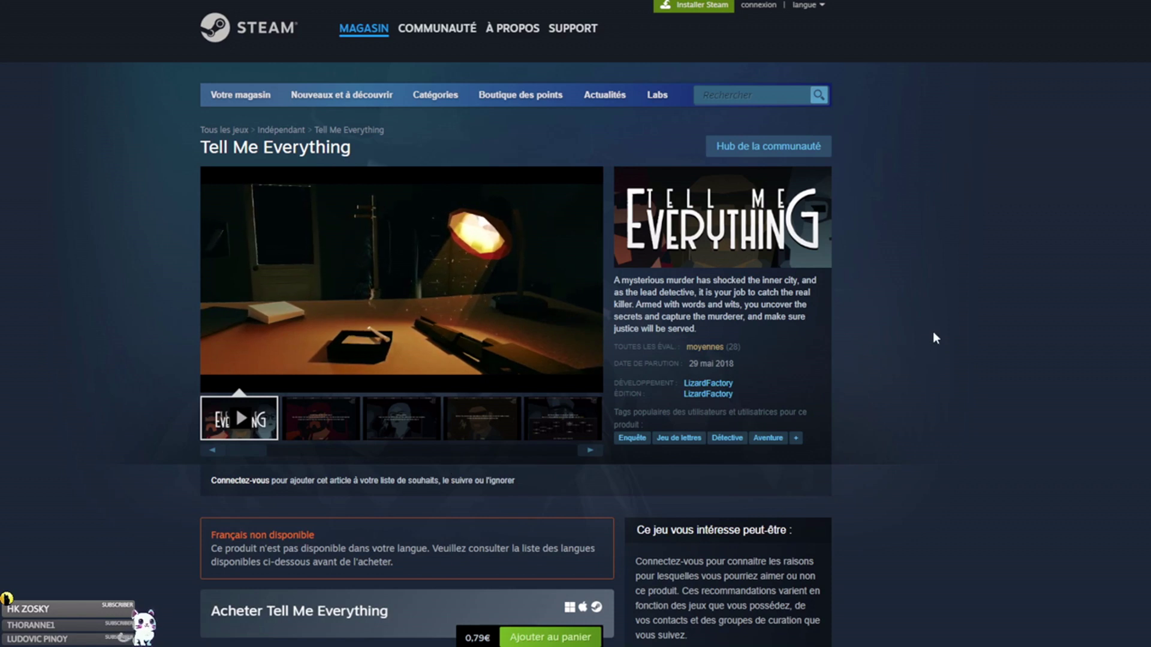
{"action": "scroll", "coordinate": [933, 333], "scroll_direction": "down", "scroll_amount": 3}
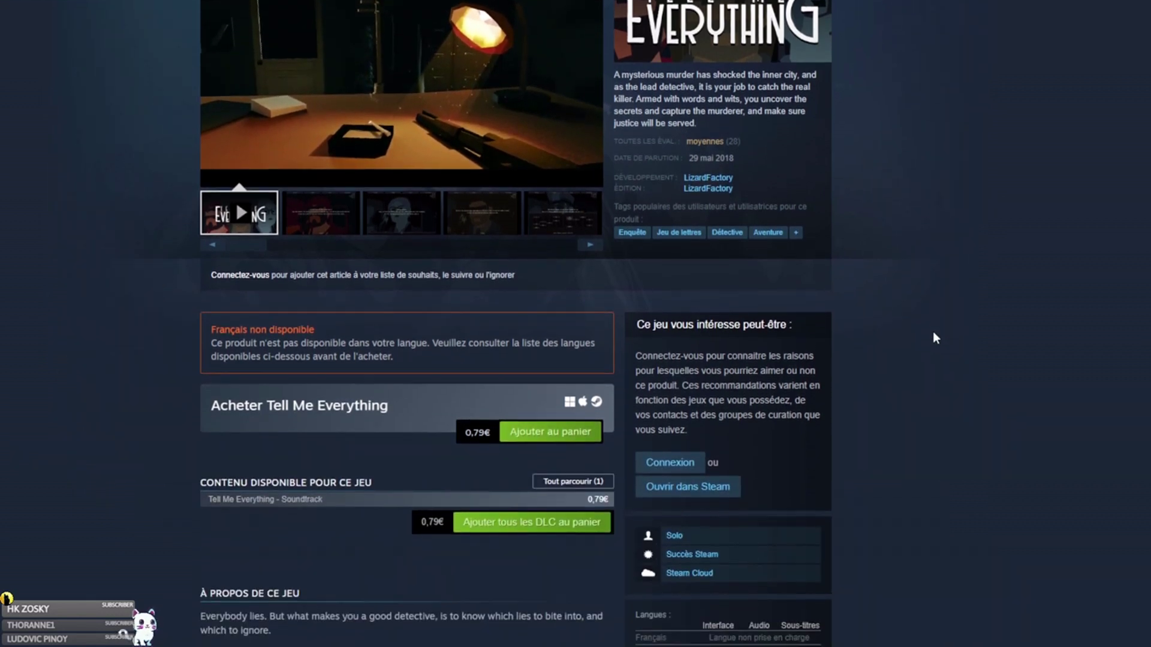
{"action": "scroll", "coordinate": [933, 334], "scroll_direction": "down", "scroll_amount": 2}
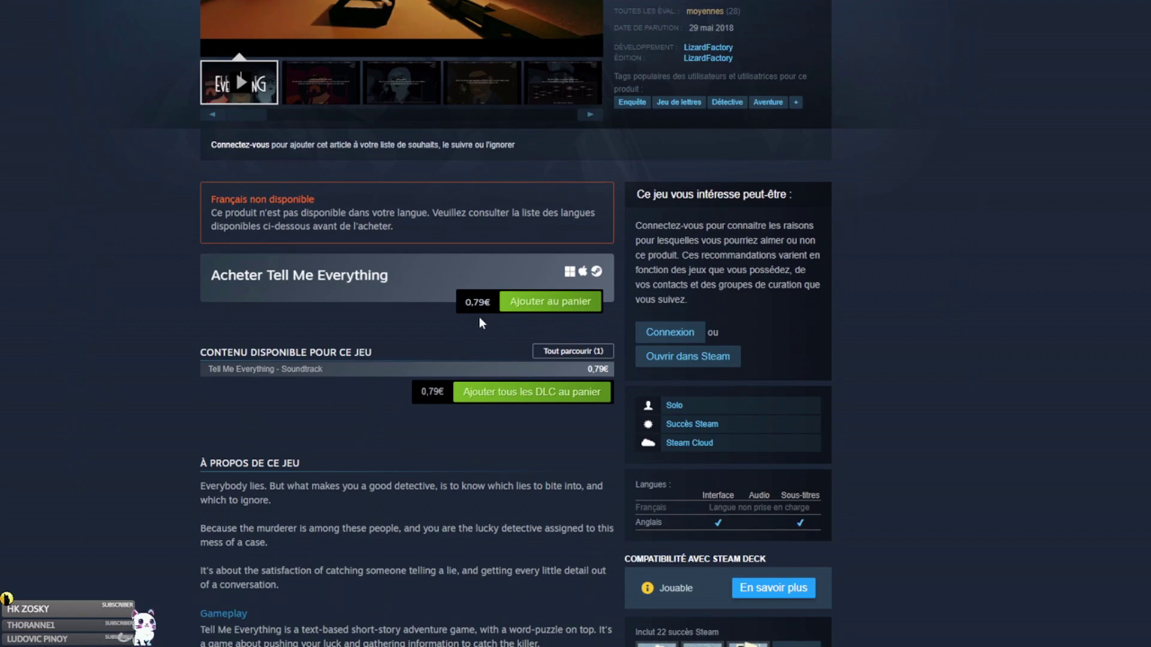
{"action": "scroll", "coordinate": [994, 339], "scroll_direction": "up", "scroll_amount": 4}
{"action": "scroll", "coordinate": [968, 390], "scroll_direction": "up", "scroll_amount": 1}
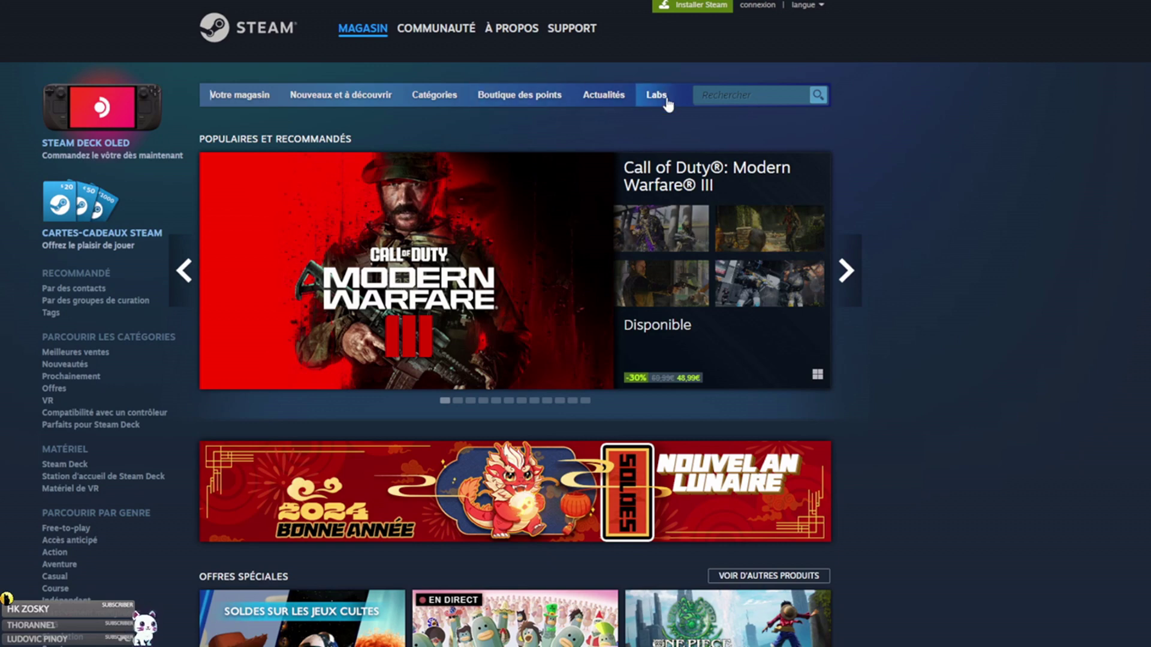
Search the store for "Extreme Truck Simulator", remove the Français language filter and open the game's store page.
{"action": "left_click", "coordinate": [736, 97]}
{"action": "type", "text": "Extreme Truck Simulator"}
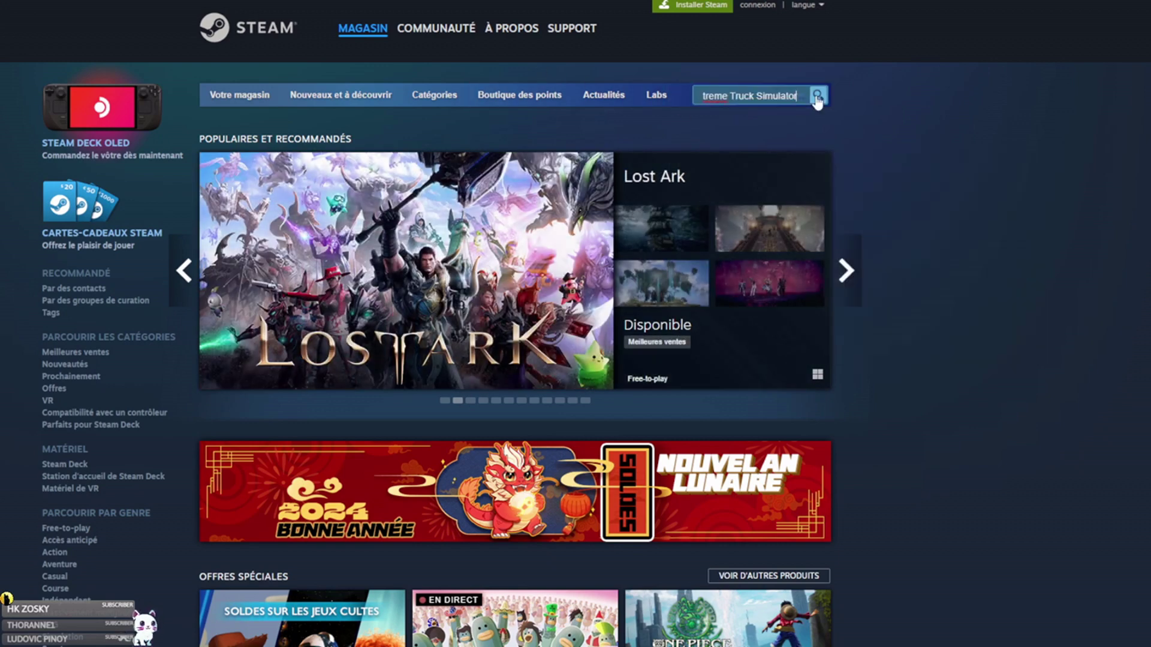
{"action": "left_click", "coordinate": [819, 96]}
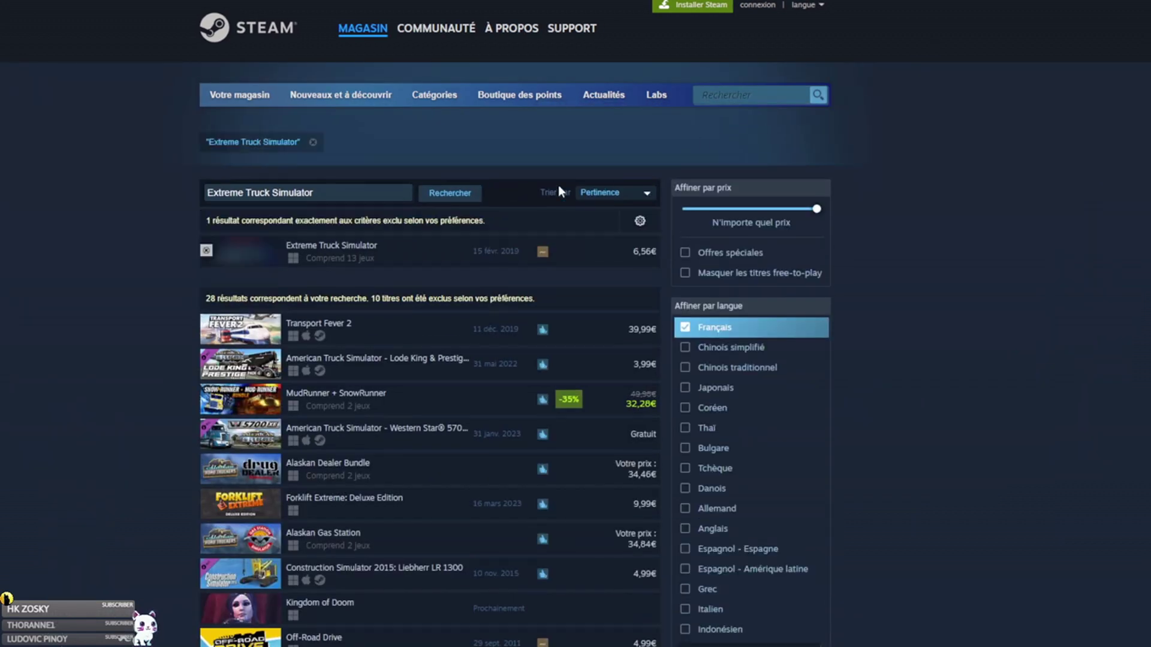
{"action": "left_click", "coordinate": [686, 327]}
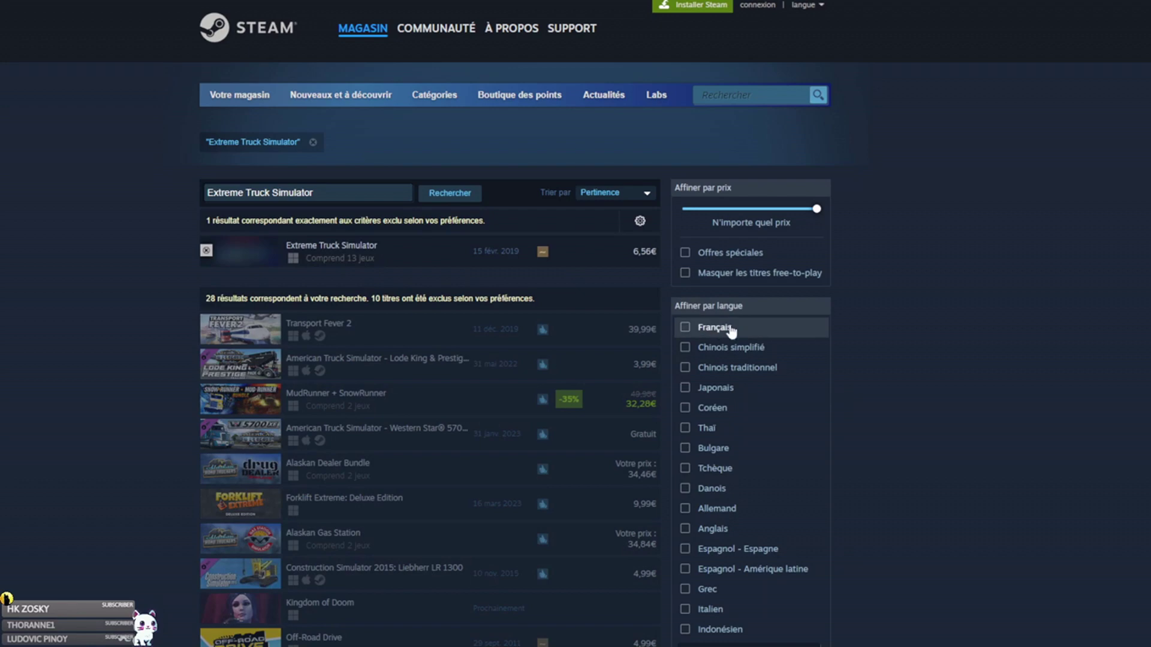
{"action": "left_click", "coordinate": [385, 258]}
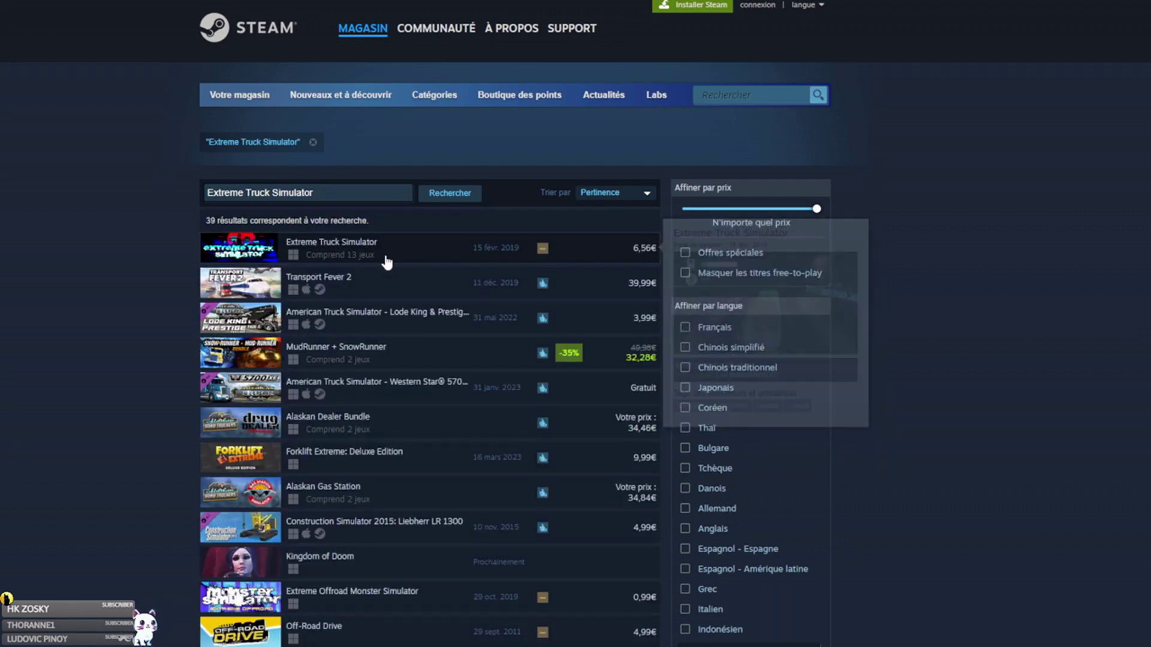
{"action": "left_click", "coordinate": [378, 257]}
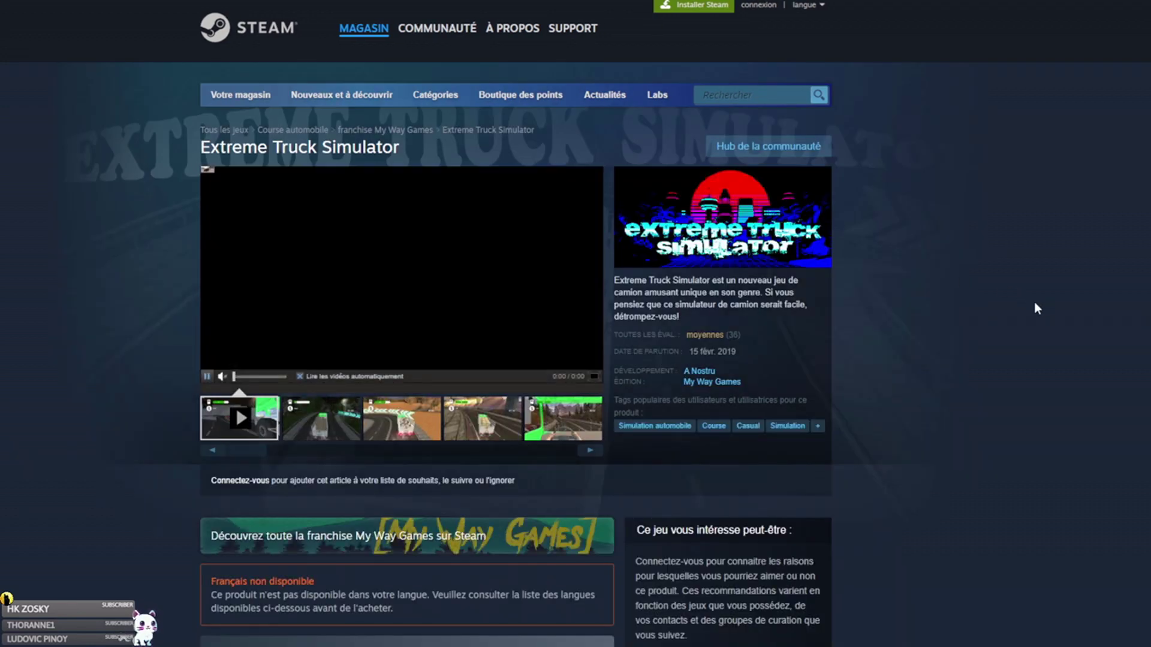
Examine the Extreme Truck Simulator page for its trailer, price and overall reviews.
{"action": "scroll", "coordinate": [815, 249], "scroll_direction": "down", "scroll_amount": 2}
{"action": "scroll", "coordinate": [887, 237], "scroll_direction": "up", "scroll_amount": 1}
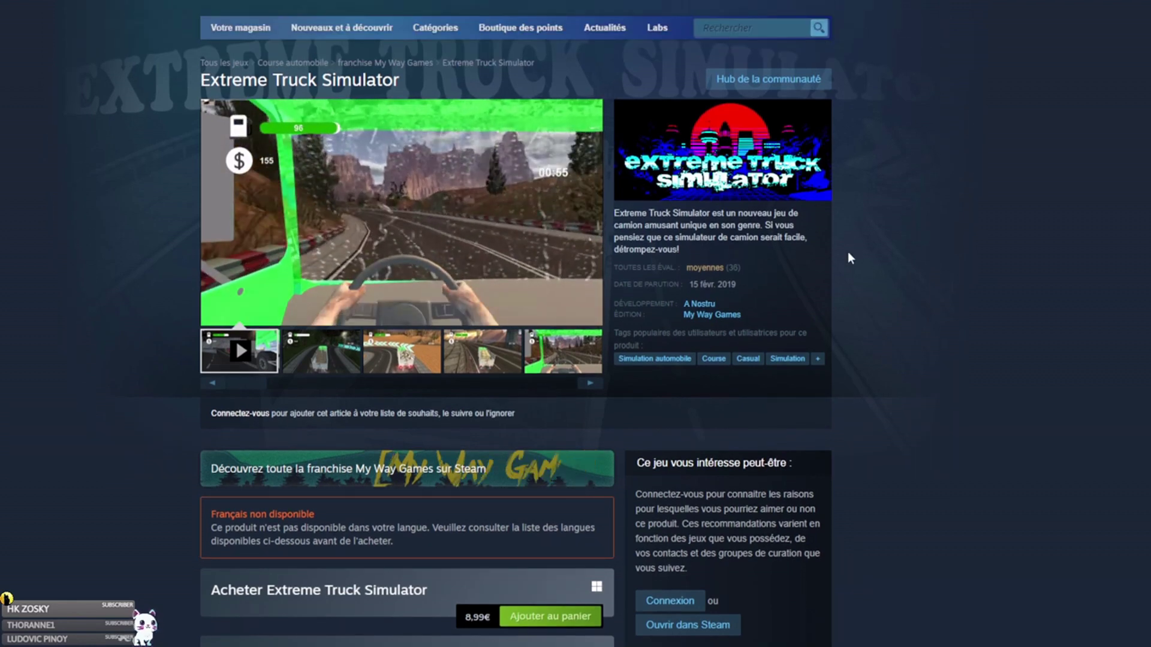
{"action": "mouse_move", "coordinate": [713, 274]}
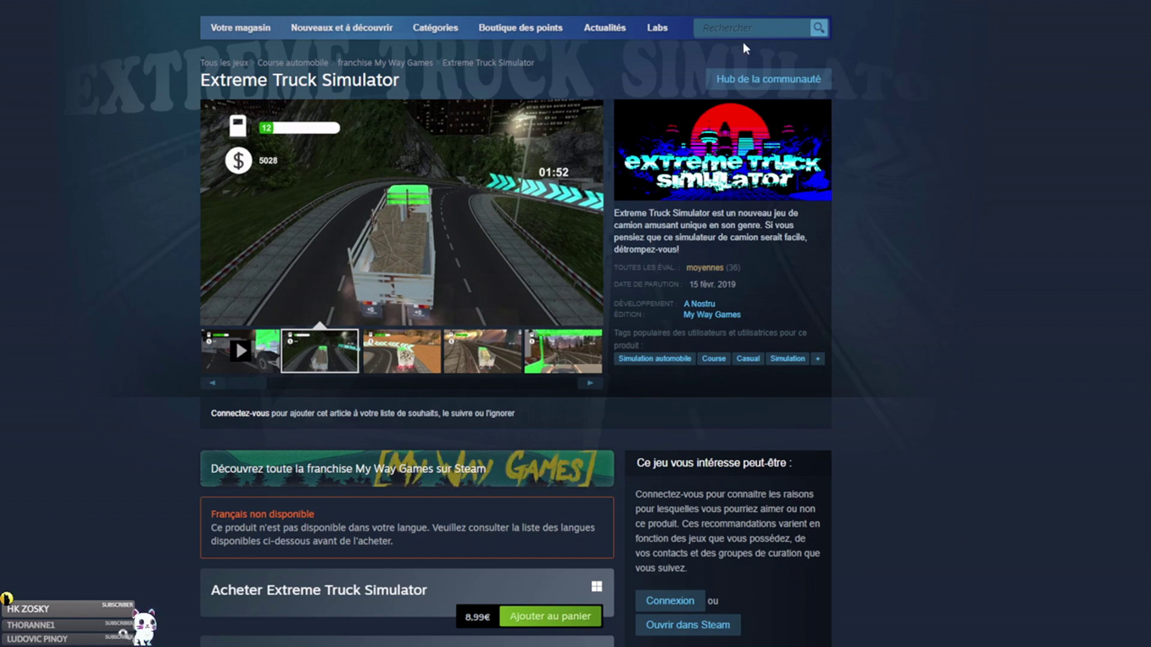
Search the store for "Kill Him Online Wars" and open the Kill Him! Online Wars store page.
{"action": "type", "text": "Kill Him Online Wars"}
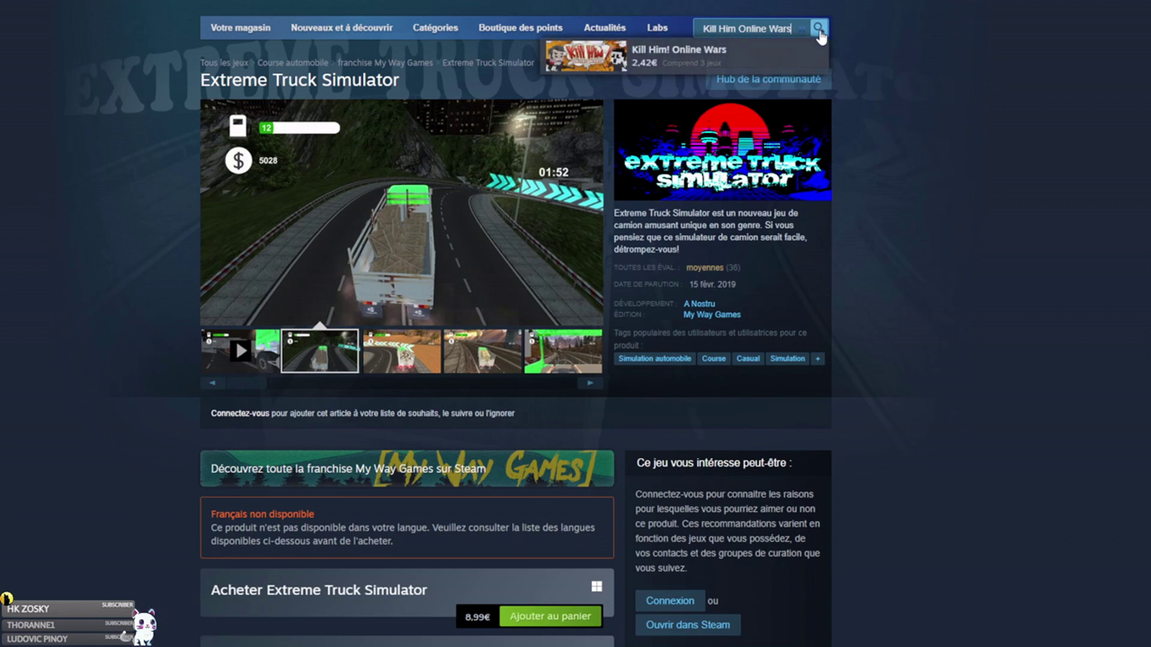
{"action": "left_click", "coordinate": [819, 31]}
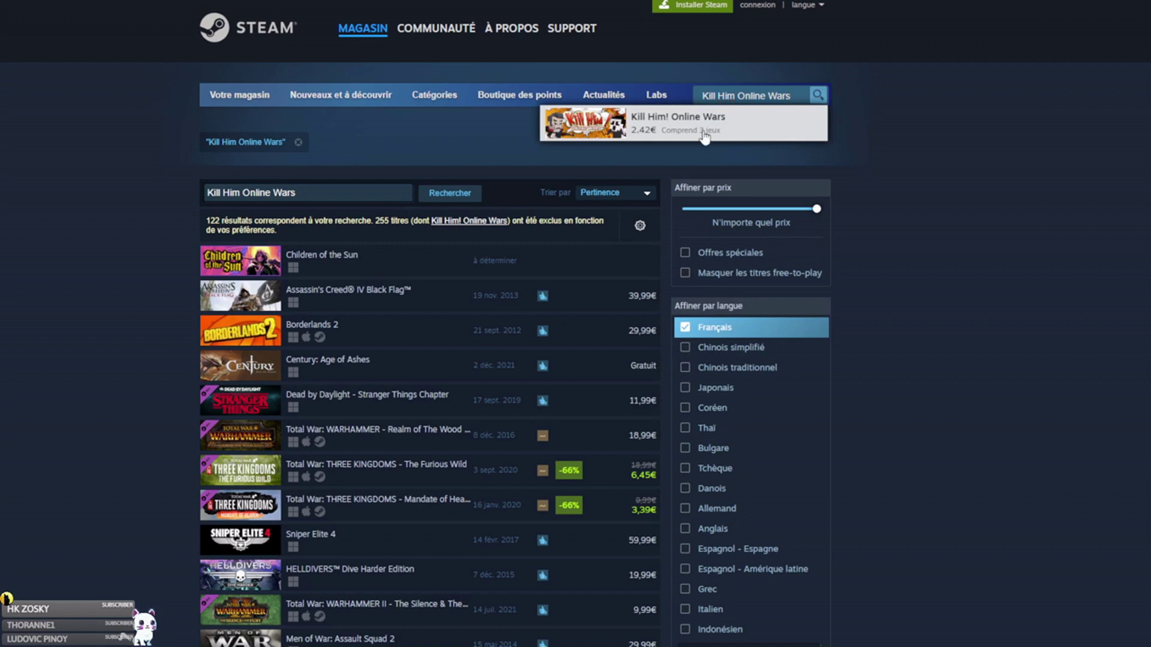
{"action": "left_click", "coordinate": [706, 138]}
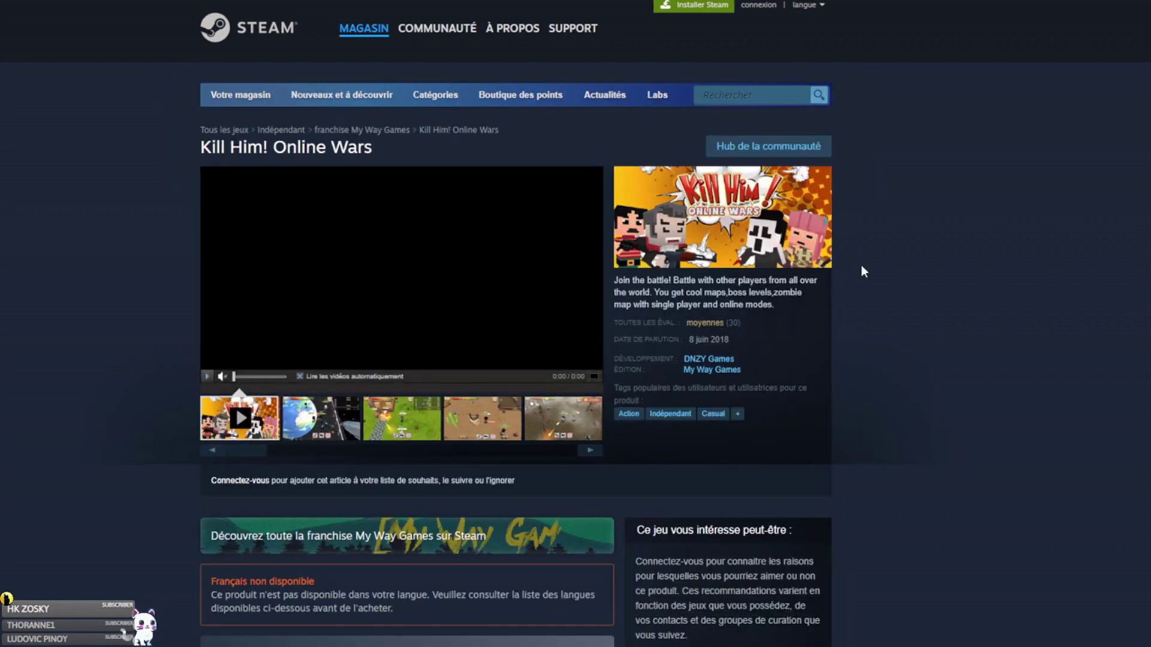
Check the reviews, price and bundle of Kill Him! Online Wars and play its trailer.
{"action": "mouse_move", "coordinate": [715, 323]}
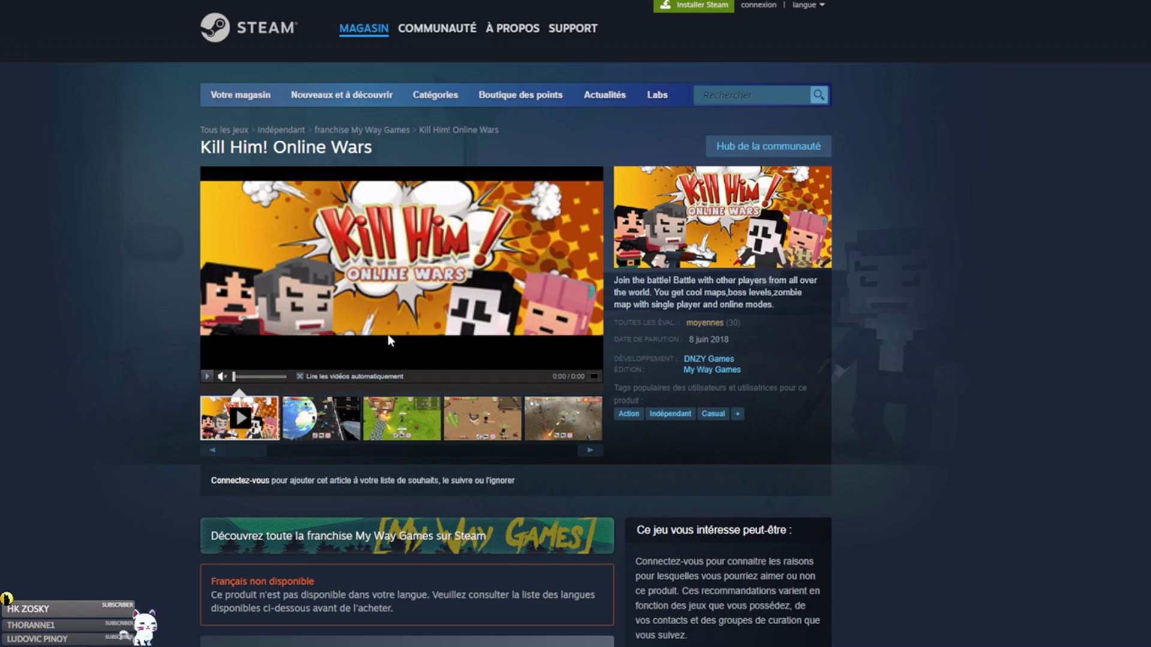
{"action": "left_click", "coordinate": [207, 376]}
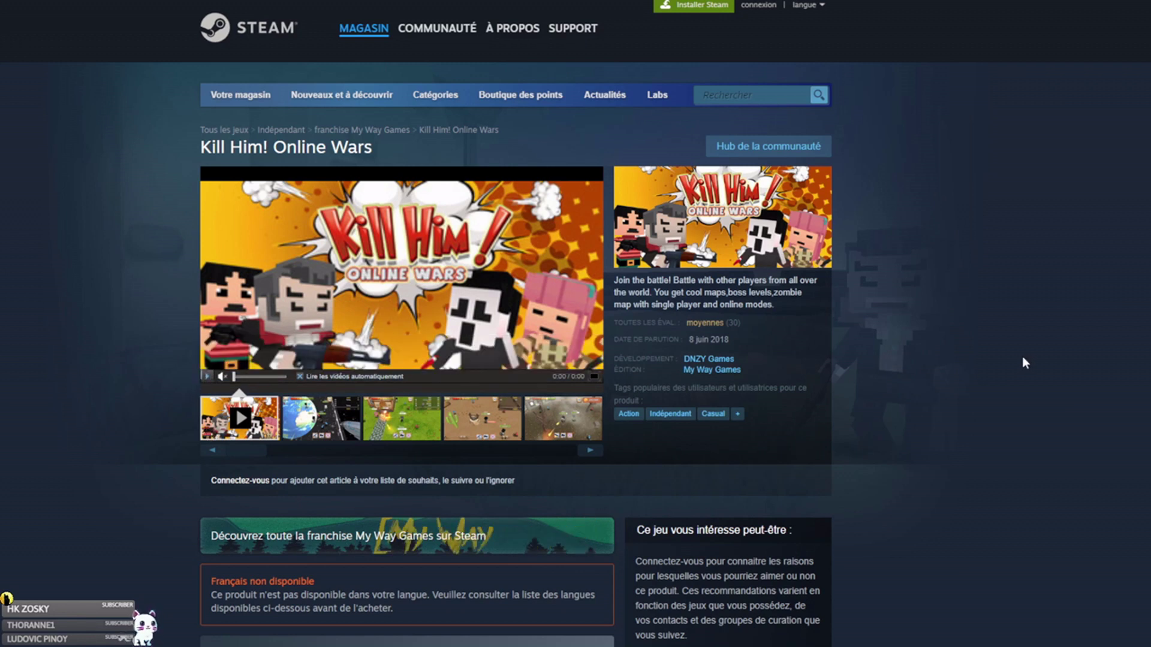
{"action": "scroll", "coordinate": [972, 279], "scroll_direction": "down", "scroll_amount": 3}
{"action": "scroll", "coordinate": [972, 281], "scroll_direction": "up", "scroll_amount": 1}
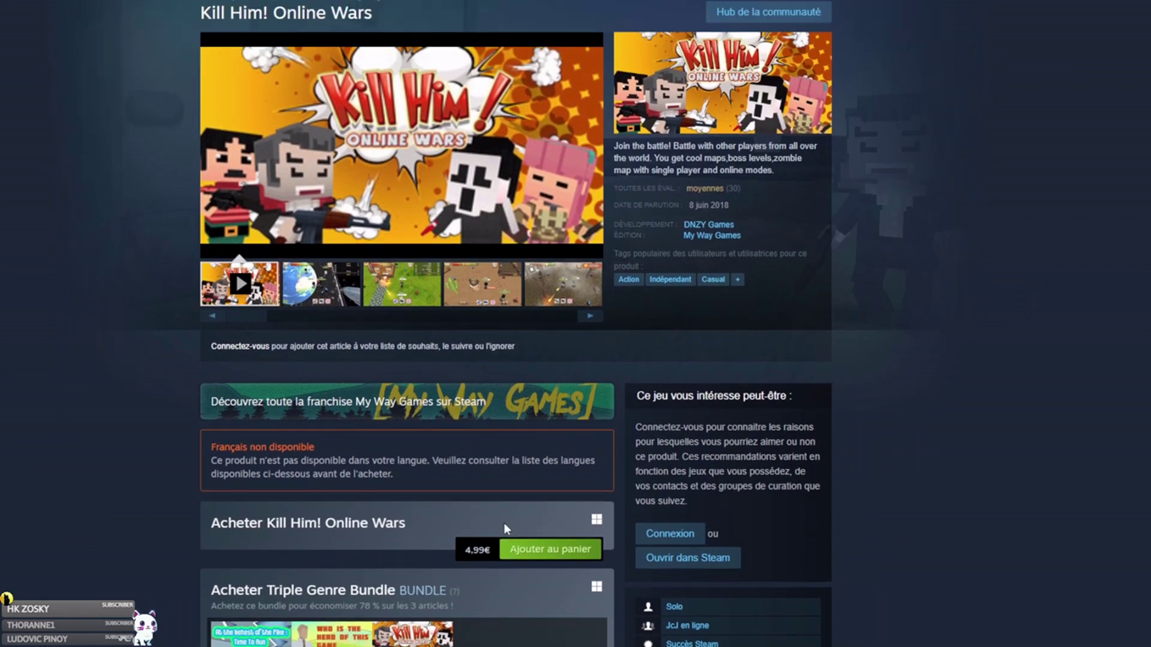
{"action": "scroll", "coordinate": [909, 284], "scroll_direction": "up", "scroll_amount": 1}
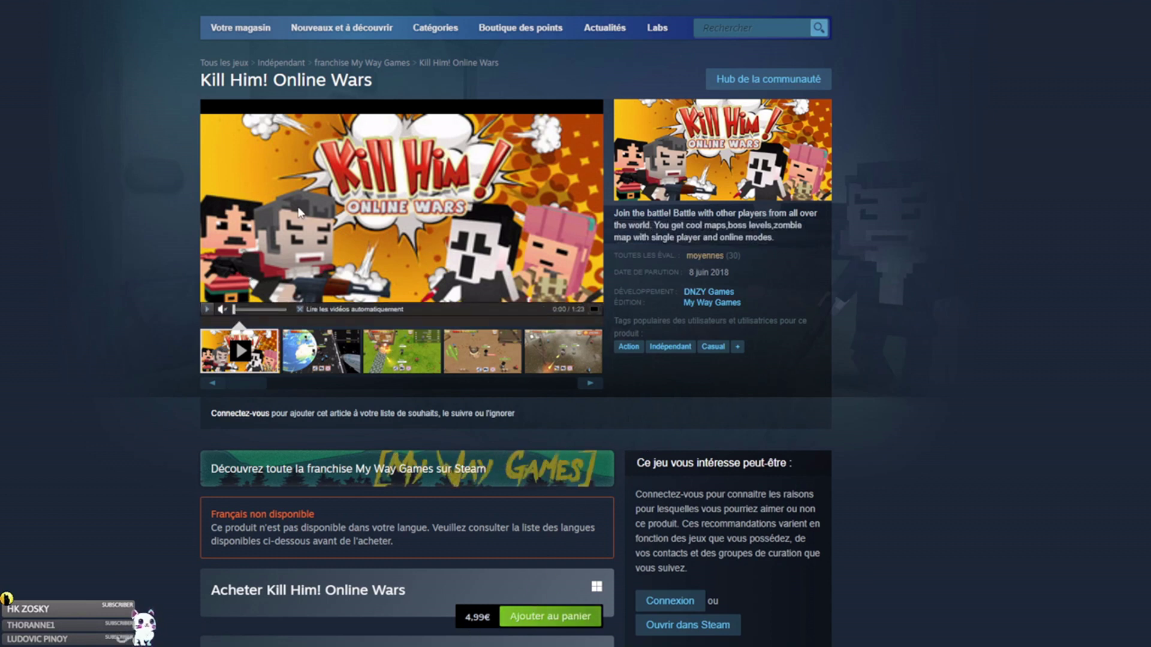
{"action": "left_click", "coordinate": [379, 198]}
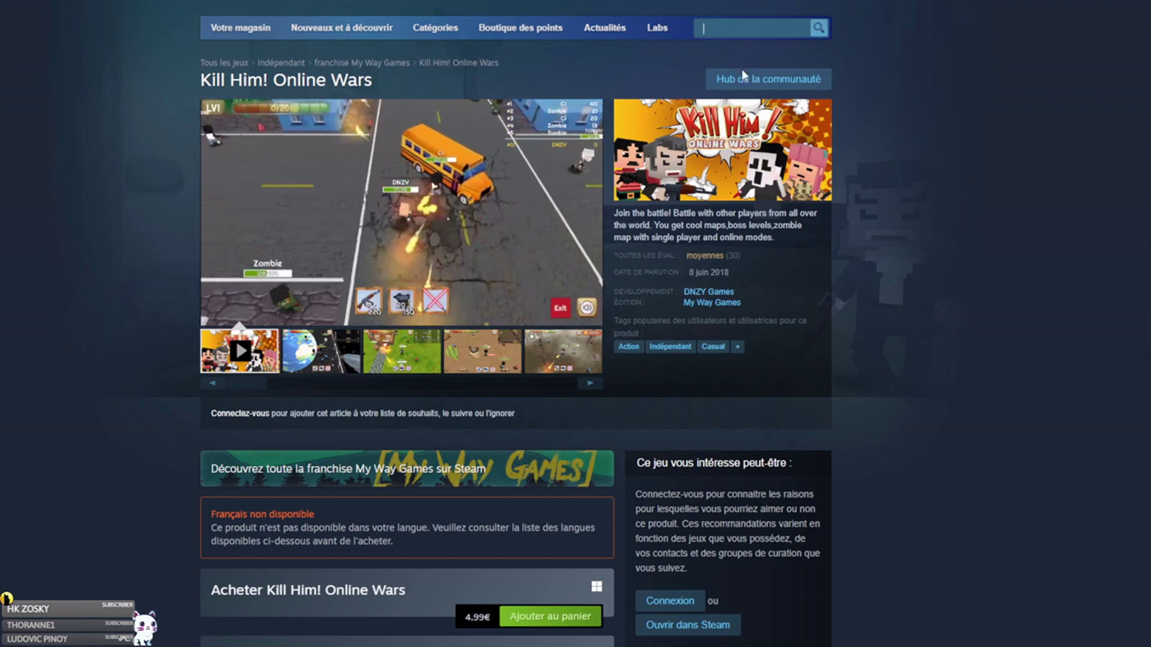
Search the store for "Make War", open the game's page and check its trailer, price and overall reviews.
{"action": "type", "text": "Make War"}
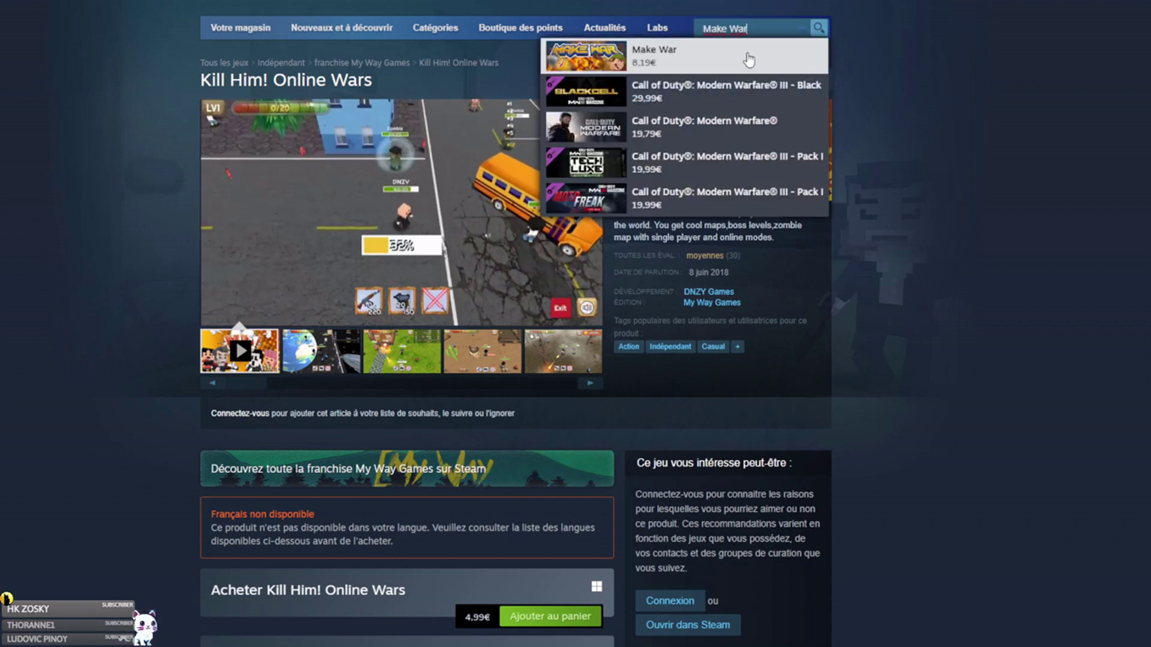
{"action": "left_click", "coordinate": [725, 55]}
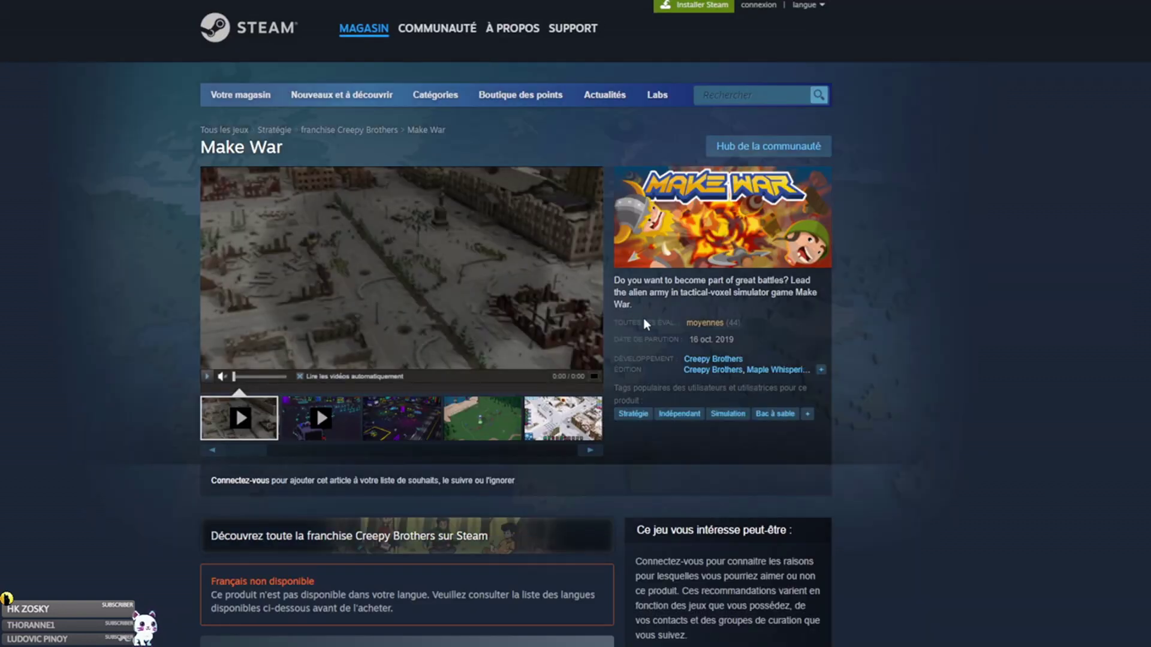
{"action": "scroll", "coordinate": [536, 483], "scroll_direction": "down", "scroll_amount": 1}
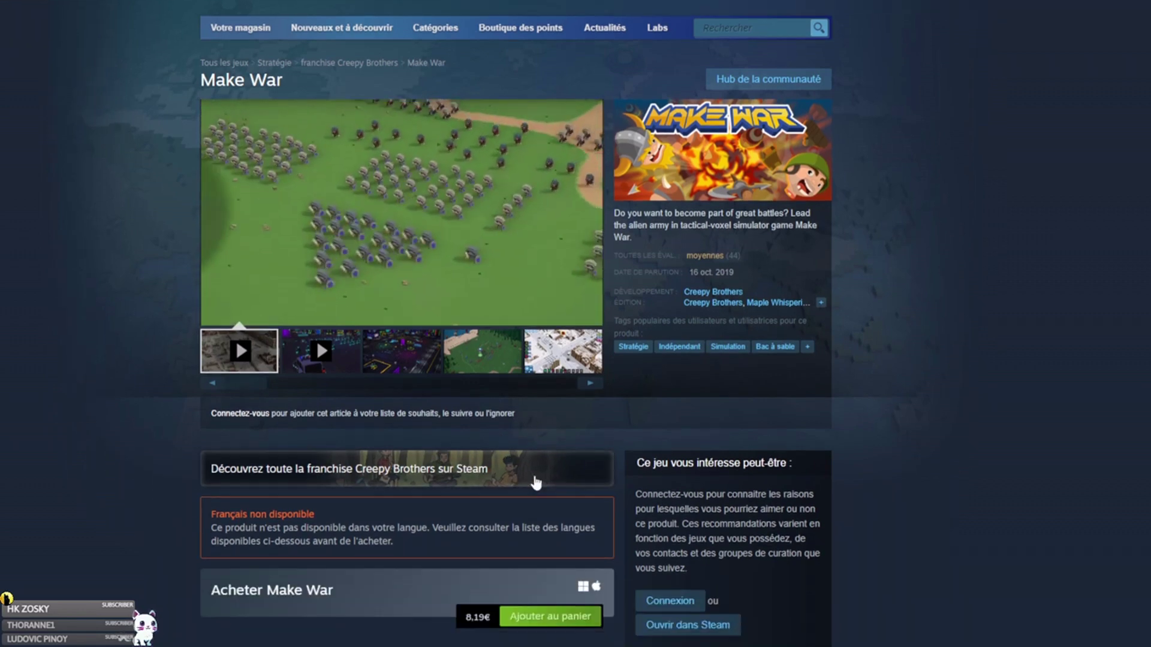
{"action": "mouse_move", "coordinate": [715, 257]}
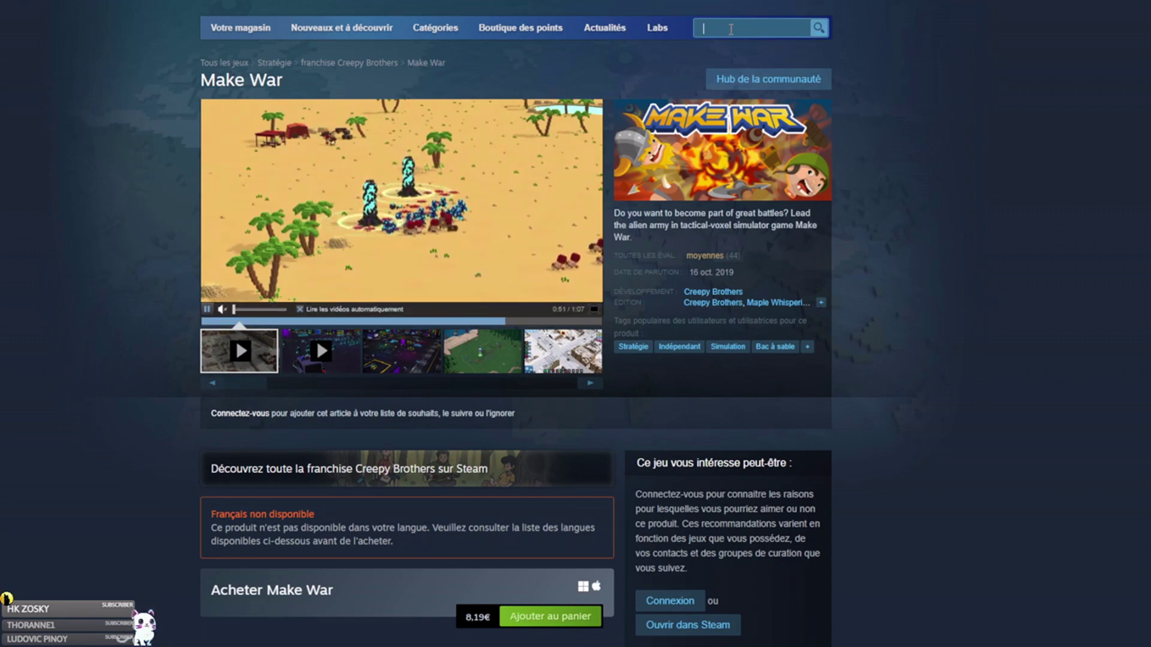
Search the store for "Project Medved", open the game's page and check its trailer and price.
{"action": "type", "text": "Project Medved"}
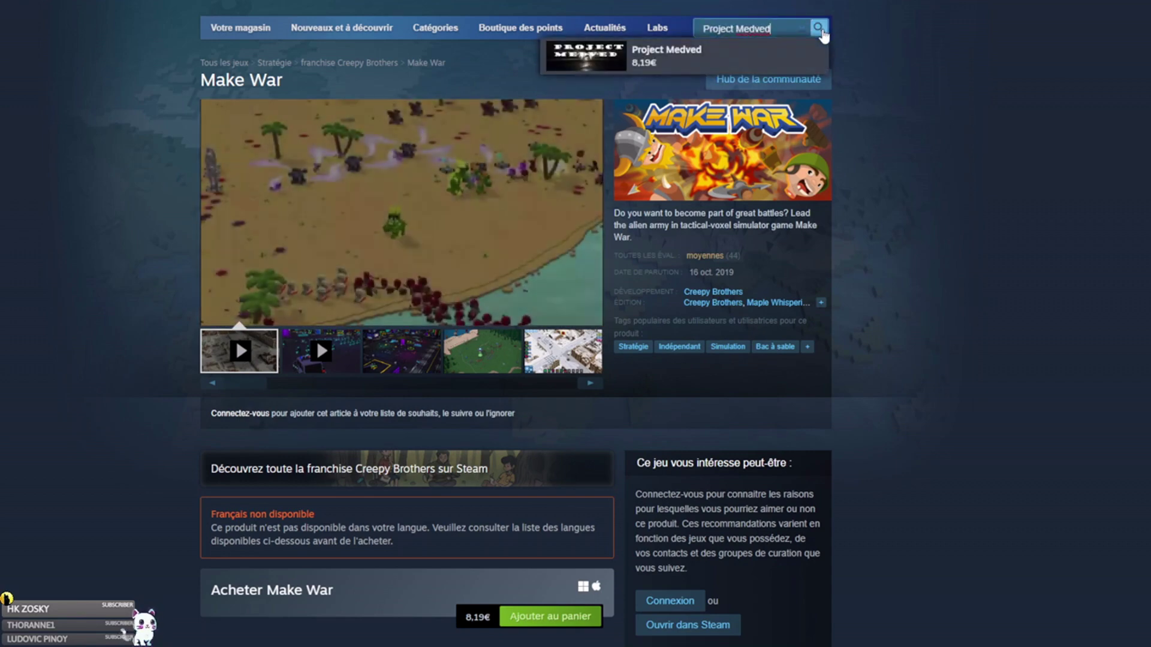
{"action": "left_click", "coordinate": [685, 64]}
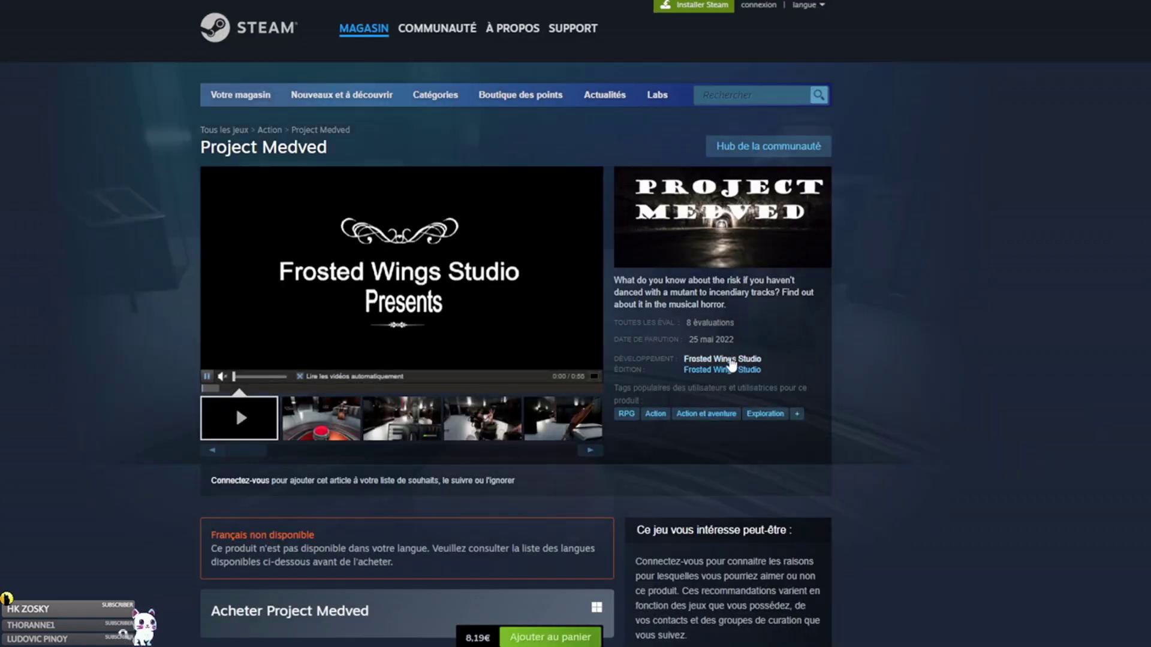
{"action": "scroll", "coordinate": [820, 330], "scroll_direction": "down", "scroll_amount": 1}
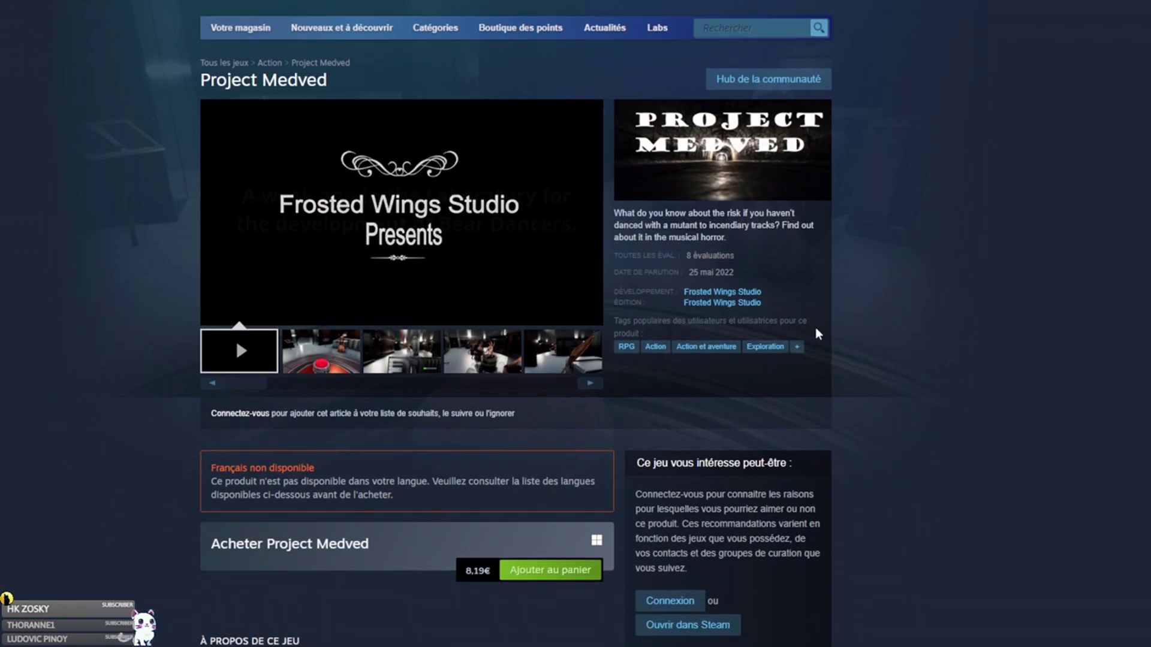
{"action": "scroll", "coordinate": [833, 315], "scroll_direction": "up", "scroll_amount": 1}
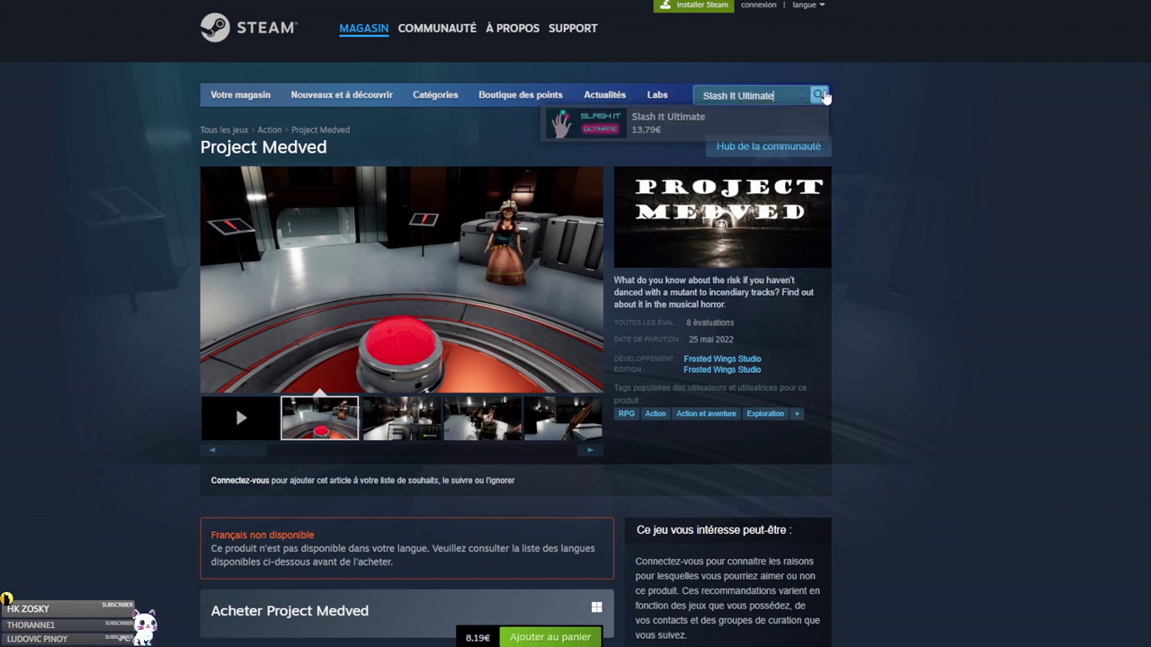
Search the store for "Slash It Ultimate", open the game's page and check its trailer and overall reviews.
{"action": "key", "text": "Return"}
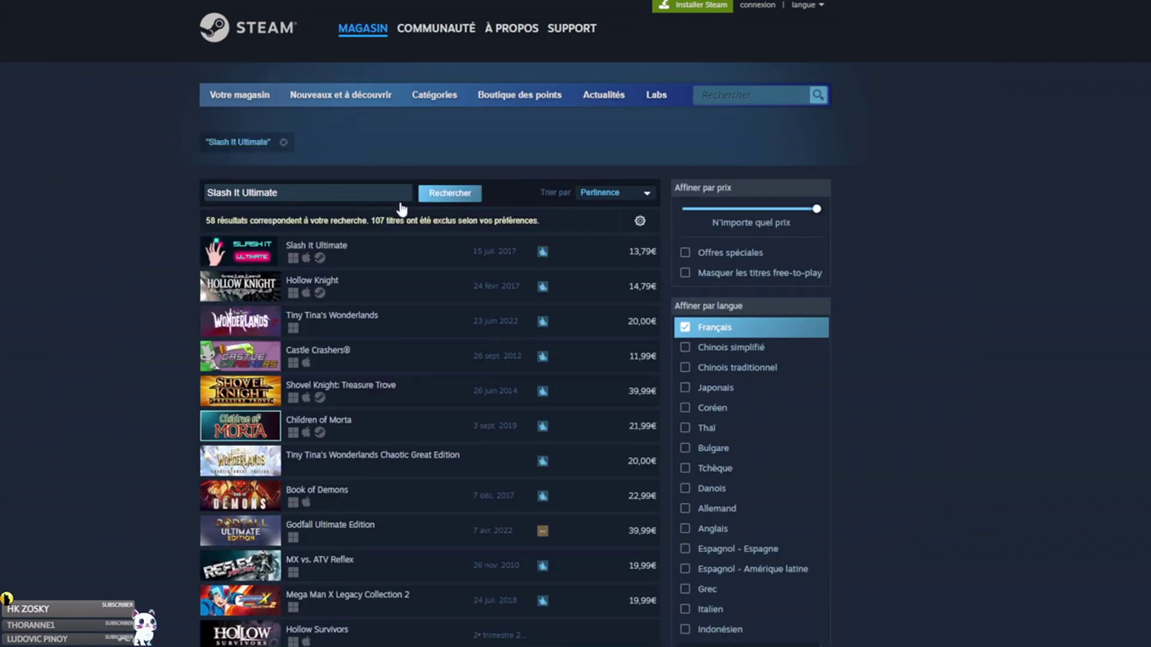
{"action": "left_click", "coordinate": [342, 254]}
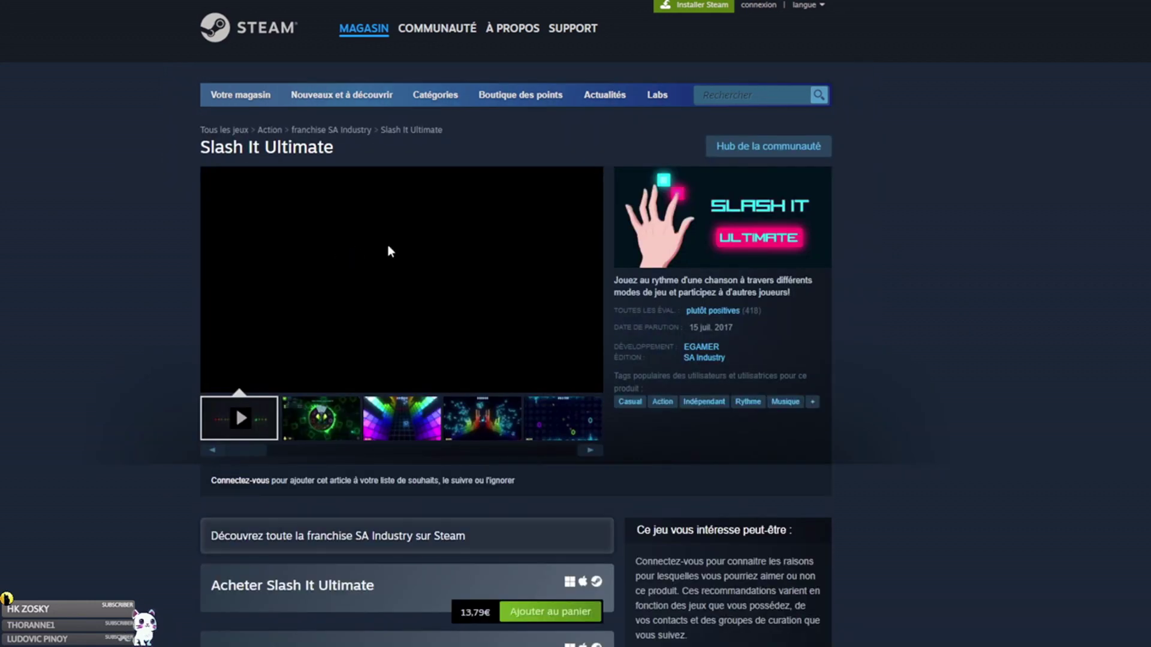
{"action": "mouse_move", "coordinate": [725, 316]}
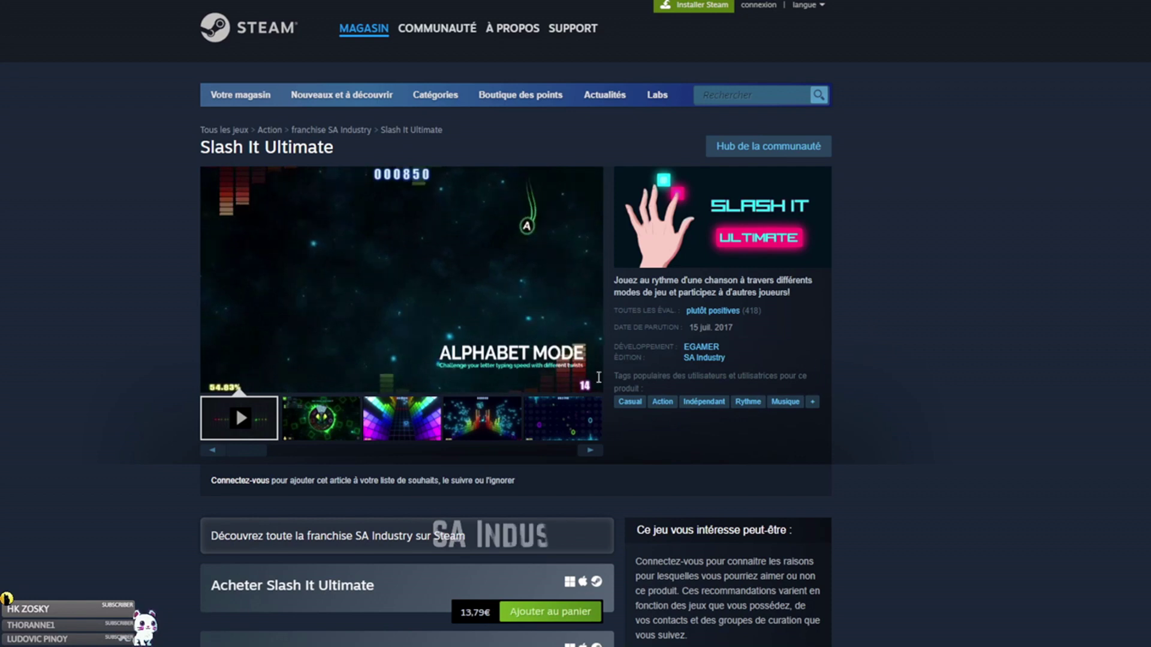
Search the store suggestions for "book worm" and "bookworm", and clear the search text.
{"action": "mouse_move", "coordinate": [378, 308]}
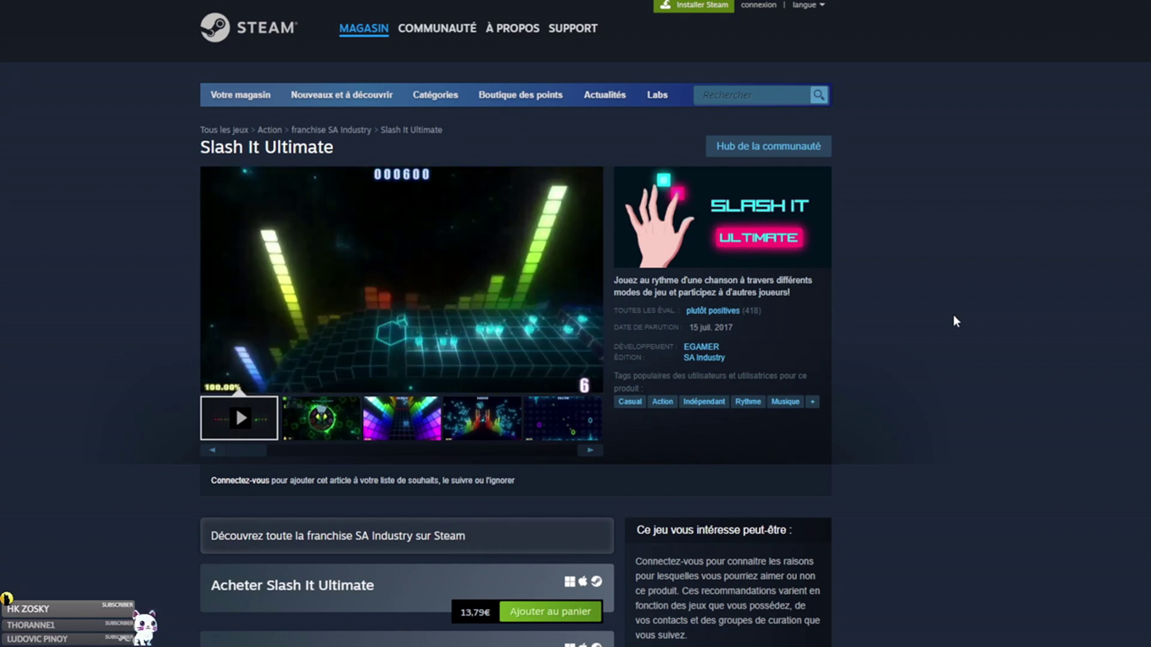
{"action": "left_click", "coordinate": [709, 93]}
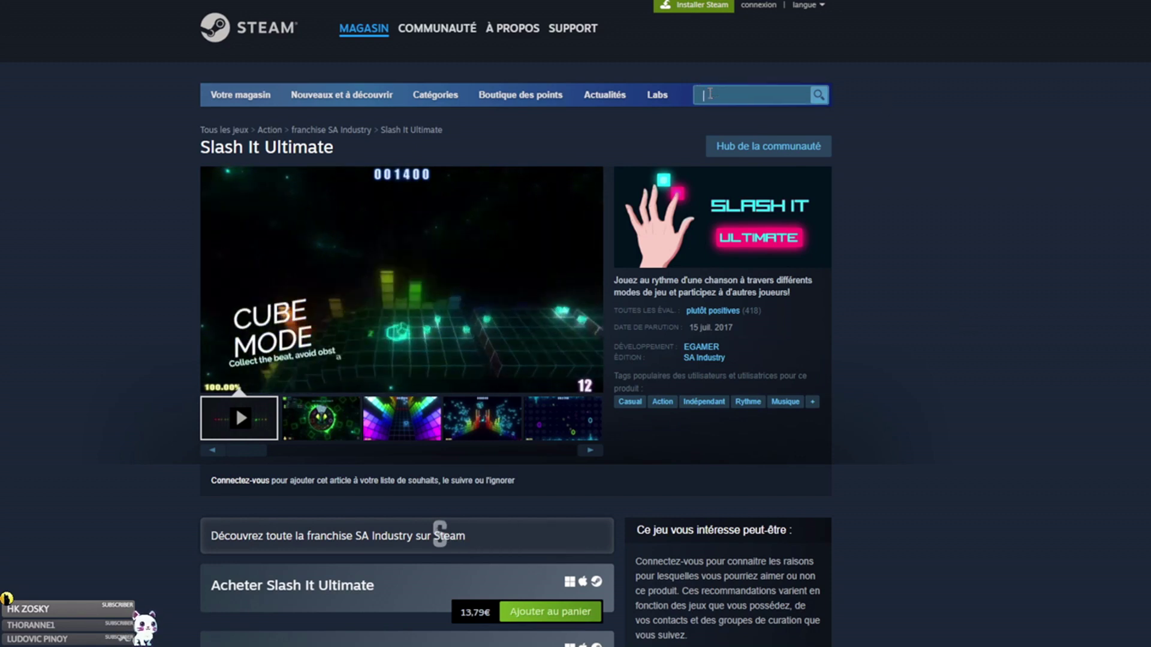
{"action": "type", "text": "book wo"}
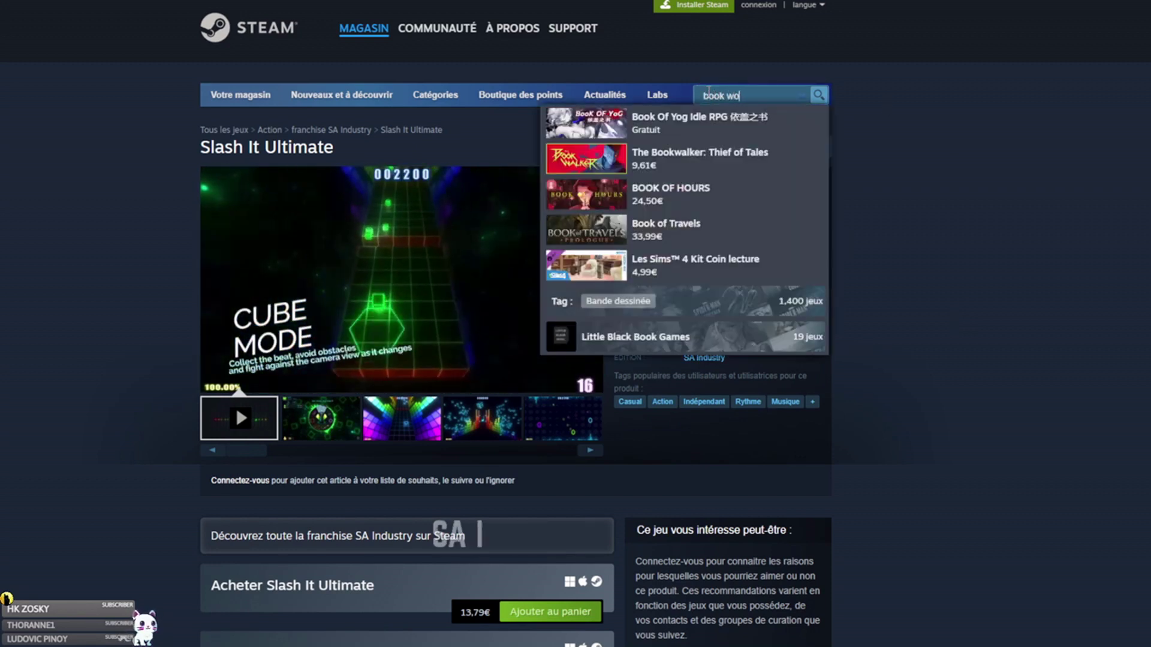
{"action": "type", "text": "r"}
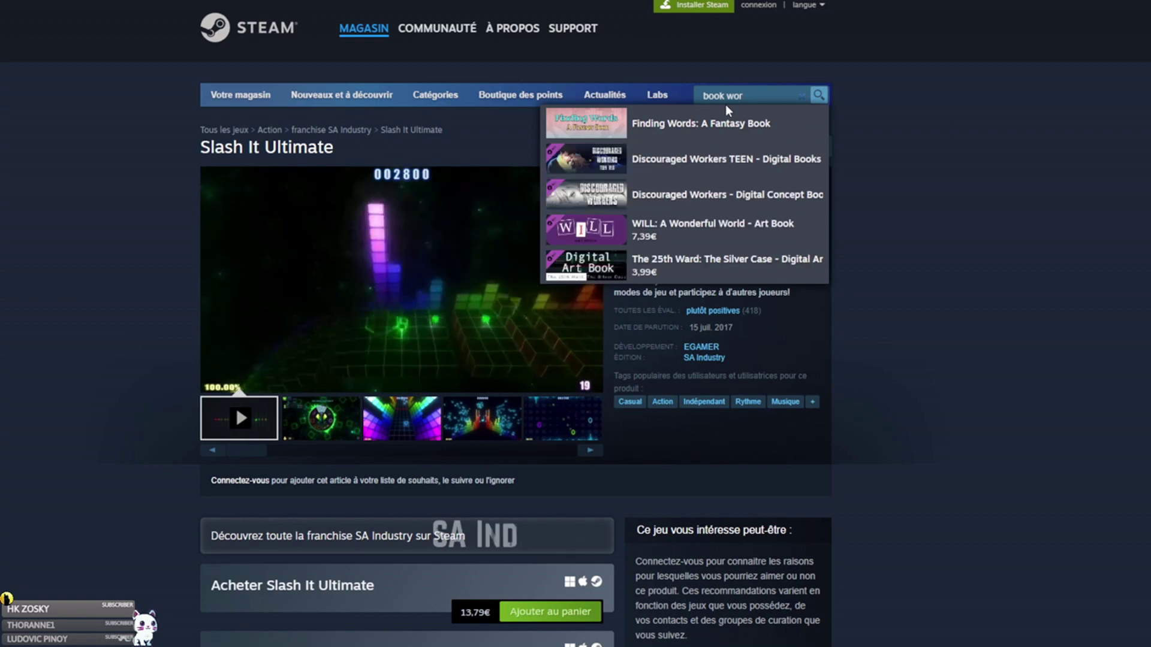
{"action": "type", "text": "m"}
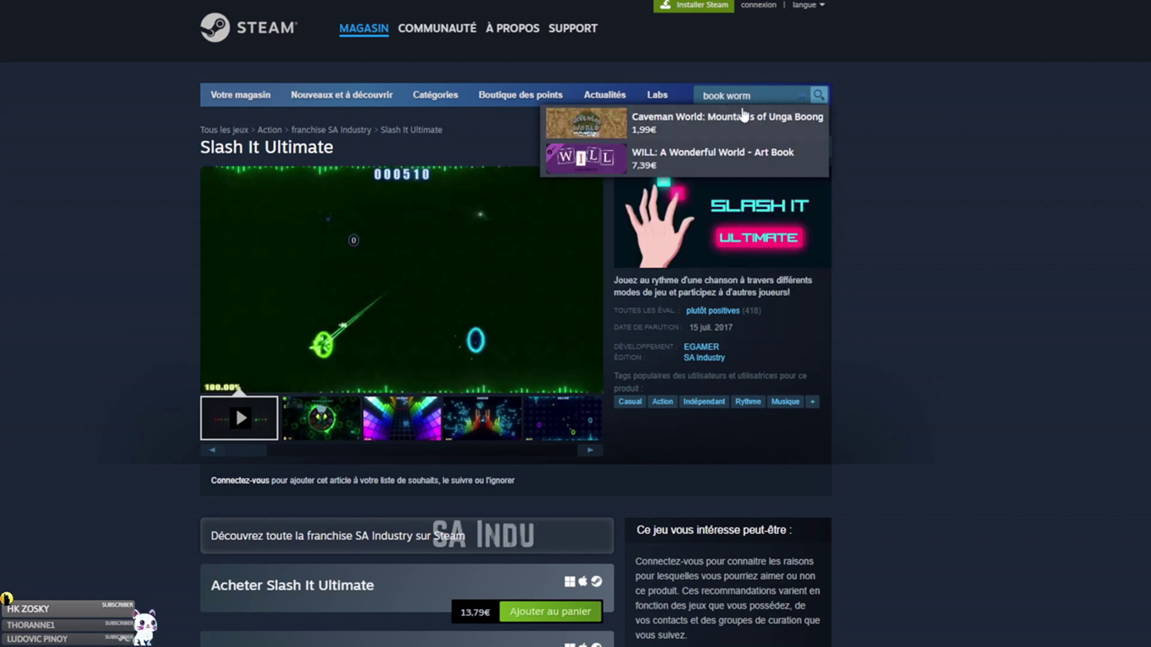
{"action": "key", "text": "Left"}
{"action": "key", "text": "Left"}
{"action": "key", "text": "Left"}
{"action": "key", "text": "Left"}
{"action": "key", "text": "BackSpace"}
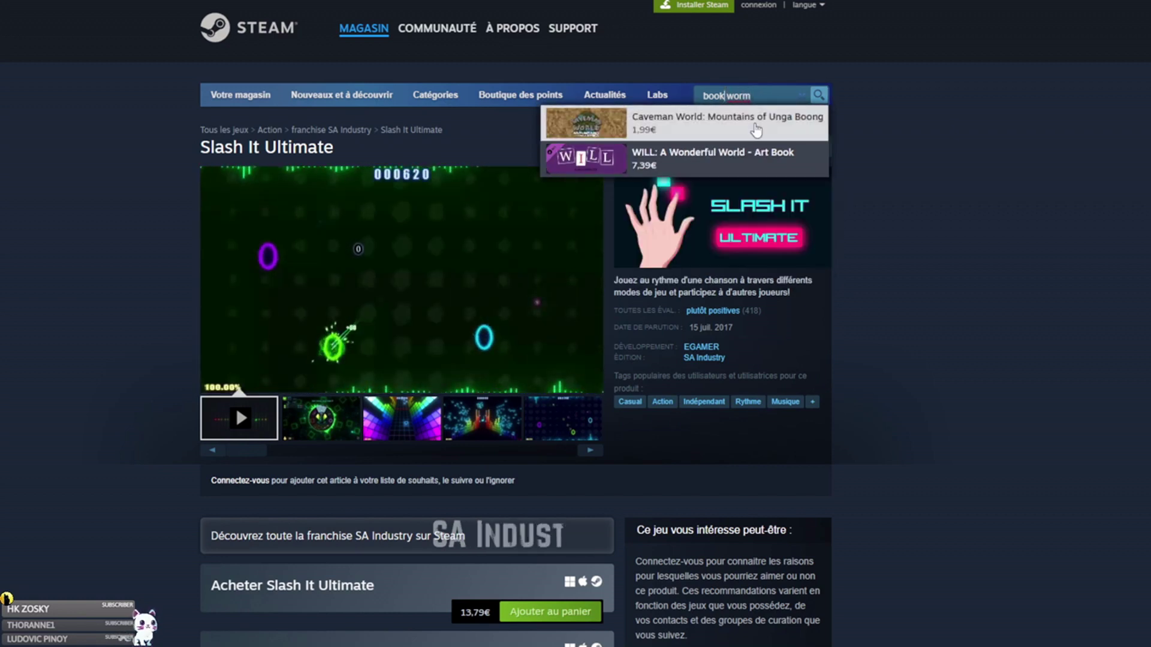
{"action": "left_click", "coordinate": [770, 90]}
{"action": "type", "text": "s"}
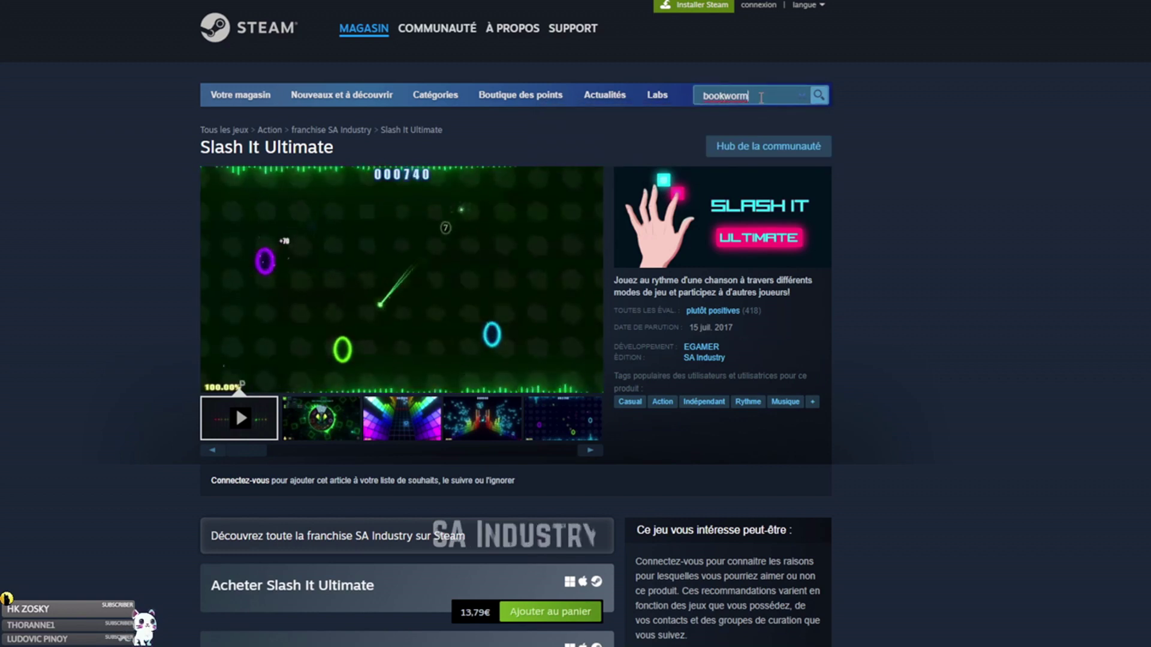
{"action": "key", "text": "ctrl+a"}
{"action": "key", "text": "BackSpace"}
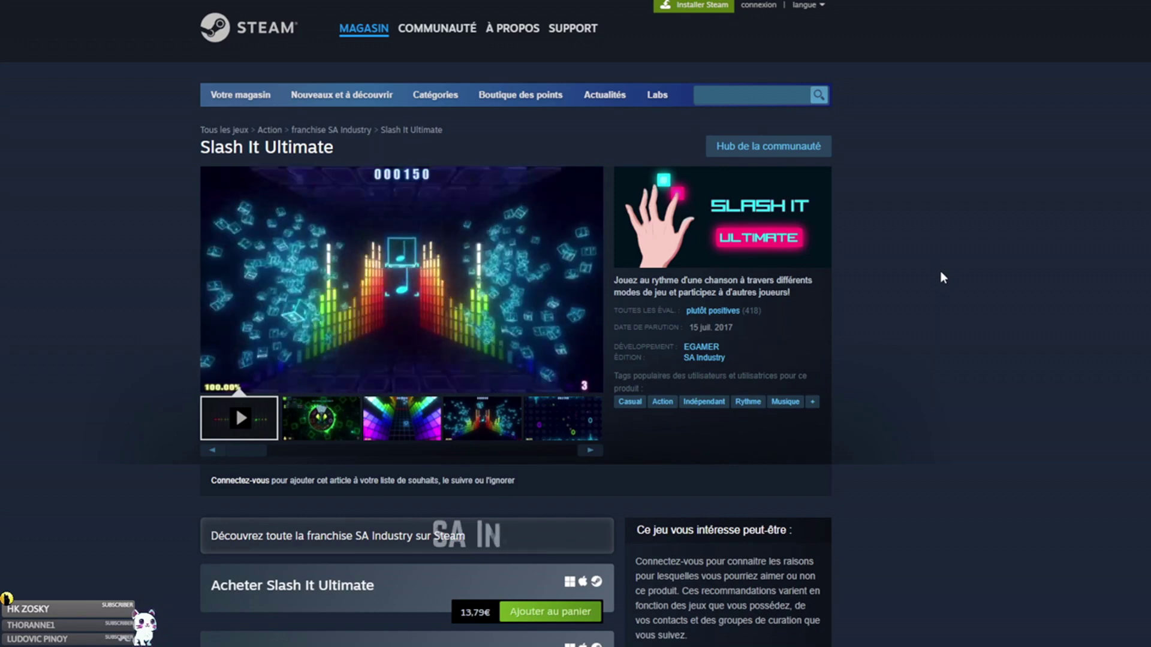
Search the store for "ACIIIIIIIIIIIID", open the game's page and view several of its screenshots.
{"action": "mouse_move", "coordinate": [412, 286]}
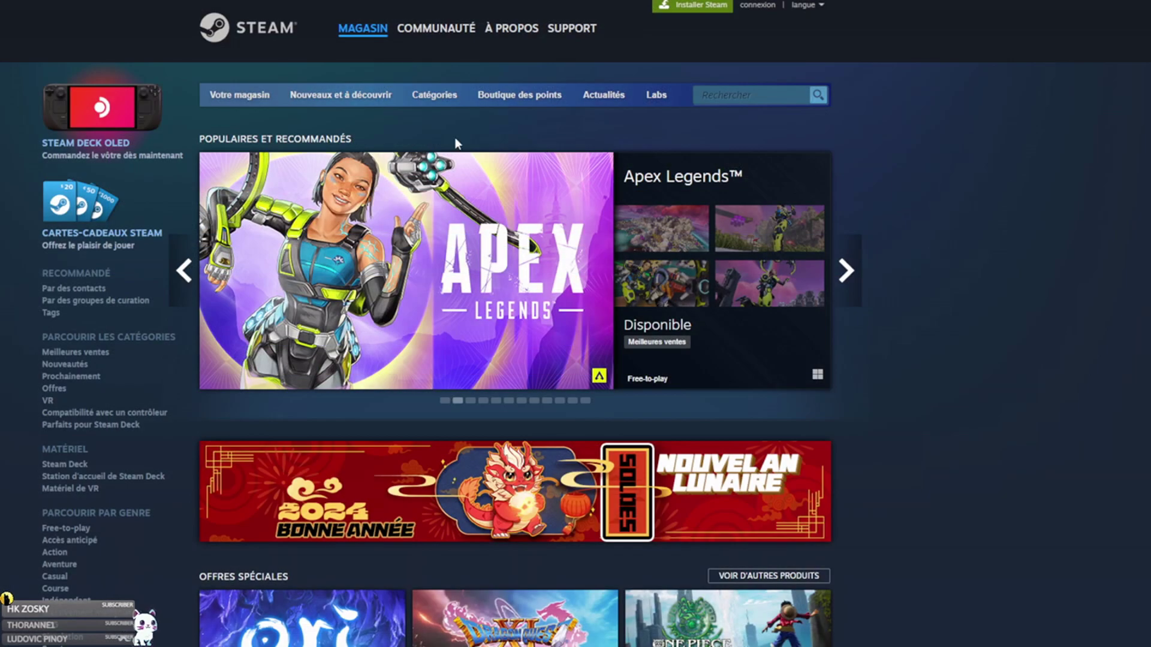
{"action": "left_click", "coordinate": [764, 95]}
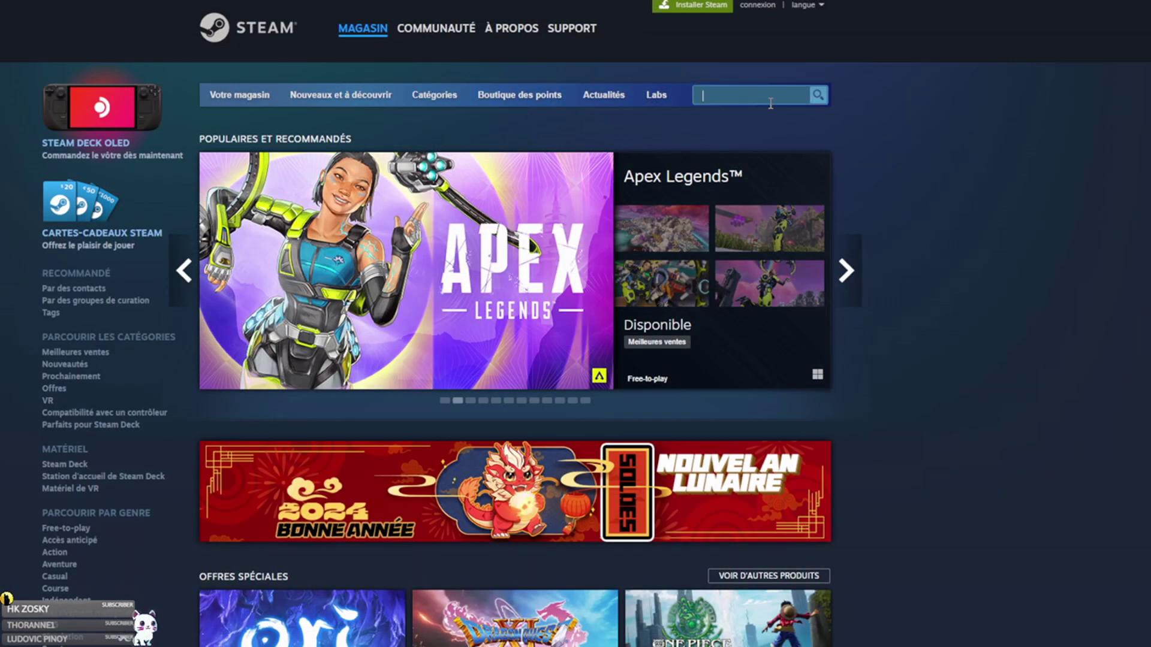
{"action": "type", "text": "ACIIIIIIIIIIIID"}
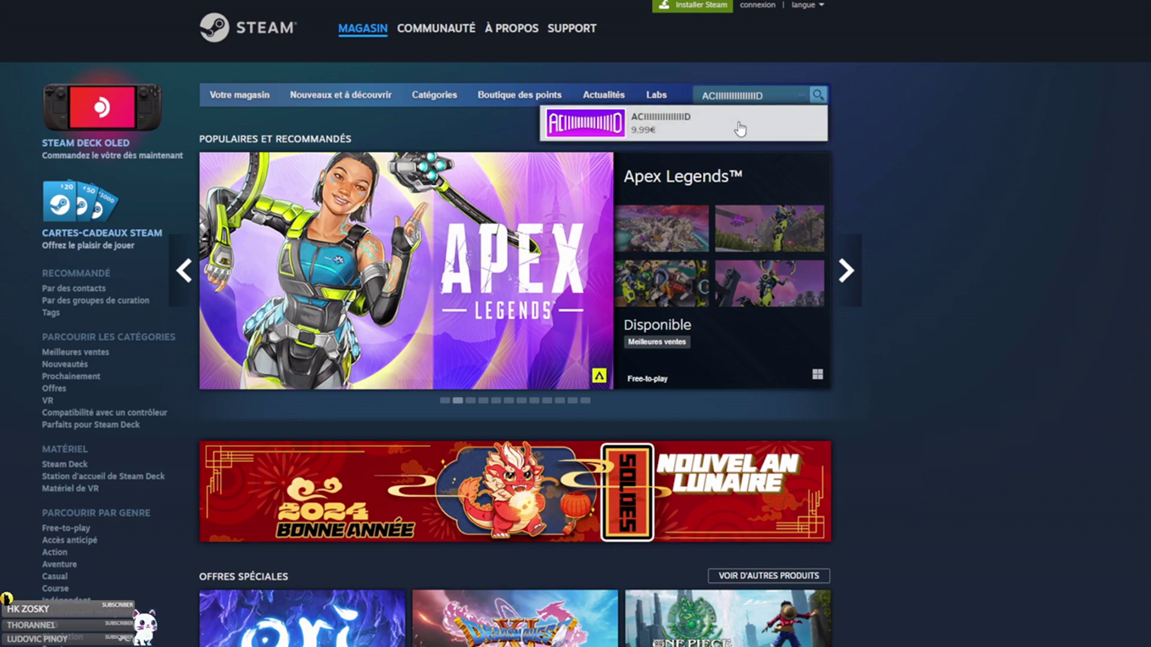
{"action": "left_click", "coordinate": [740, 129]}
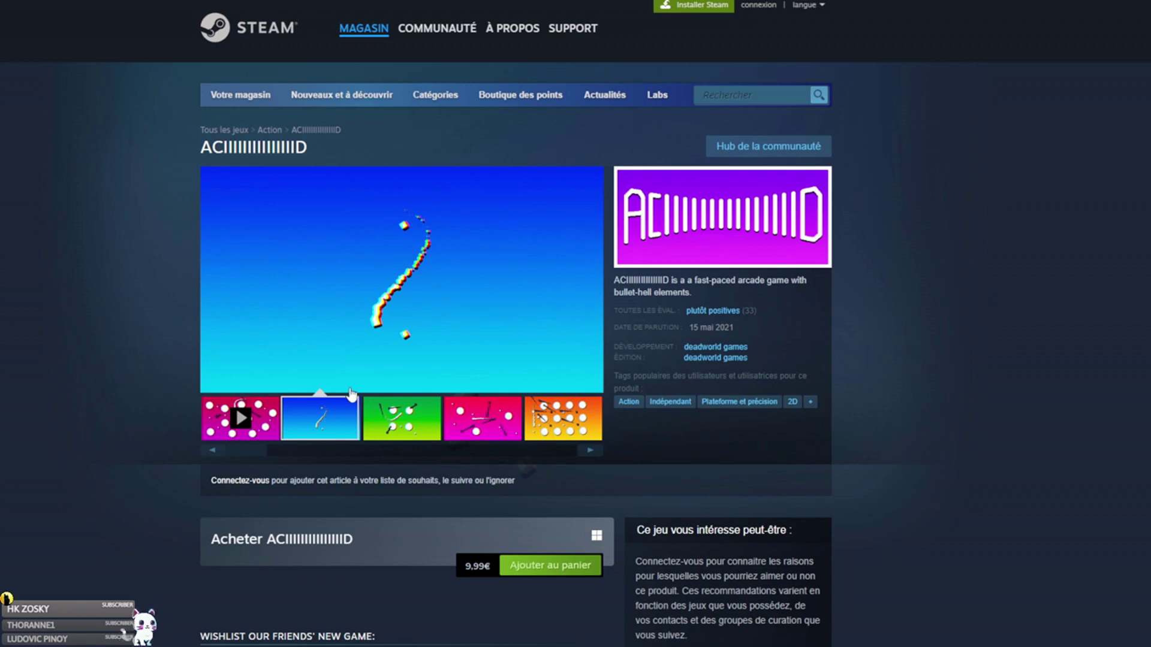
{"action": "left_click", "coordinate": [392, 423]}
{"action": "left_click", "coordinate": [481, 427]}
{"action": "left_click", "coordinate": [556, 421]}
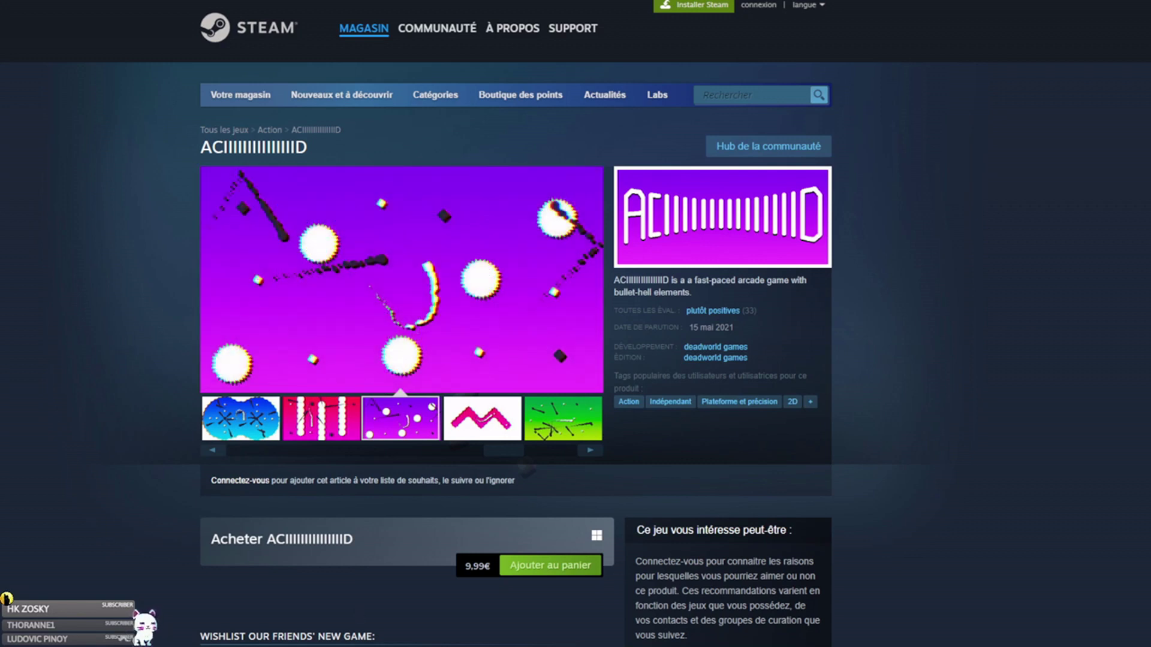
Search the store for "Battle vs Chess", open the base game's page and check its first trailer and overall reviews.
{"action": "left_click", "coordinate": [714, 102]}
{"action": "type", "text": "Battle vs Chess"}
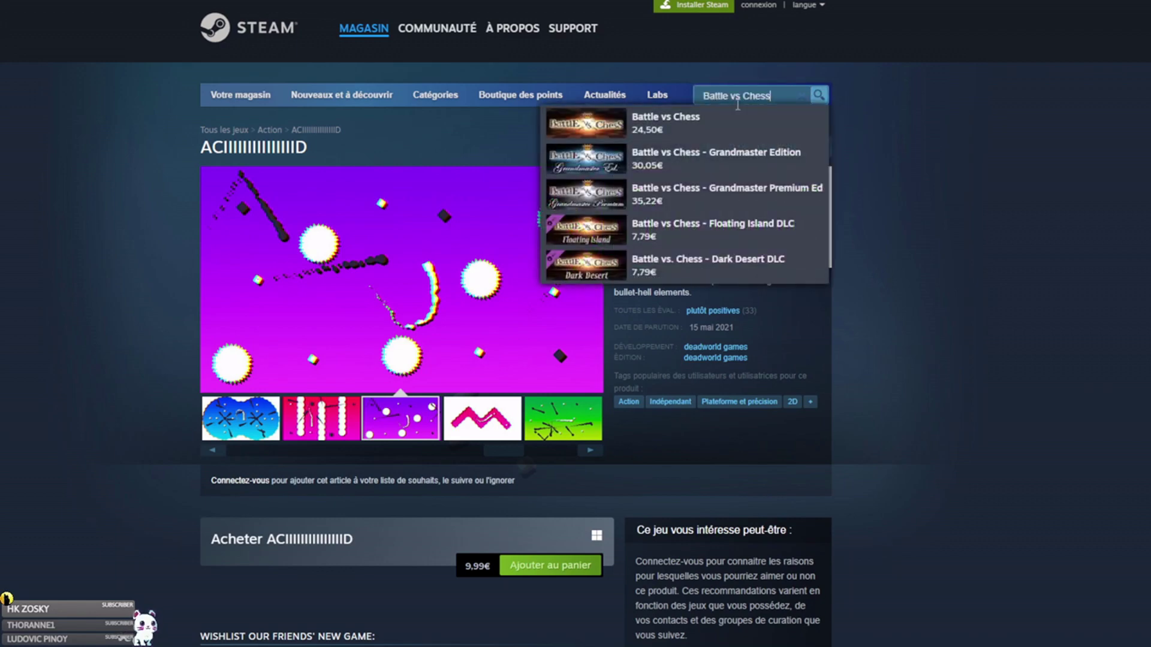
{"action": "key", "text": "Return"}
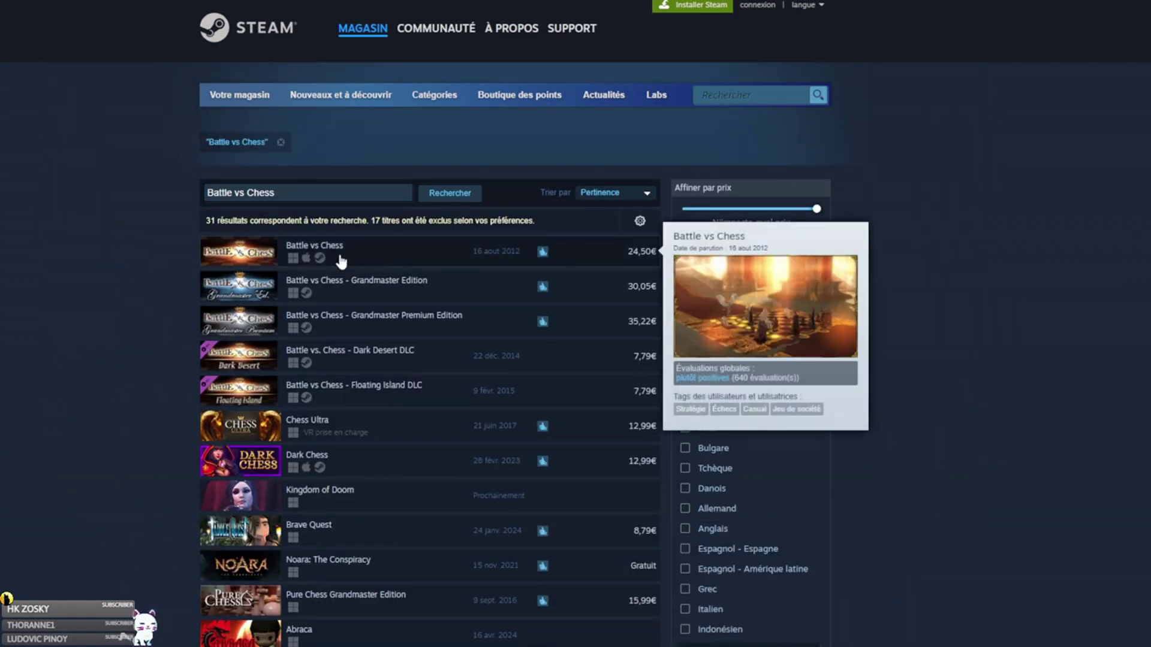
{"action": "left_click", "coordinate": [341, 261]}
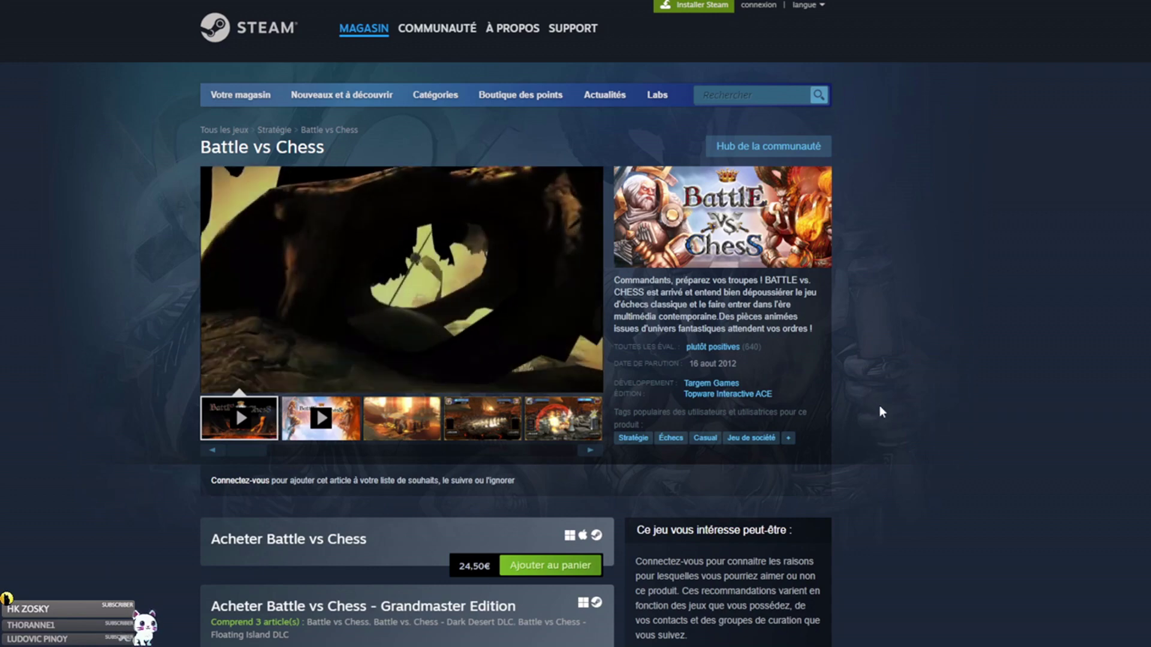
{"action": "mouse_move", "coordinate": [716, 353]}
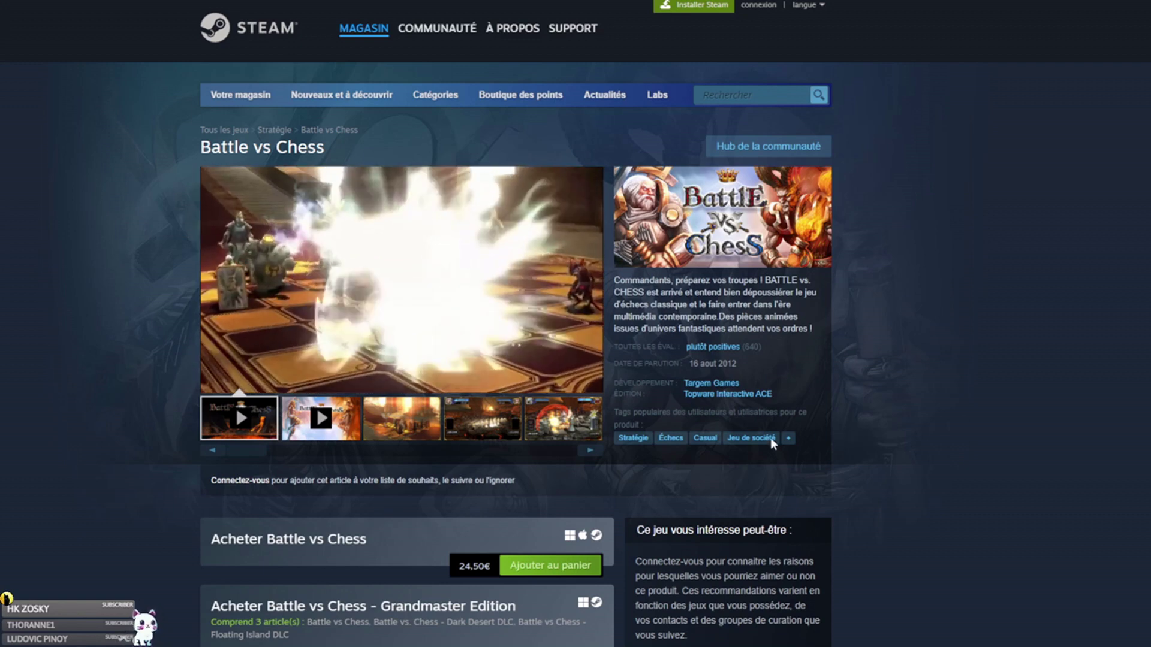
Play the second trailer of Battle vs Chess with the sound muted and return to the previous game's page.
{"action": "left_click", "coordinate": [327, 419]}
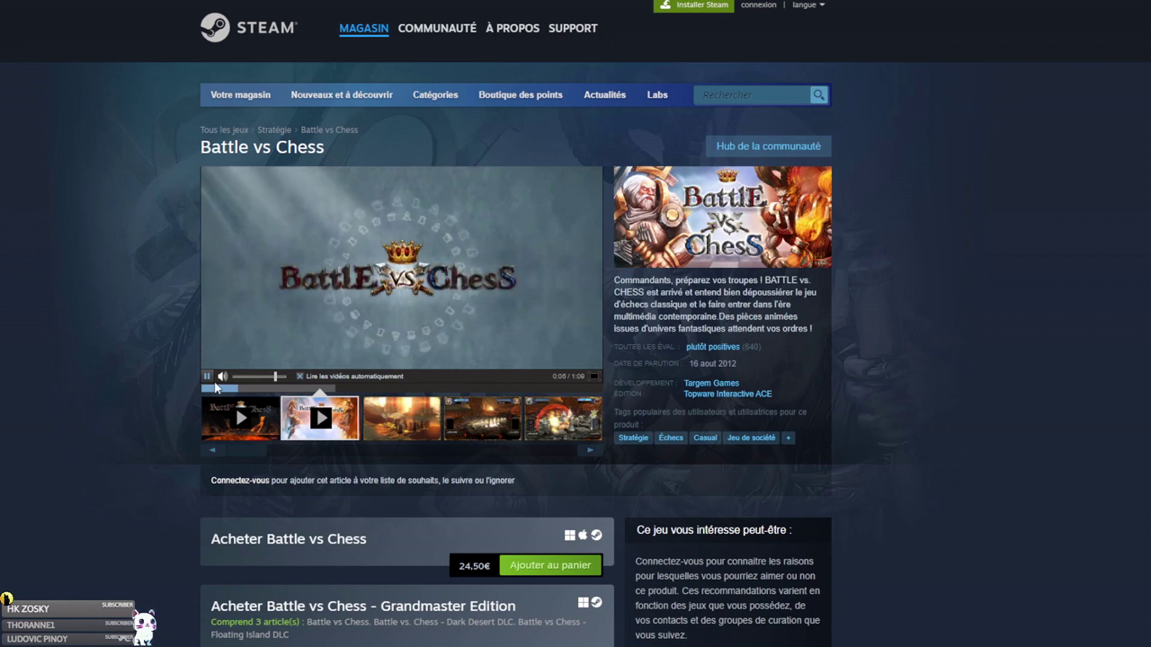
{"action": "left_click", "coordinate": [221, 376]}
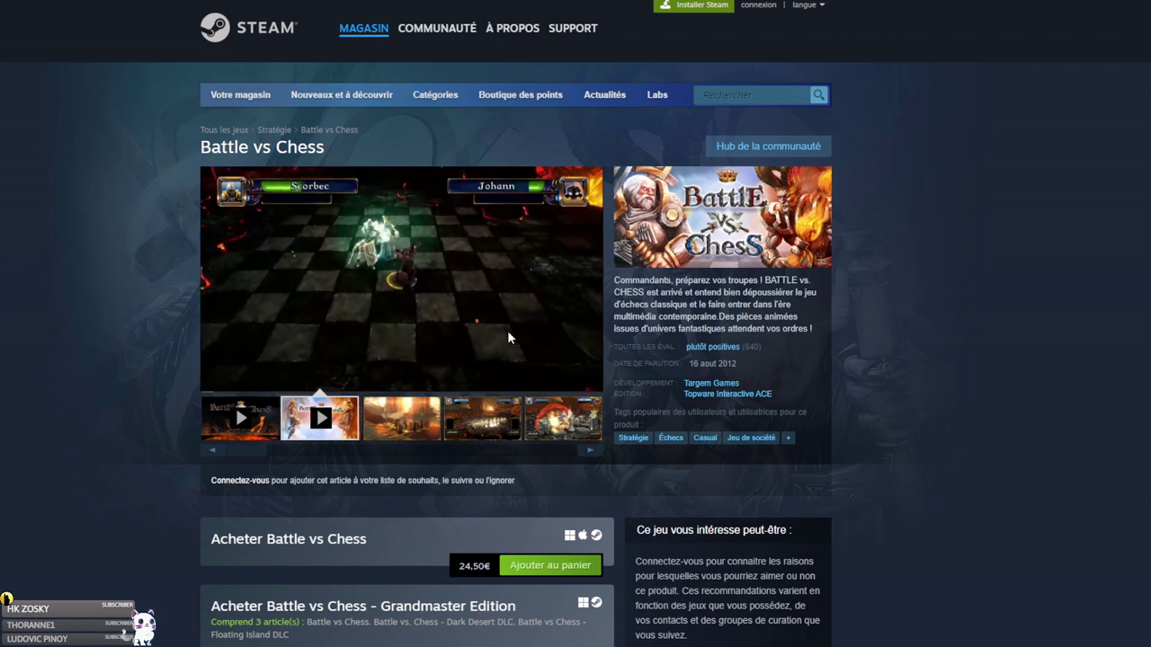
{"action": "key", "text": "alt+Left"}
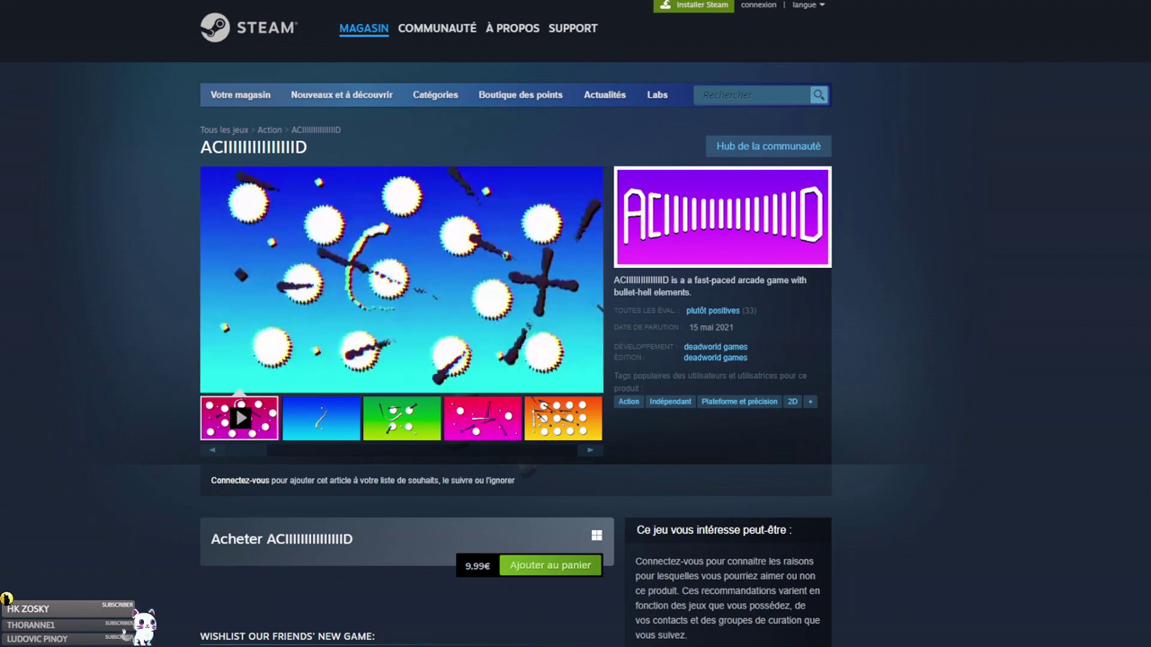
Search the store for "Box Maze Extreme" and open the game's page from the results.
{"action": "left_click", "coordinate": [731, 95]}
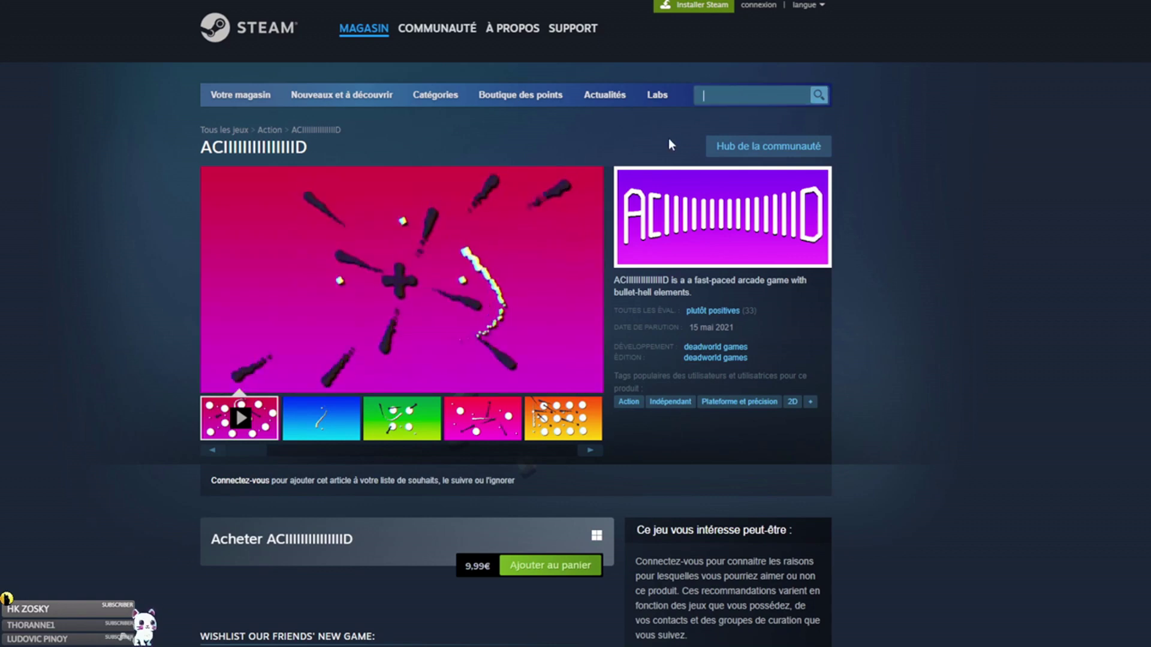
{"action": "type", "text": "Box Maze Extreme"}
{"action": "key", "text": "Return"}
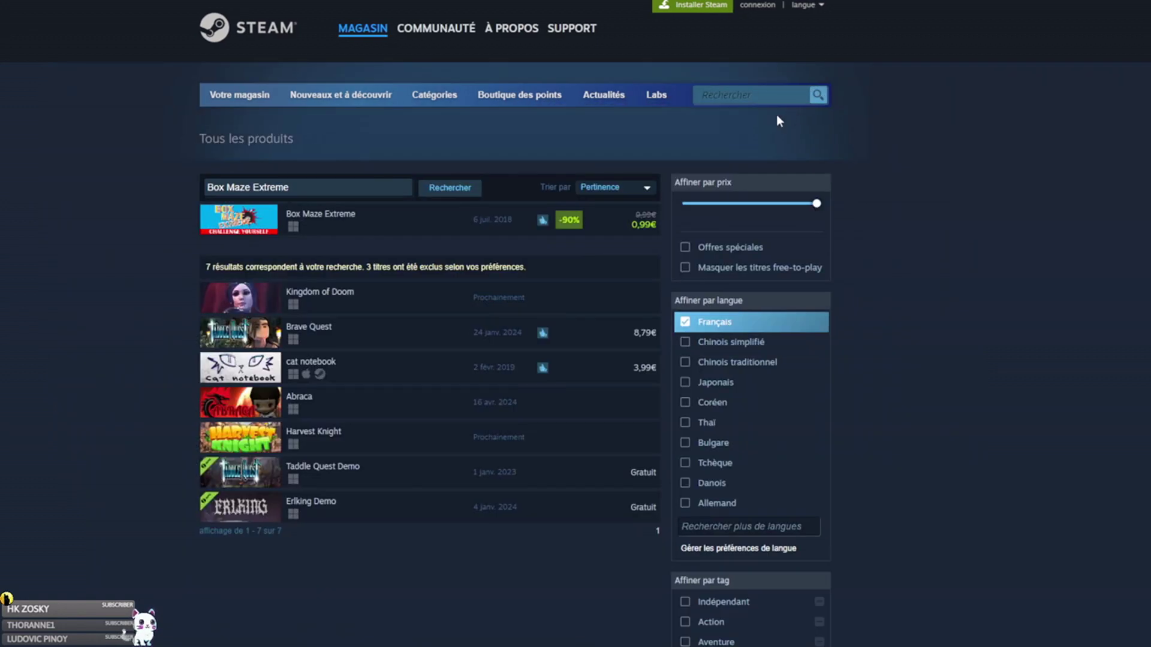
{"action": "mouse_move", "coordinate": [326, 248]}
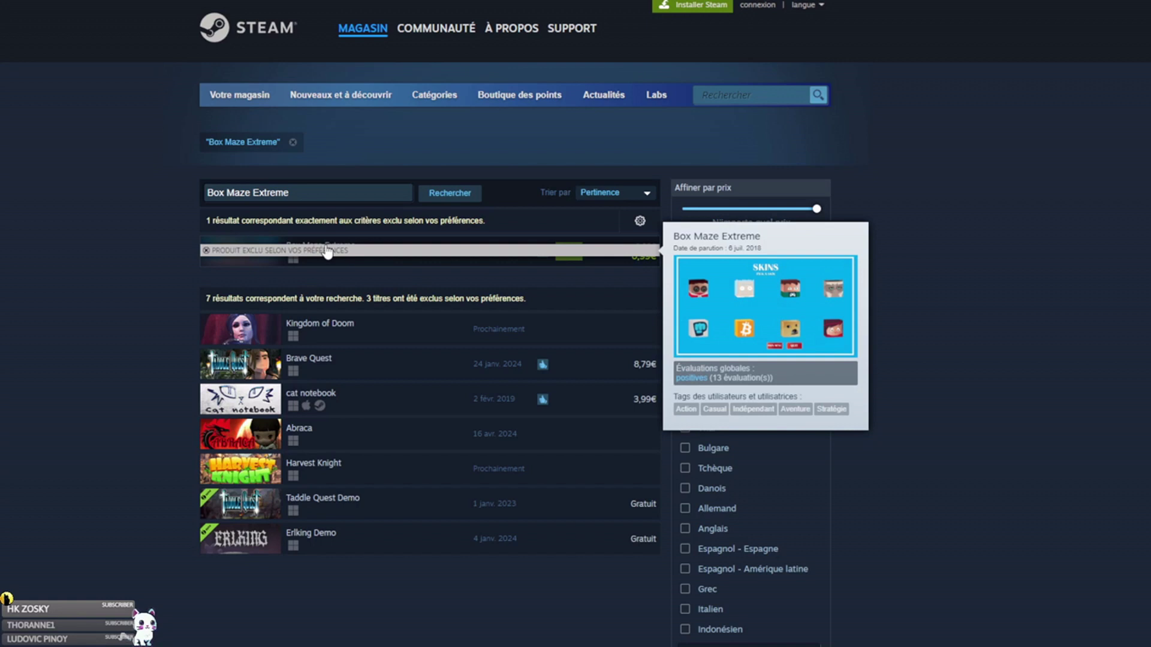
{"action": "left_click", "coordinate": [328, 251]}
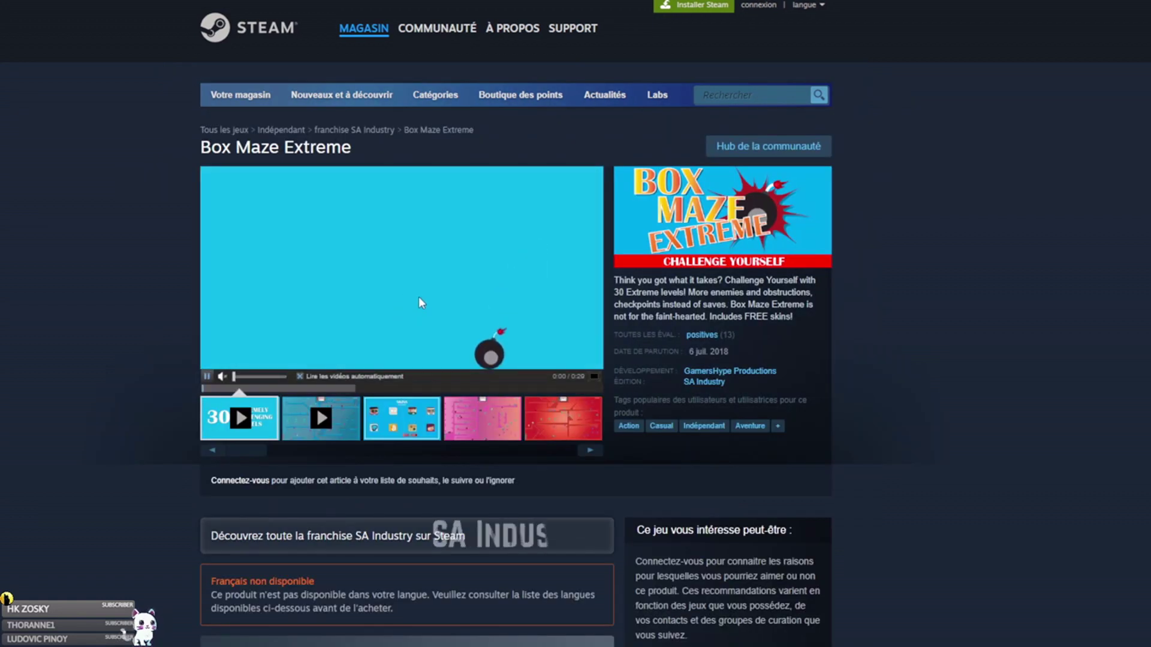
Check the overall reviews, discounted price and bundle of Box Maze Extreme and watch its gameplay videos.
{"action": "mouse_move", "coordinate": [713, 339]}
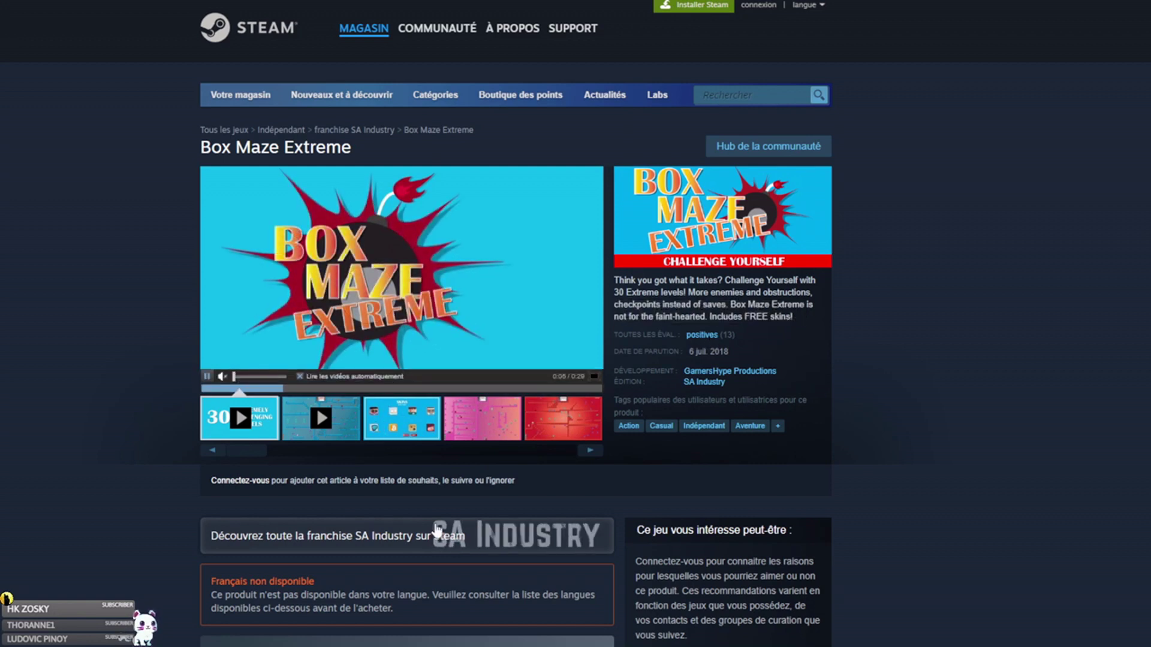
{"action": "scroll", "coordinate": [437, 531], "scroll_direction": "down", "scroll_amount": 2}
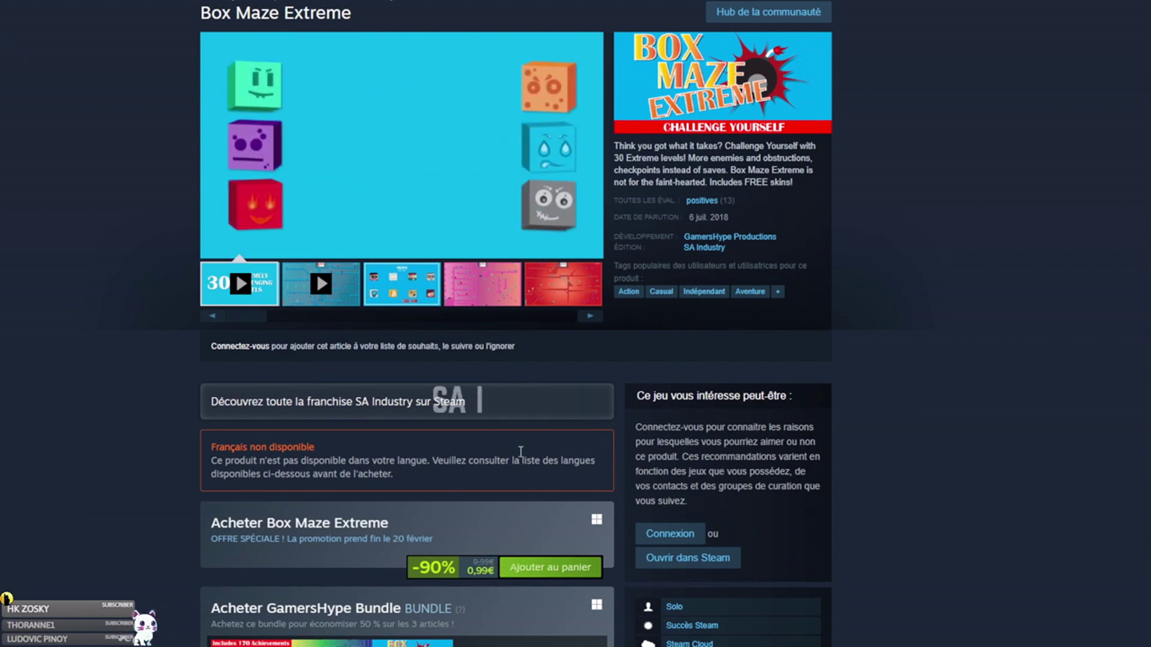
{"action": "scroll", "coordinate": [553, 469], "scroll_direction": "up", "scroll_amount": 1}
{"action": "mouse_move", "coordinate": [380, 295]}
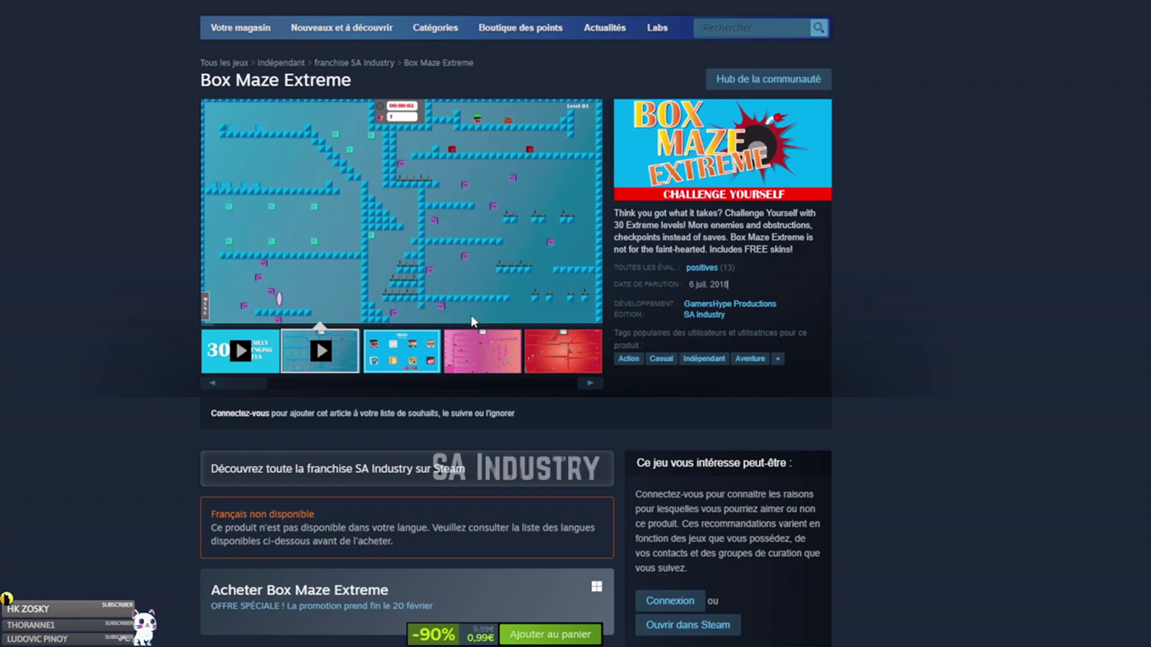
{"action": "mouse_move", "coordinate": [434, 217]}
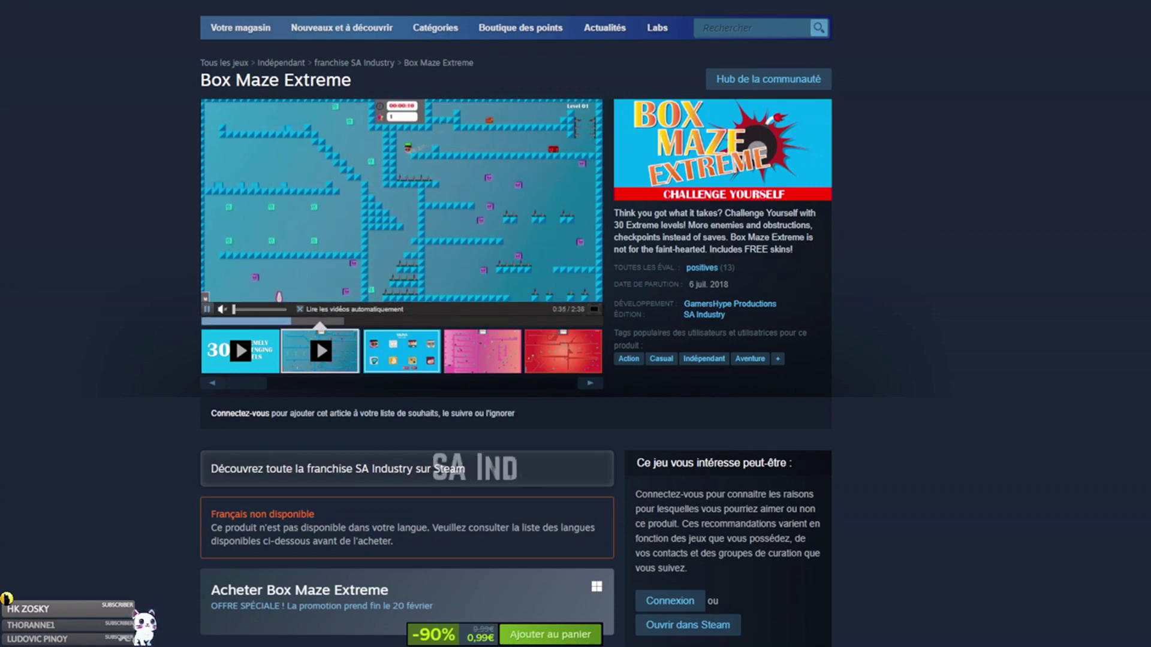
Search the store for "Deployment" and open the DEPLOYMENT game from the results.
{"action": "left_click", "coordinate": [724, 29]}
{"action": "type", "text": "Deployment"}
{"action": "left_click", "coordinate": [822, 33]}
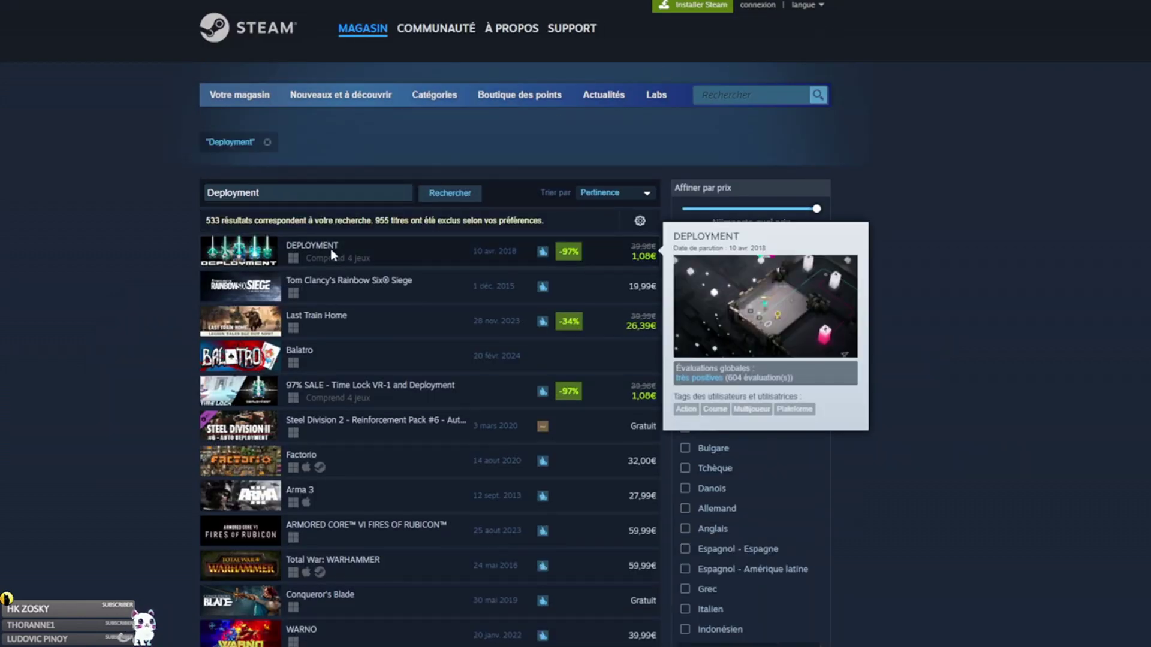
{"action": "left_click", "coordinate": [336, 247]}
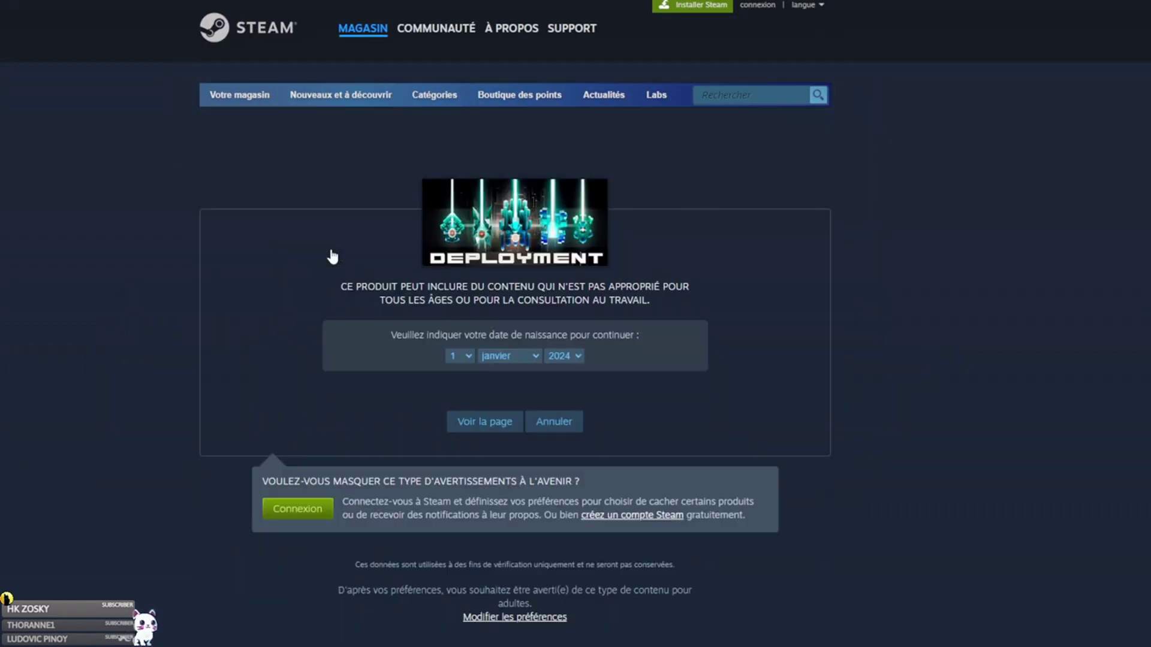
Pass the age check by entering a birth year, and check the price and bundles on the DEPLOYMENT page.
{"action": "left_click", "coordinate": [497, 424]}
{"action": "left_click", "coordinate": [643, 337]}
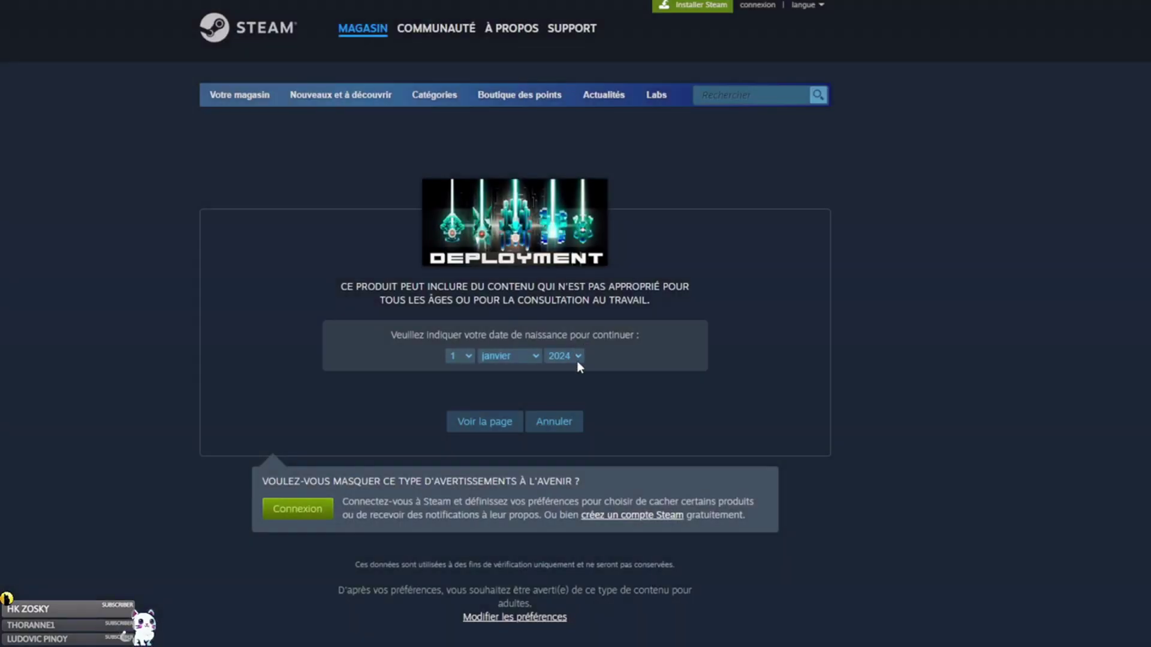
{"action": "type", "text": "2005"}
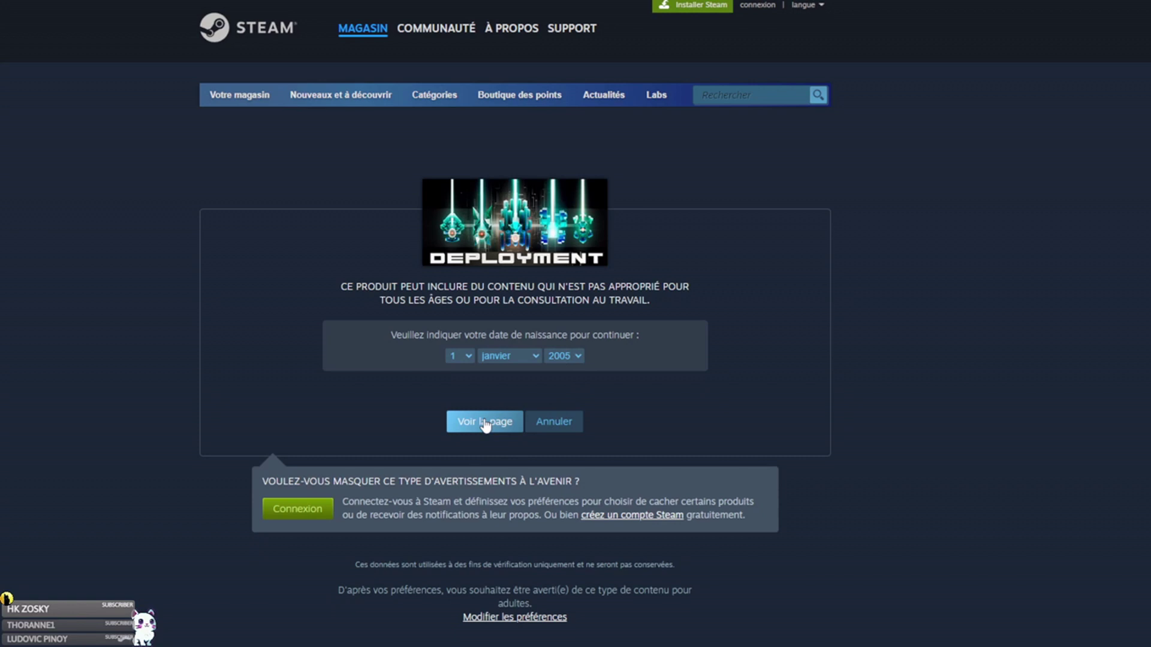
{"action": "left_click", "coordinate": [483, 426]}
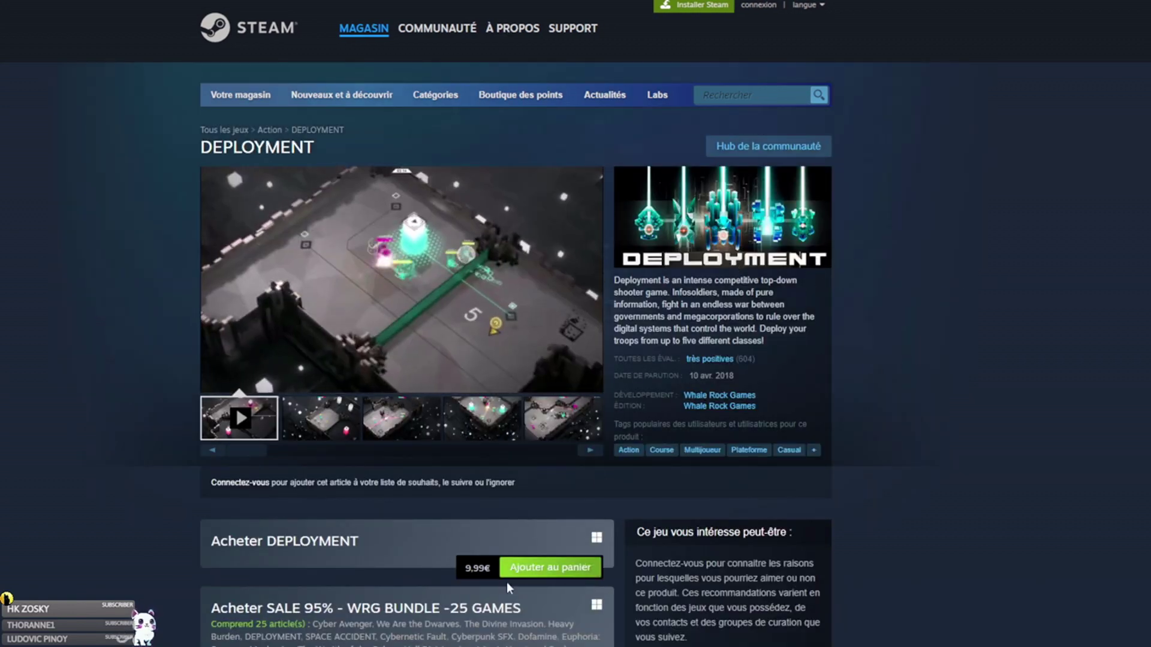
{"action": "scroll", "coordinate": [481, 581], "scroll_direction": "down", "scroll_amount": 3}
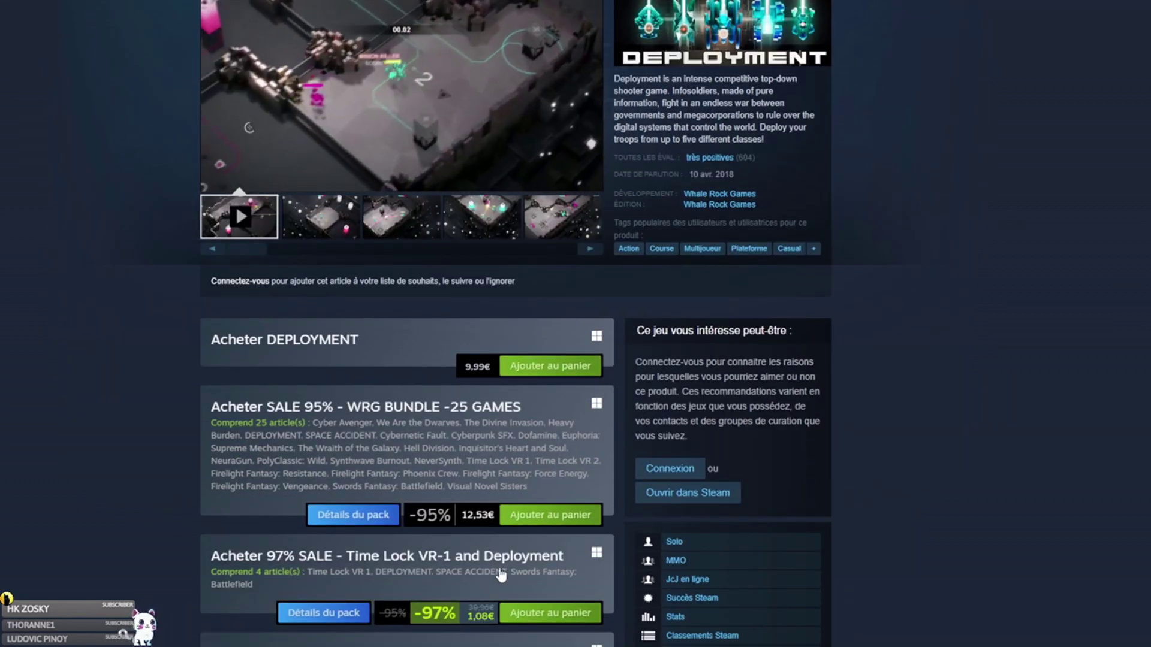
{"action": "scroll", "coordinate": [505, 556], "scroll_direction": "up", "scroll_amount": 2}
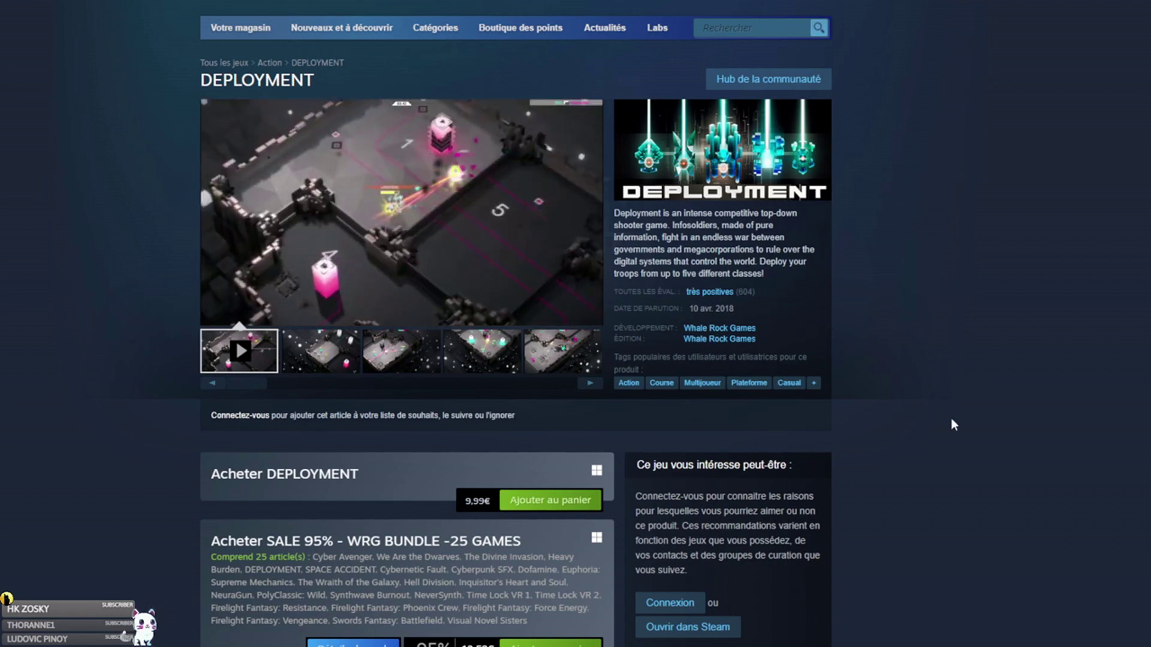
Watch the trailer of DEPLOYMENT and look through the game's screenshots.
{"action": "scroll", "coordinate": [946, 422], "scroll_direction": "up", "scroll_amount": 1}
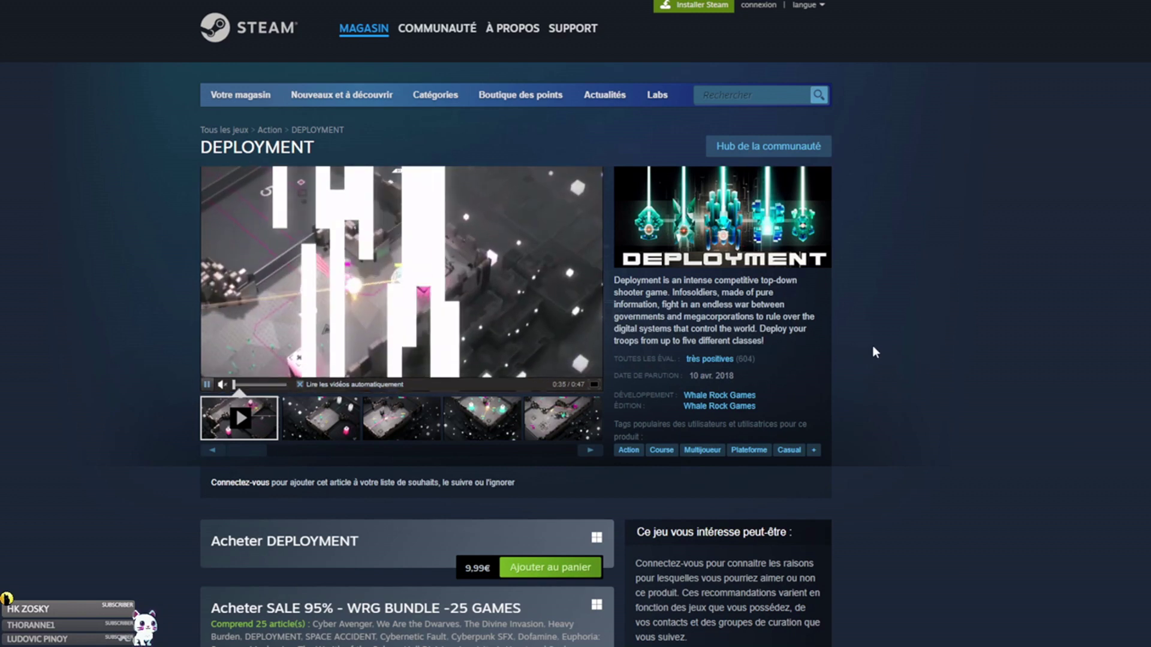
{"action": "mouse_move", "coordinate": [761, 366]}
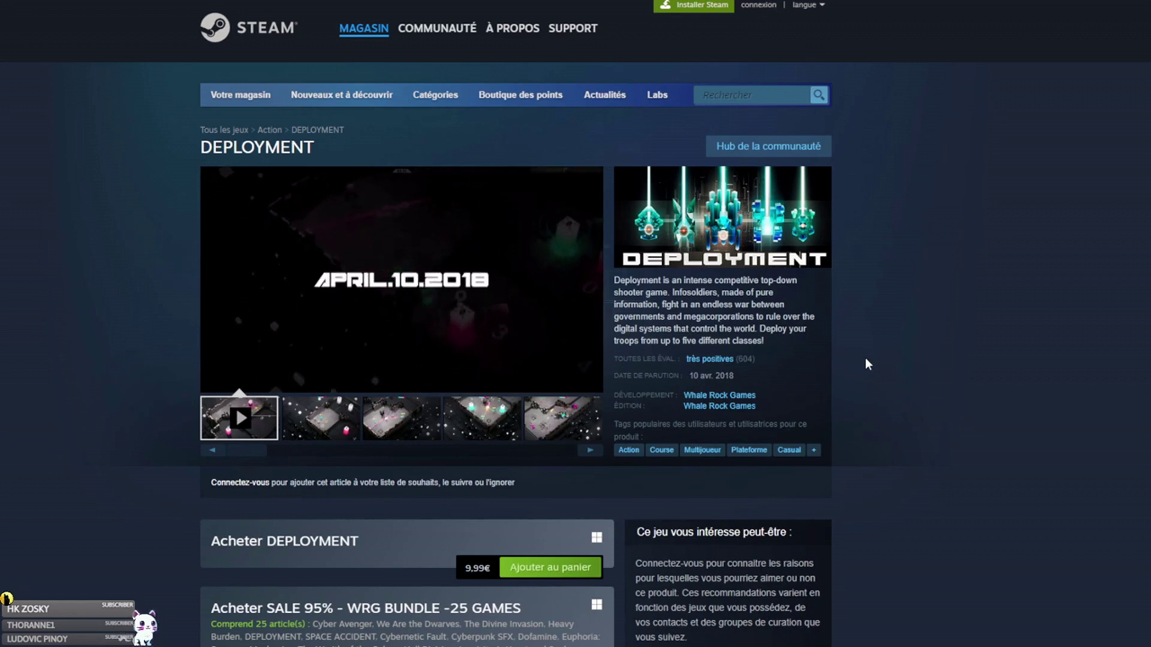
{"action": "mouse_move", "coordinate": [371, 226]}
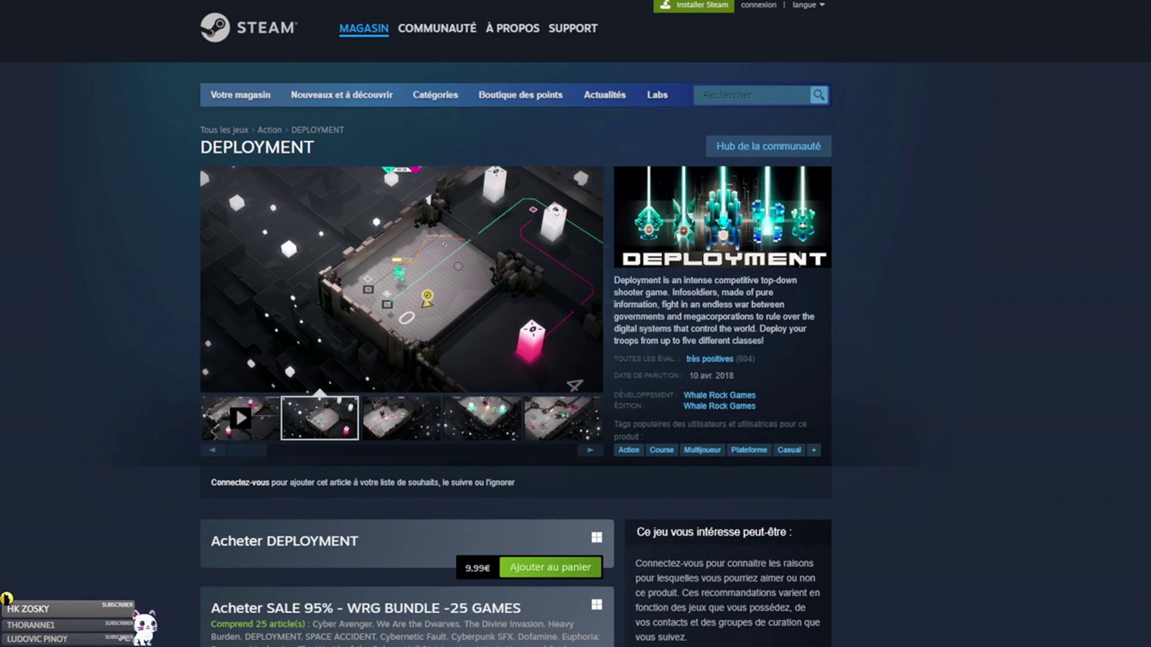
Find "Dungeon of Elements" through the store search, open its page and view the game's trailer and screenshots.
{"action": "left_click", "coordinate": [819, 97]}
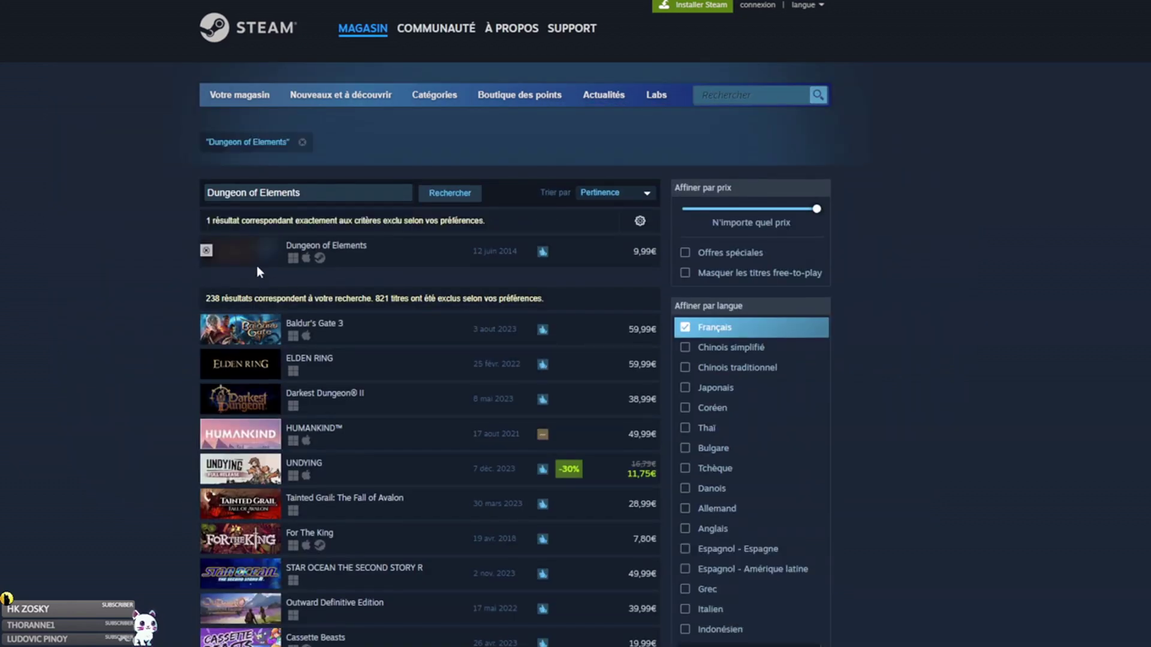
{"action": "left_click", "coordinate": [267, 253]}
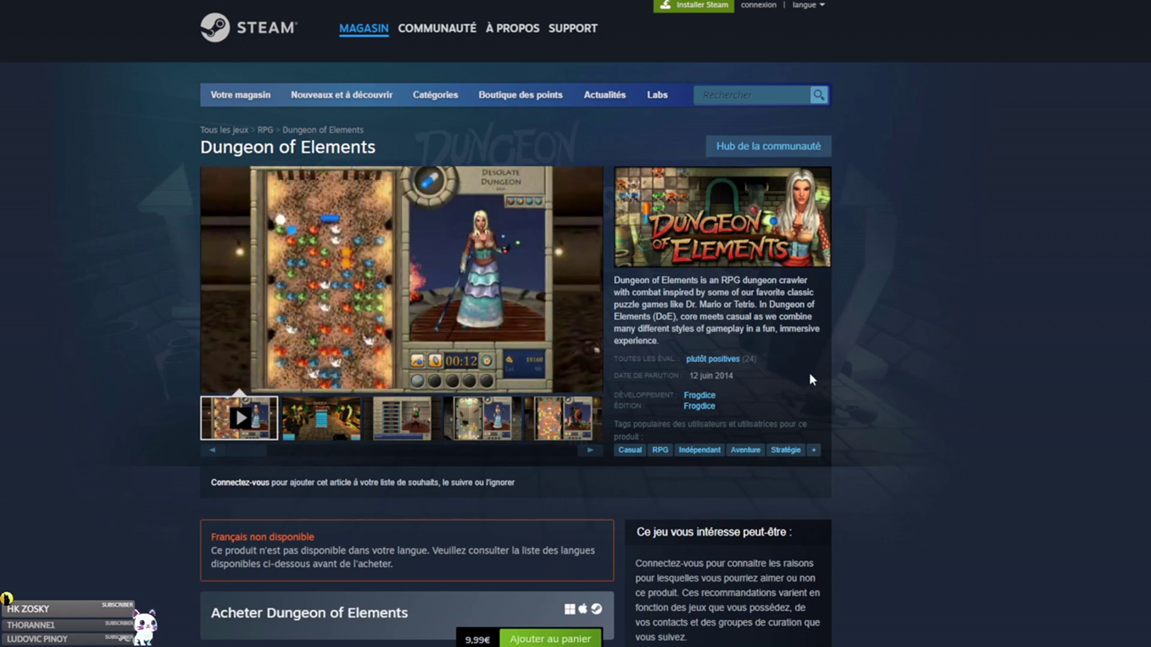
{"action": "mouse_move", "coordinate": [353, 251]}
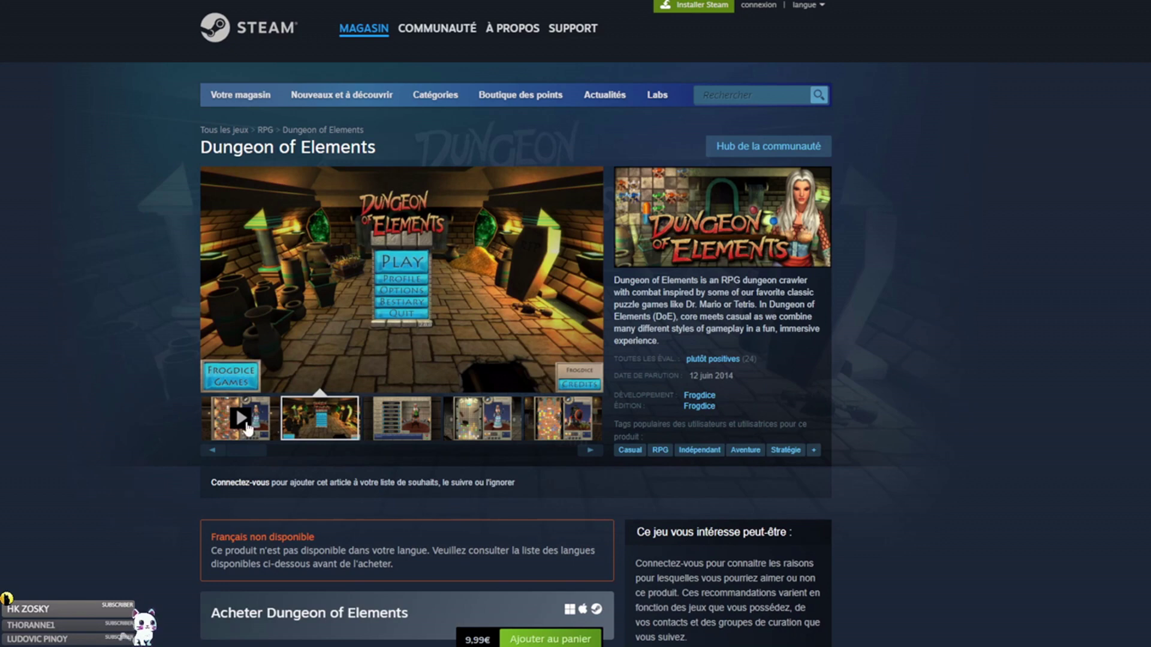
{"action": "left_click", "coordinate": [561, 417]}
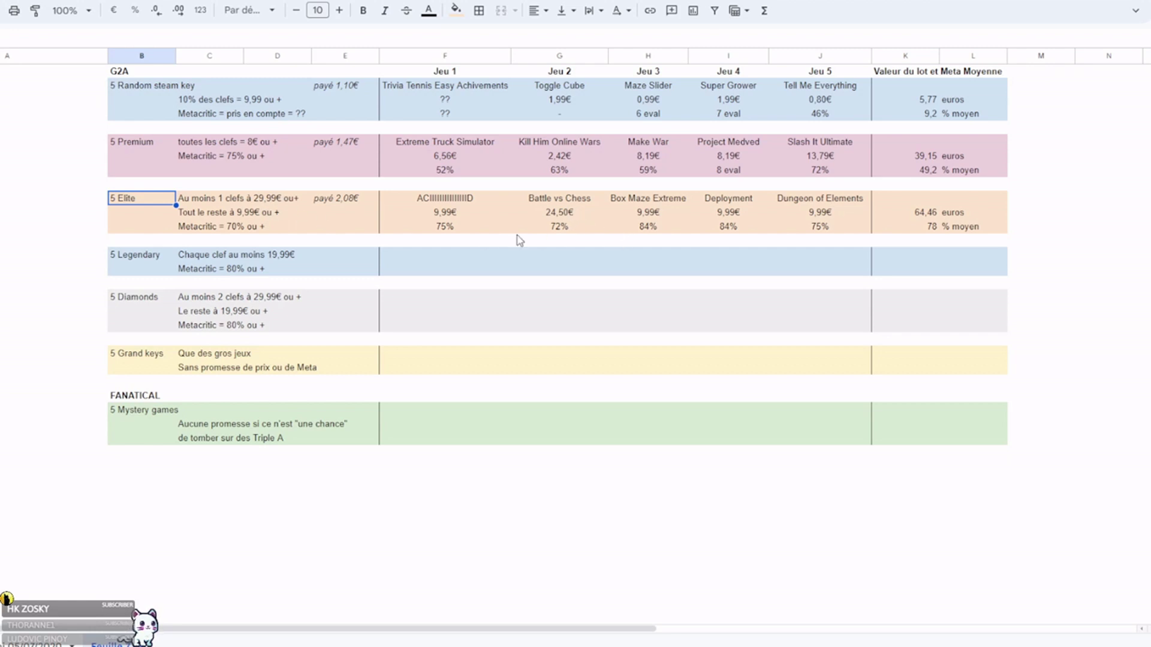
Select the 5 Legendary category in the comparison spreadsheet, and open the "Taxi Taxi Sim" page through the Steam store search.
{"action": "left_click", "coordinate": [147, 258]}
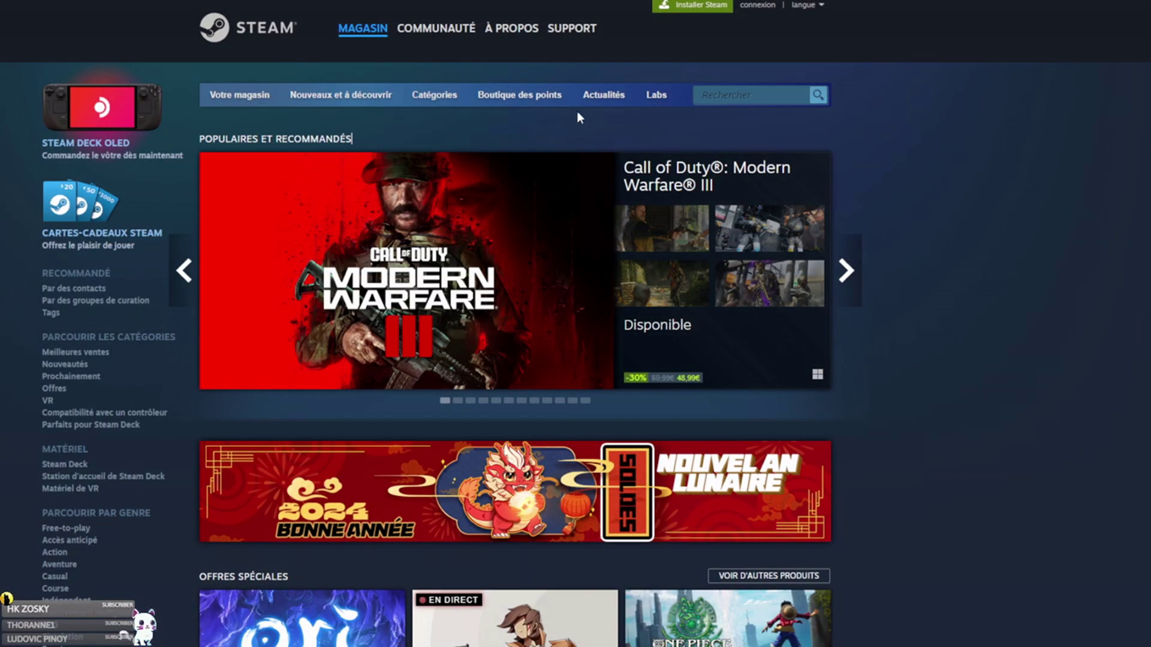
{"action": "left_click", "coordinate": [732, 94]}
{"action": "type", "text": "Taxi Taxi Sim"}
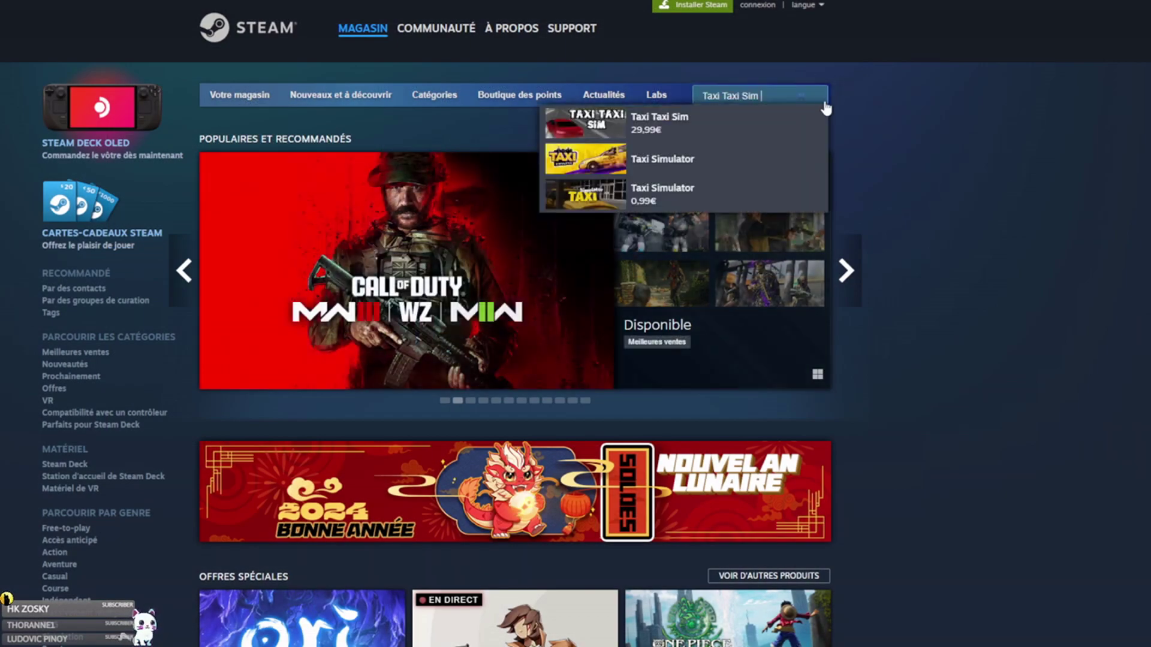
{"action": "left_click", "coordinate": [676, 133]}
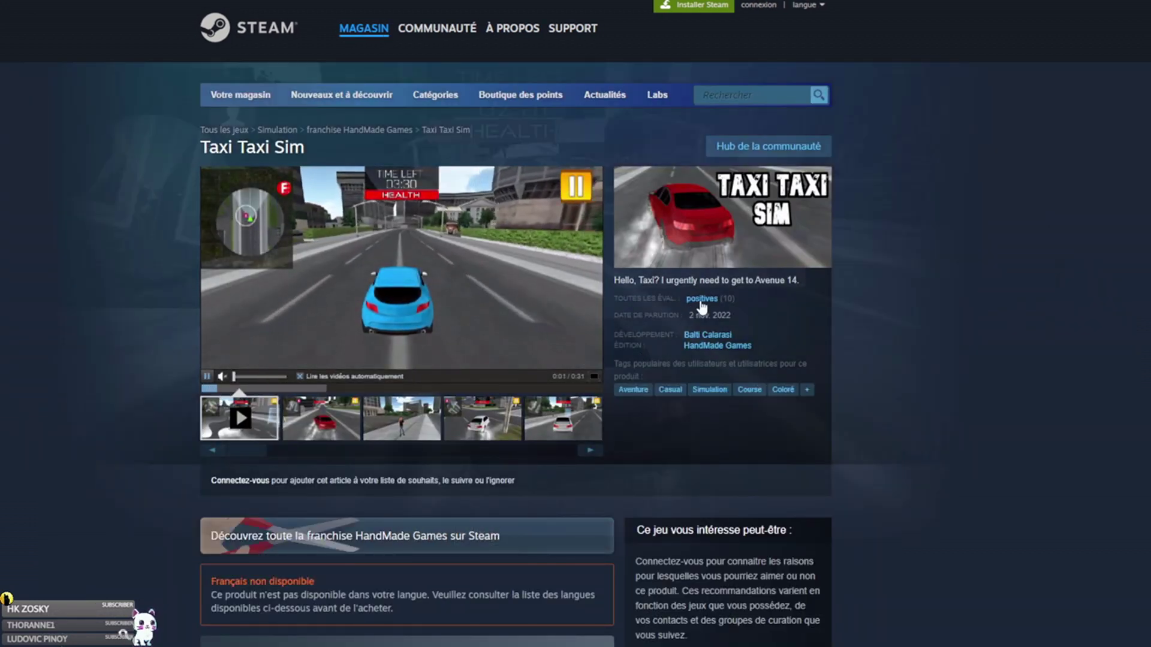
Check the overall user reviews, price, trailer and screenshots of Taxi Taxi Sim.
{"action": "mouse_move", "coordinate": [702, 303]}
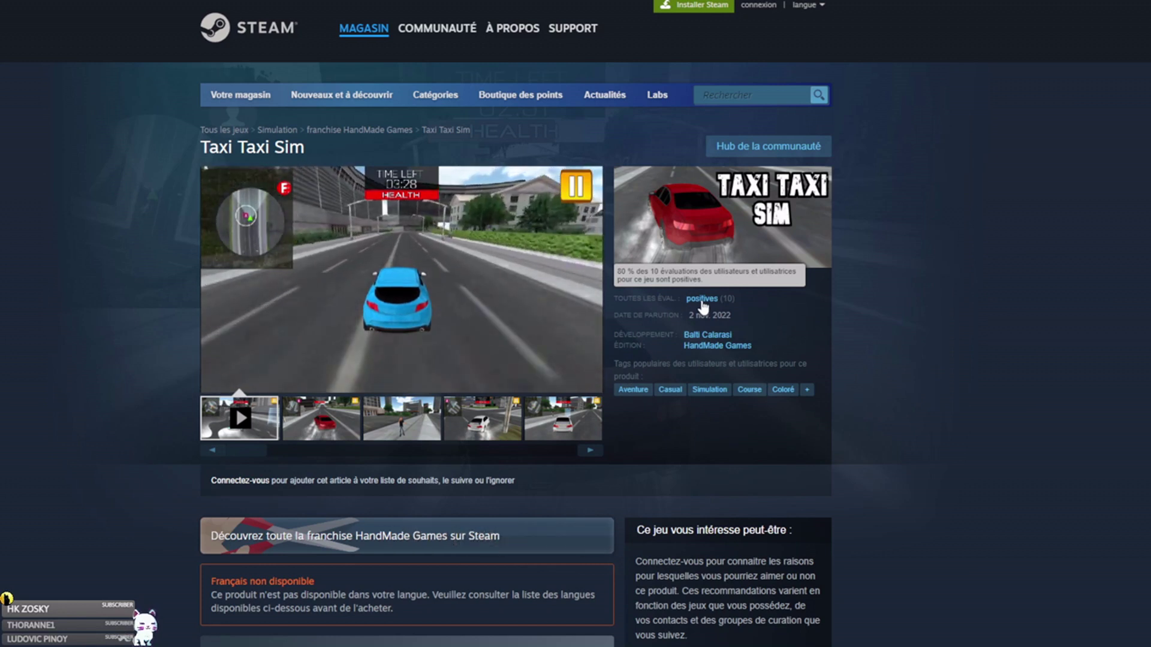
{"action": "scroll", "coordinate": [704, 307], "scroll_direction": "down", "scroll_amount": 1}
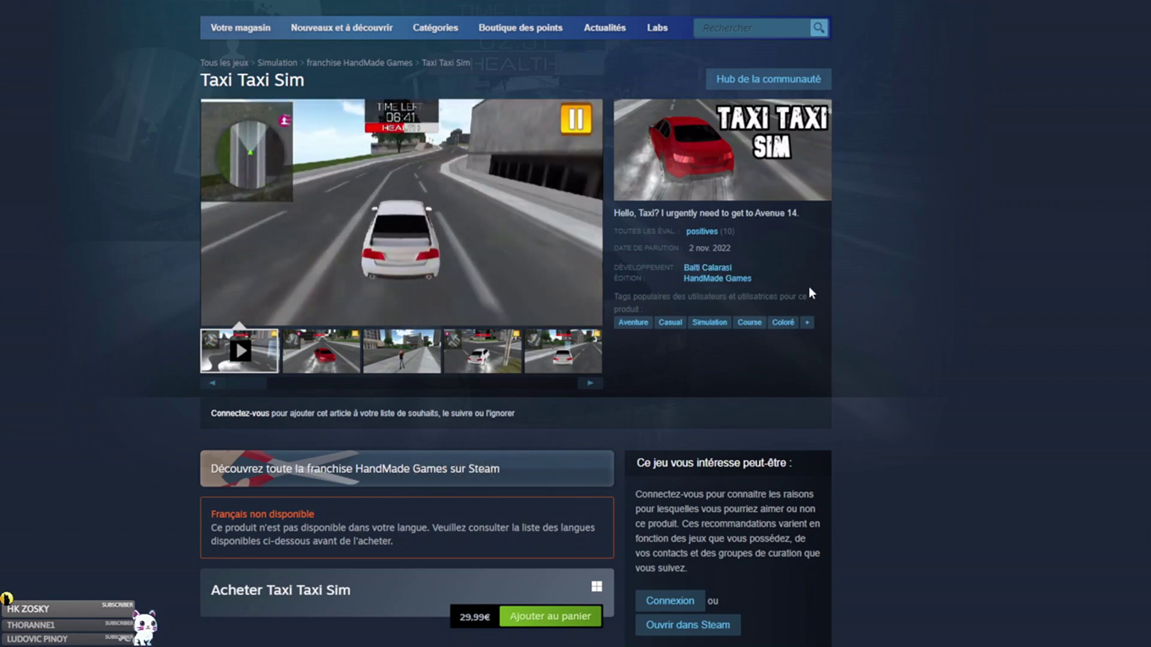
{"action": "mouse_move", "coordinate": [804, 239]}
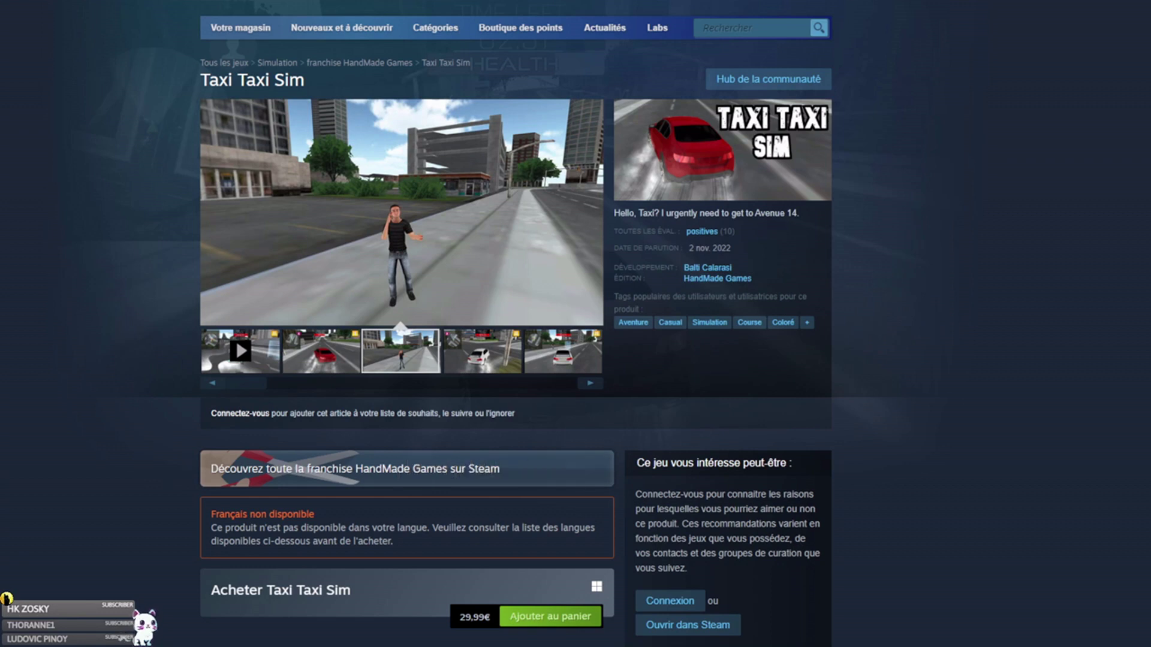
Open the "Umbrella Escape" page through the store search and examine its user reviews, price, trailer and screenshots.
{"action": "type", "text": "Umbrella Escape"}
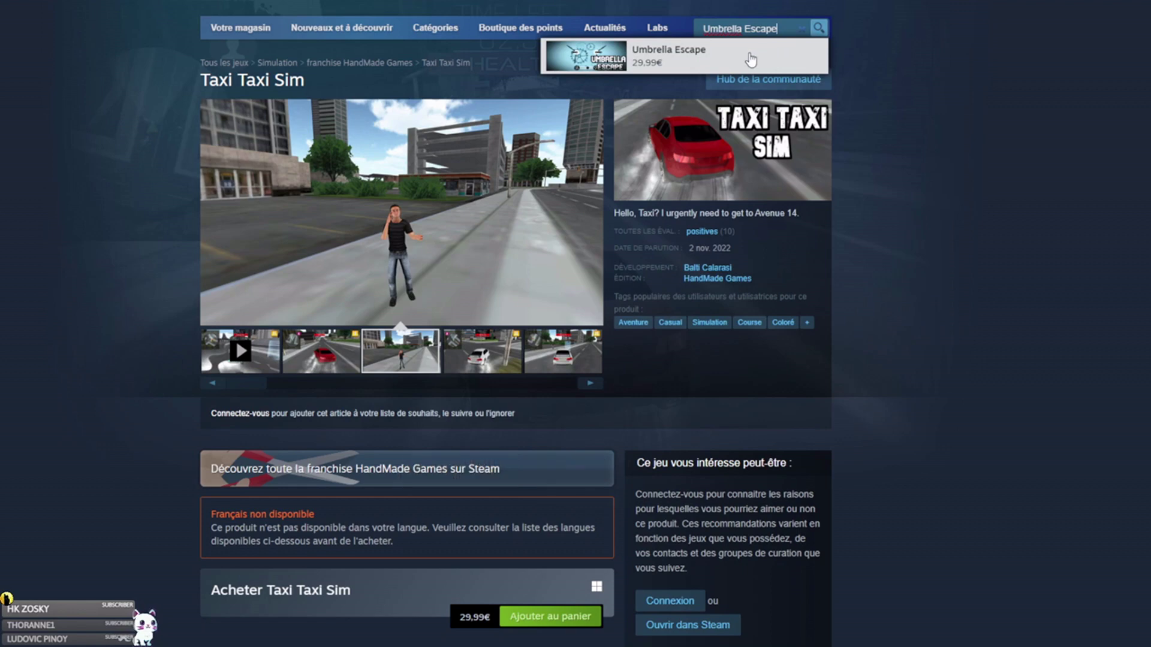
{"action": "left_click", "coordinate": [714, 60]}
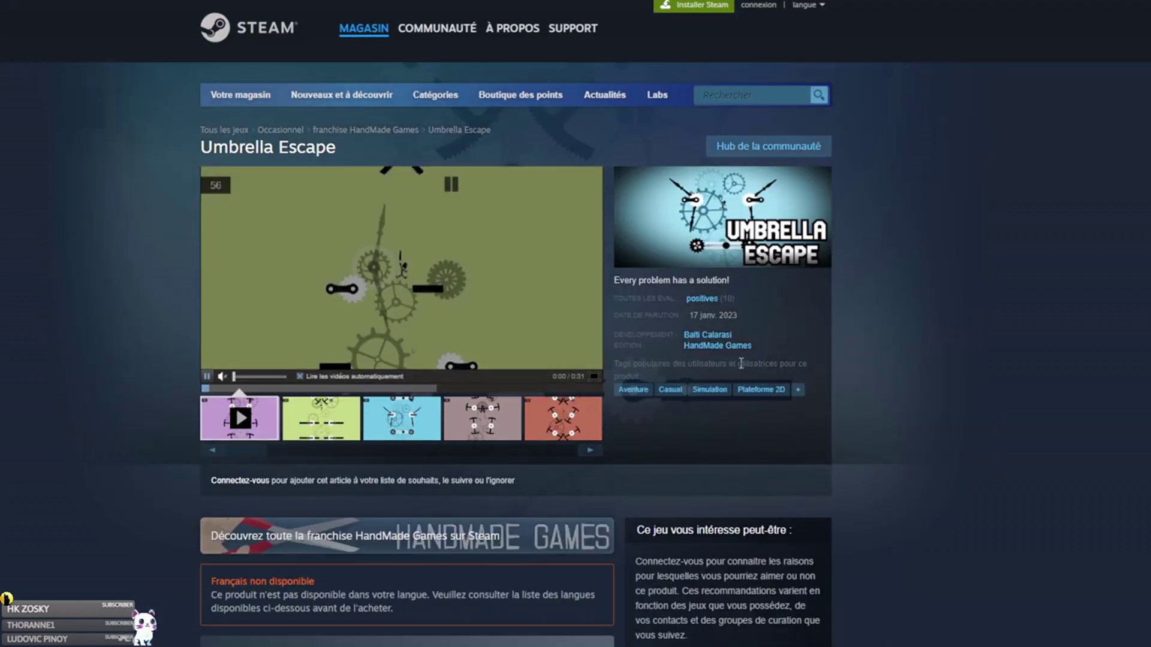
{"action": "scroll", "coordinate": [746, 366], "scroll_direction": "down", "scroll_amount": 1}
{"action": "mouse_move", "coordinate": [702, 236]}
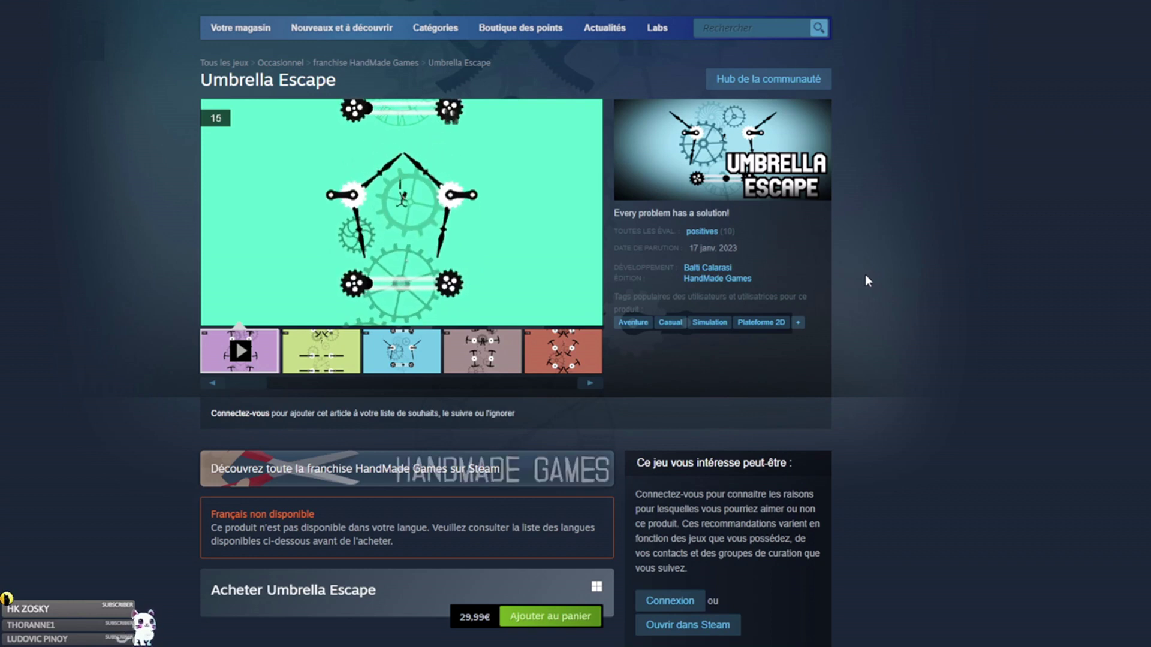
{"action": "mouse_move", "coordinate": [399, 288]}
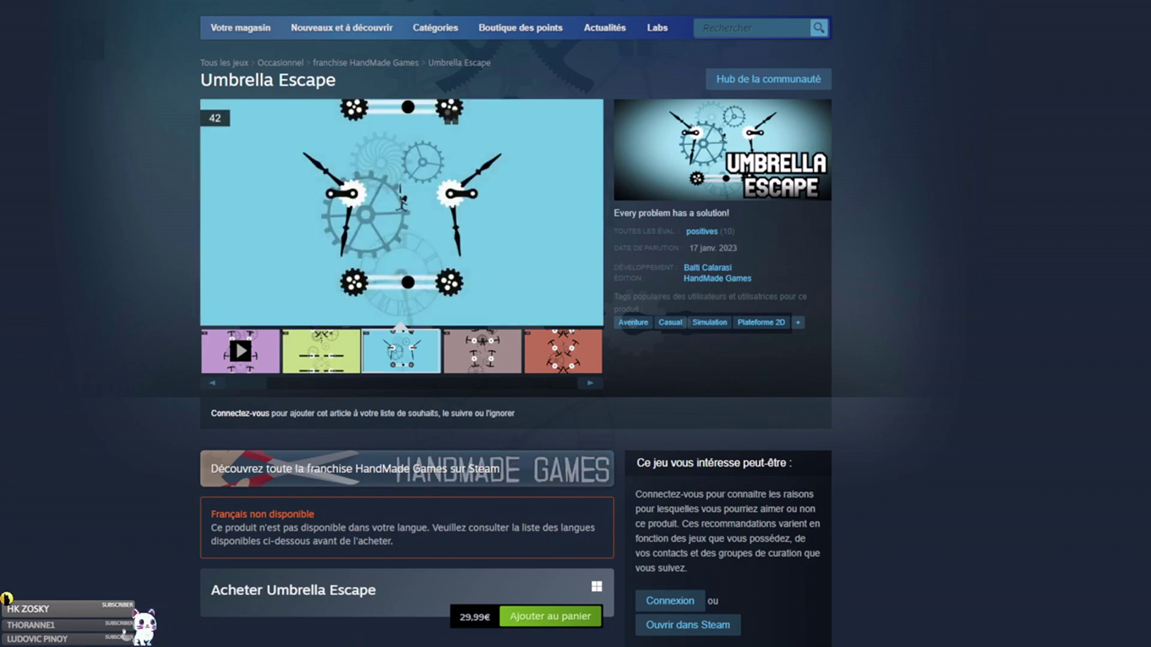
Open the "Underground Sheriff" page through the store search and examine its price, screenshots and trailer.
{"action": "left_click", "coordinate": [773, 28]}
{"action": "type", "text": "Underground Sheriff"}
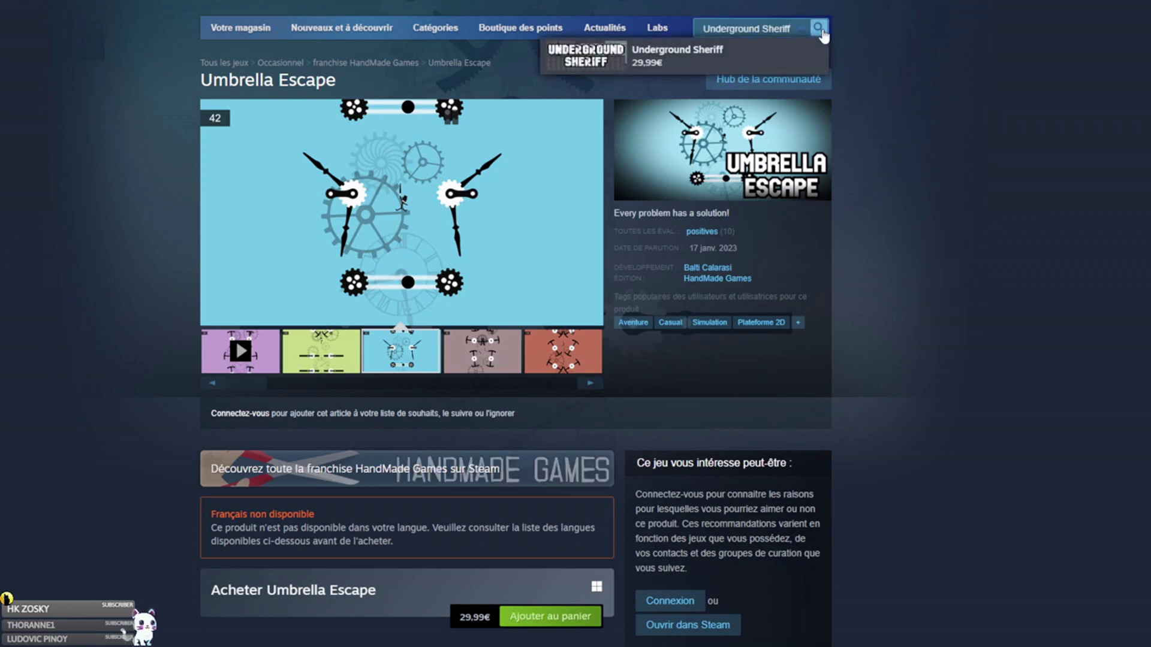
{"action": "left_click", "coordinate": [654, 67]}
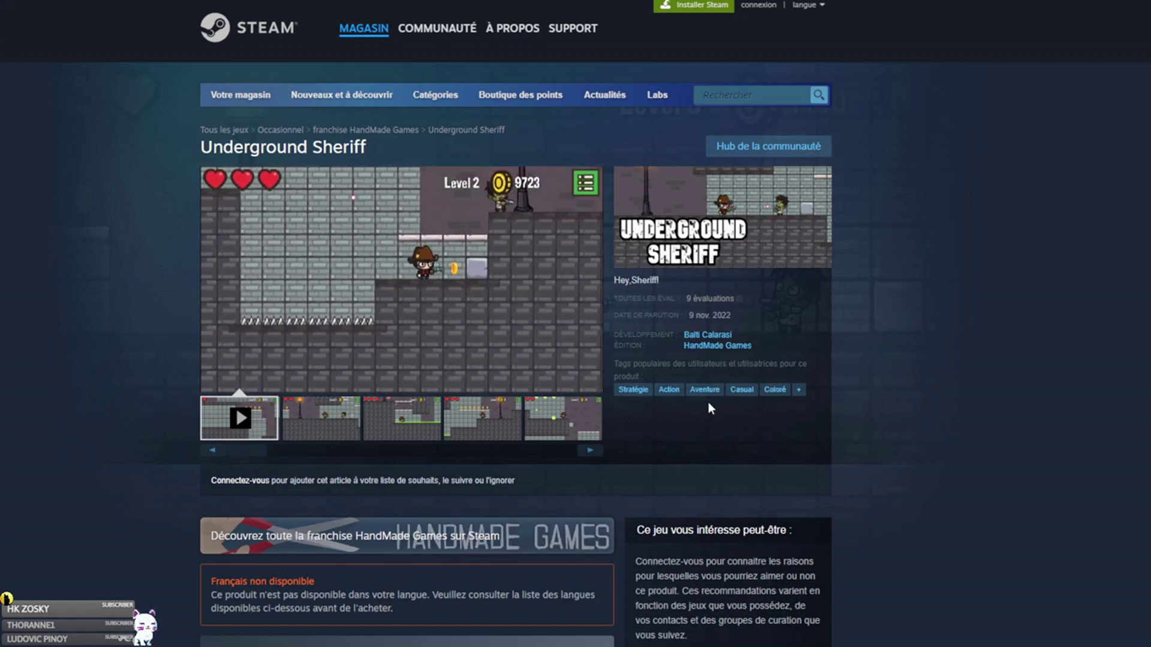
{"action": "scroll", "coordinate": [825, 440], "scroll_direction": "down", "scroll_amount": 1}
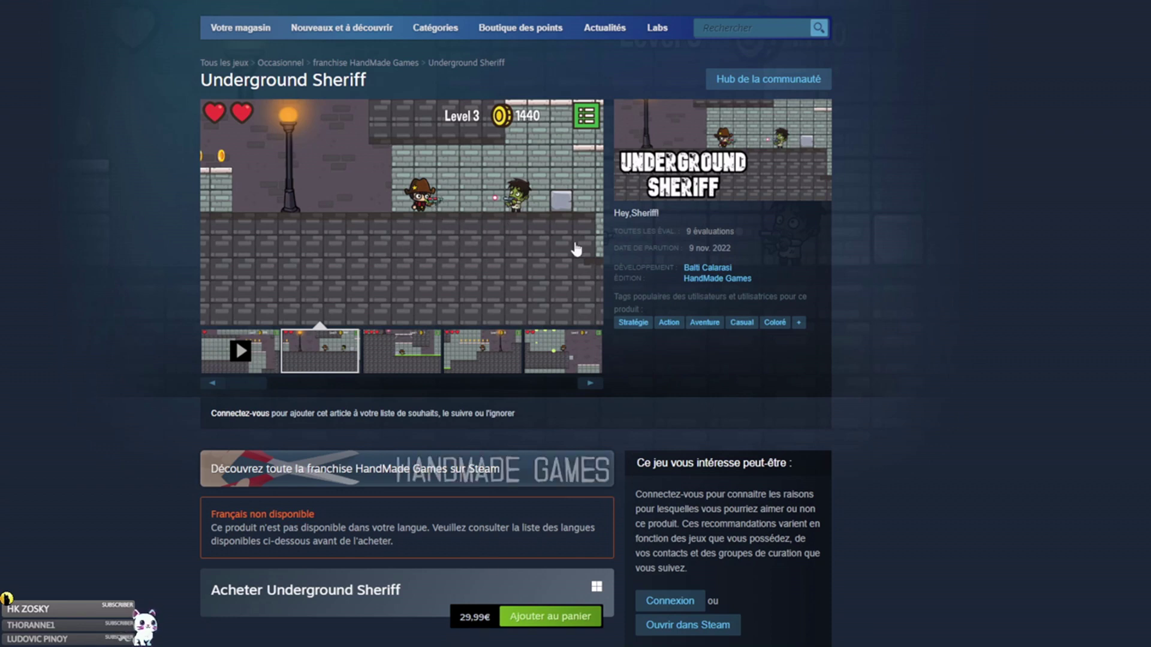
{"action": "left_click", "coordinate": [250, 367]}
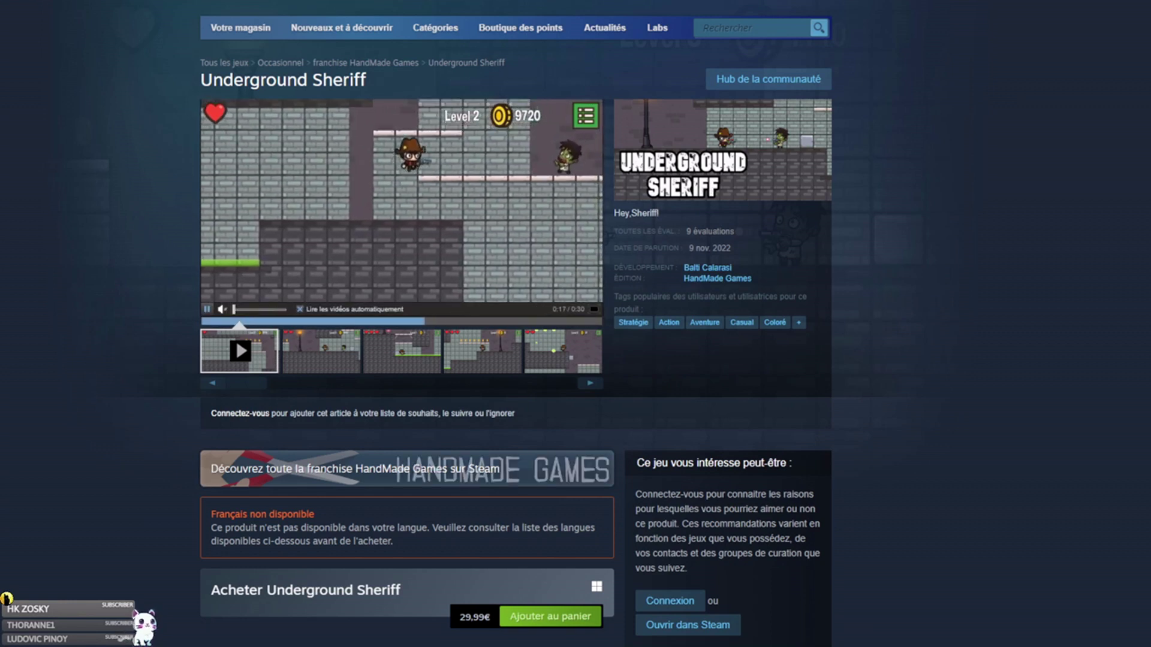
Search the store for "Hidden Western Frontier Top-Down 3D" and open the game's page from the results.
{"action": "left_click", "coordinate": [745, 35]}
{"action": "type", "text": "Frontier Top-Down 3D"}
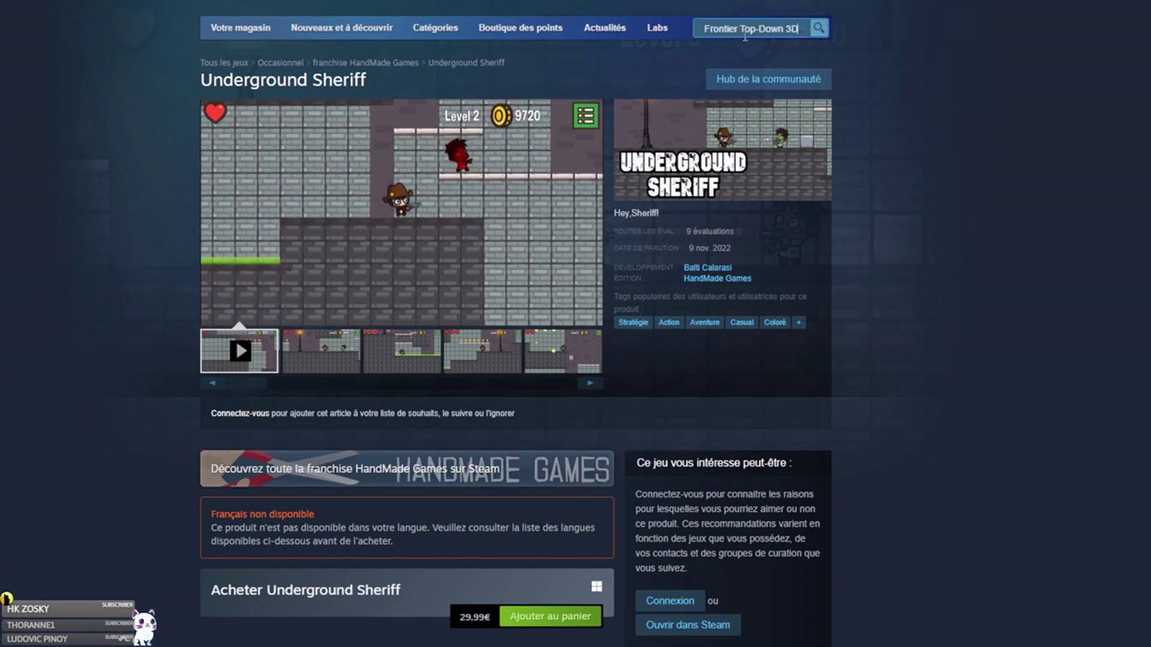
{"action": "key", "text": "Return"}
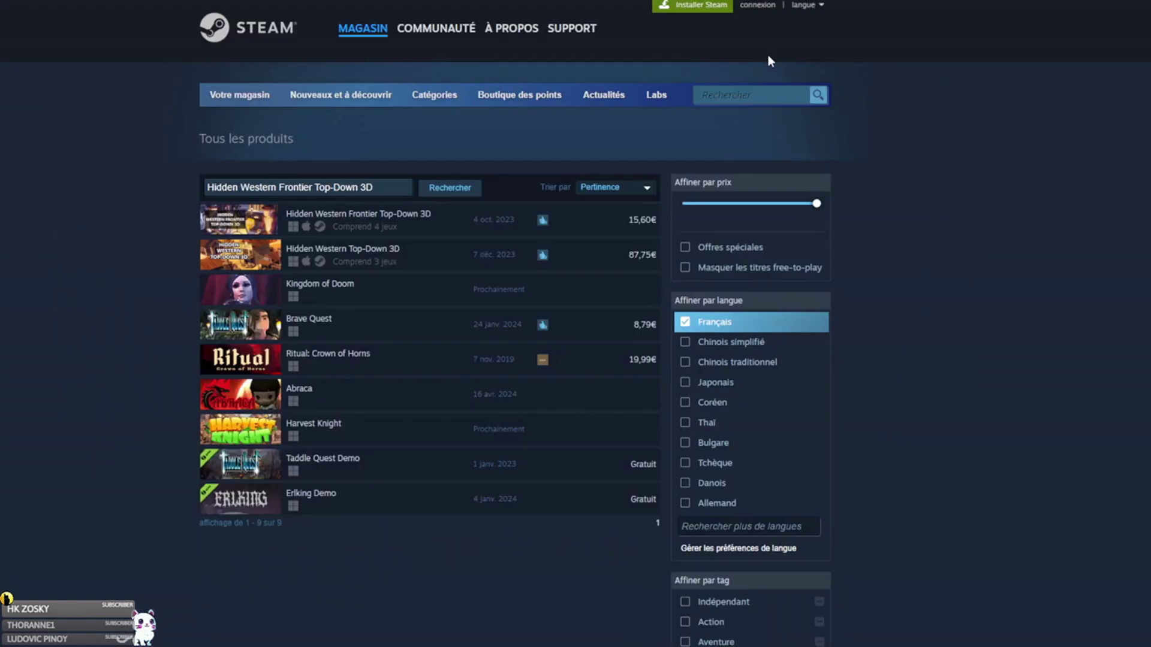
{"action": "mouse_move", "coordinate": [433, 259]}
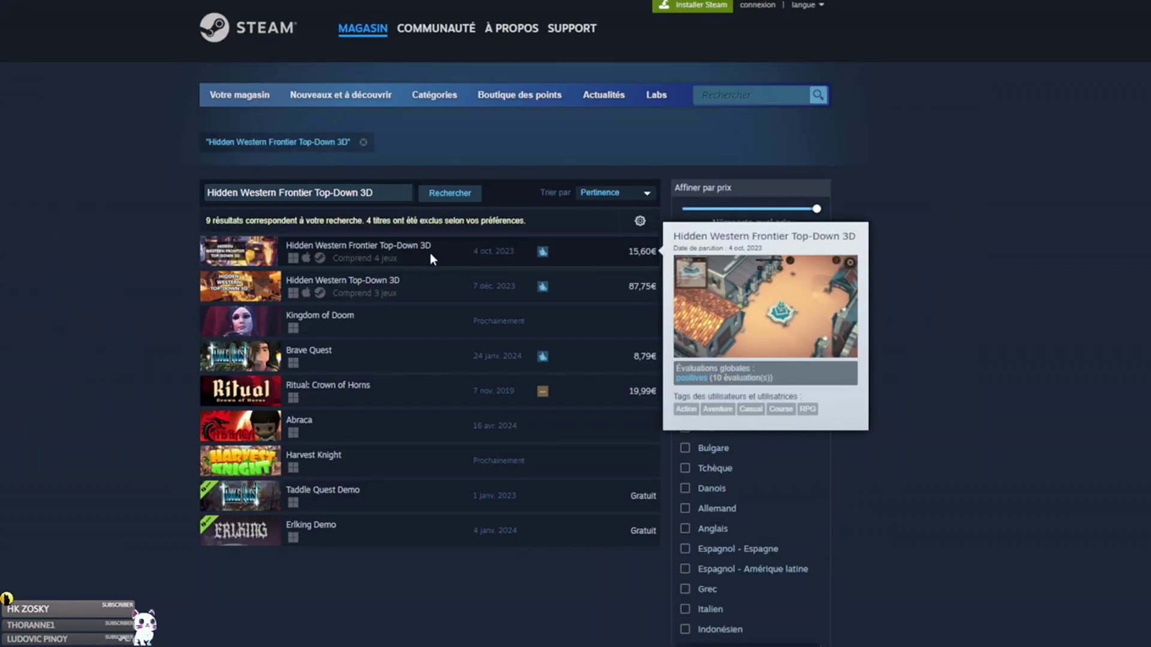
{"action": "left_click", "coordinate": [430, 253]}
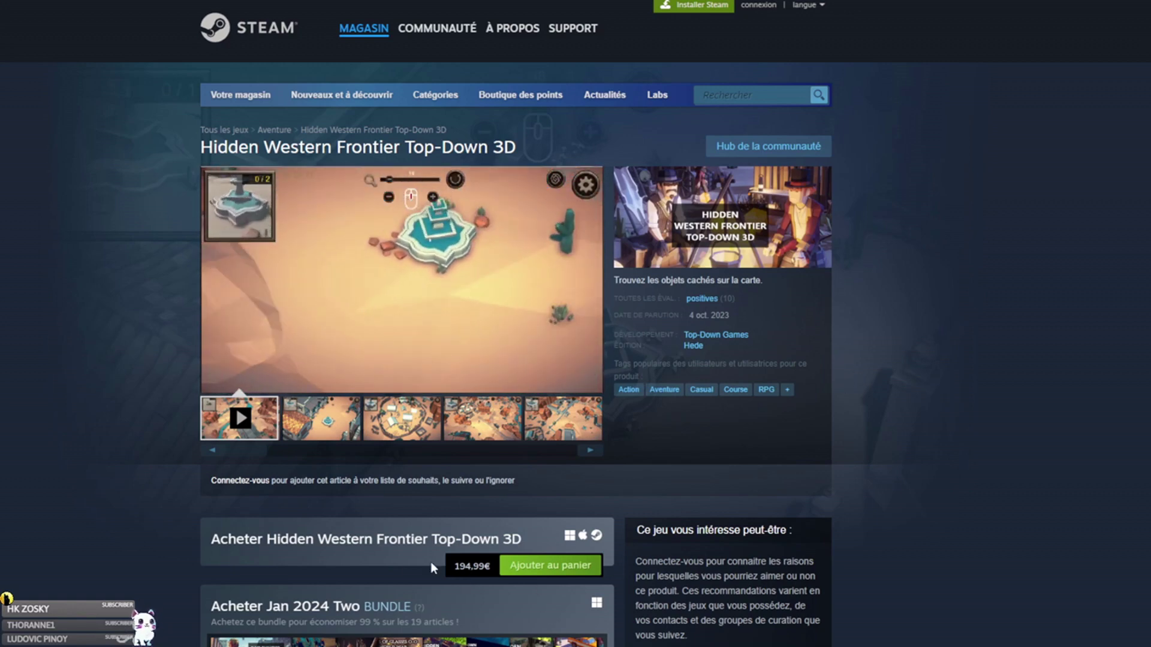
Examine the price, bundles, trailer, screenshots, user reviews and achievements of Hidden Western Frontier Top-Down 3D.
{"action": "scroll", "coordinate": [452, 566], "scroll_direction": "down", "scroll_amount": 2}
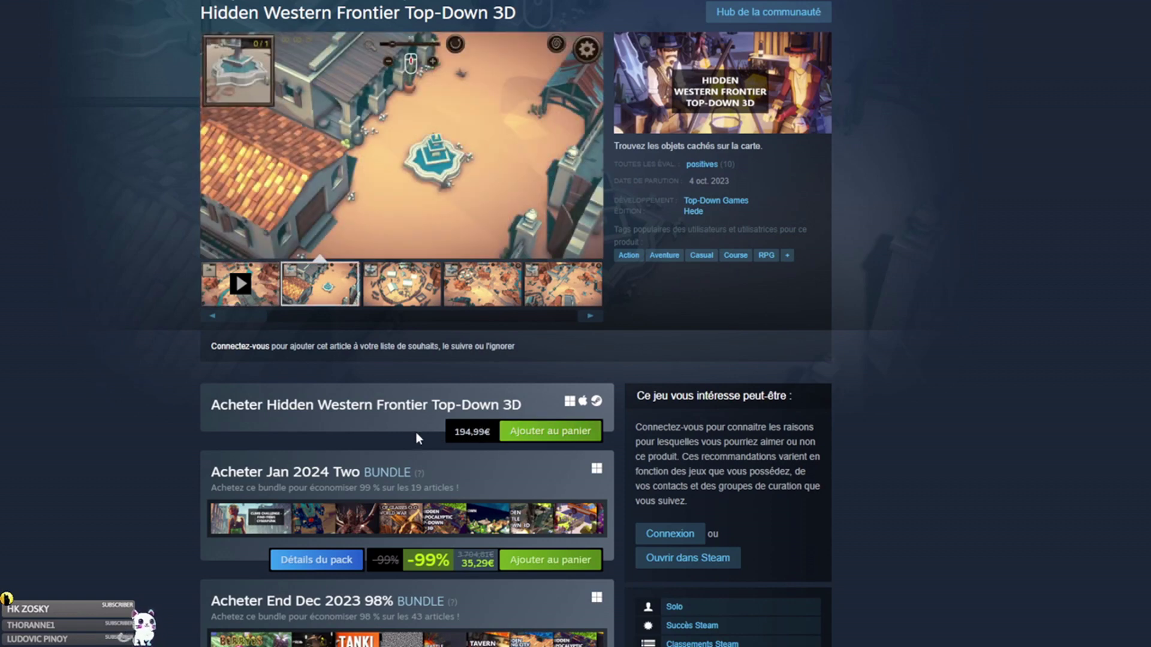
{"action": "scroll", "coordinate": [444, 430], "scroll_direction": "up", "scroll_amount": 2}
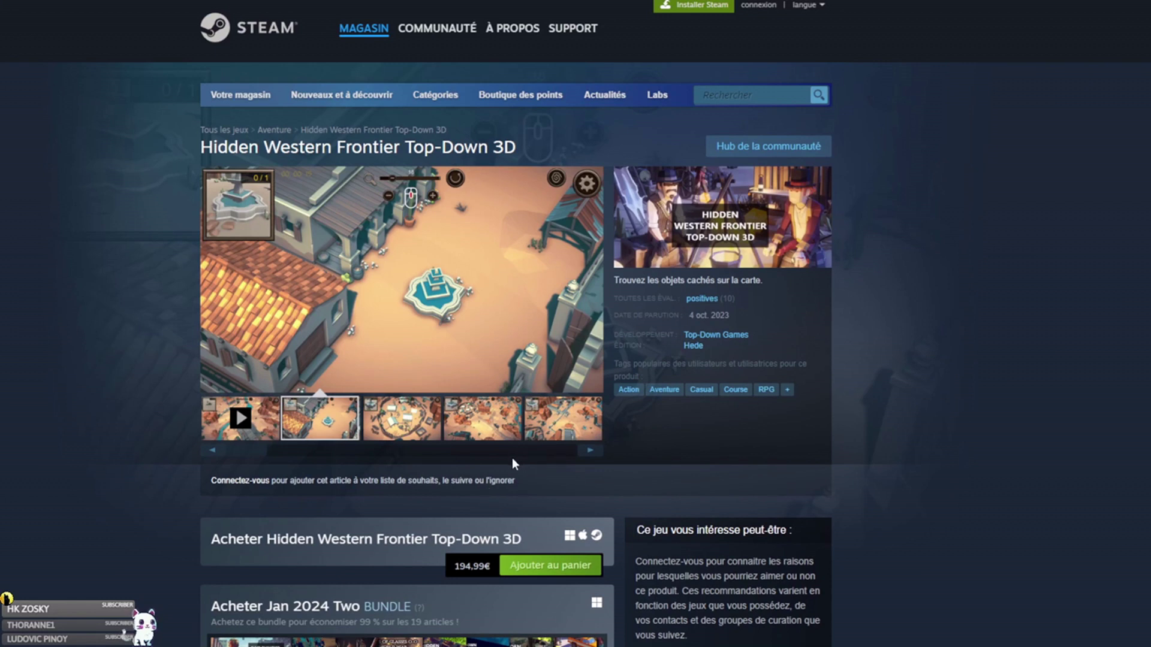
{"action": "scroll", "coordinate": [512, 458], "scroll_direction": "down", "scroll_amount": 1}
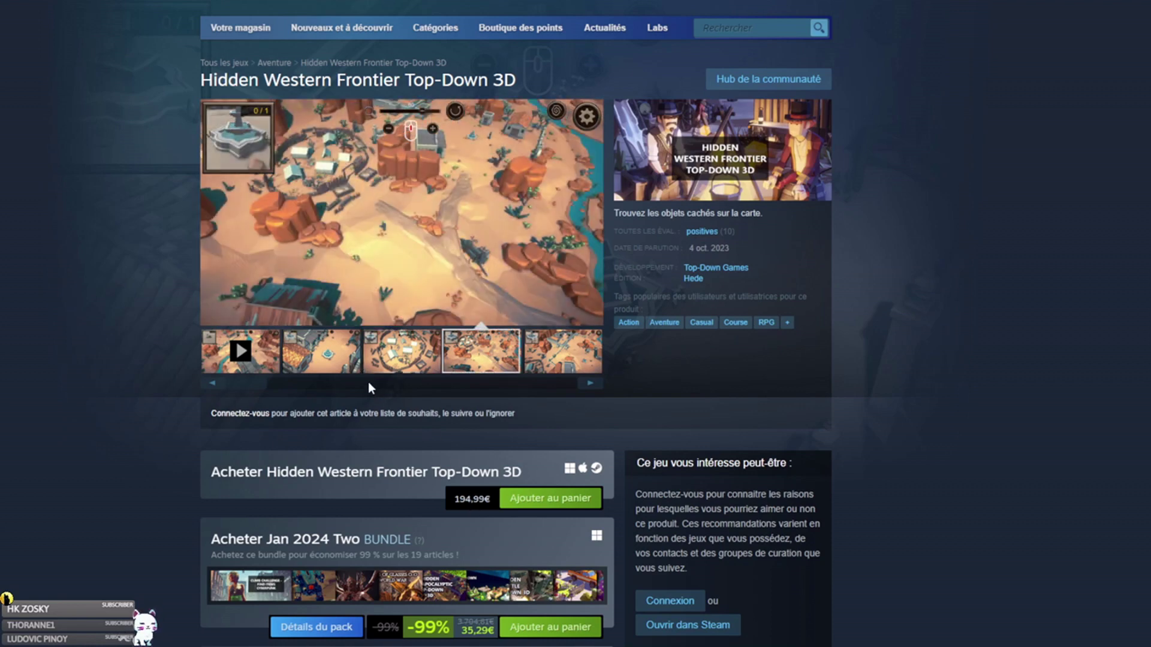
{"action": "left_click", "coordinate": [256, 358]}
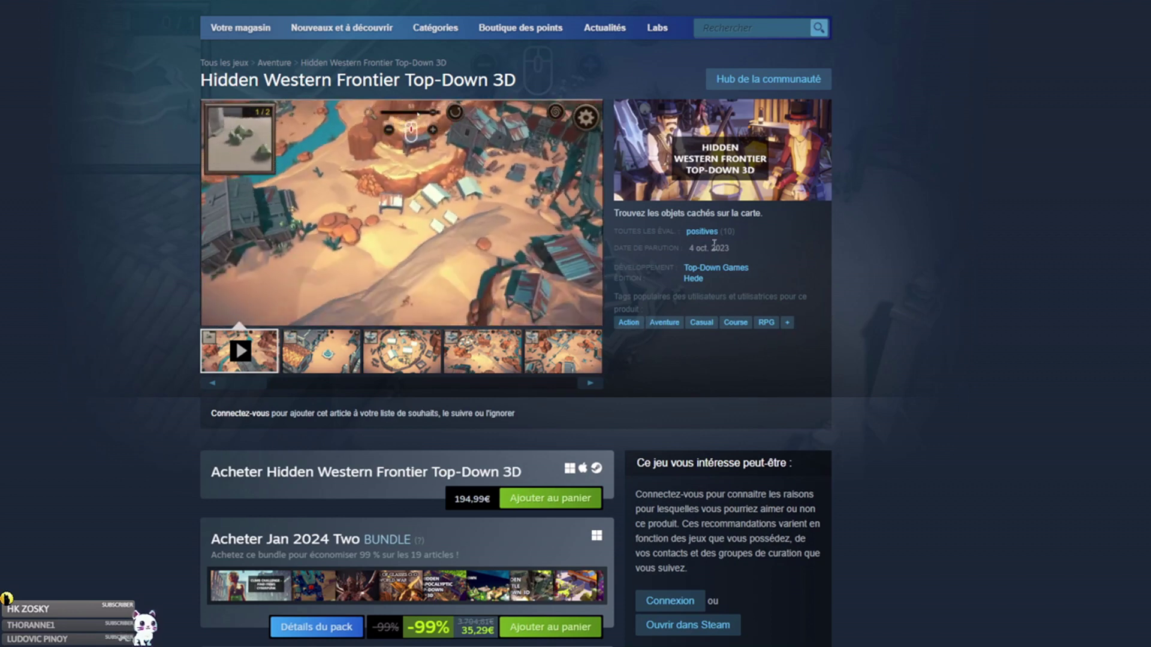
{"action": "mouse_move", "coordinate": [708, 230]}
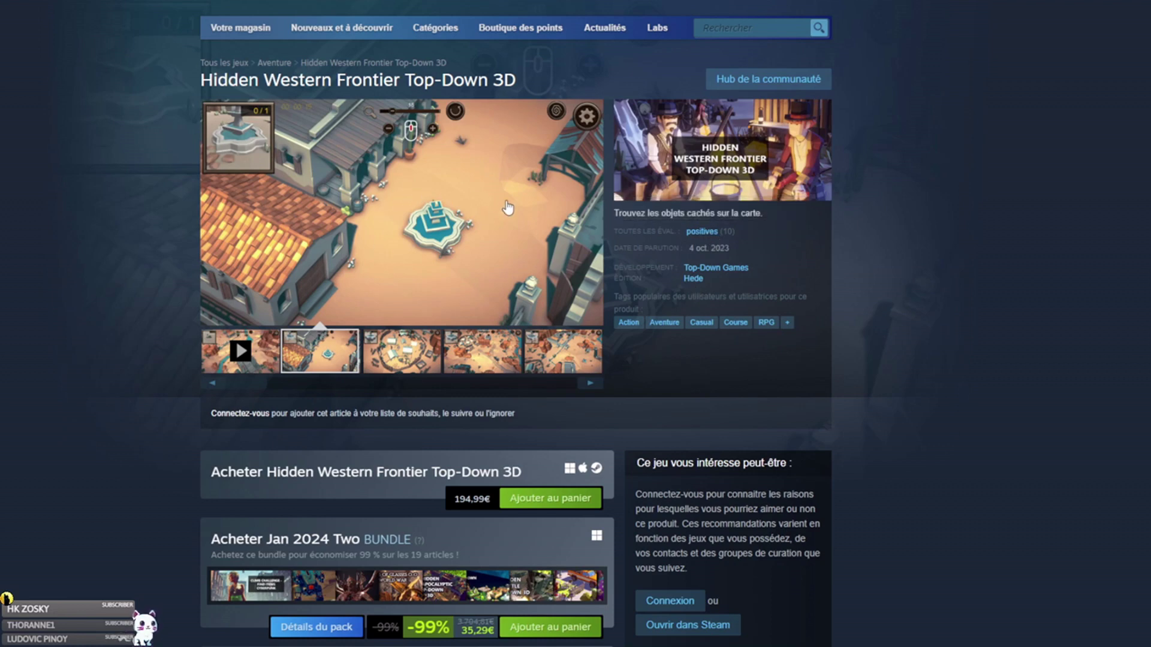
{"action": "scroll", "coordinate": [889, 311], "scroll_direction": "down", "scroll_amount": 3}
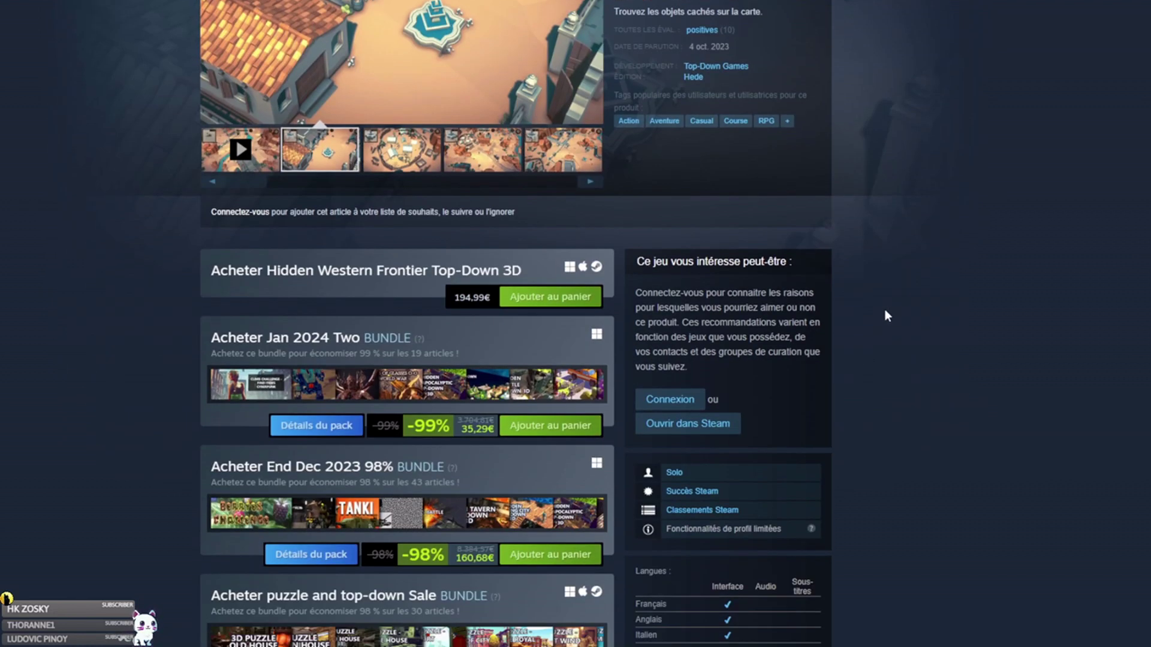
{"action": "scroll", "coordinate": [886, 315], "scroll_direction": "down", "scroll_amount": 2}
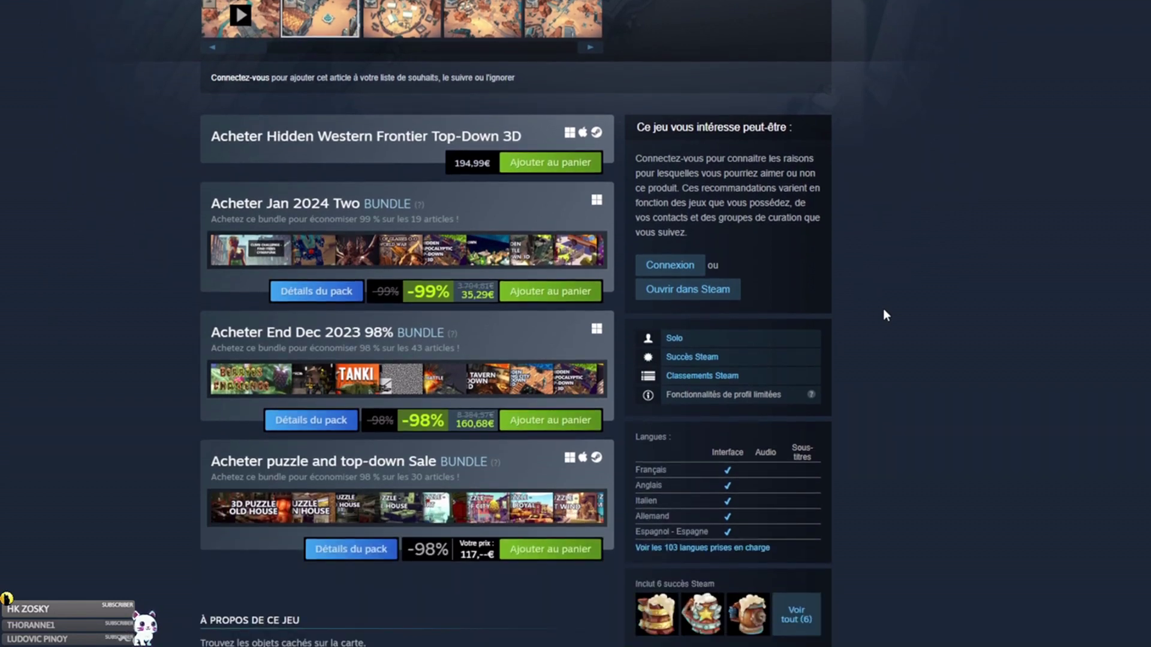
{"action": "scroll", "coordinate": [883, 308], "scroll_direction": "up", "scroll_amount": 5}
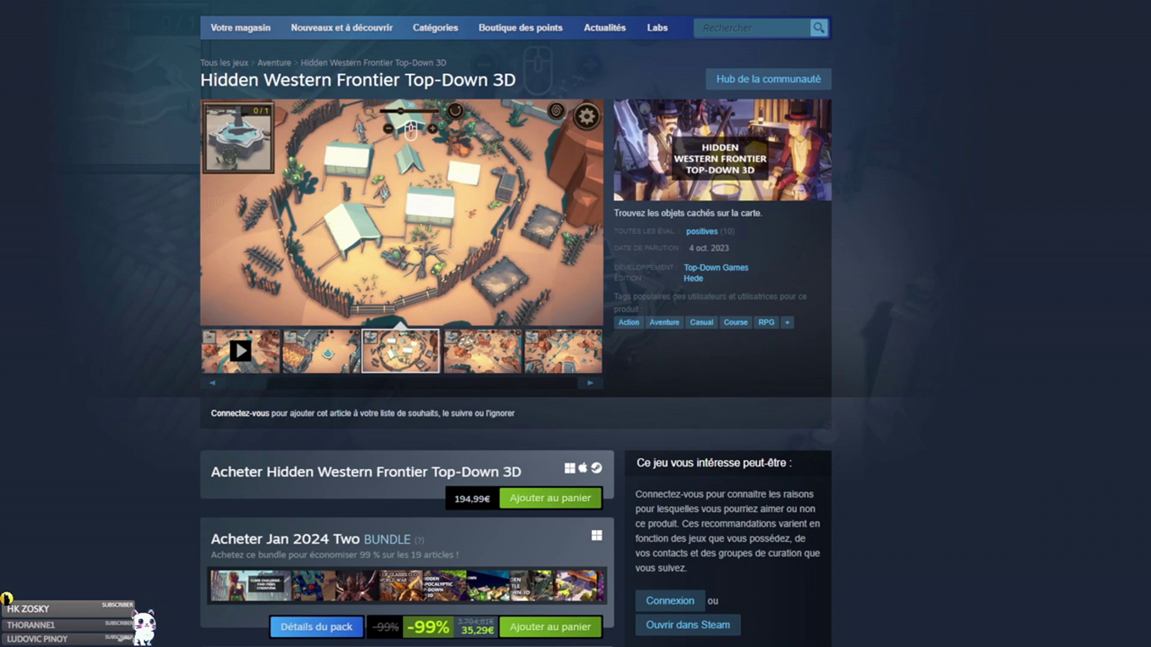
Search the store for "Wordle" and open the original Wordle game's page from the full results.
{"action": "left_click", "coordinate": [756, 28]}
{"action": "type", "text": "Wordle"}
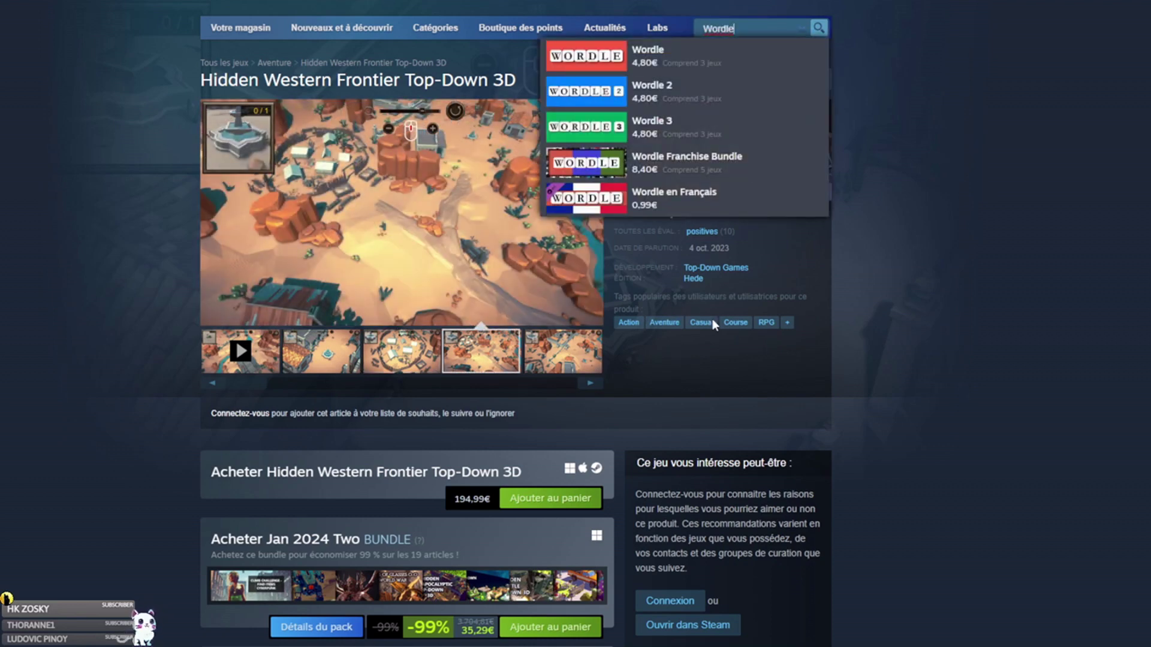
{"action": "left_click", "coordinate": [823, 34]}
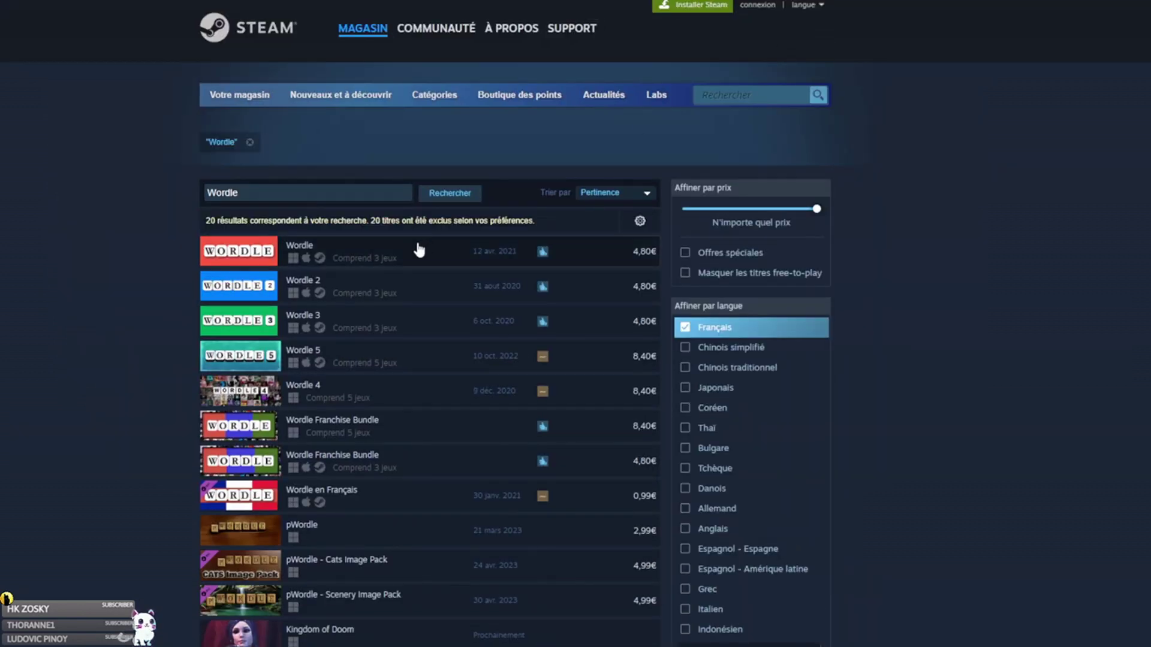
{"action": "mouse_move", "coordinate": [289, 258]}
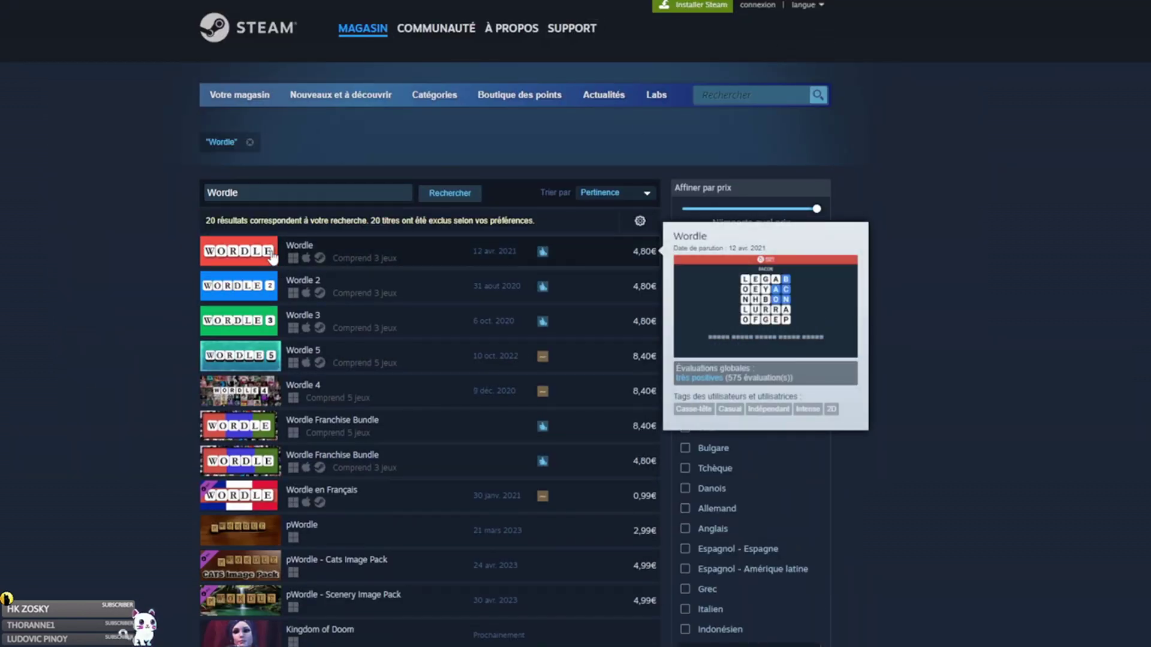
{"action": "left_click", "coordinate": [271, 256]}
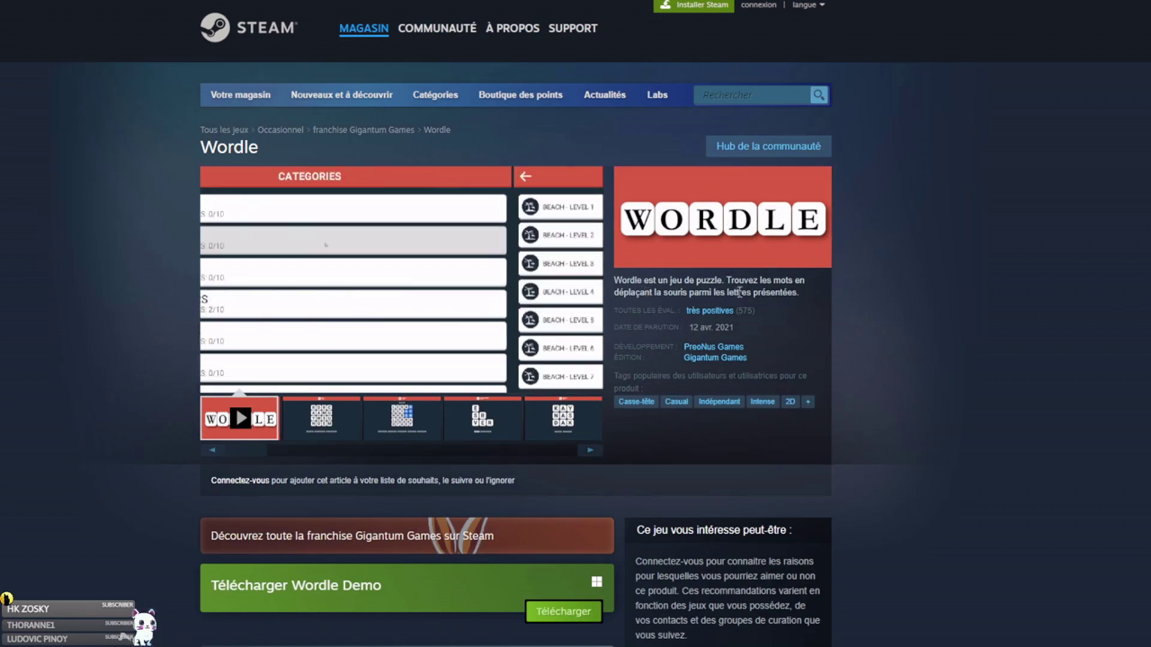
Examine Wordle's price, franchise bundles, additional content, trailer and user review rating.
{"action": "scroll", "coordinate": [851, 336], "scroll_direction": "down", "scroll_amount": 1}
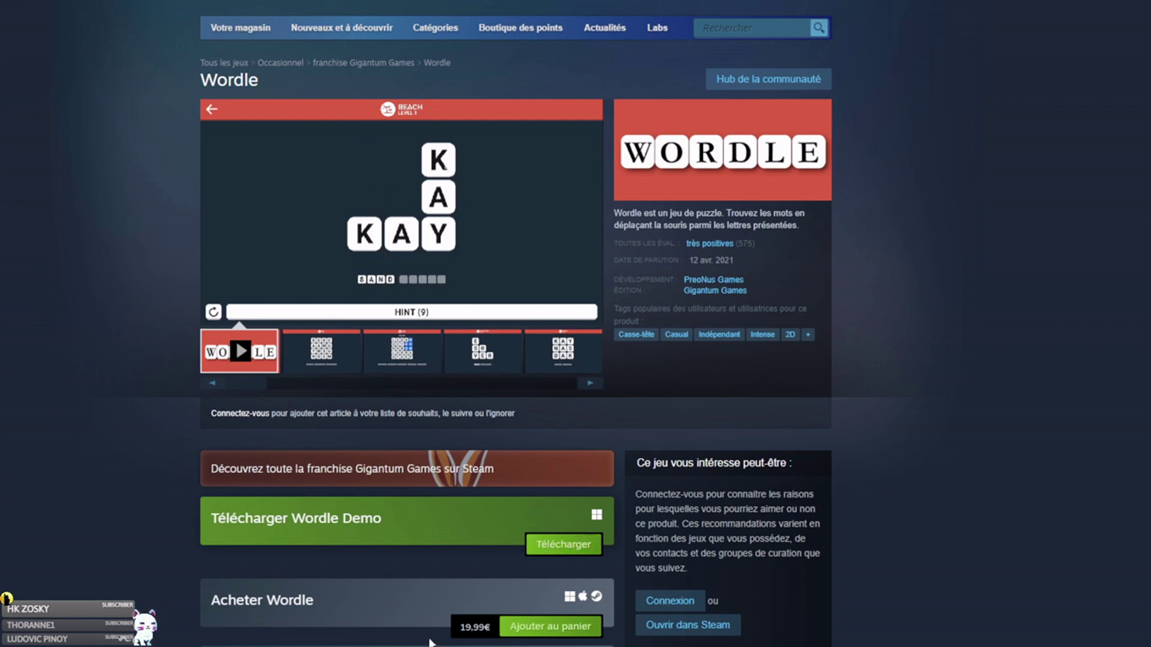
{"action": "scroll", "coordinate": [886, 444], "scroll_direction": "down", "scroll_amount": 1}
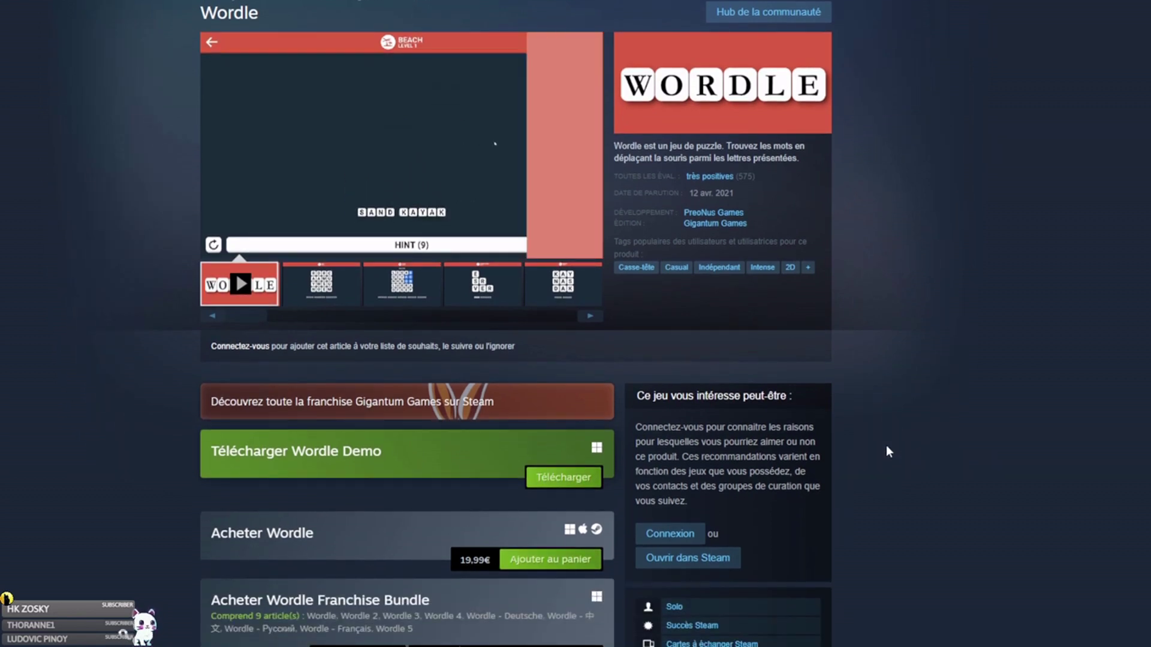
{"action": "scroll", "coordinate": [886, 451], "scroll_direction": "down", "scroll_amount": 2}
{"action": "scroll", "coordinate": [361, 465], "scroll_direction": "down", "scroll_amount": 1}
{"action": "scroll", "coordinate": [361, 465], "scroll_direction": "down", "scroll_amount": 2}
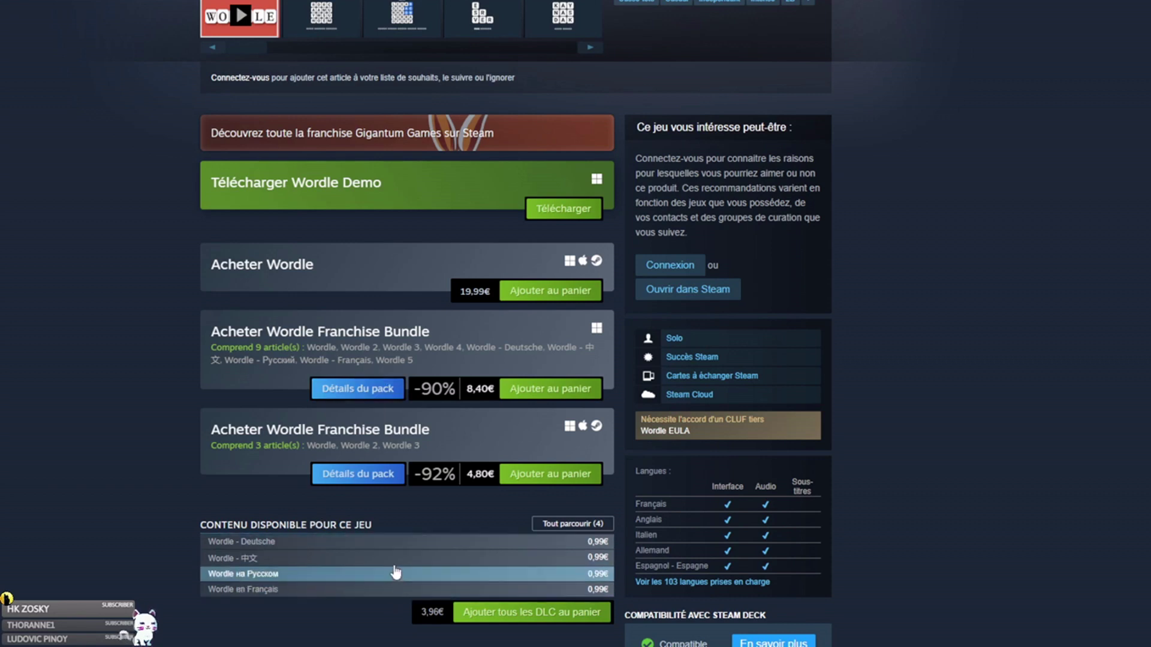
{"action": "scroll", "coordinate": [400, 480], "scroll_direction": "up", "scroll_amount": 1}
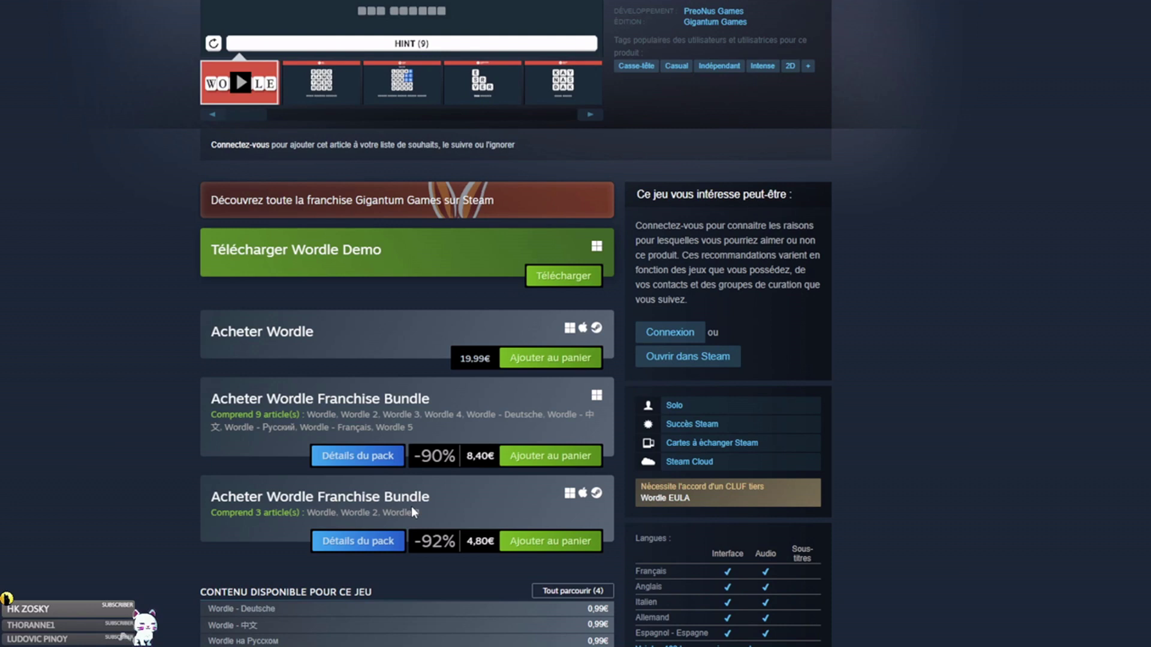
{"action": "scroll", "coordinate": [391, 428], "scroll_direction": "up", "scroll_amount": 1}
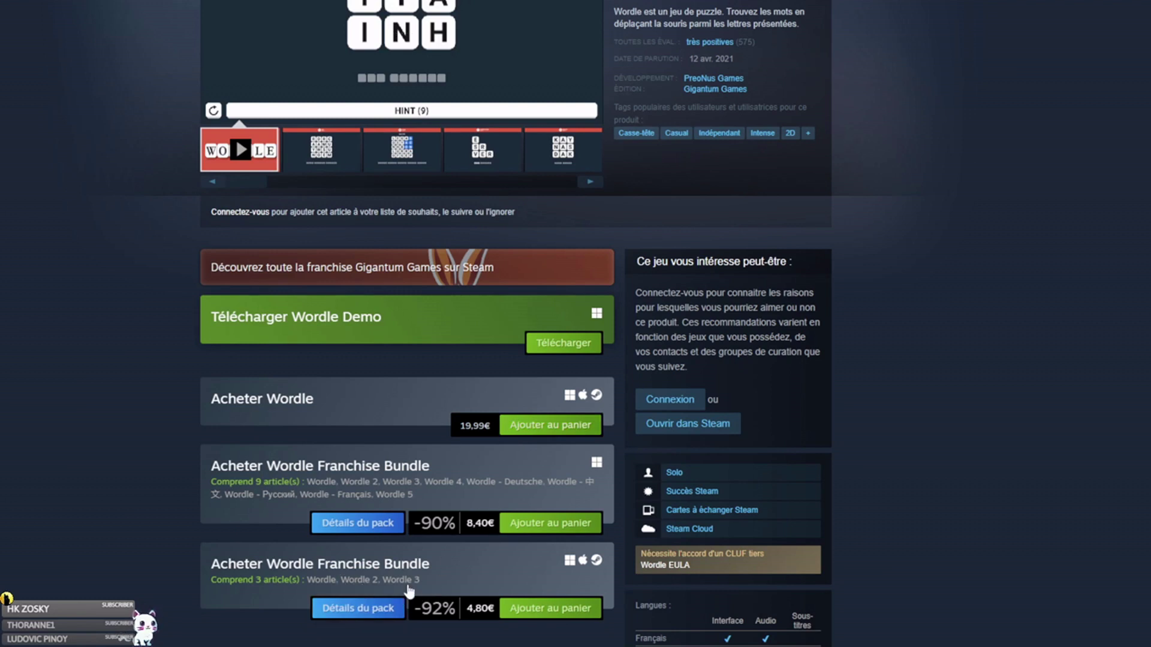
{"action": "scroll", "coordinate": [515, 580], "scroll_direction": "up", "scroll_amount": 1}
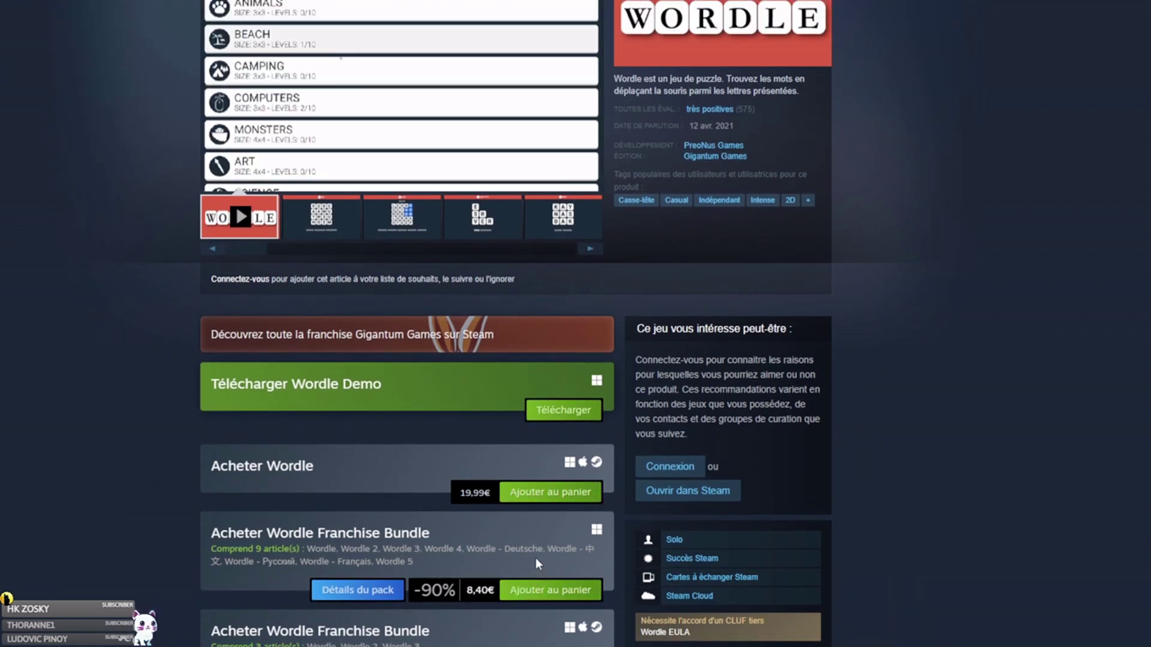
{"action": "scroll", "coordinate": [756, 449], "scroll_direction": "up", "scroll_amount": 1}
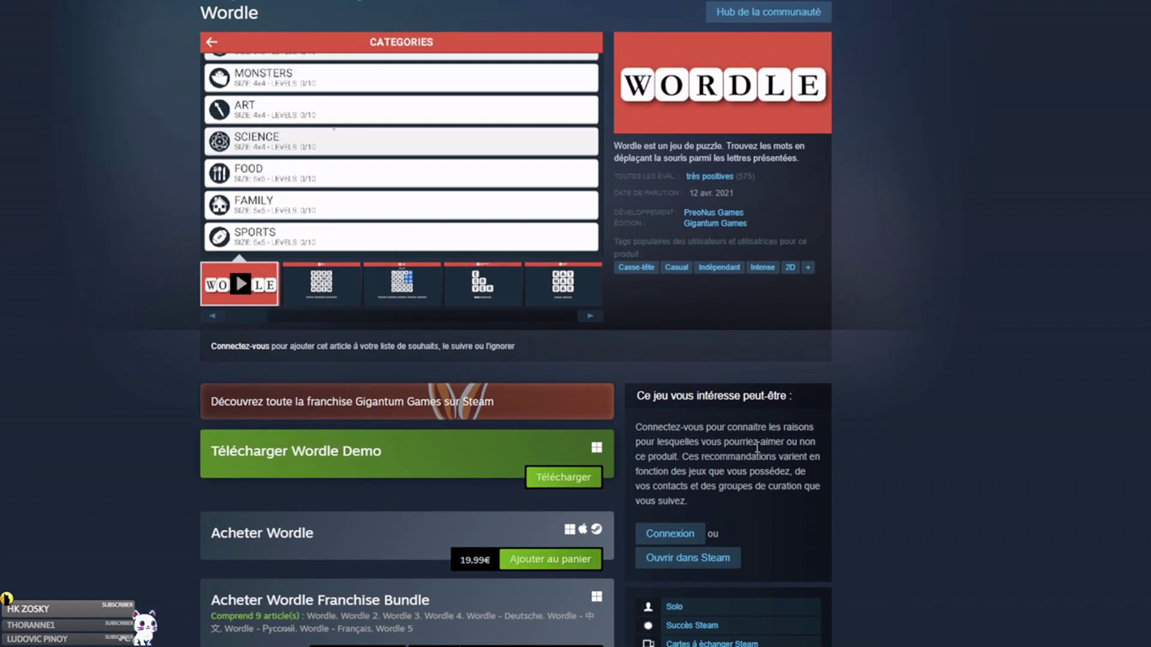
{"action": "scroll", "coordinate": [756, 448], "scroll_direction": "up", "scroll_amount": 1}
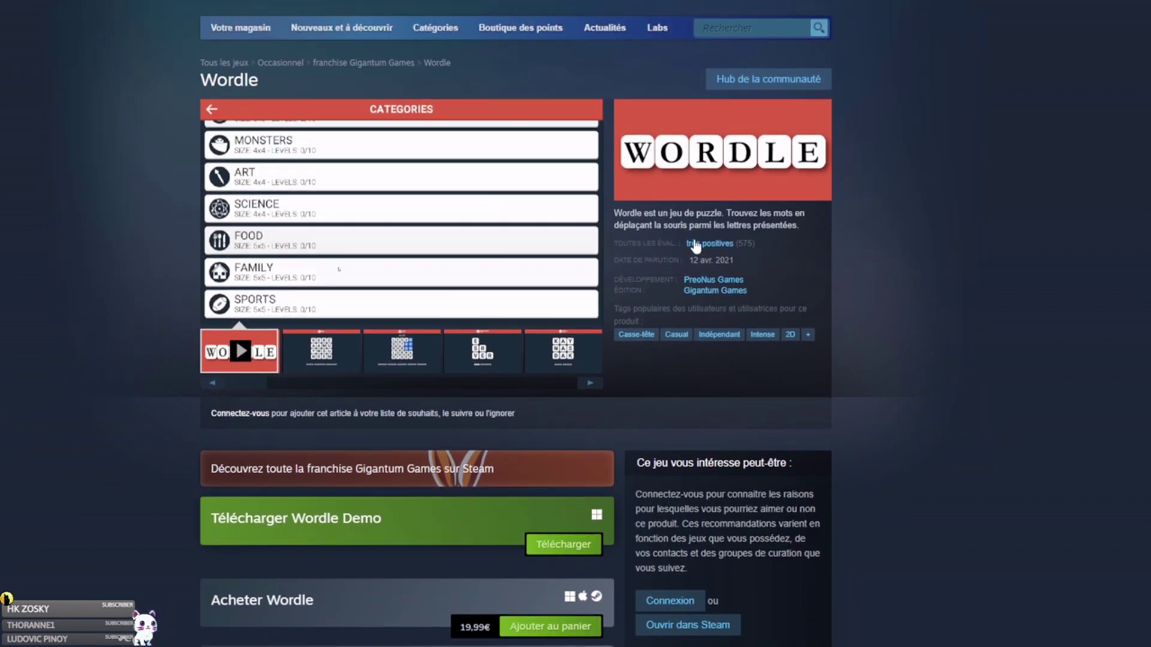
{"action": "mouse_move", "coordinate": [695, 246]}
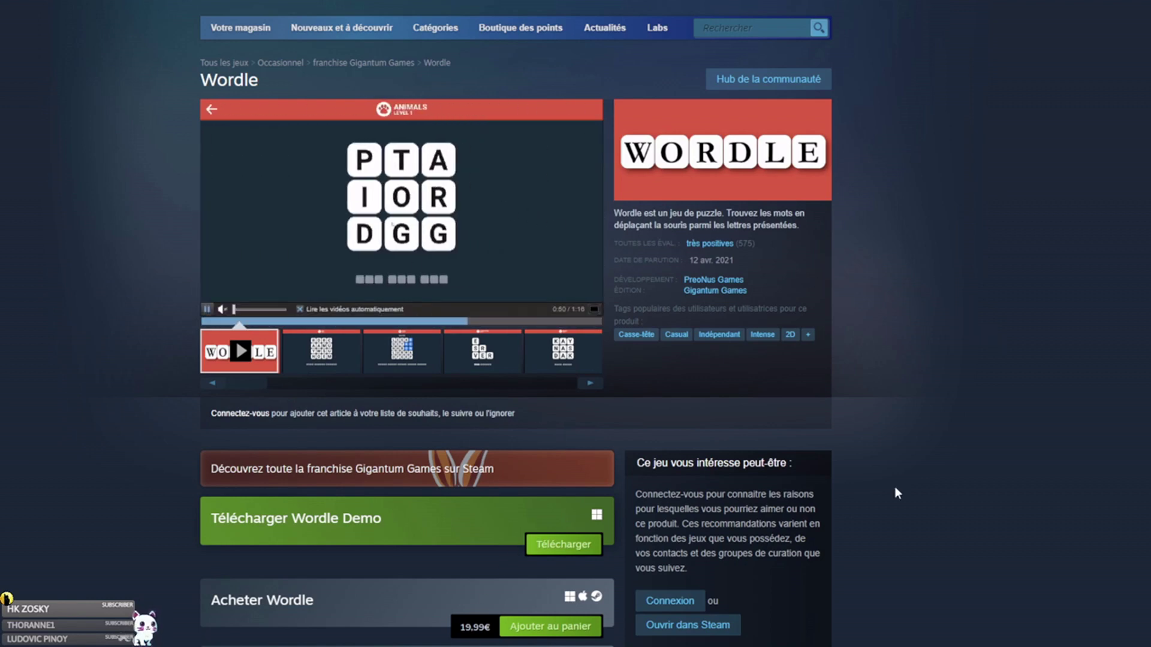
{"action": "scroll", "coordinate": [893, 459], "scroll_direction": "down", "scroll_amount": 4}
{"action": "scroll", "coordinate": [871, 414], "scroll_direction": "up", "scroll_amount": 5}
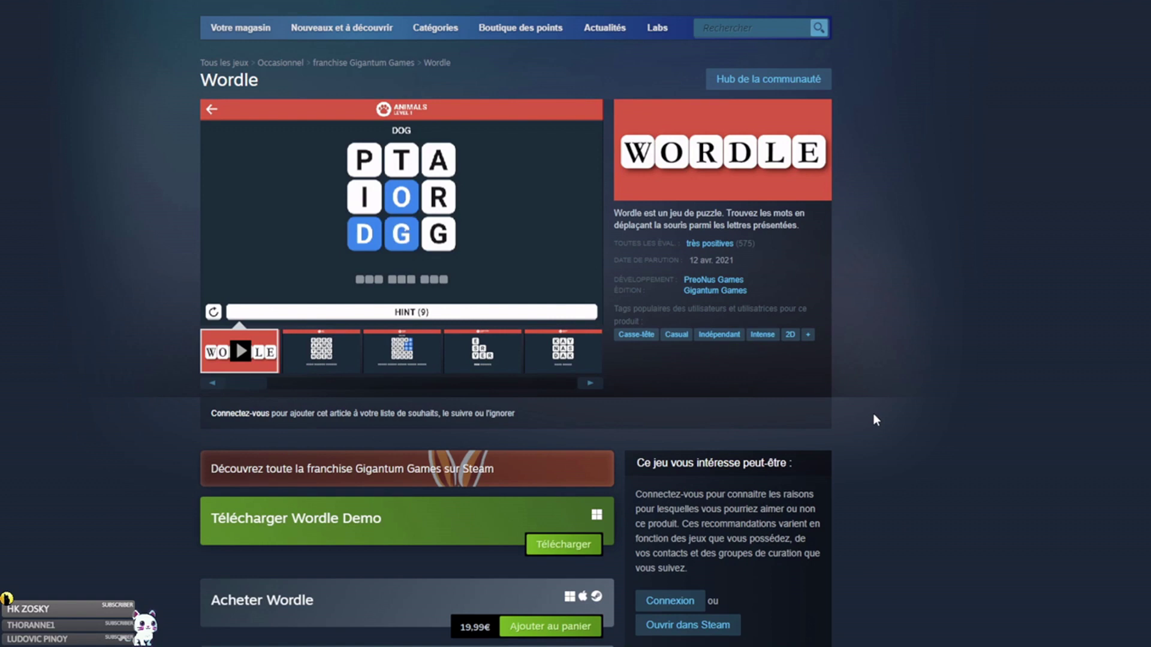
{"action": "scroll", "coordinate": [869, 409], "scroll_direction": "down", "scroll_amount": 1}
{"action": "mouse_move", "coordinate": [703, 182]}
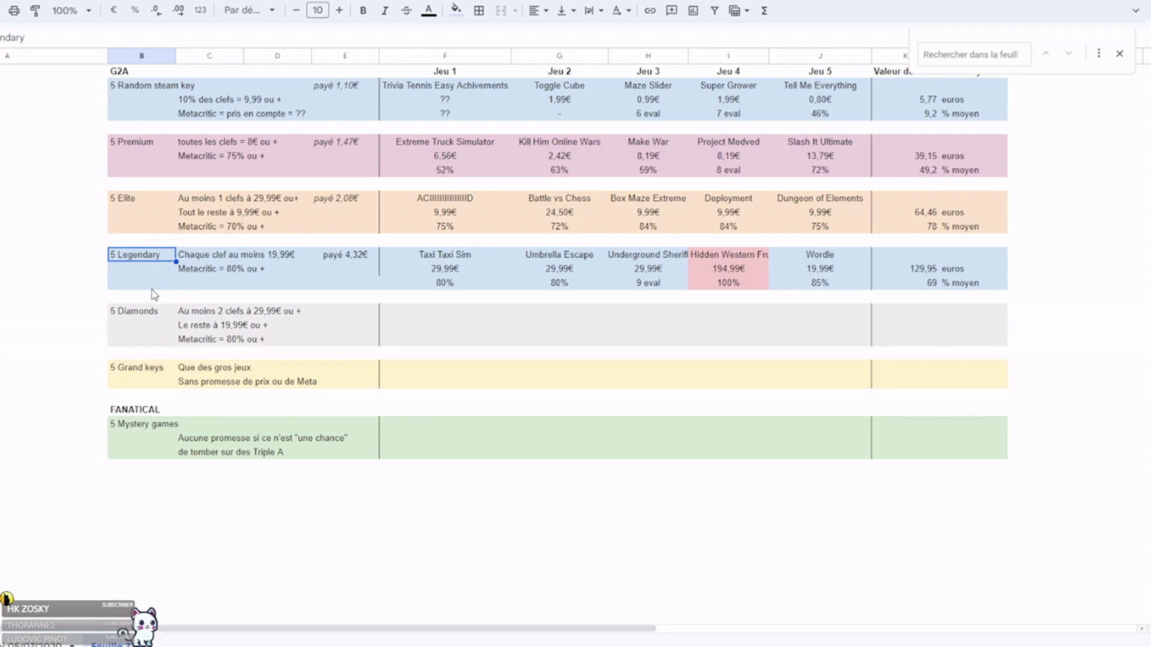
In the comparison spreadsheet, italicize the price paid for the 5 Legendary pack.
{"action": "left_click", "coordinate": [360, 257]}
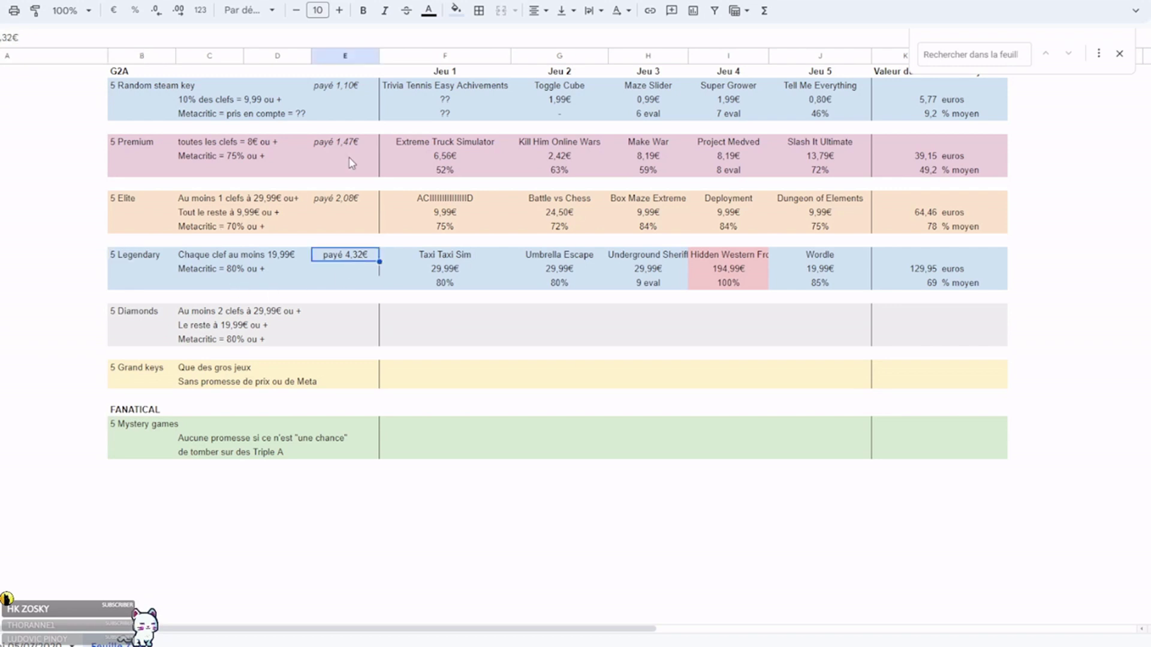
{"action": "left_click", "coordinate": [385, 11]}
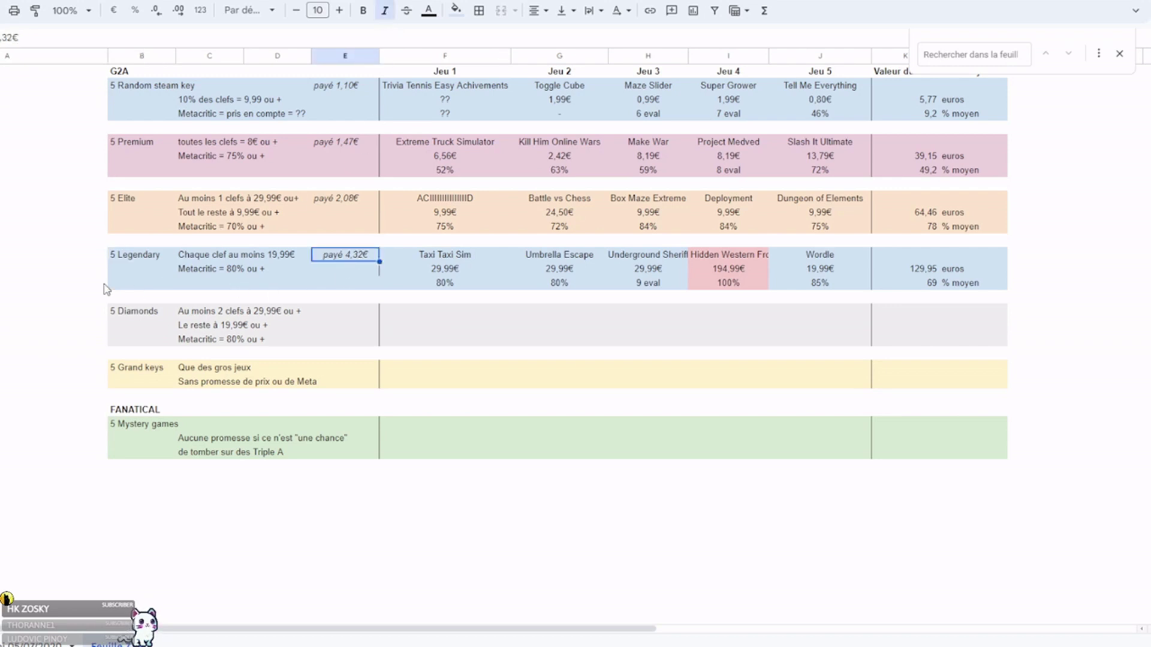
{"action": "left_click", "coordinate": [150, 261]}
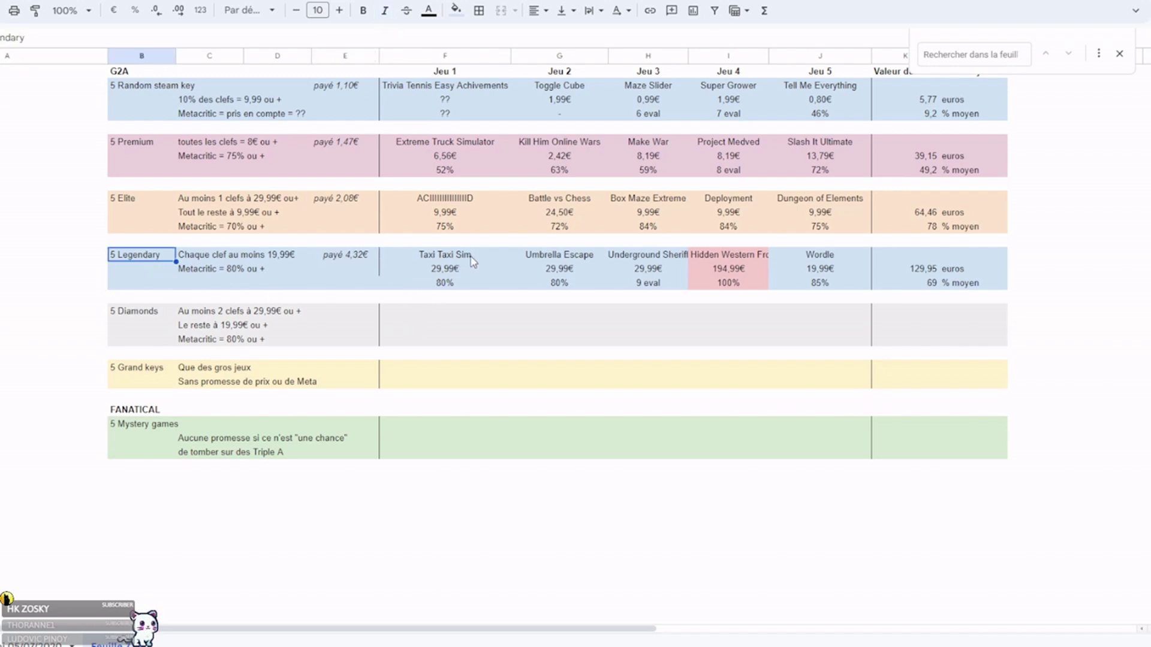
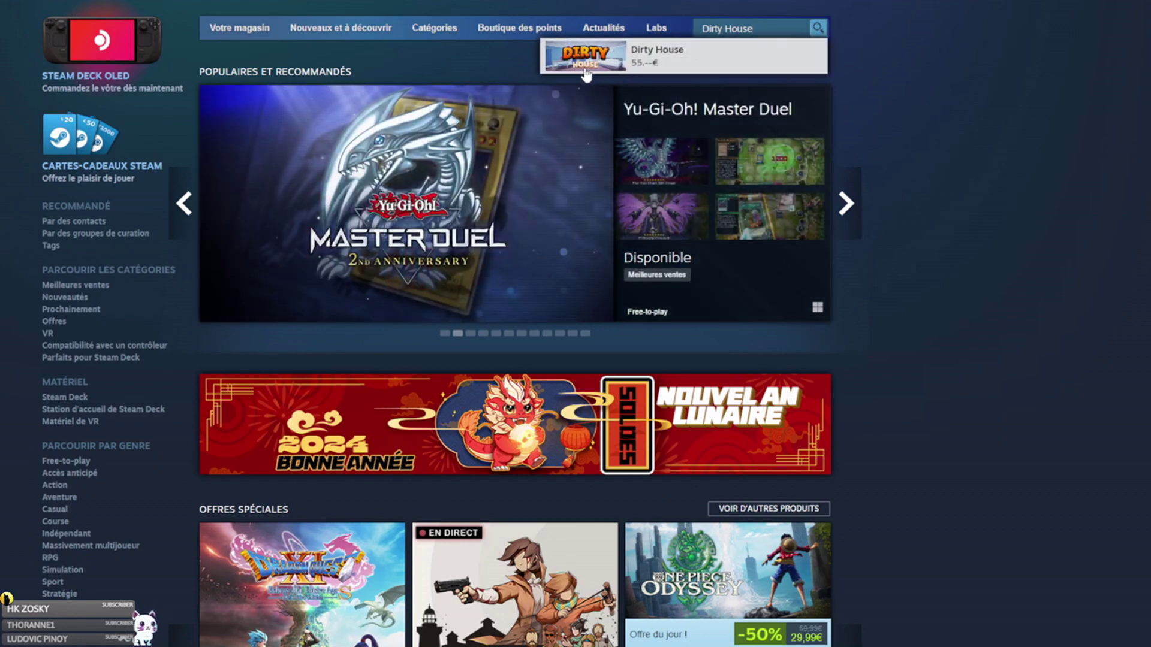
Open the "Dirty House" page from the store search suggestions and examine its user reviews, price and trailer.
{"action": "left_click", "coordinate": [585, 70]}
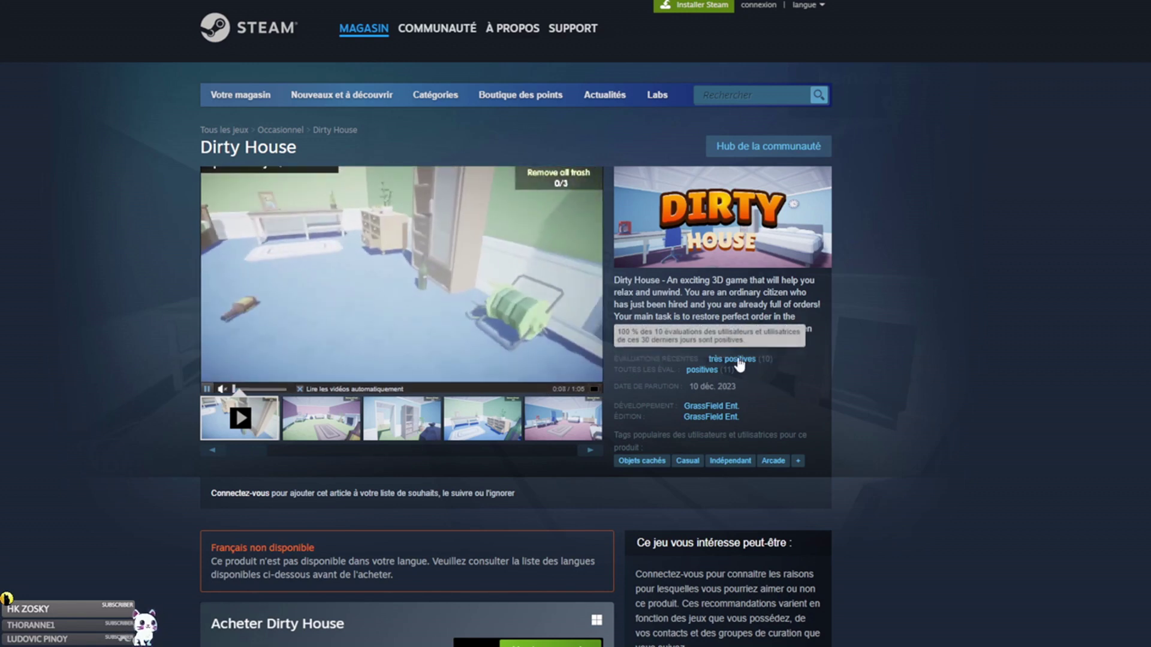
{"action": "scroll", "coordinate": [814, 428], "scroll_direction": "down", "scroll_amount": 1}
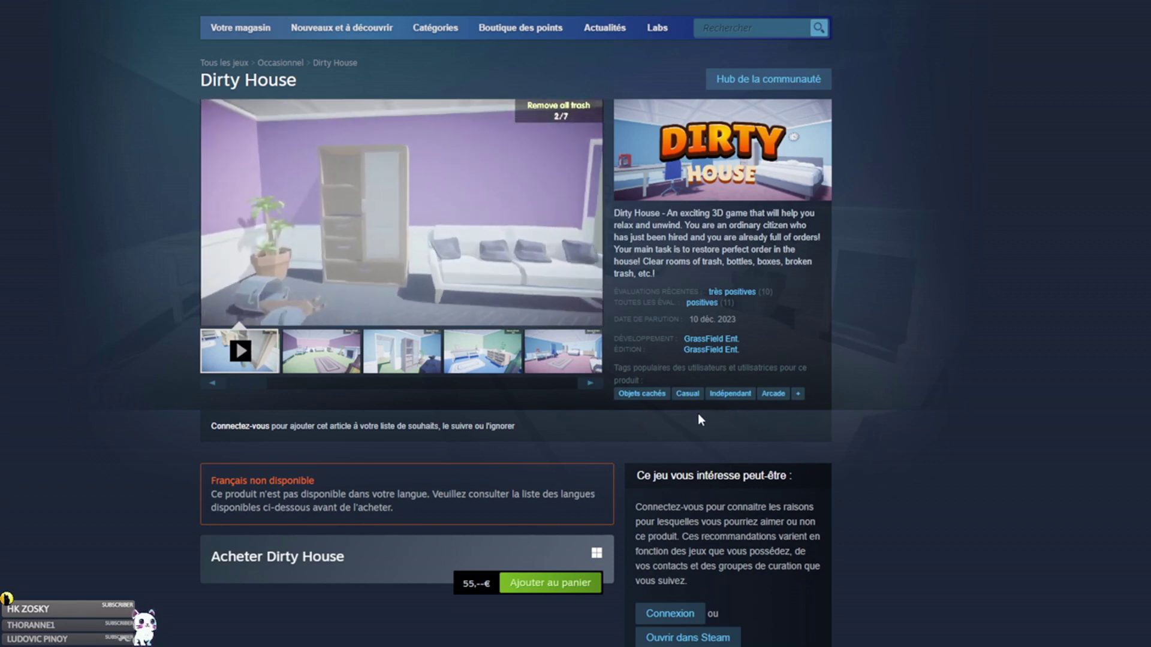
{"action": "mouse_move", "coordinate": [562, 246]}
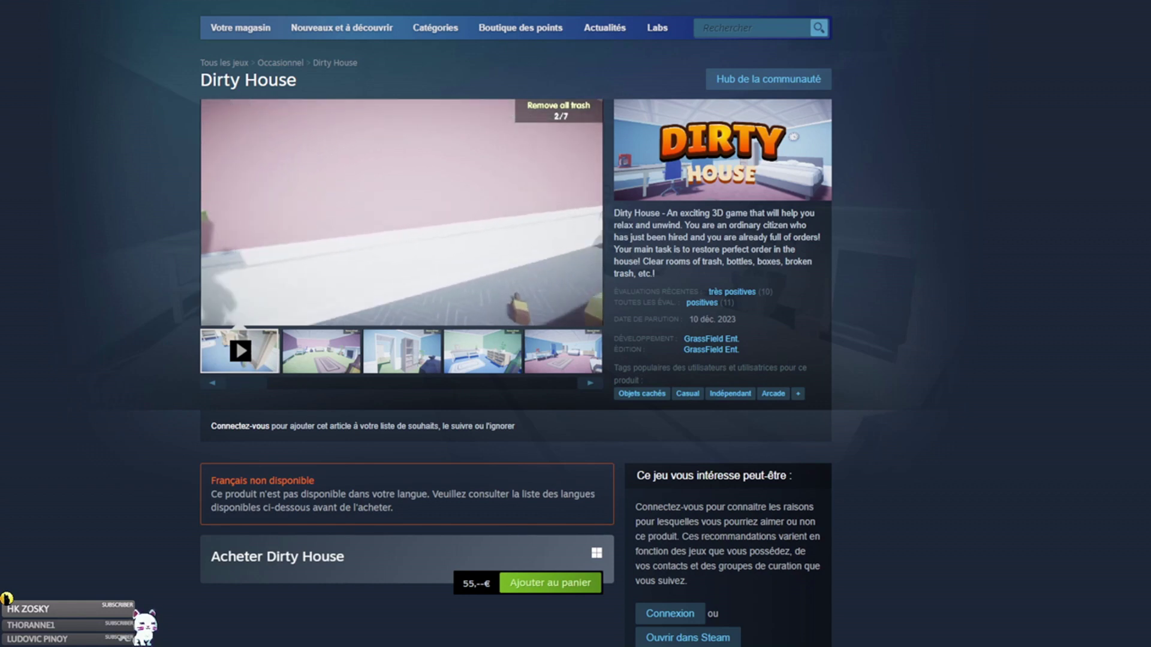
Open the "Extreme Riding 2" page through the store search and examine its trailer, user reviews and price.
{"action": "left_click", "coordinate": [714, 31]}
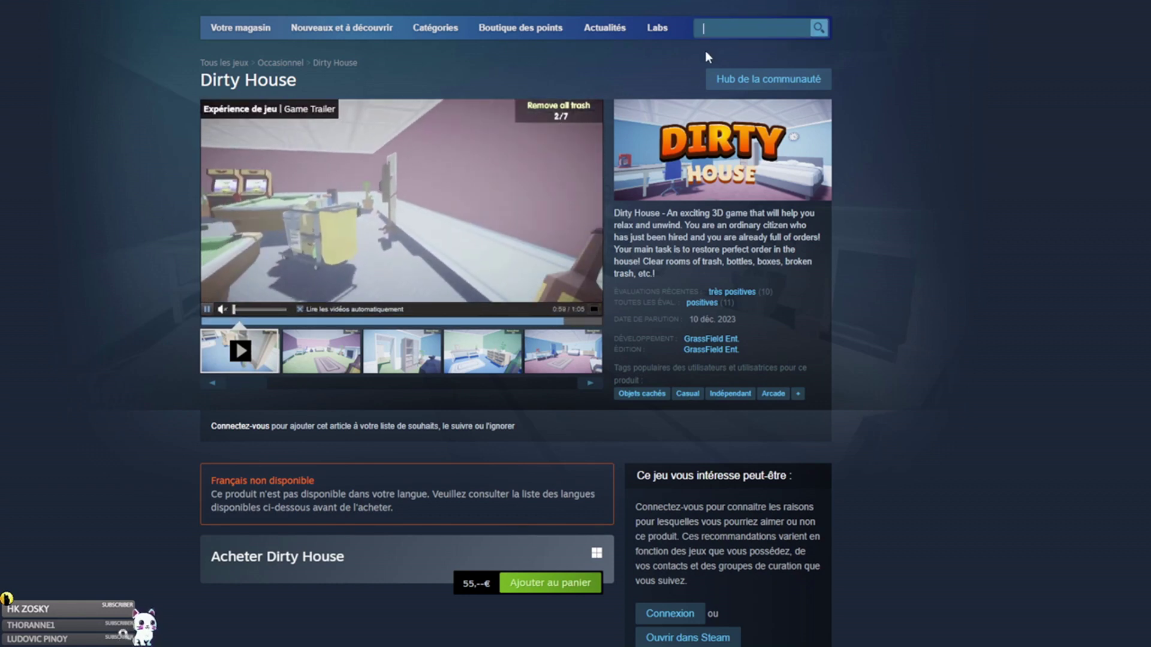
{"action": "type", "text": "Extreme Riding 2"}
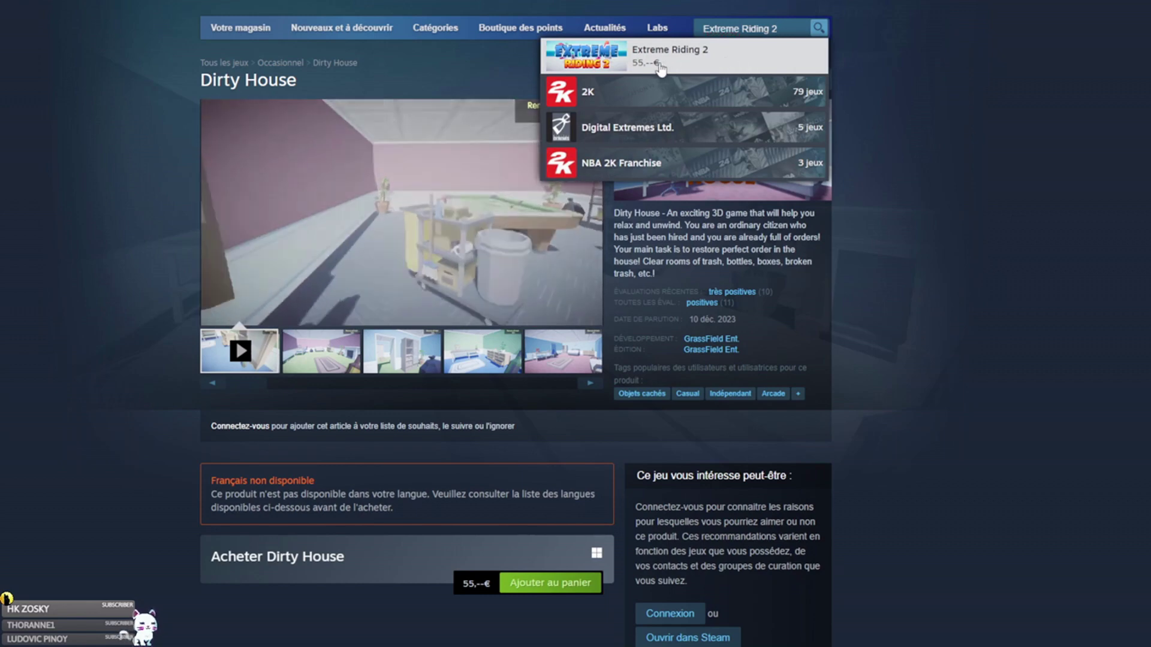
{"action": "left_click", "coordinate": [636, 63]}
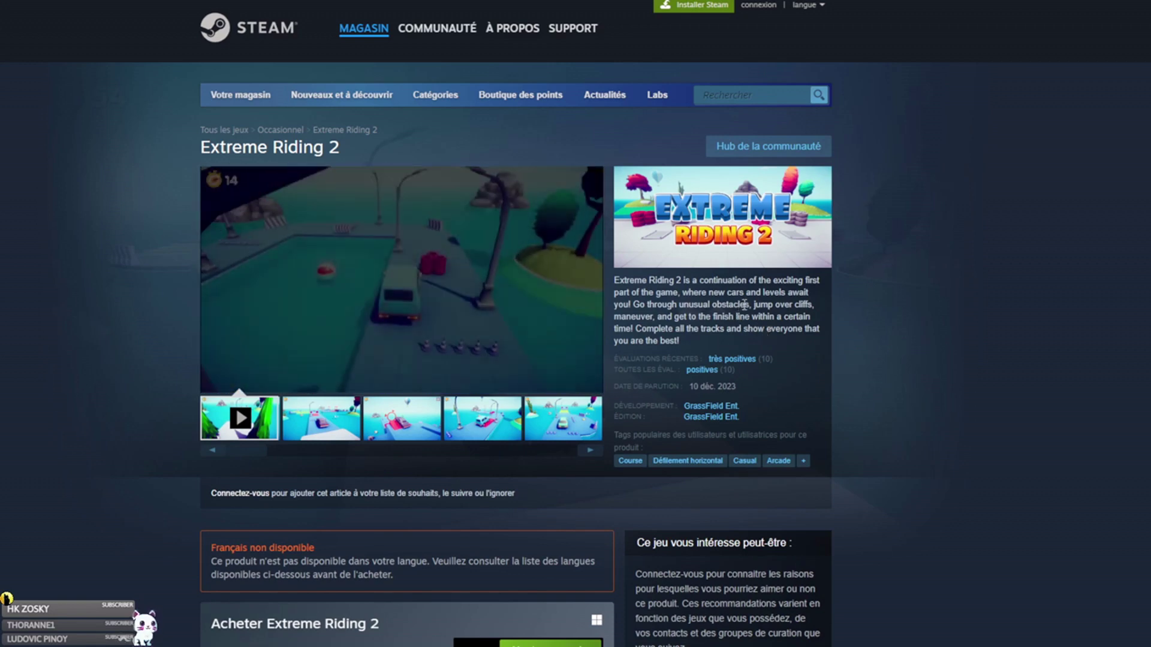
{"action": "mouse_move", "coordinate": [445, 290]}
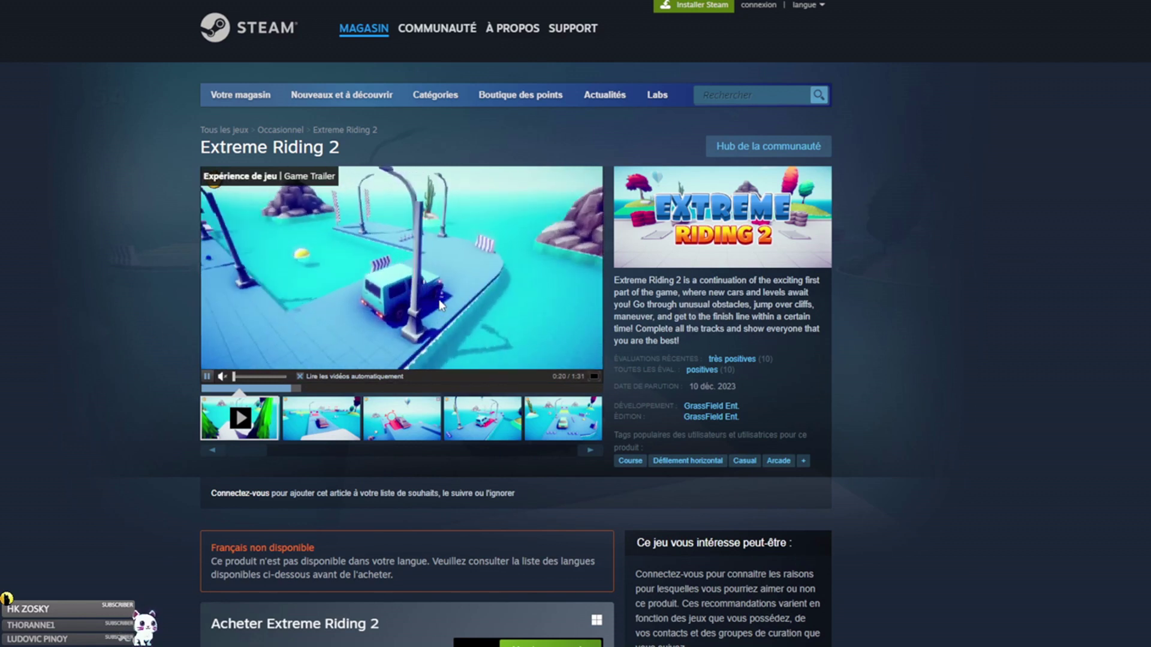
{"action": "mouse_move", "coordinate": [623, 377]}
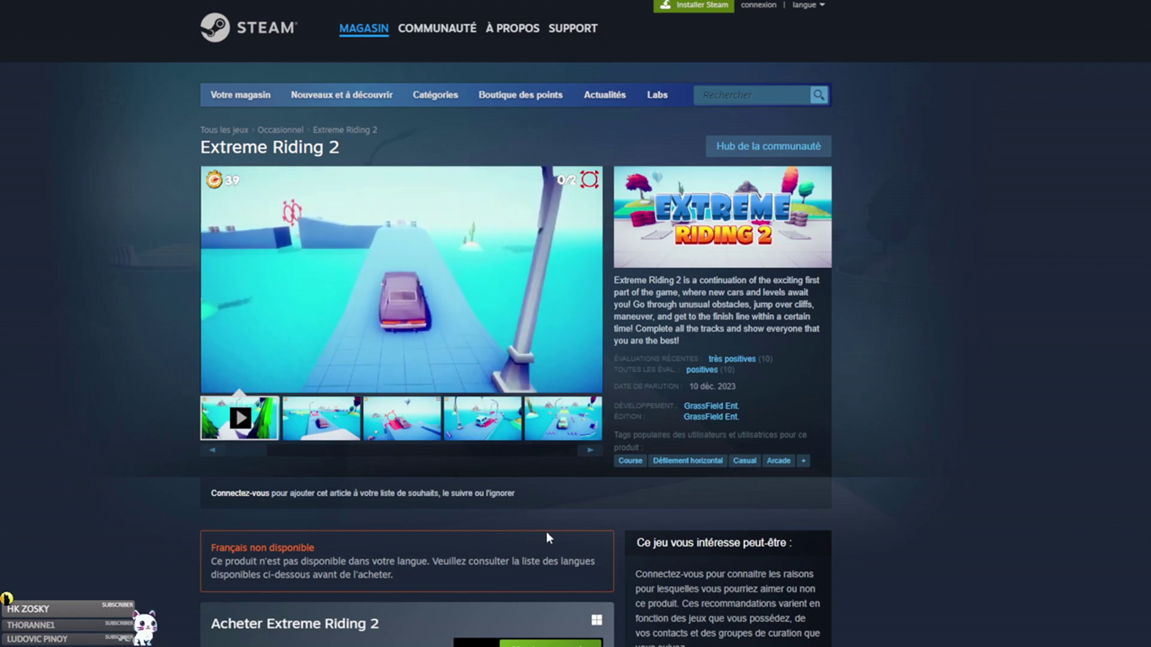
{"action": "mouse_move", "coordinate": [289, 169]}
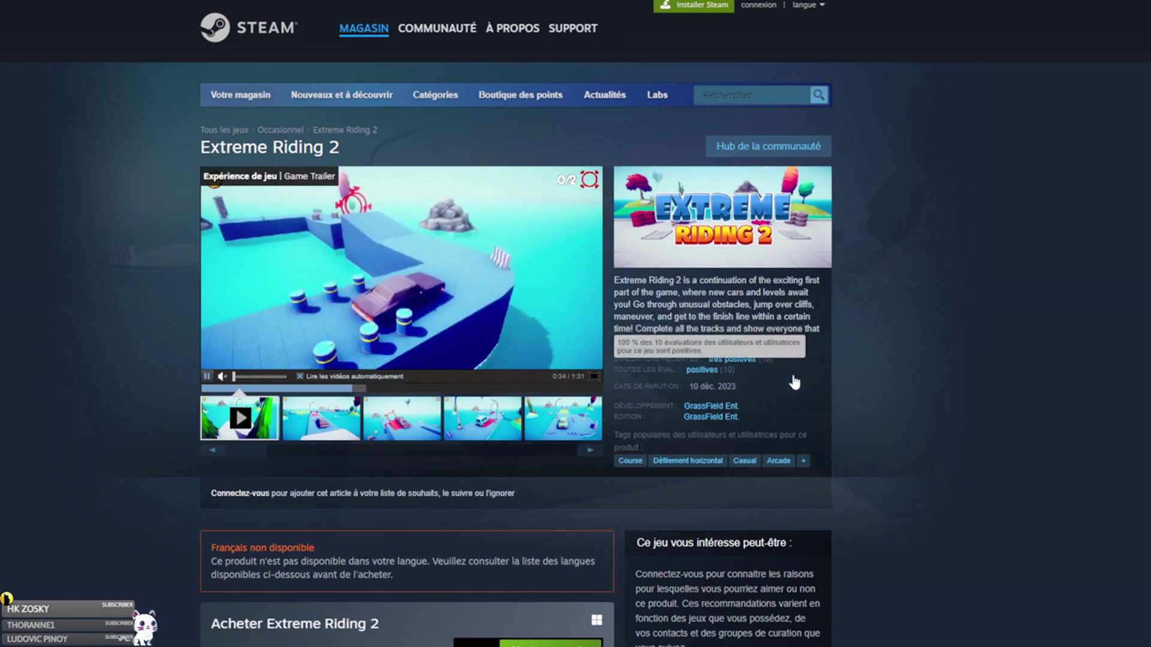
{"action": "scroll", "coordinate": [737, 408], "scroll_direction": "down", "scroll_amount": 1}
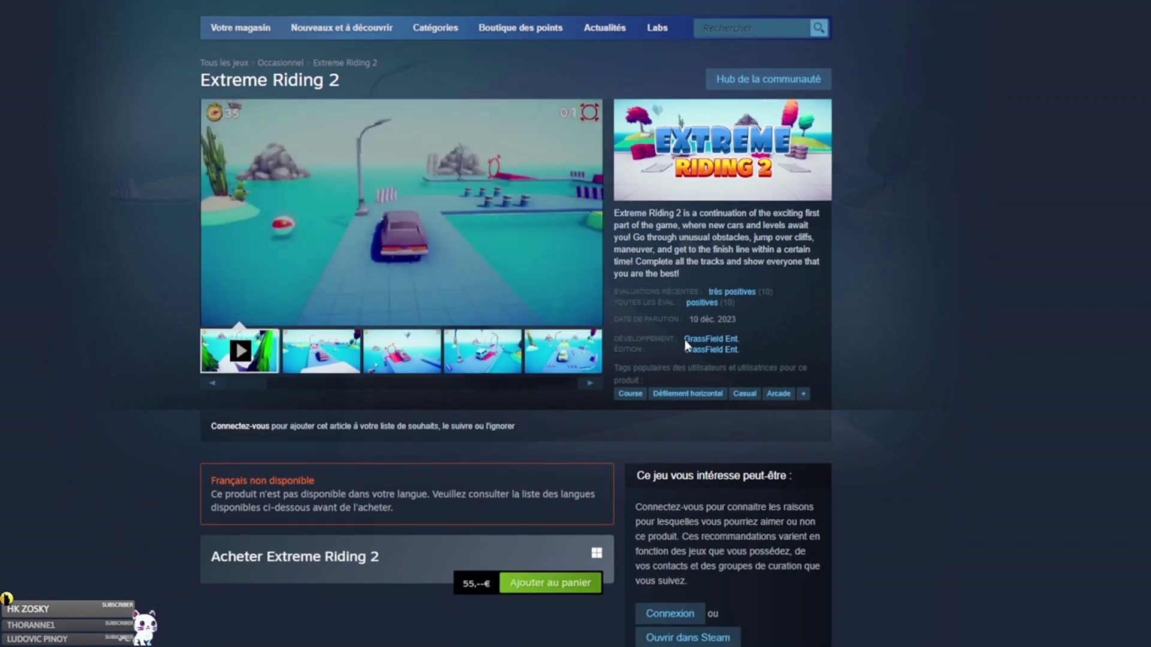
{"action": "scroll", "coordinate": [845, 345], "scroll_direction": "up", "scroll_amount": 1}
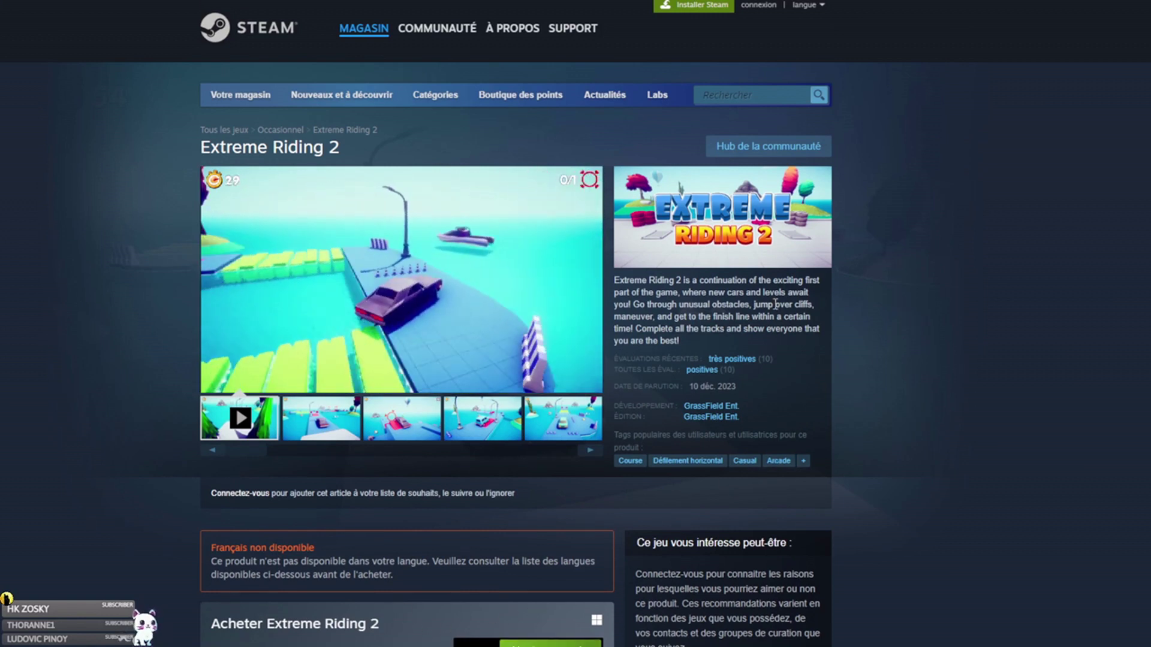
{"action": "mouse_move", "coordinate": [474, 354]}
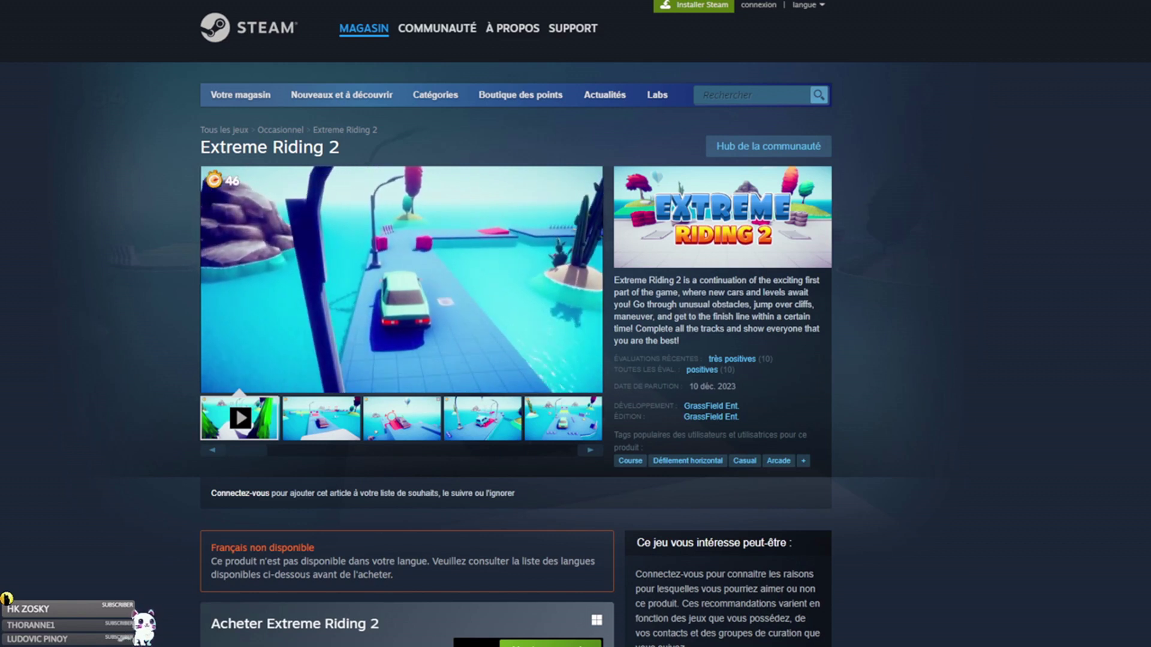
Open the "Forest Crossroads" page through the store search and examine its user reviews, trailer and screenshots.
{"action": "left_click", "coordinate": [751, 96]}
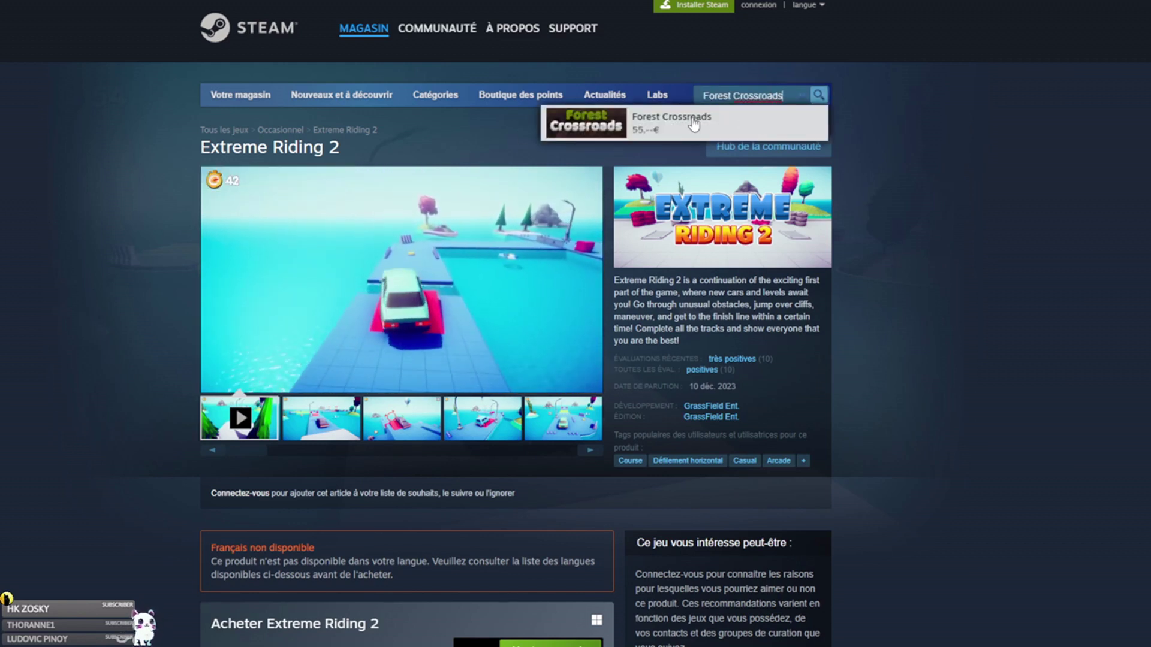
{"action": "left_click", "coordinate": [694, 123]}
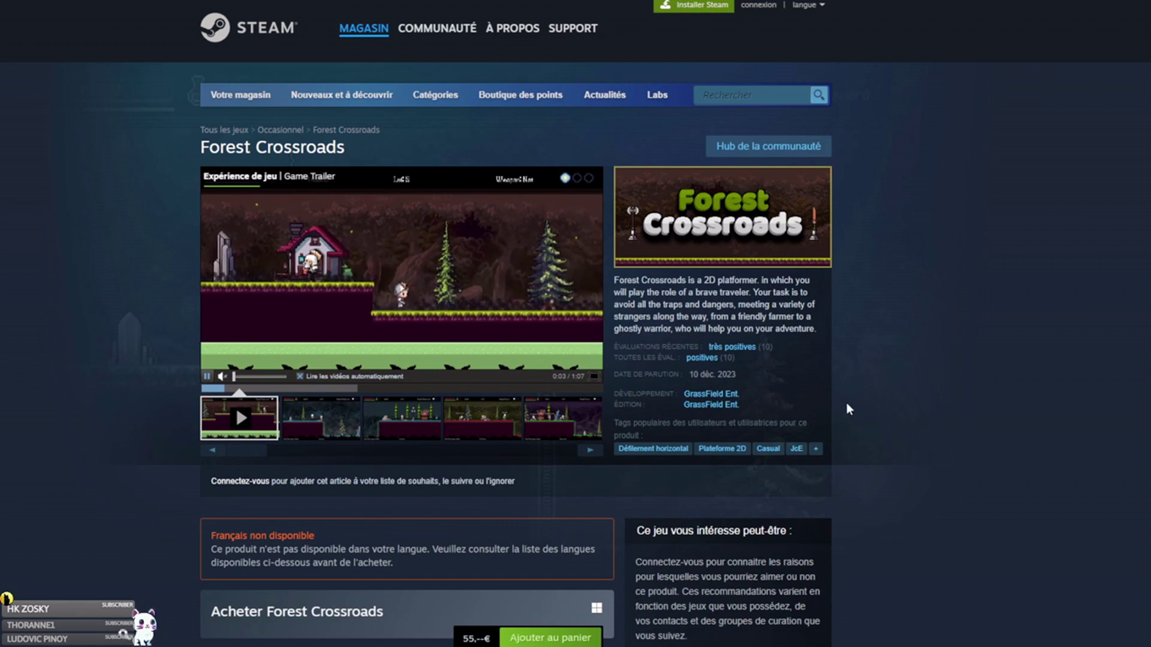
{"action": "mouse_move", "coordinate": [741, 348]}
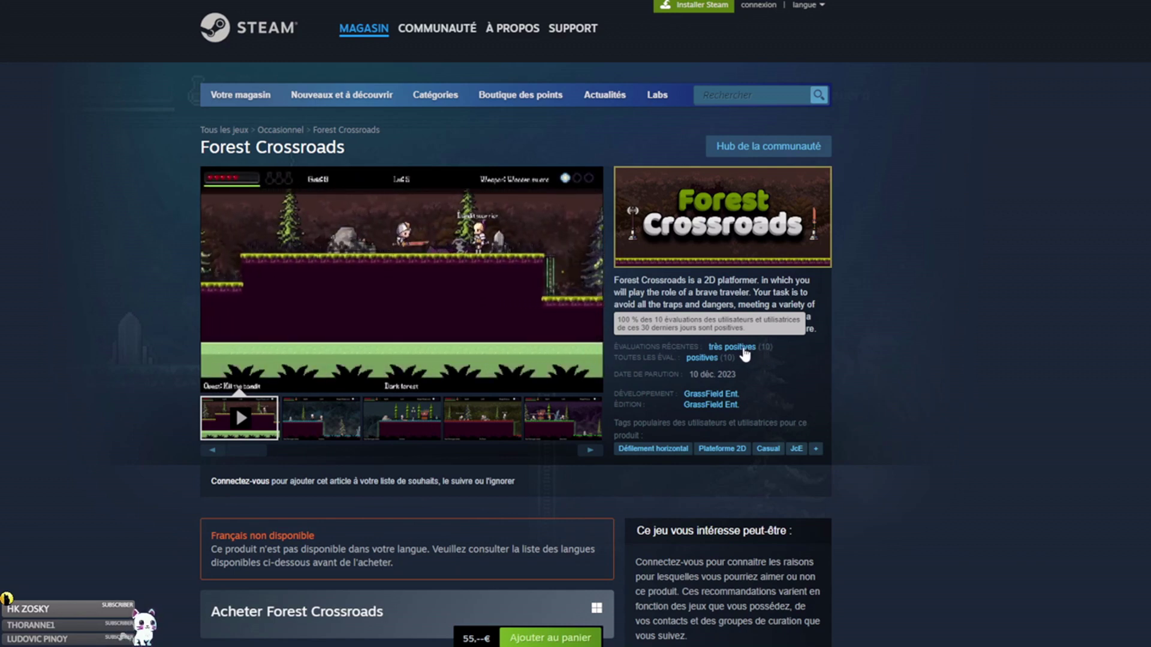
{"action": "mouse_move", "coordinate": [385, 302]}
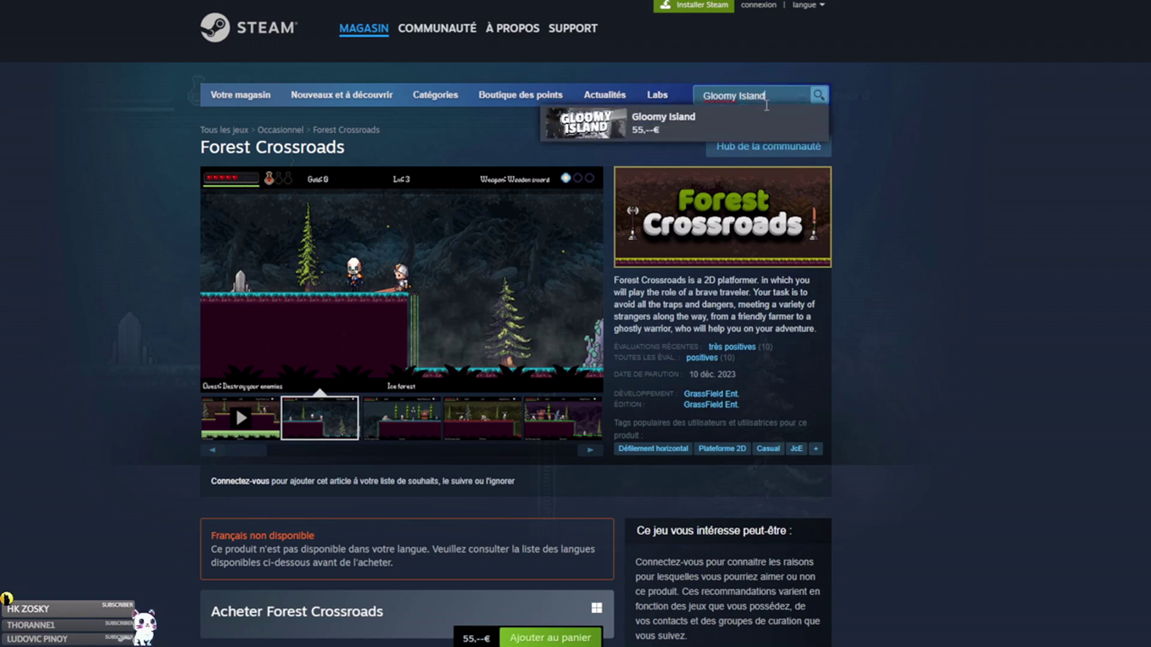
Open the "Gloomy Island" page from the store search suggestions and examine its user reviews, trailer and price.
{"action": "left_click", "coordinate": [696, 123]}
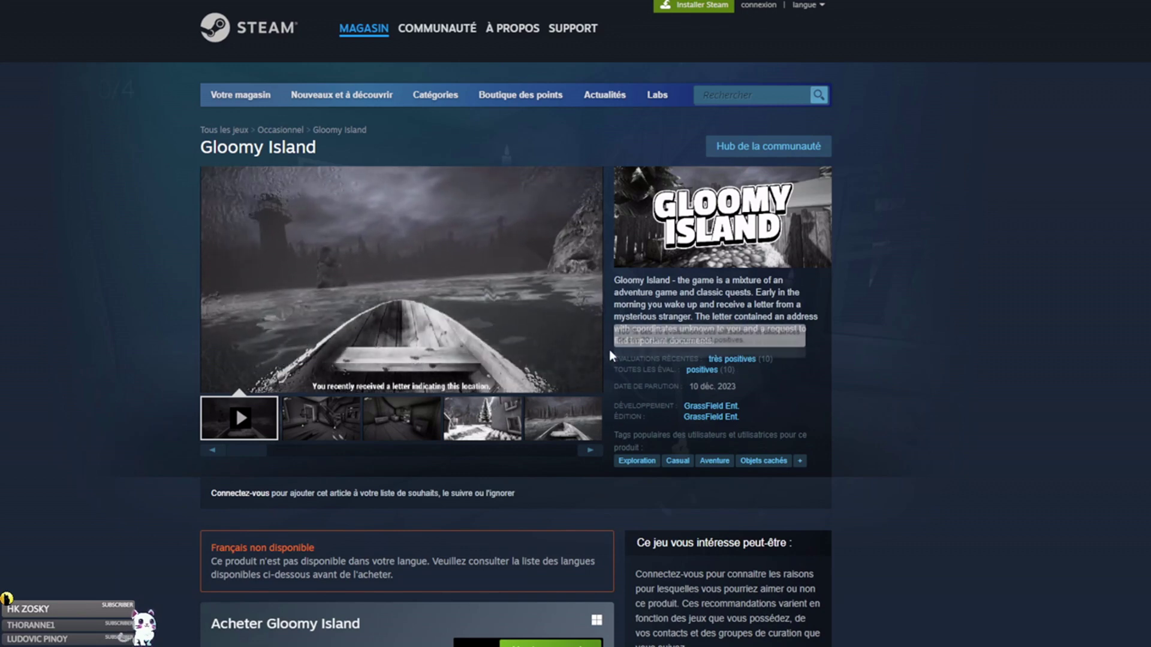
{"action": "scroll", "coordinate": [771, 322], "scroll_direction": "down", "scroll_amount": 1}
{"action": "scroll", "coordinate": [772, 312], "scroll_direction": "up", "scroll_amount": 1}
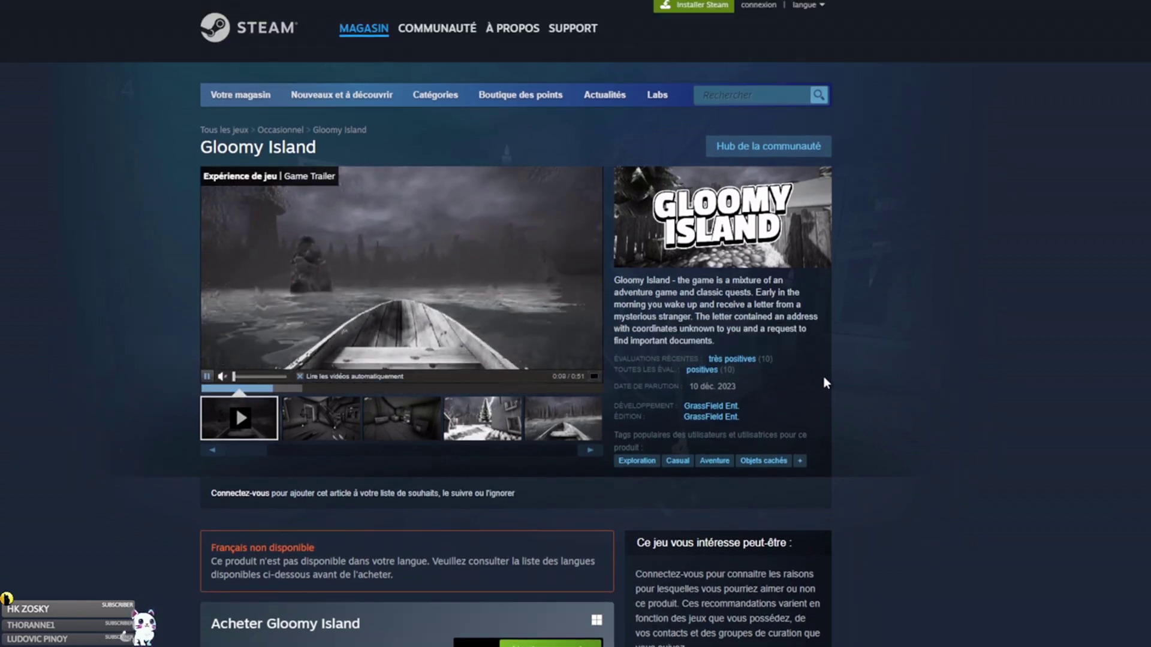
{"action": "mouse_move", "coordinate": [812, 365]}
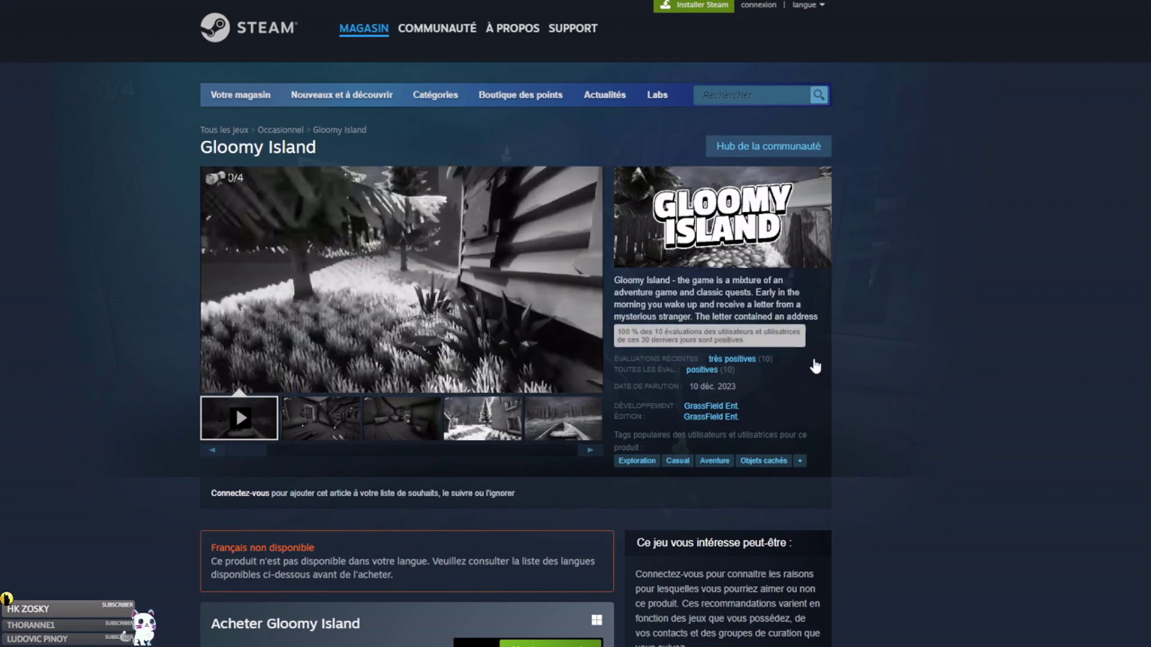
{"action": "mouse_move", "coordinate": [512, 306]}
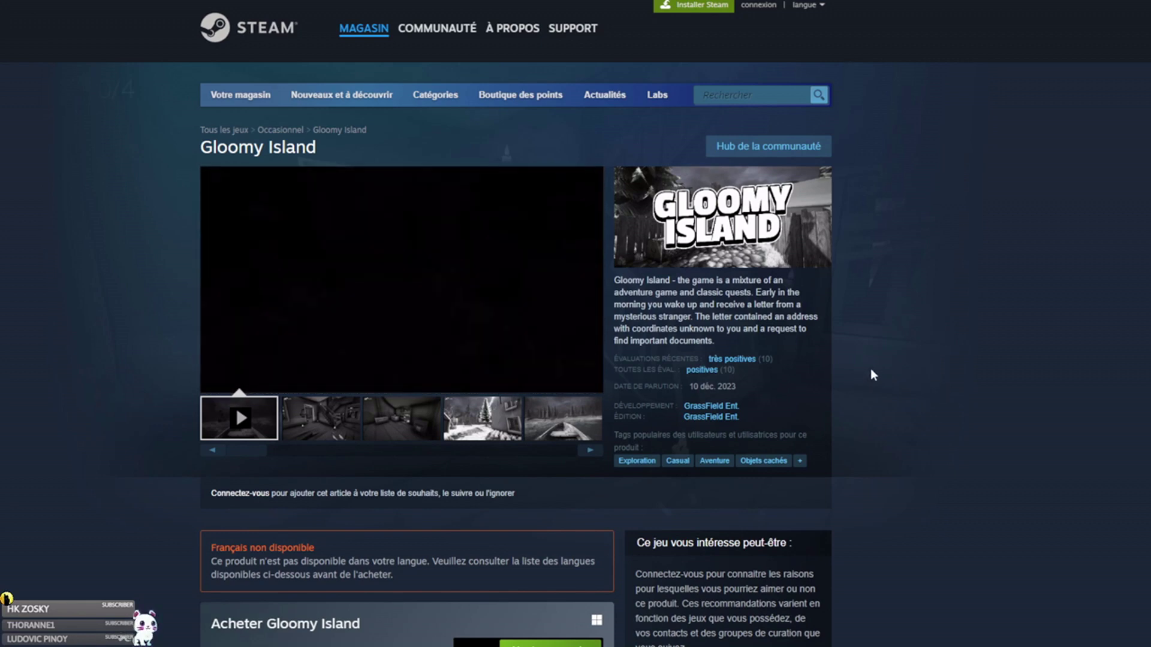
{"action": "scroll", "coordinate": [871, 368], "scroll_direction": "down", "scroll_amount": 1}
{"action": "scroll", "coordinate": [870, 368], "scroll_direction": "up", "scroll_amount": 1}
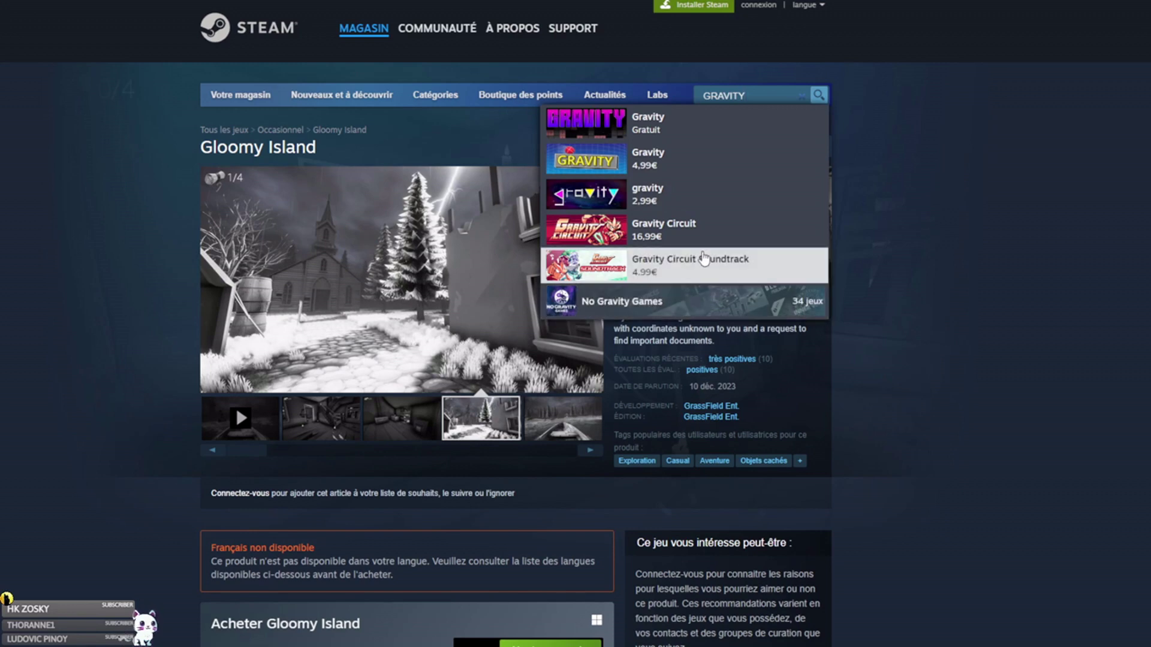
Open the "GRAVITY BACKPACK" page through the store search and examine its trailer, user reviews and price.
{"action": "type", "text": "BACKPACK"}
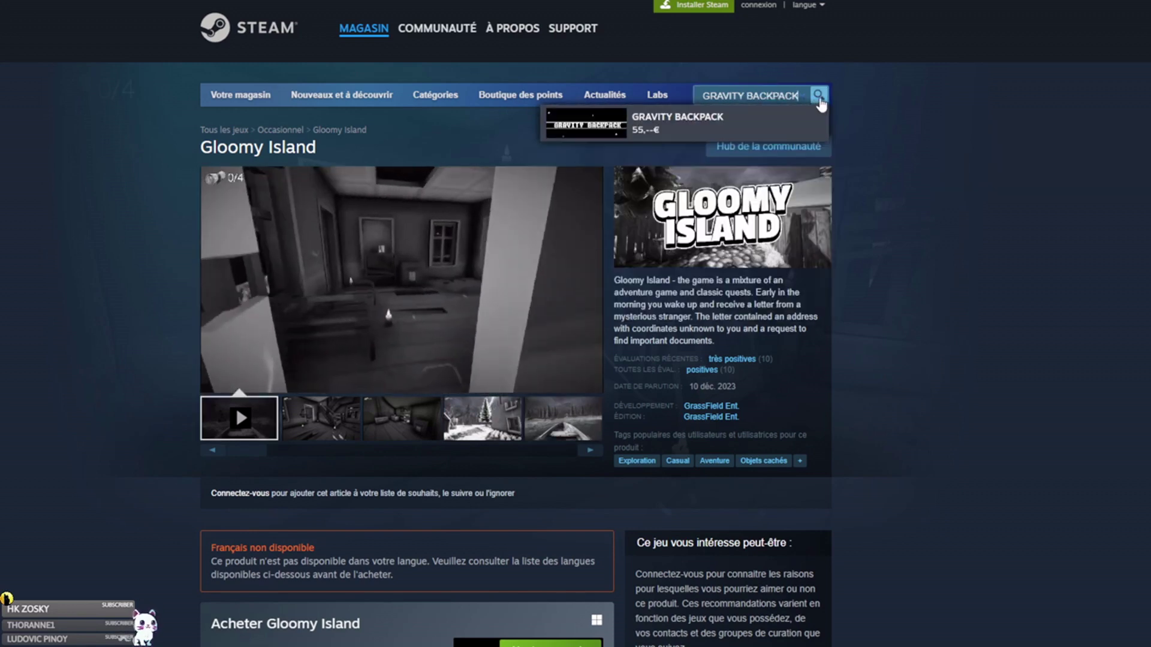
{"action": "left_click", "coordinate": [686, 126]}
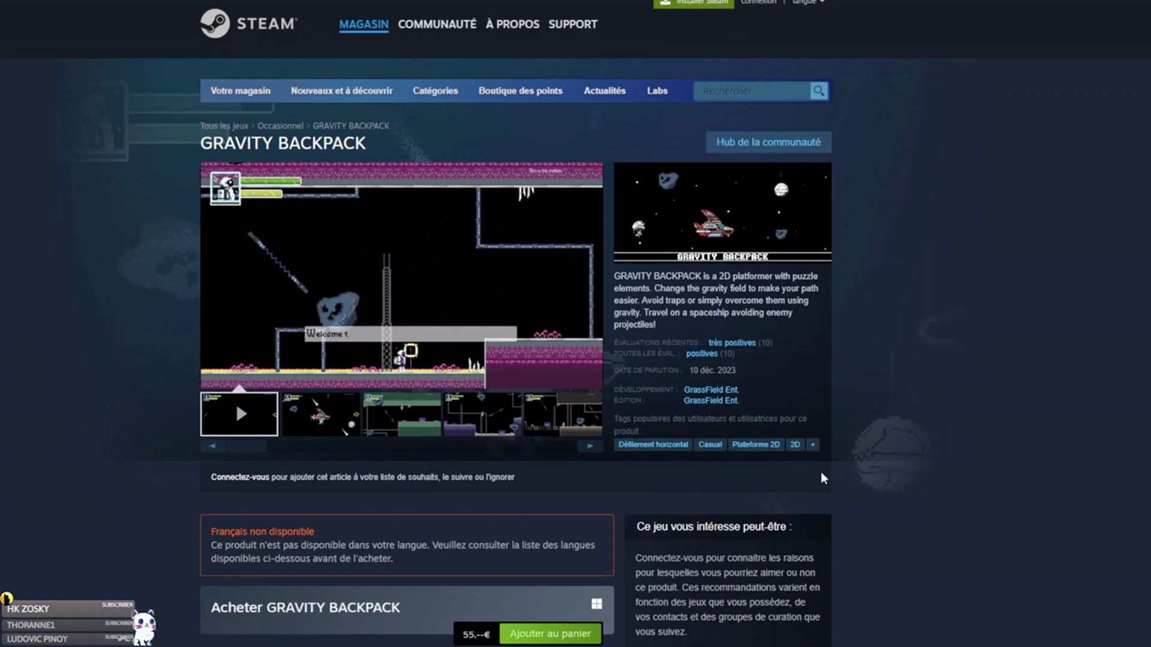
{"action": "scroll", "coordinate": [821, 472], "scroll_direction": "down", "scroll_amount": 3}
{"action": "scroll", "coordinate": [820, 419], "scroll_direction": "up", "scroll_amount": 3}
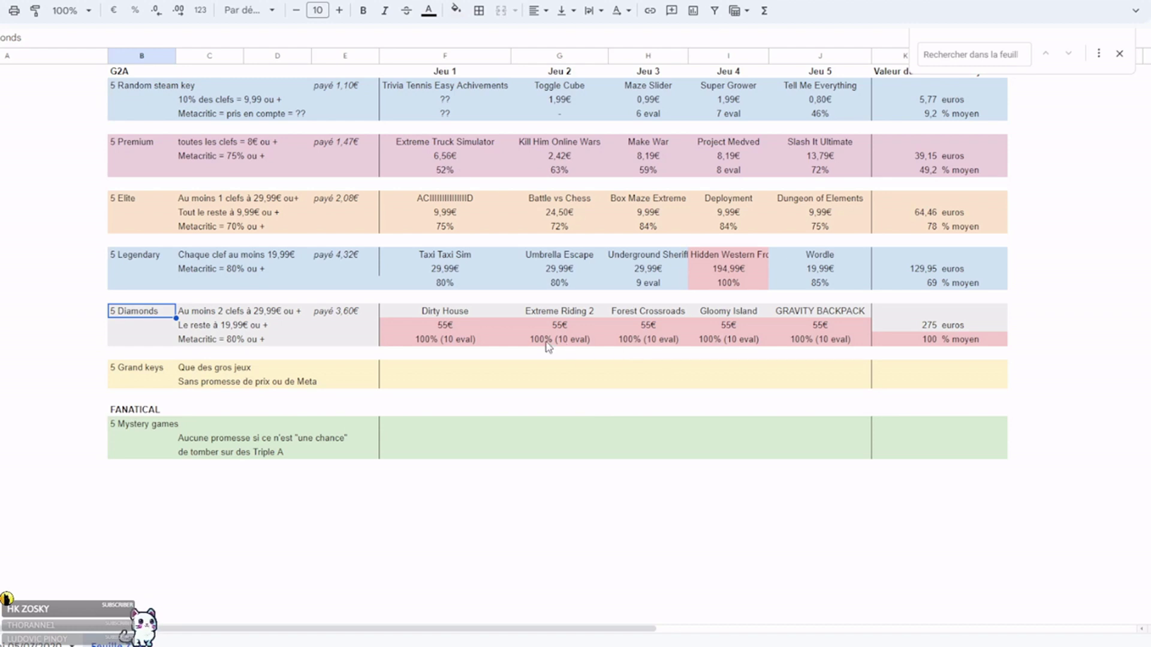
Select the 5 Grand keys pack in the comparison spreadsheet and examine the list of obtainable games in its product description.
{"action": "left_click", "coordinate": [149, 374]}
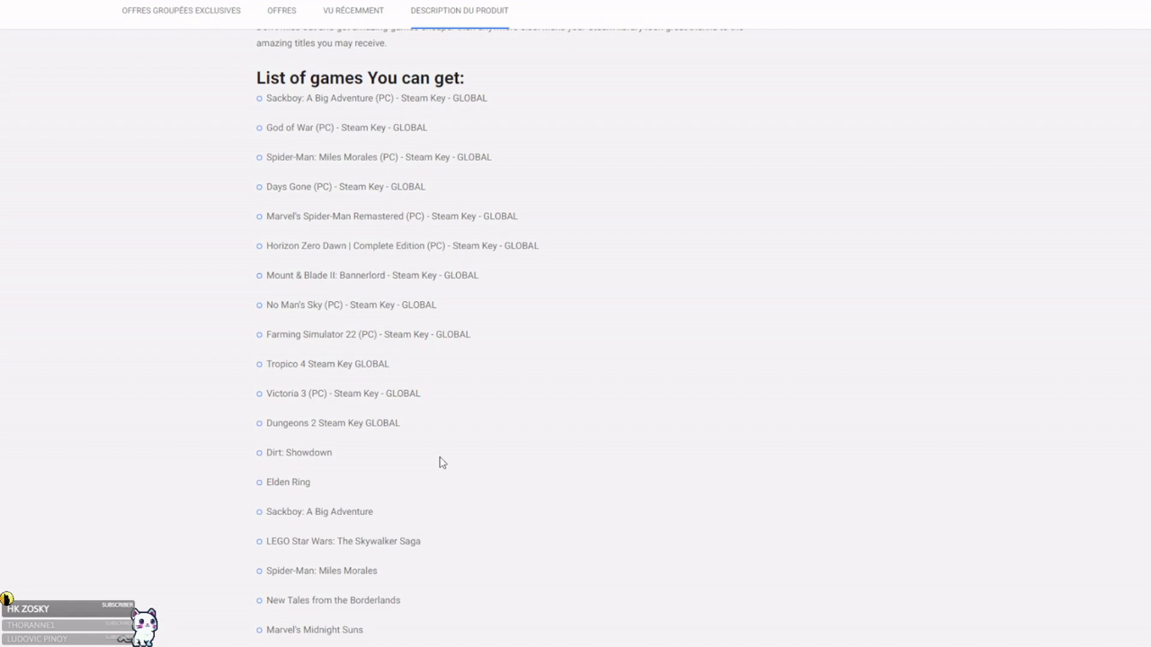
{"action": "scroll", "coordinate": [443, 463], "scroll_direction": "down", "scroll_amount": 2}
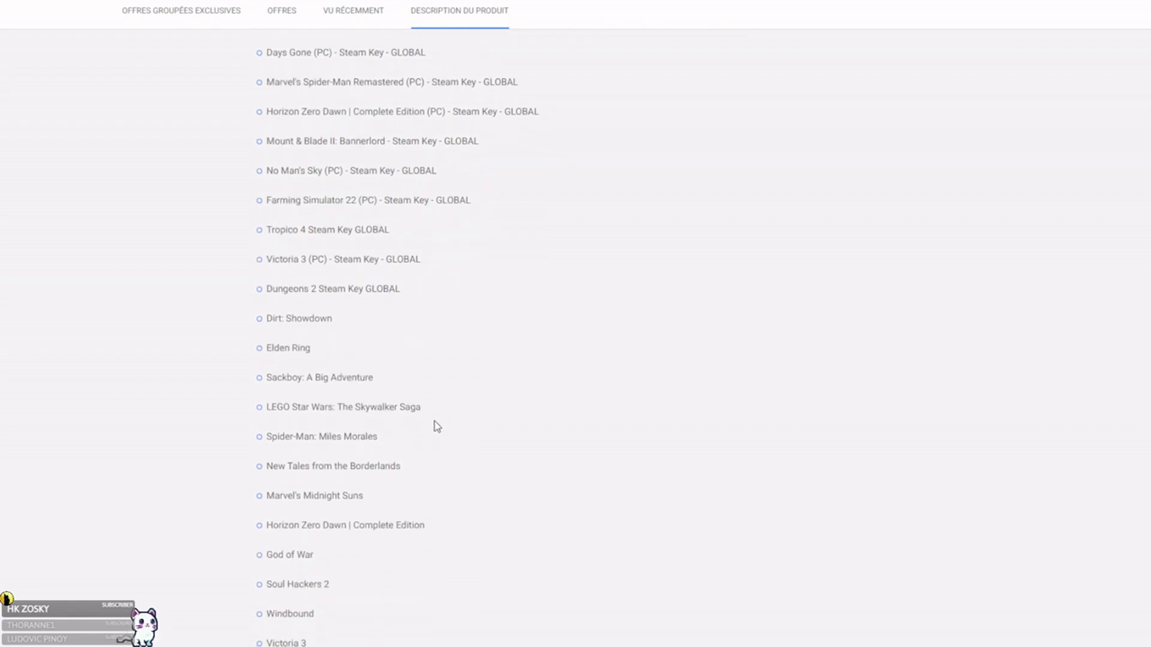
{"action": "scroll", "coordinate": [437, 426], "scroll_direction": "down", "scroll_amount": 1}
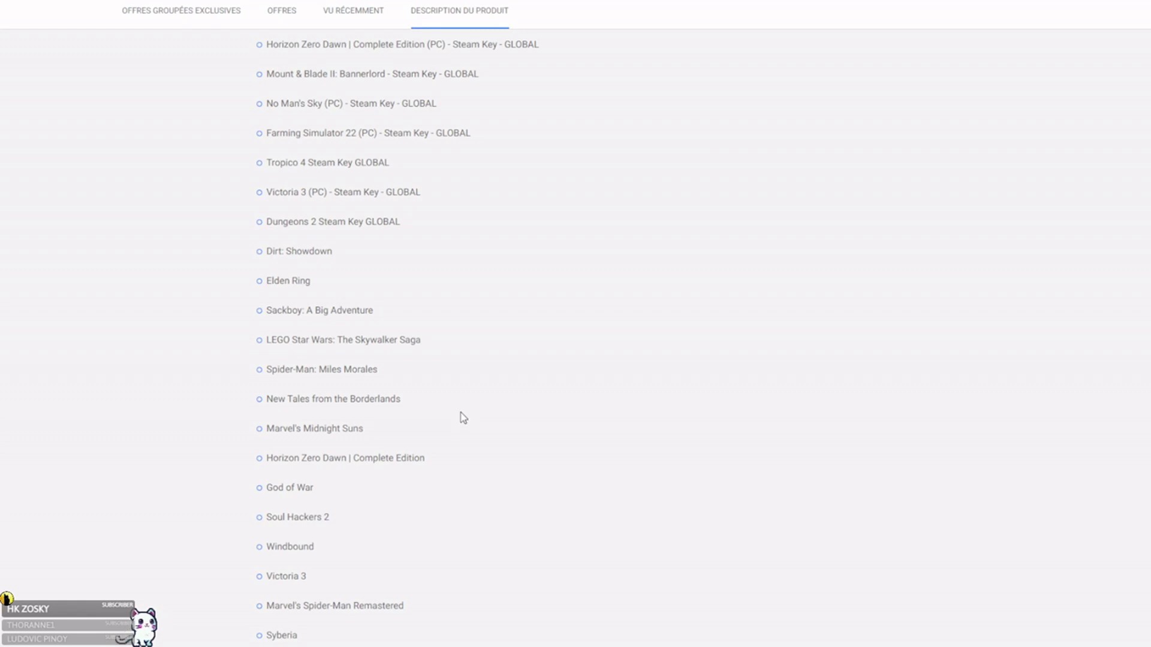
{"action": "scroll", "coordinate": [463, 418], "scroll_direction": "down", "scroll_amount": 1}
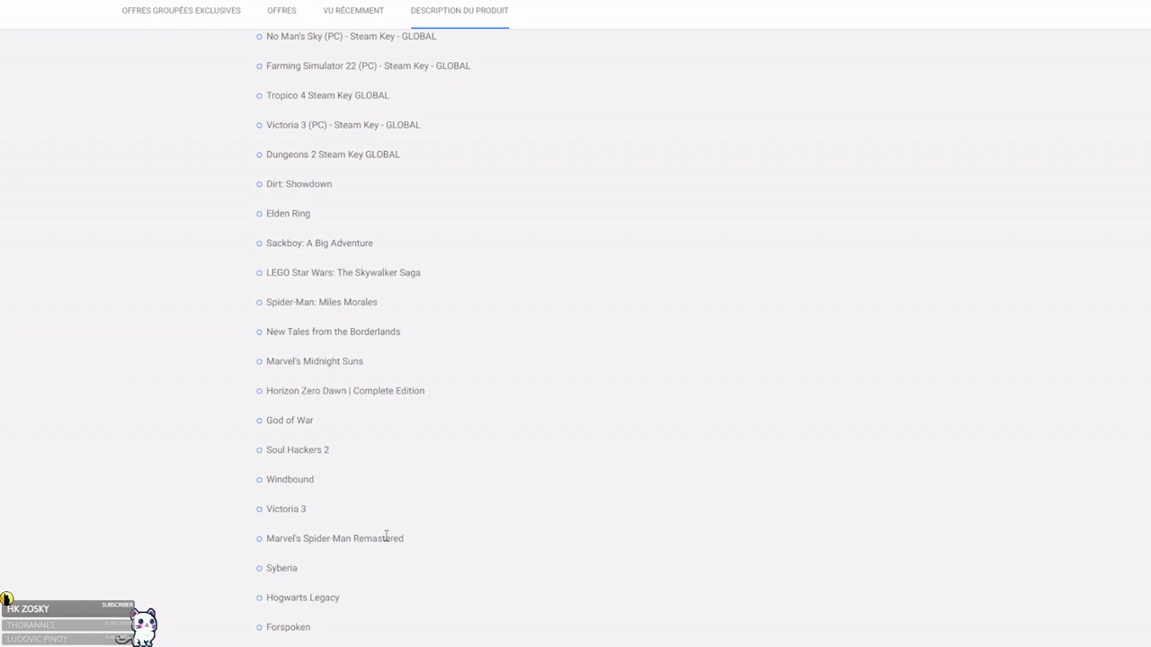
{"action": "scroll", "coordinate": [389, 539], "scroll_direction": "down", "scroll_amount": 1}
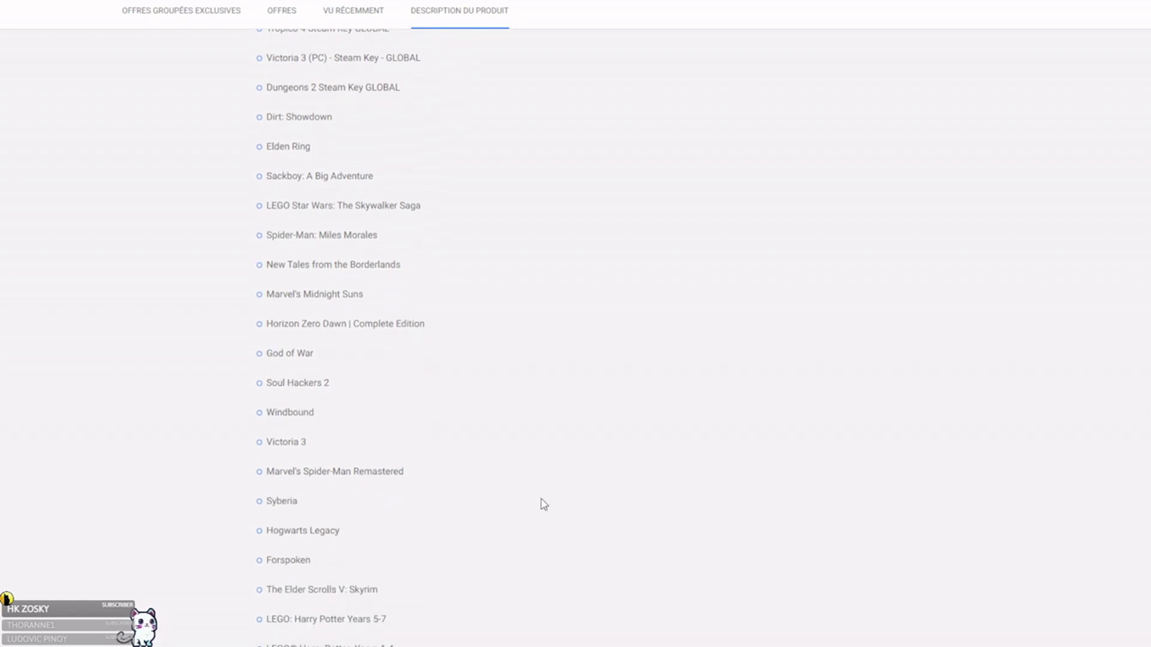
{"action": "scroll", "coordinate": [543, 504], "scroll_direction": "up", "scroll_amount": 1}
{"action": "scroll", "coordinate": [543, 504], "scroll_direction": "down", "scroll_amount": 2}
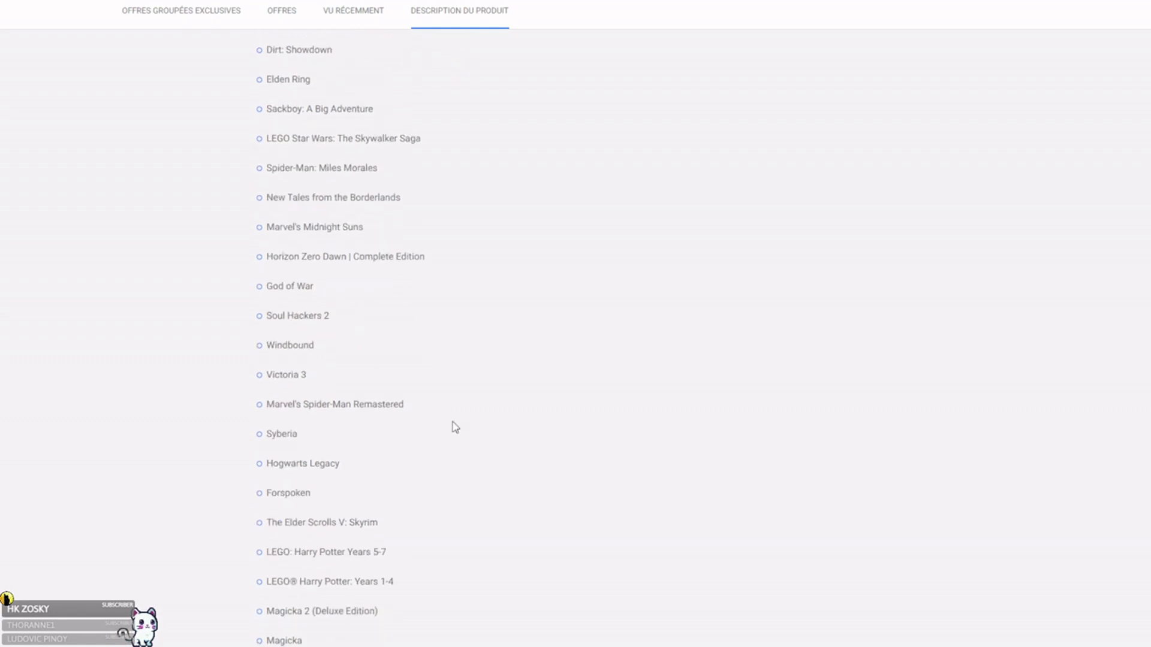
{"action": "scroll", "coordinate": [455, 427], "scroll_direction": "up", "scroll_amount": 3}
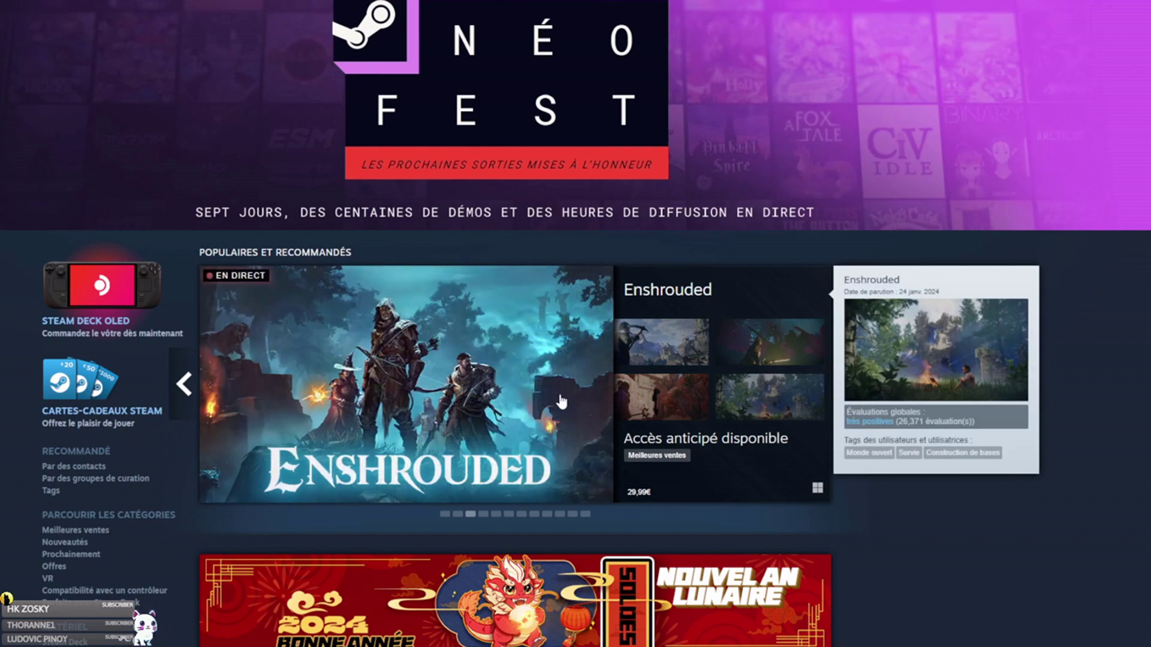
Search the Steam store for "Injustice 2 Legendary Edition".
{"action": "scroll", "coordinate": [719, 262], "scroll_direction": "up", "scroll_amount": 3}
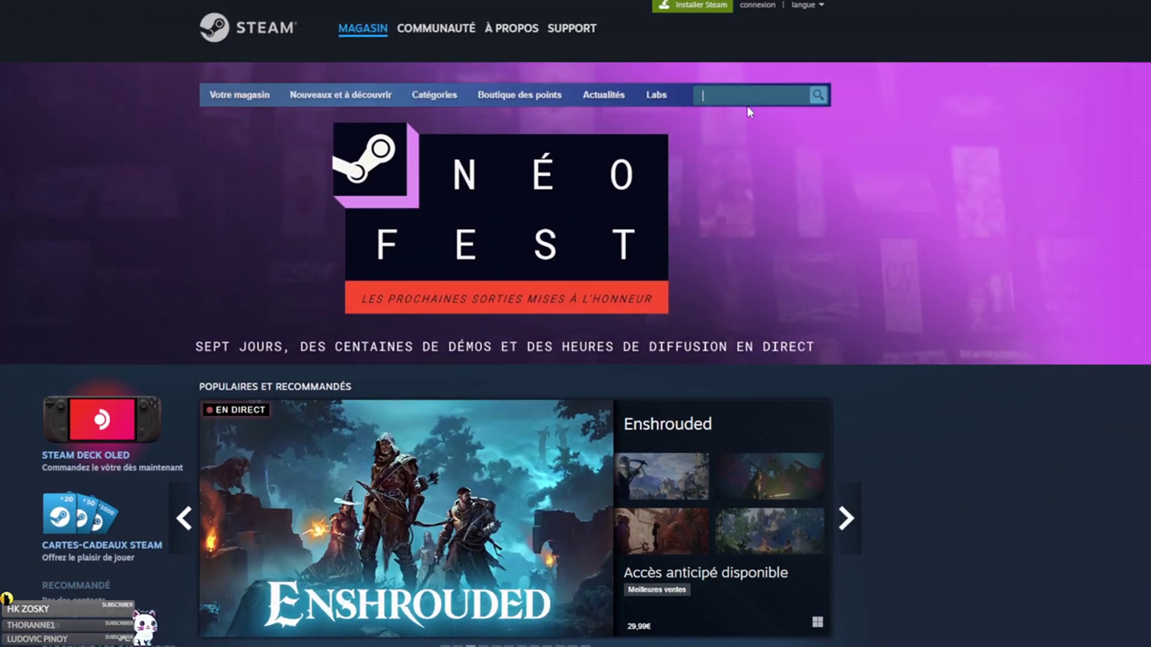
{"action": "key", "text": "ctrl+v"}
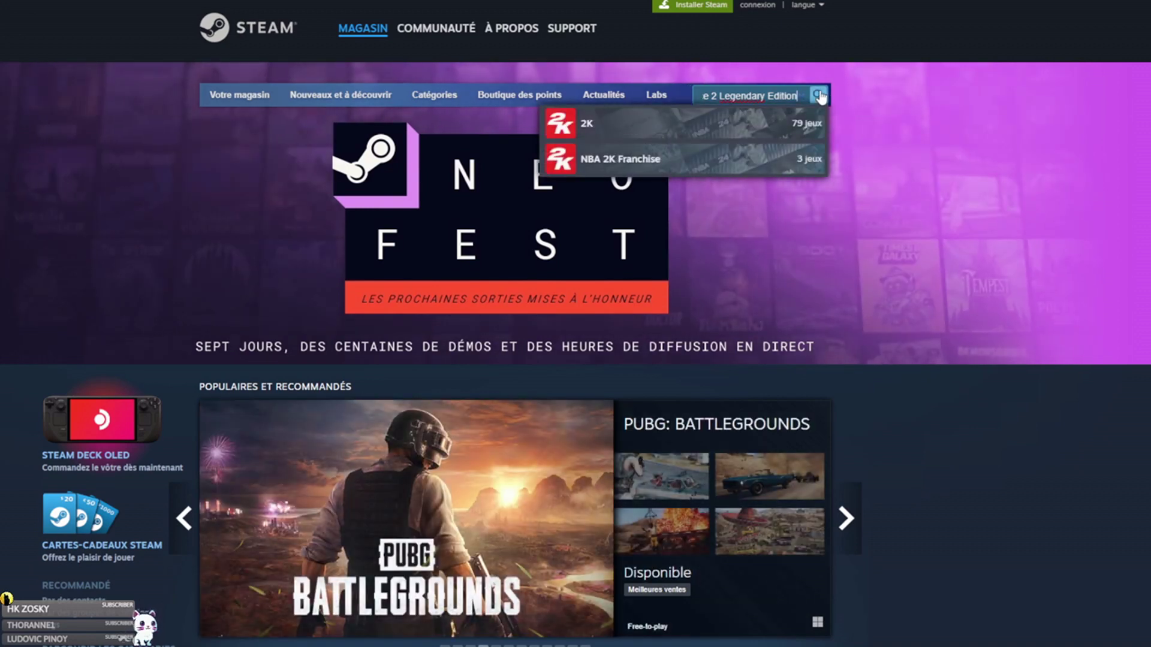
{"action": "left_click", "coordinate": [819, 90]}
Shorten the store search to "Injustice 2", open the base game's page and examine its reviews, price and trailer.
{"action": "left_click", "coordinate": [764, 99]}
{"action": "key", "text": "ctrl+v"}
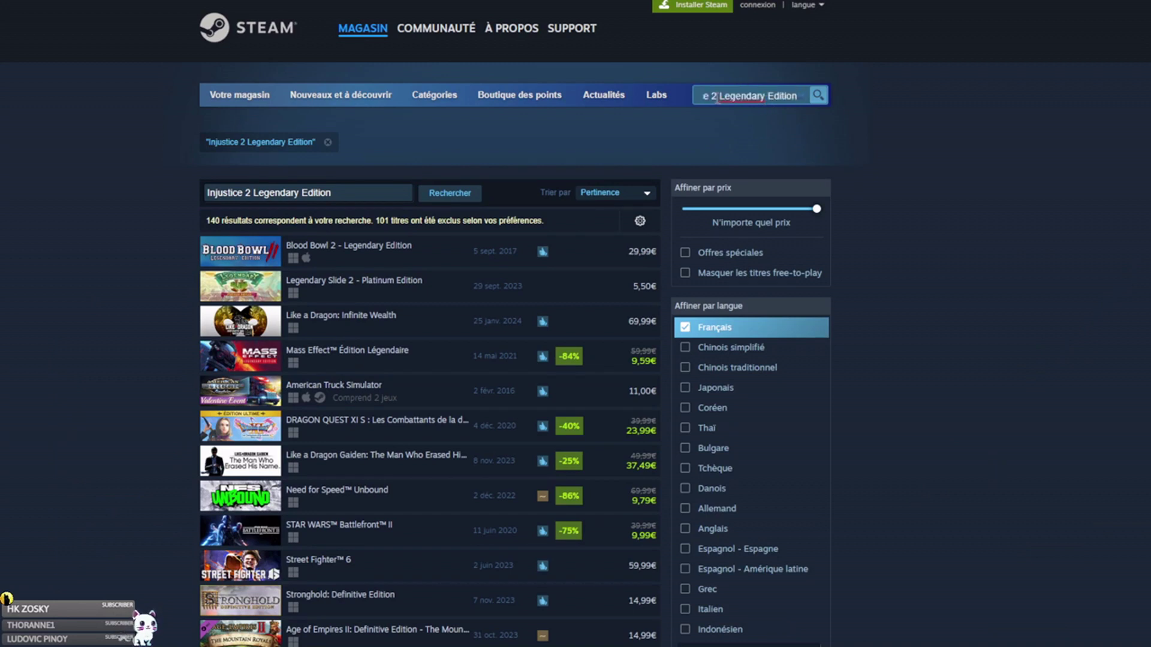
{"action": "key", "text": "Home"}
{"action": "key", "text": "ctrl+shift+Right"}
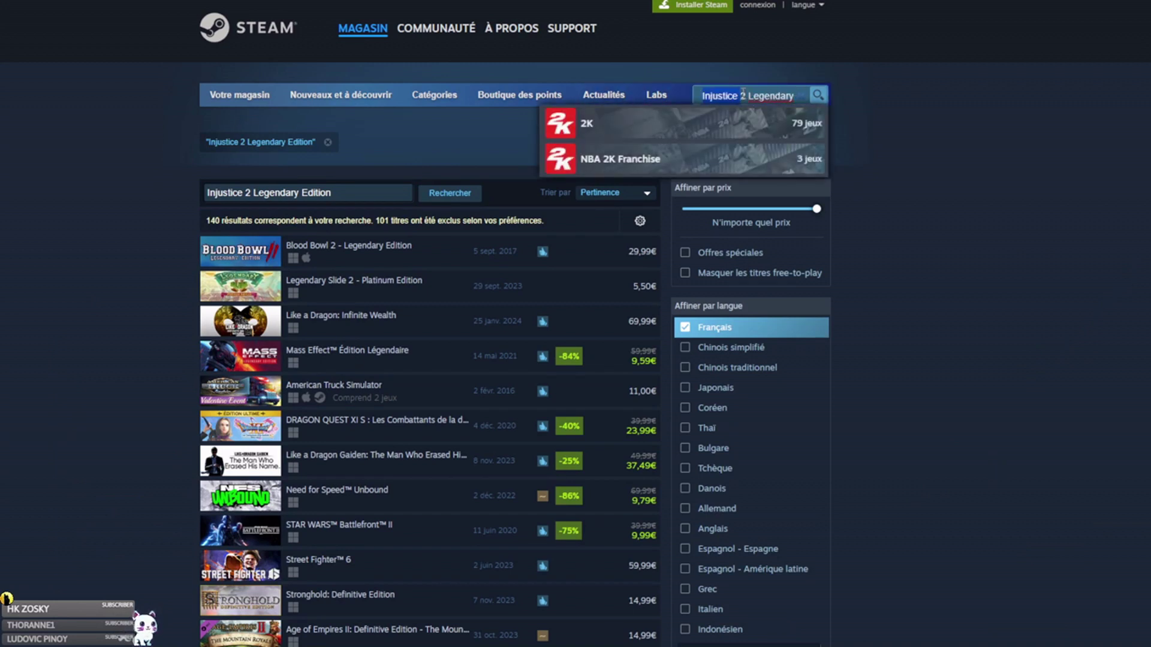
{"action": "key", "text": "Right"}
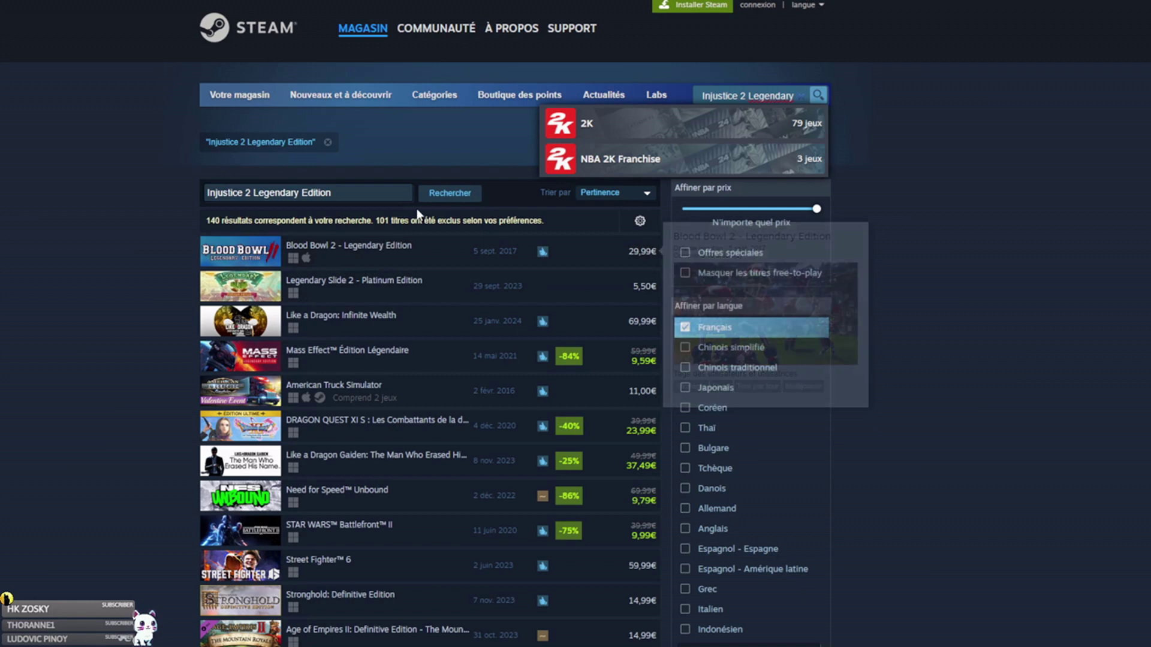
{"action": "key", "text": "shift+End"}
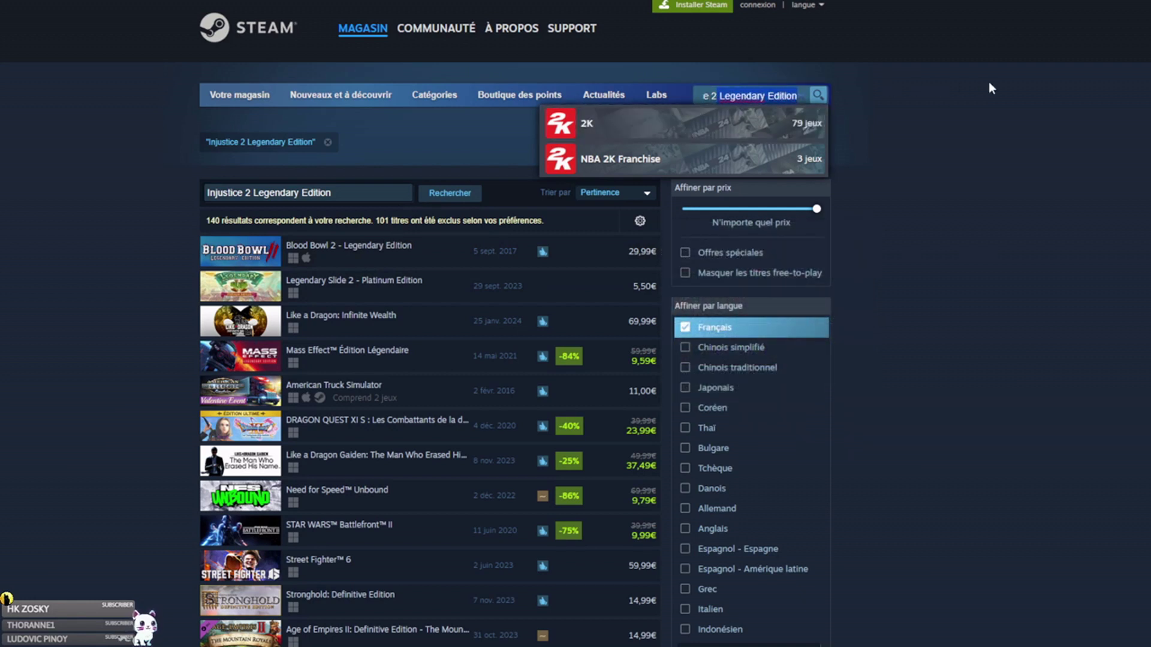
{"action": "key", "text": "BackSpace"}
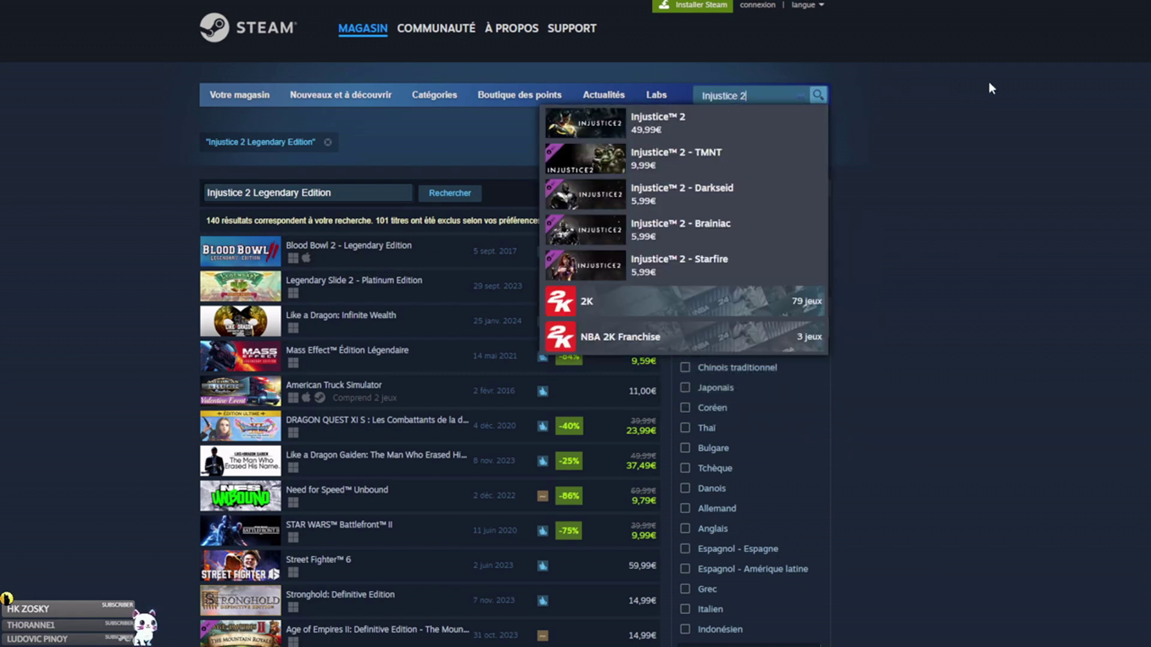
{"action": "left_click", "coordinate": [704, 139]}
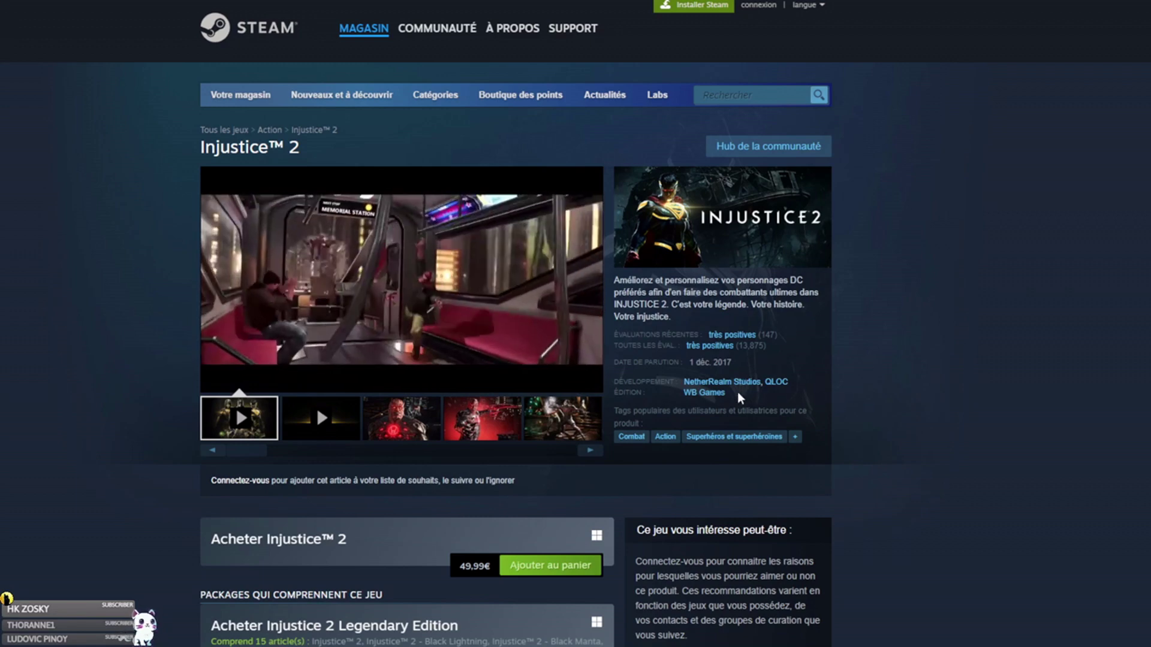
{"action": "mouse_move", "coordinate": [433, 273]}
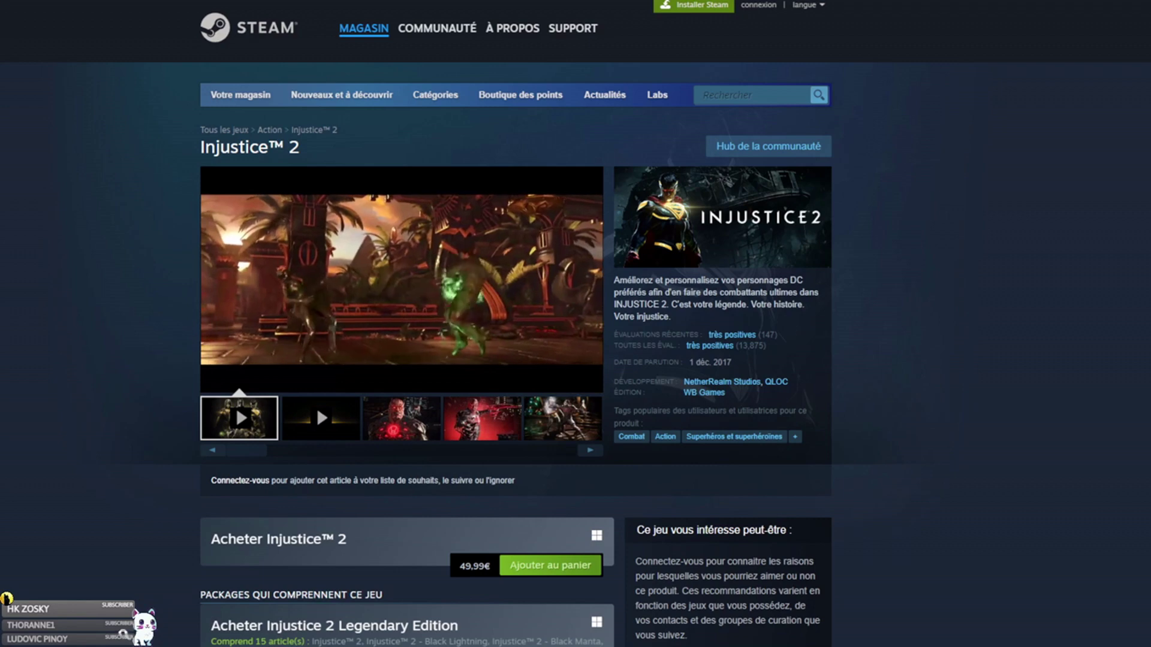
Open the "Last Room" page through the store search and examine its user reviews, trailer and price.
{"action": "left_click", "coordinate": [751, 92]}
{"action": "type", "text": "Last Room"}
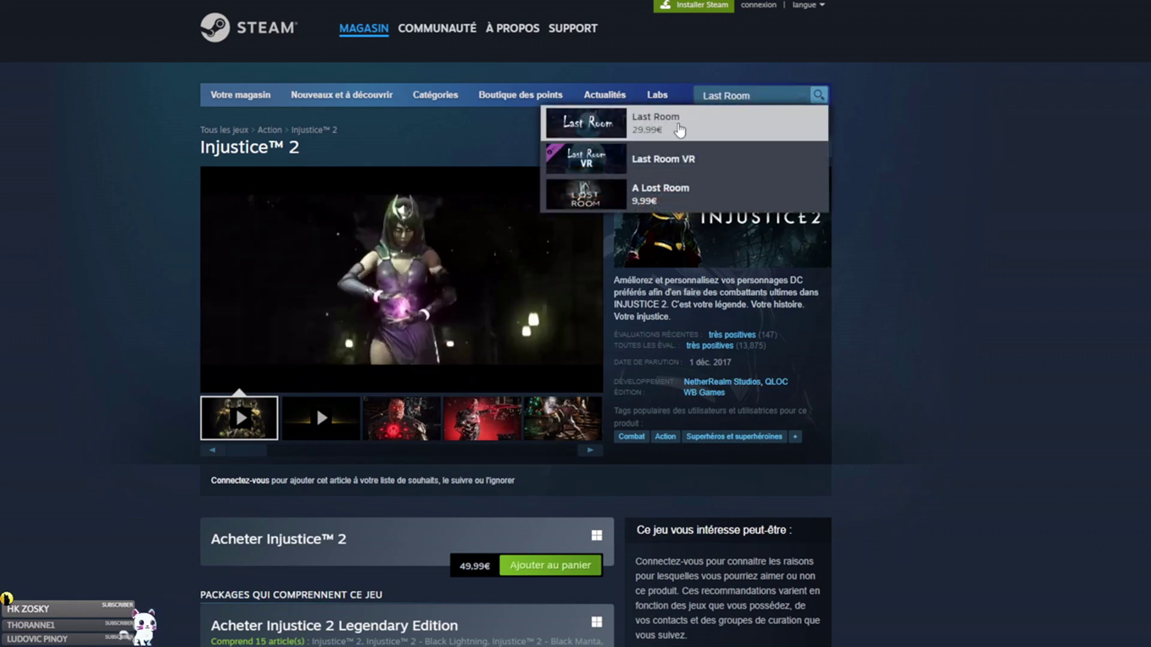
{"action": "left_click", "coordinate": [679, 128]}
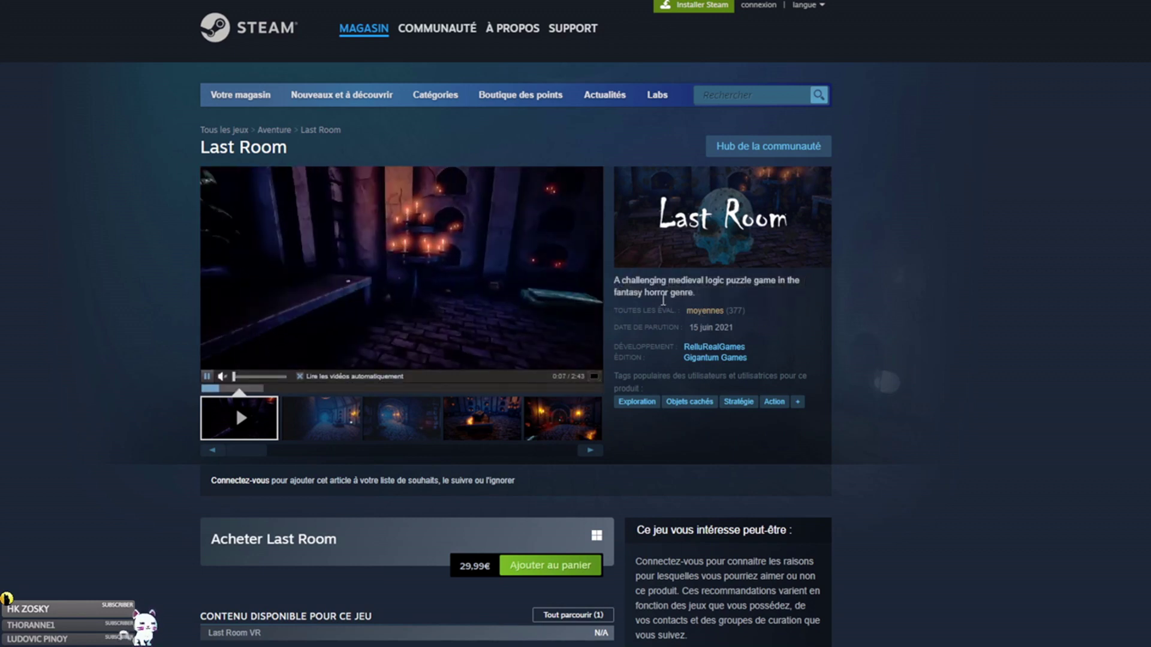
{"action": "mouse_move", "coordinate": [708, 318]}
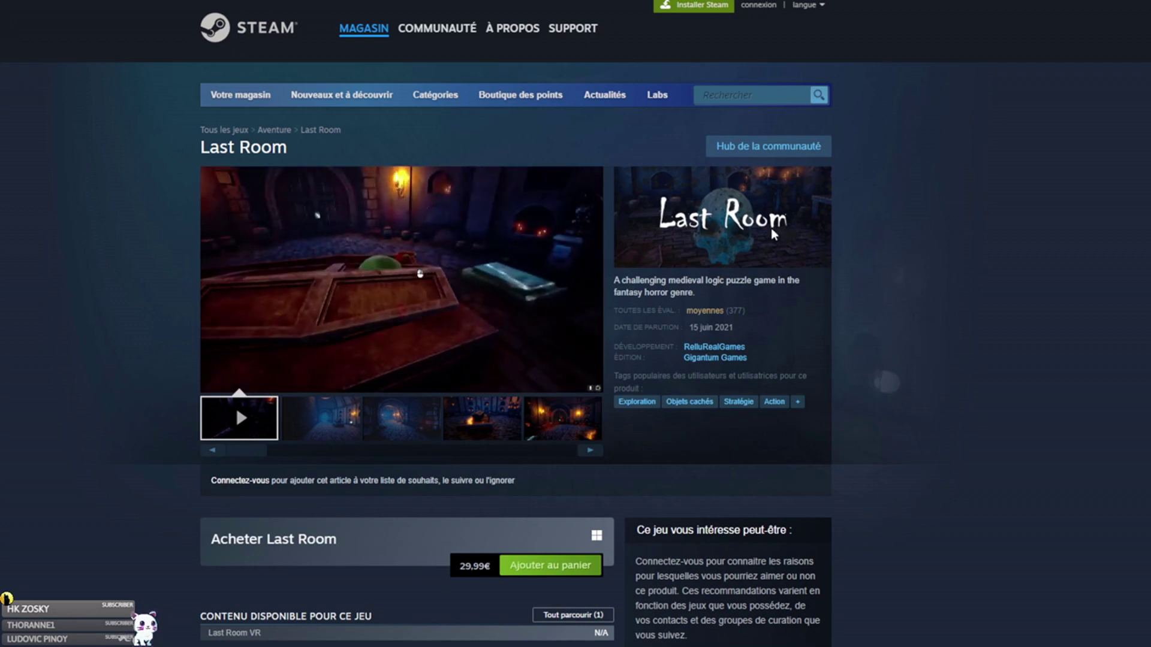
{"action": "mouse_move", "coordinate": [380, 195]}
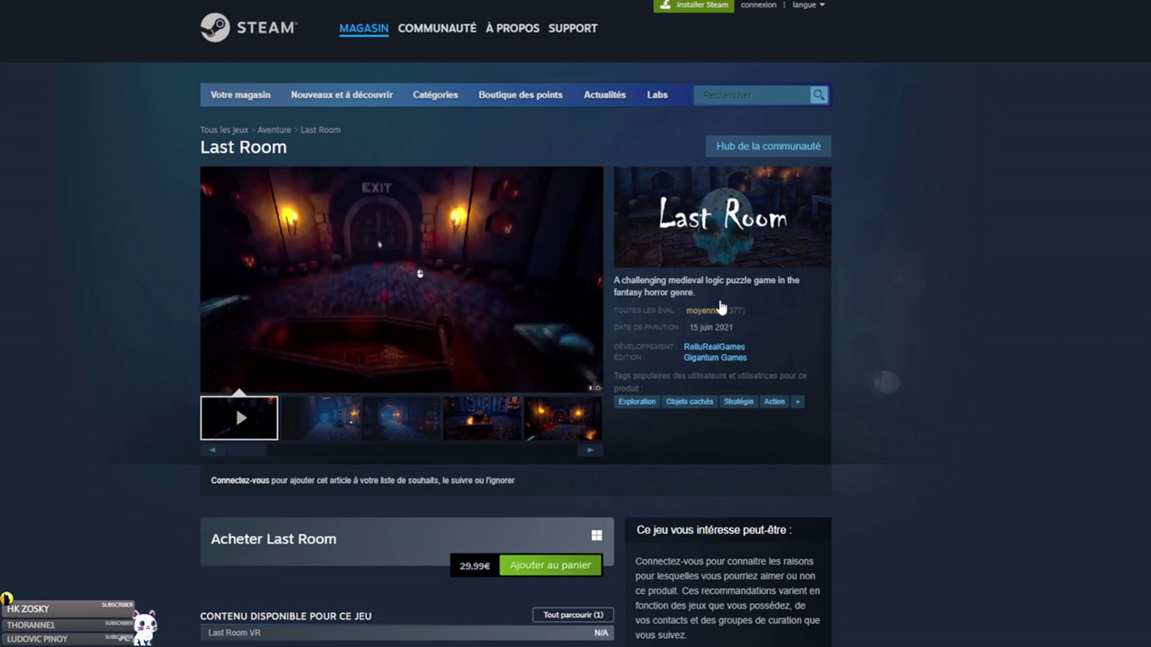
{"action": "mouse_move", "coordinate": [409, 175]}
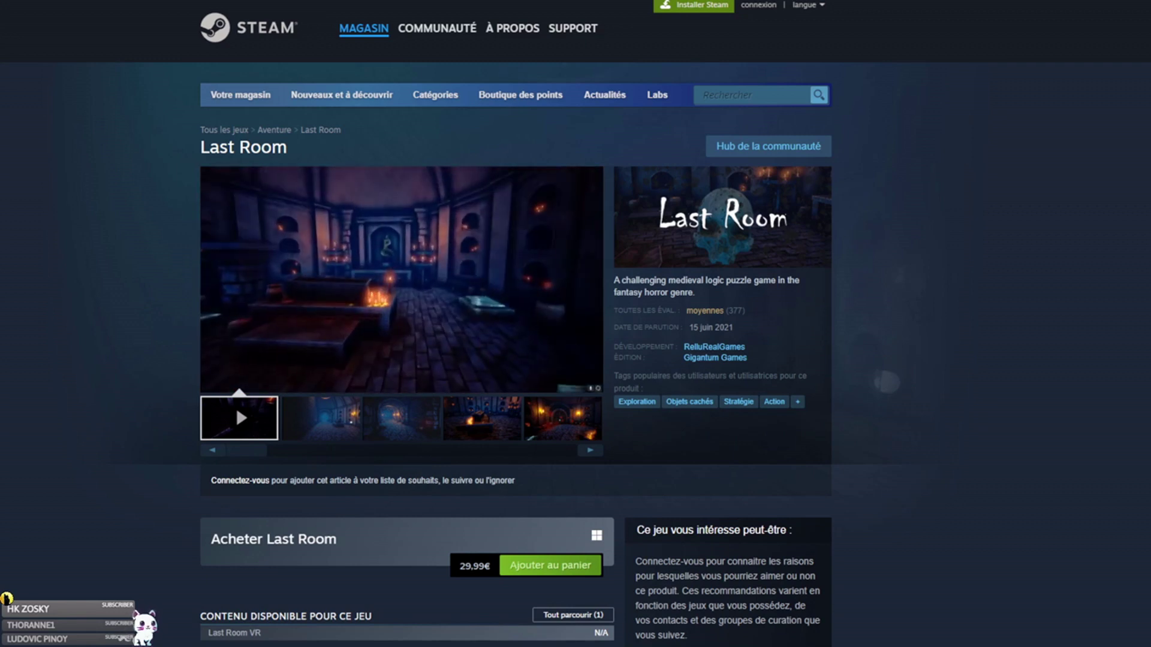
Open the "LEGO Batman 3: Beyond Gotham" page through the store search and examine its user reviews and trailer.
{"action": "left_click", "coordinate": [729, 96]}
{"action": "type", "text": "Batman 3 Beyond Gotham"}
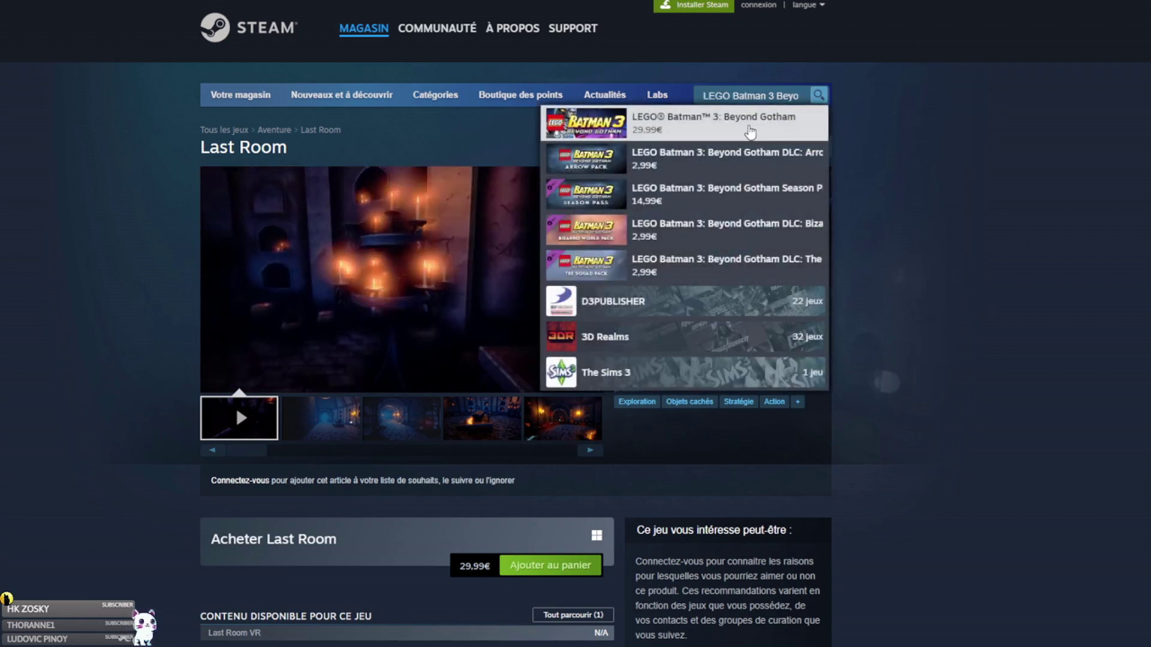
{"action": "left_click", "coordinate": [738, 133]}
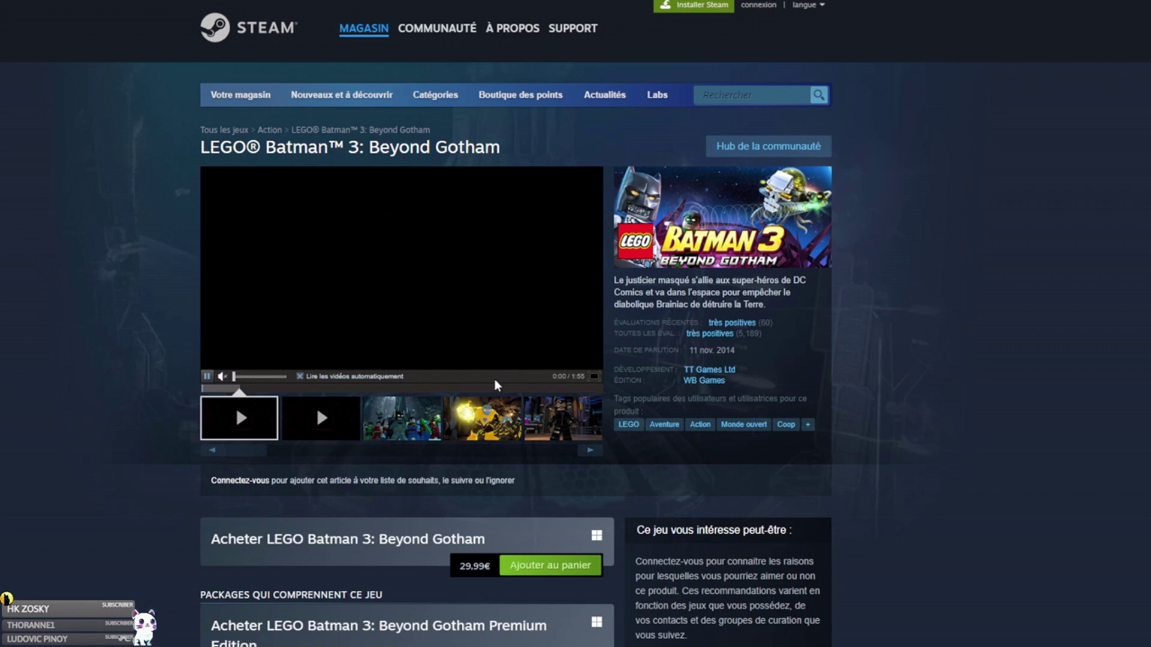
{"action": "mouse_move", "coordinate": [773, 333]}
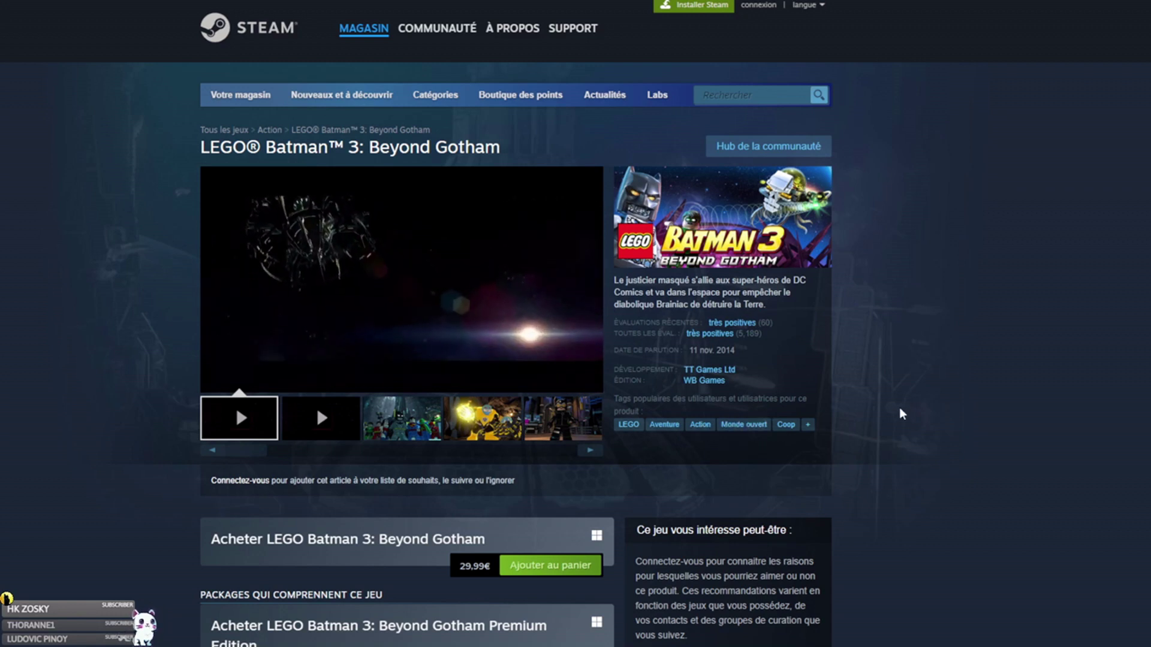
{"action": "mouse_move", "coordinate": [730, 339]}
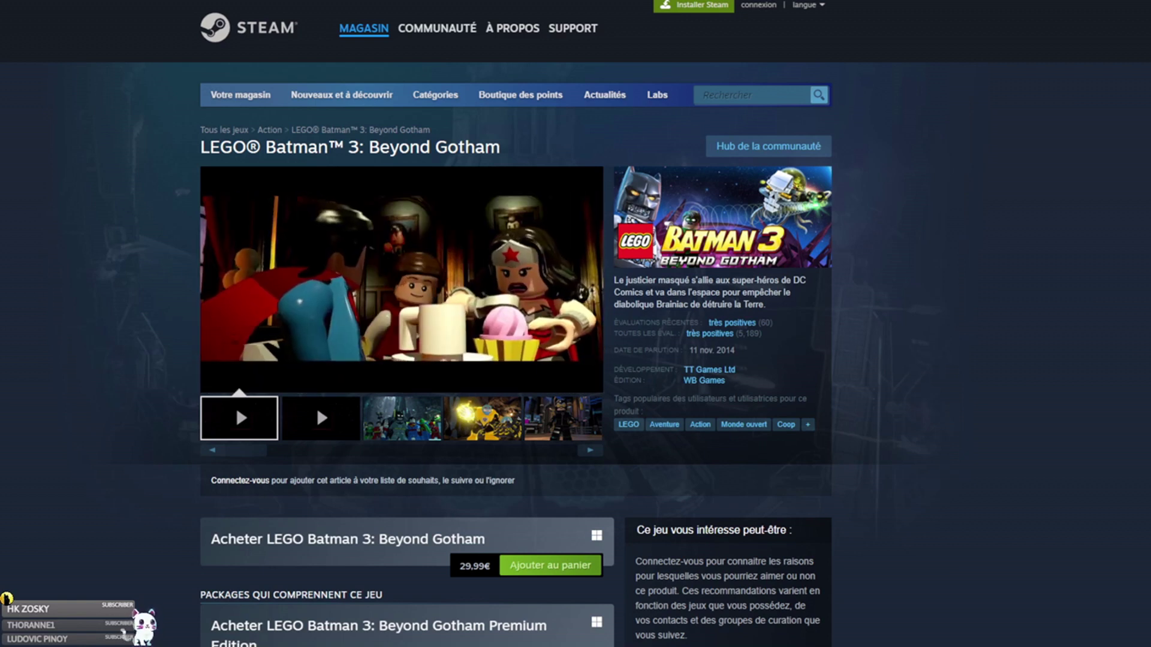
Open the "Metal: Hellsinger" page through the store search and examine its trailers, user reviews and price.
{"action": "left_click", "coordinate": [749, 94]}
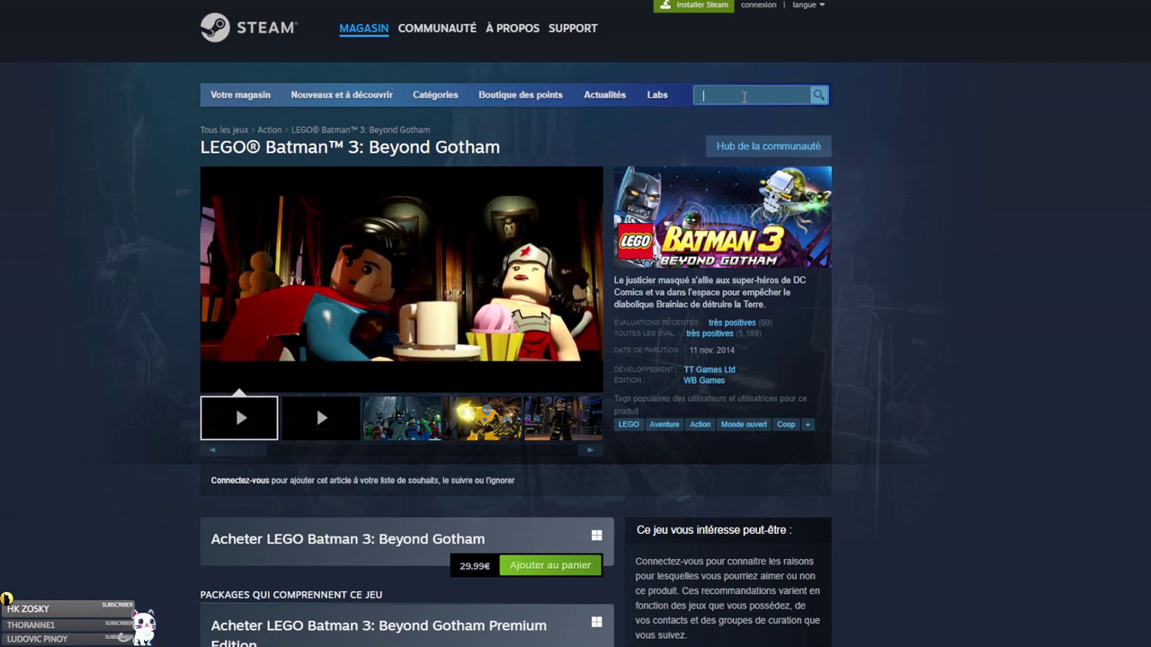
{"action": "type", "text": "Metal Hellsinger"}
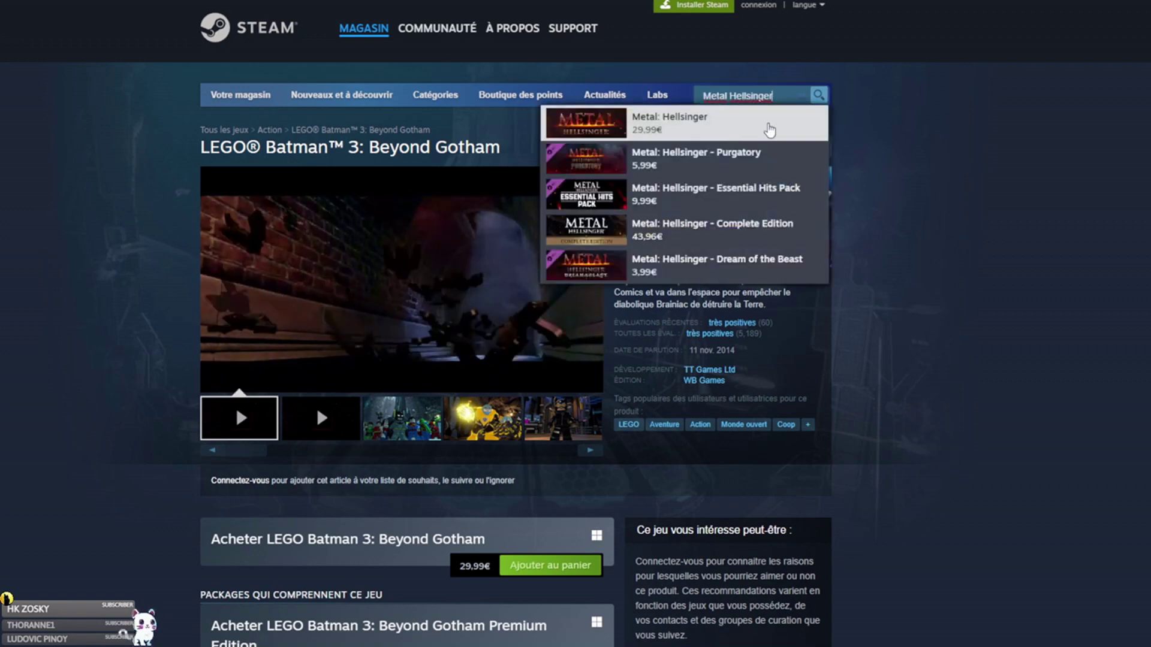
{"action": "left_click", "coordinate": [746, 132]}
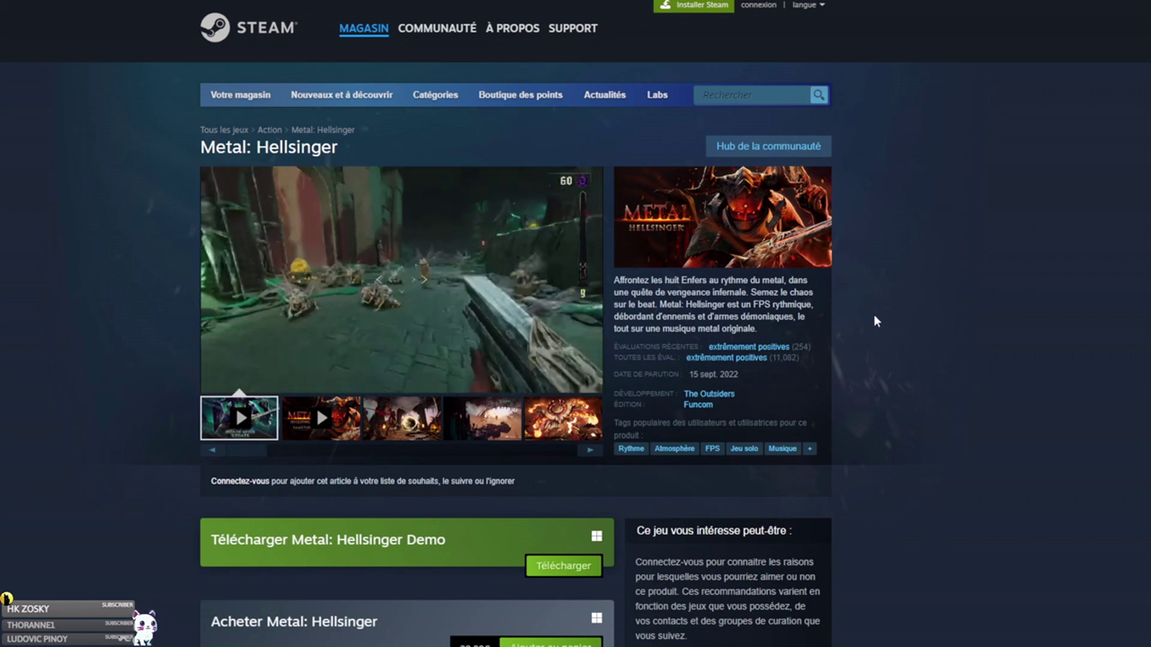
{"action": "scroll", "coordinate": [872, 320], "scroll_direction": "down", "scroll_amount": 1}
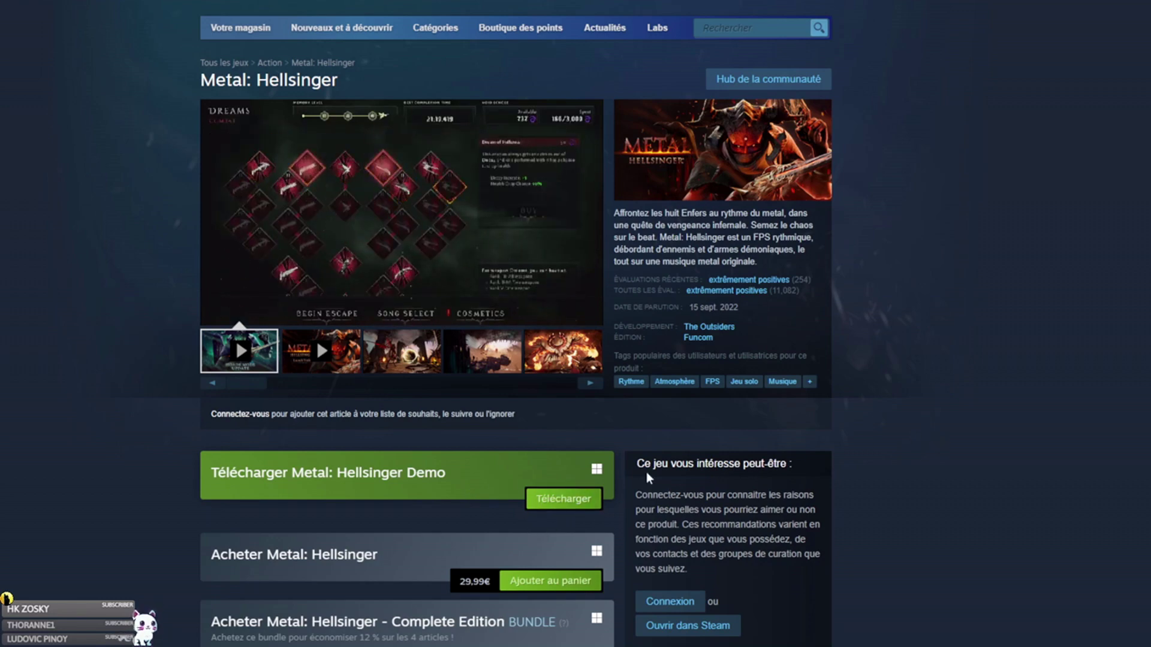
{"action": "scroll", "coordinate": [552, 531], "scroll_direction": "up", "scroll_amount": 1}
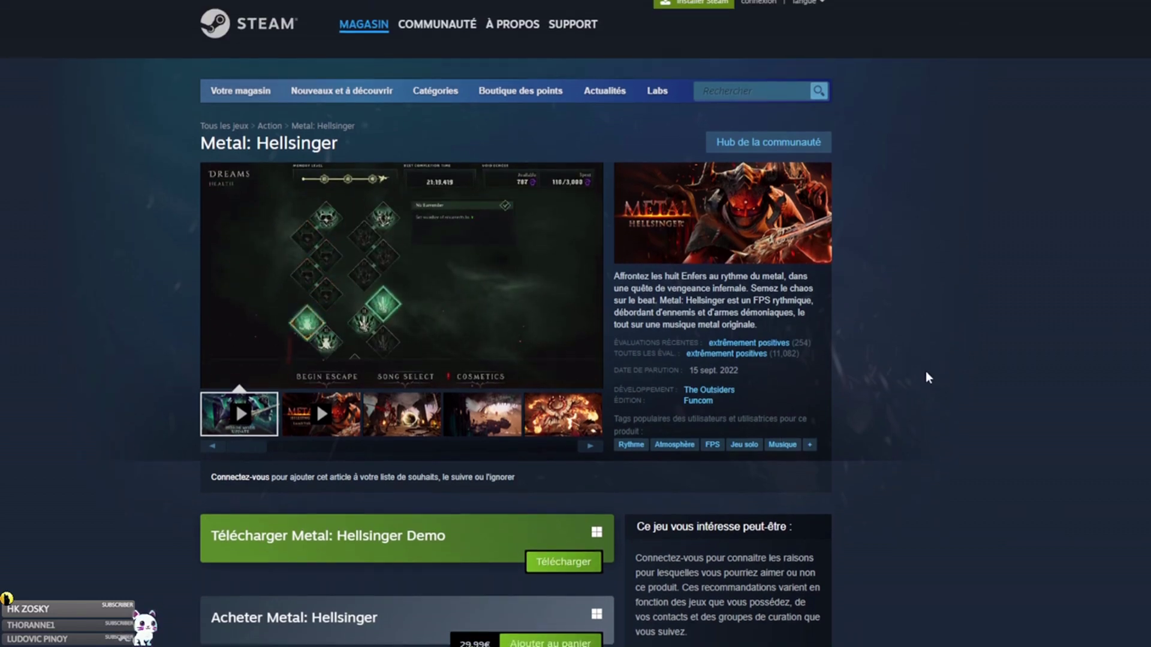
{"action": "scroll", "coordinate": [928, 377], "scroll_direction": "down", "scroll_amount": 1}
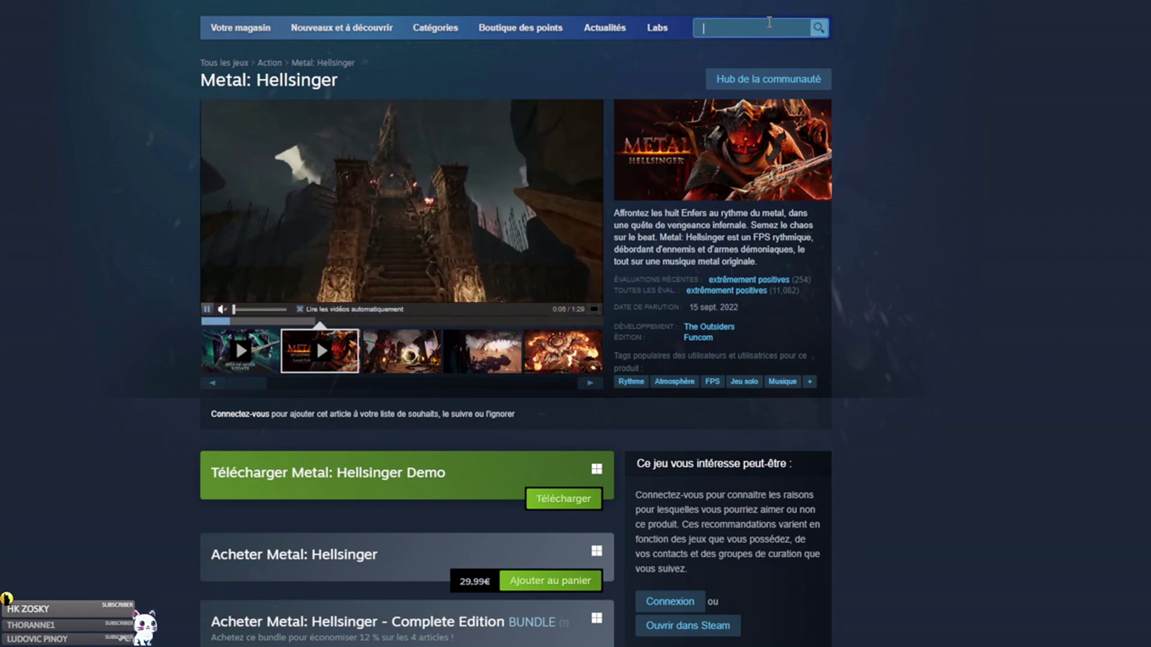
Search the store for "NASCAR Heat 5", open the Ultimate Edition bundle and review the items included in it.
{"action": "left_click", "coordinate": [732, 28]}
{"action": "type", "text": "NASCAR Heat 5"}
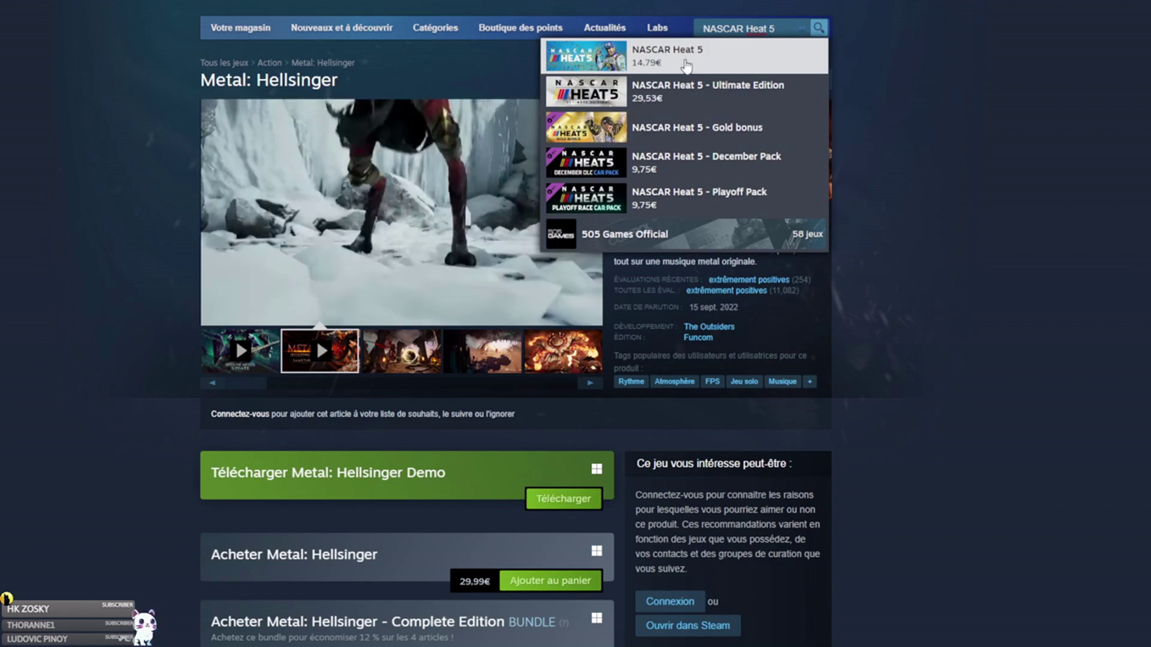
{"action": "left_click", "coordinate": [713, 100]}
{"action": "scroll", "coordinate": [509, 389], "scroll_direction": "down", "scroll_amount": 5}
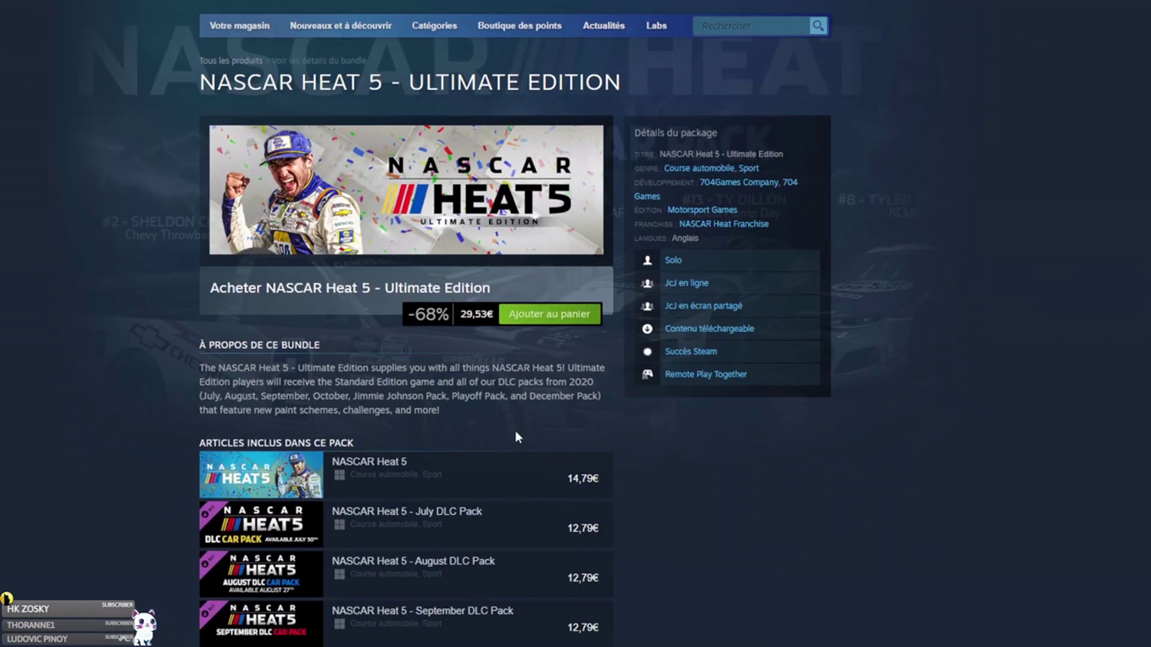
{"action": "scroll", "coordinate": [498, 252], "scroll_direction": "down", "scroll_amount": 2}
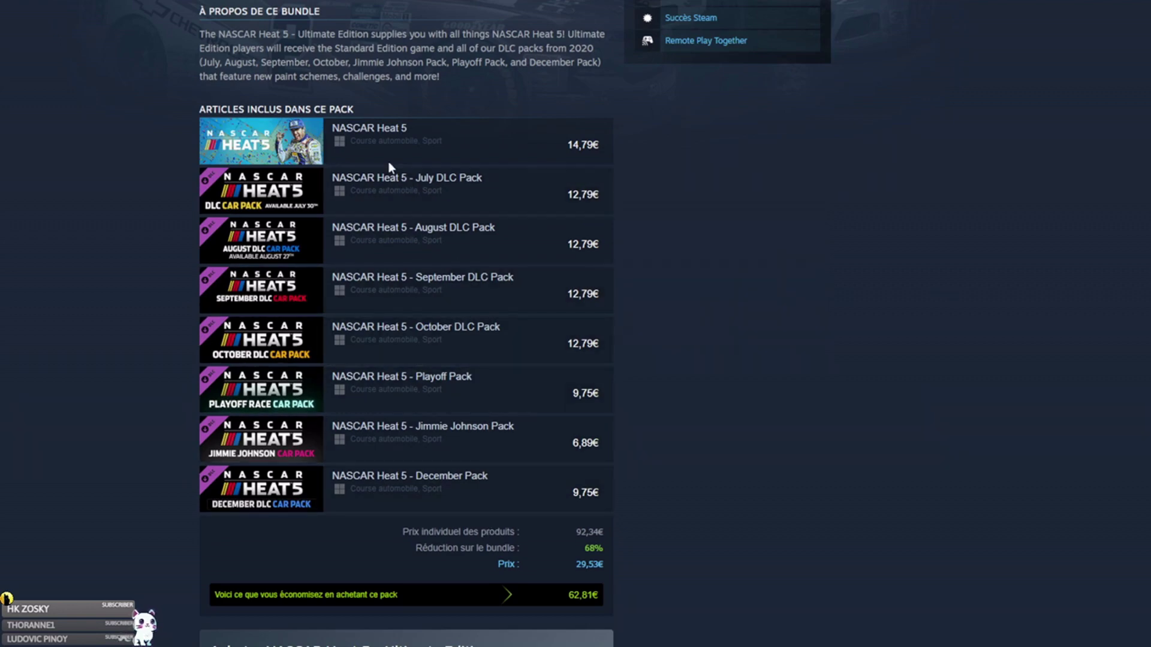
Open the base NASCAR Heat 5 page from the bundle contents and examine its price, user reviews and screenshots.
{"action": "mouse_move", "coordinate": [373, 138]}
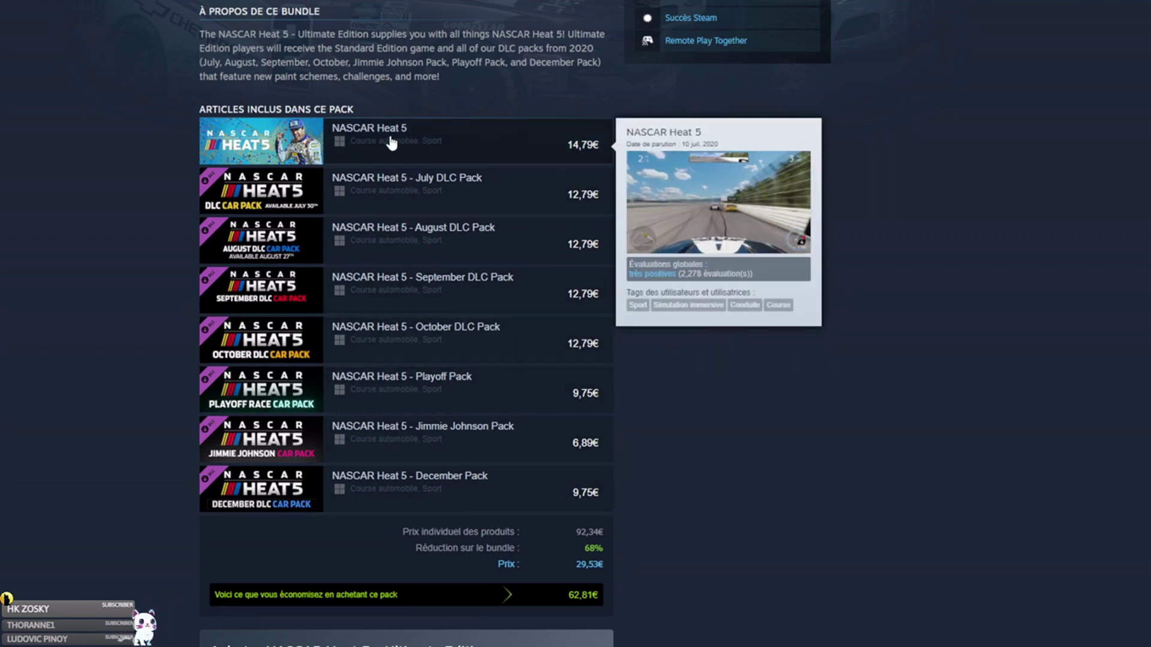
{"action": "left_click", "coordinate": [393, 147]}
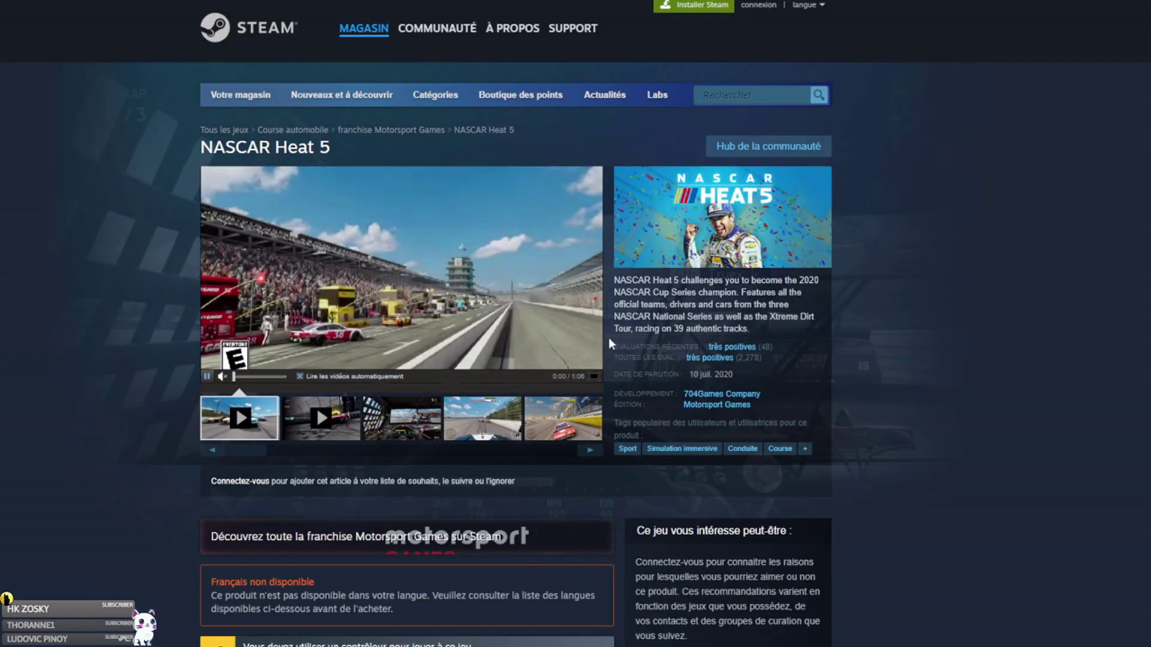
{"action": "scroll", "coordinate": [835, 415], "scroll_direction": "down", "scroll_amount": 2}
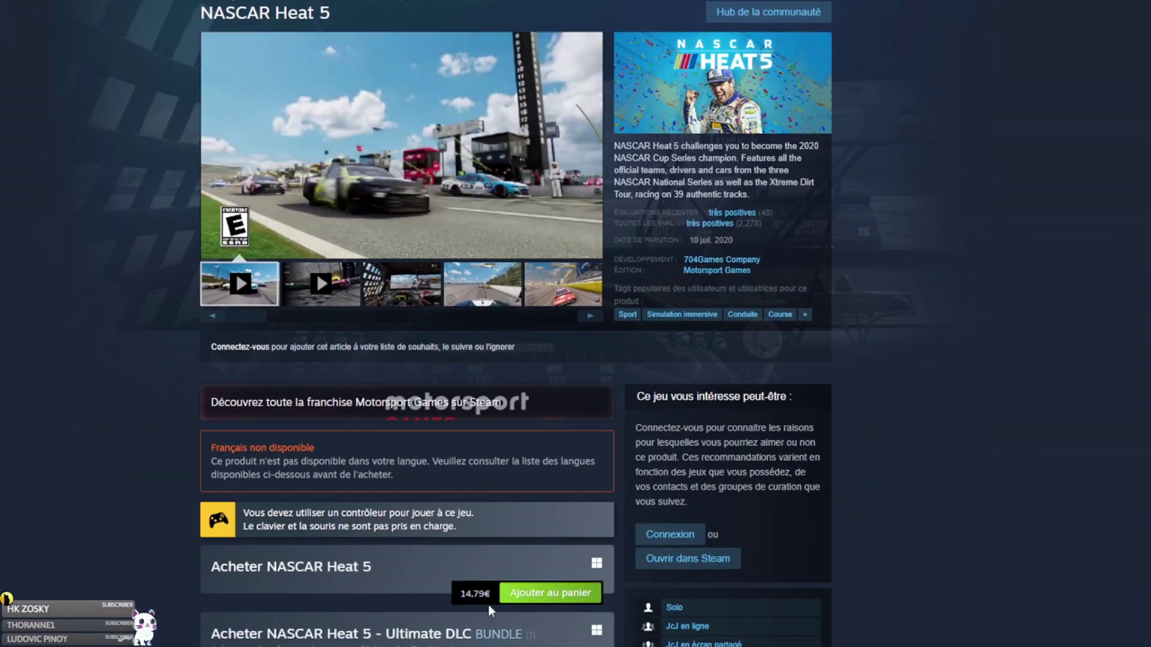
{"action": "mouse_move", "coordinate": [712, 231]}
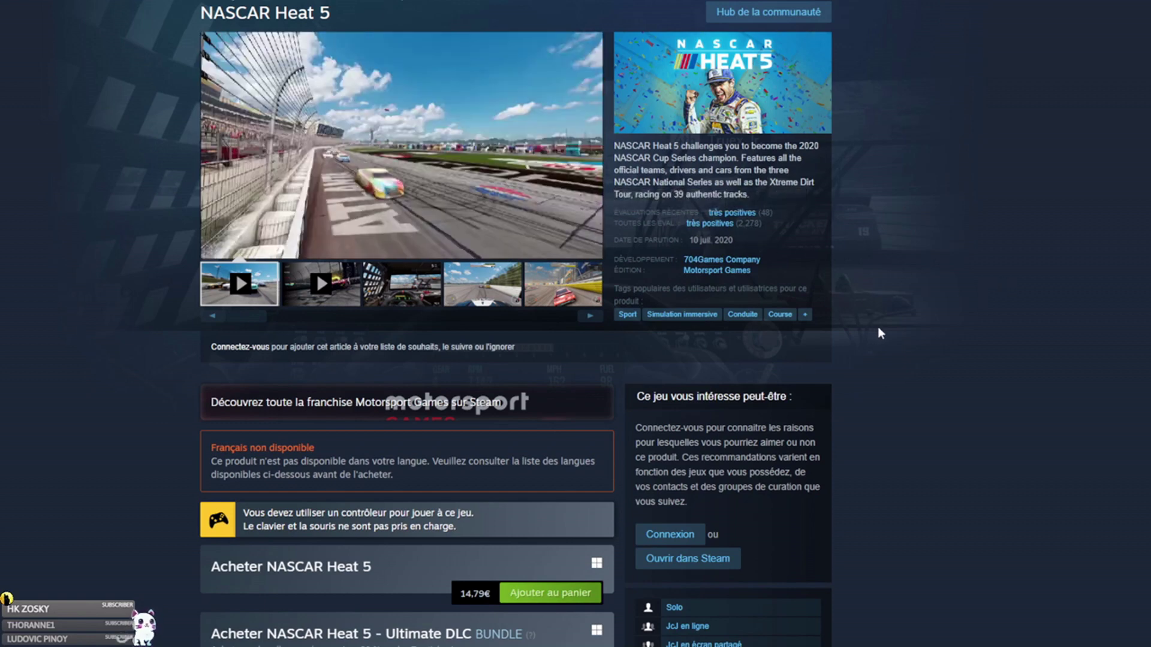
{"action": "left_click", "coordinate": [406, 288]}
{"action": "left_click", "coordinate": [493, 295]}
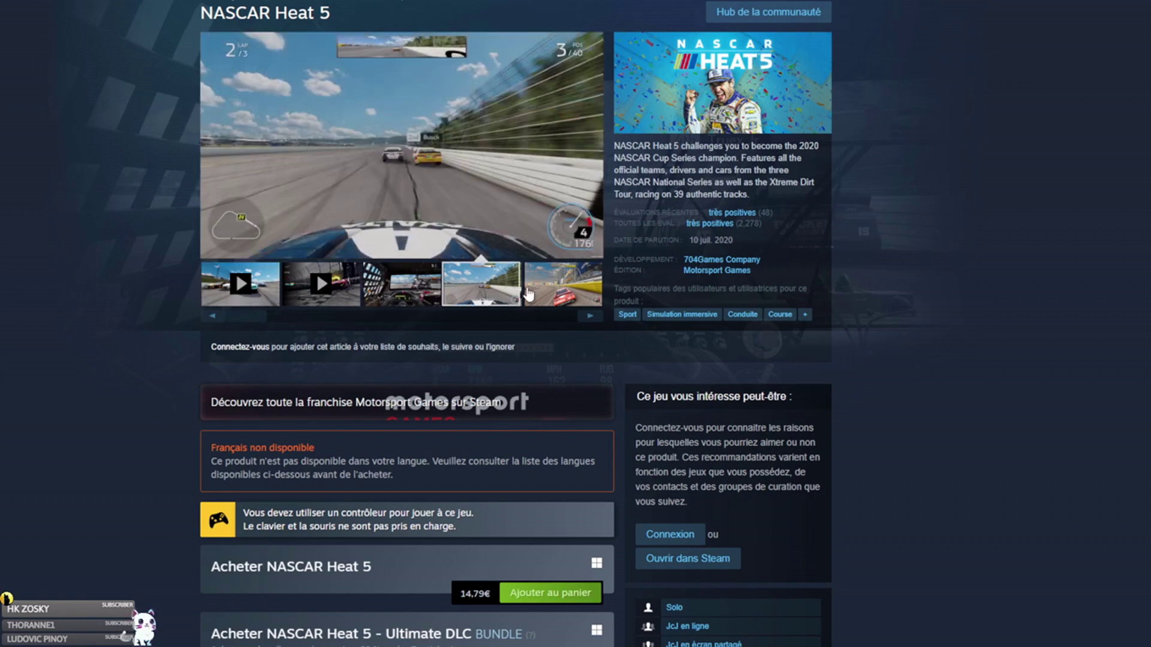
{"action": "left_click", "coordinate": [555, 288]}
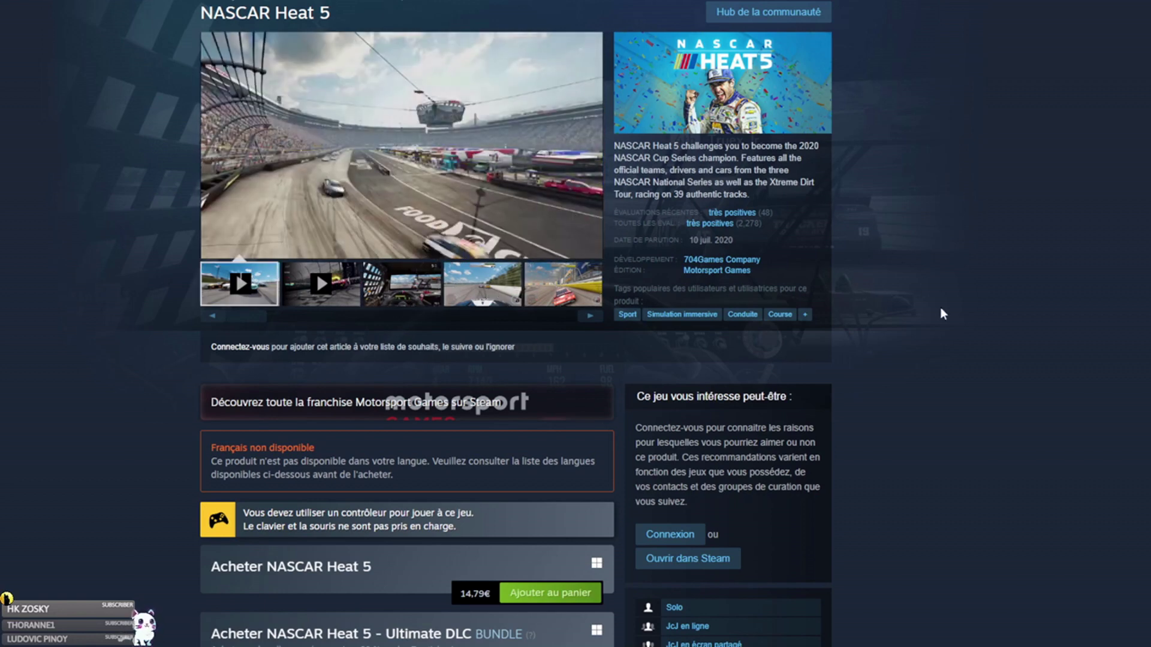
Examine the purchase bundles and the fully expanded list of downloadable content on the NASCAR Heat 5 page.
{"action": "scroll", "coordinate": [943, 362], "scroll_direction": "down", "scroll_amount": 3}
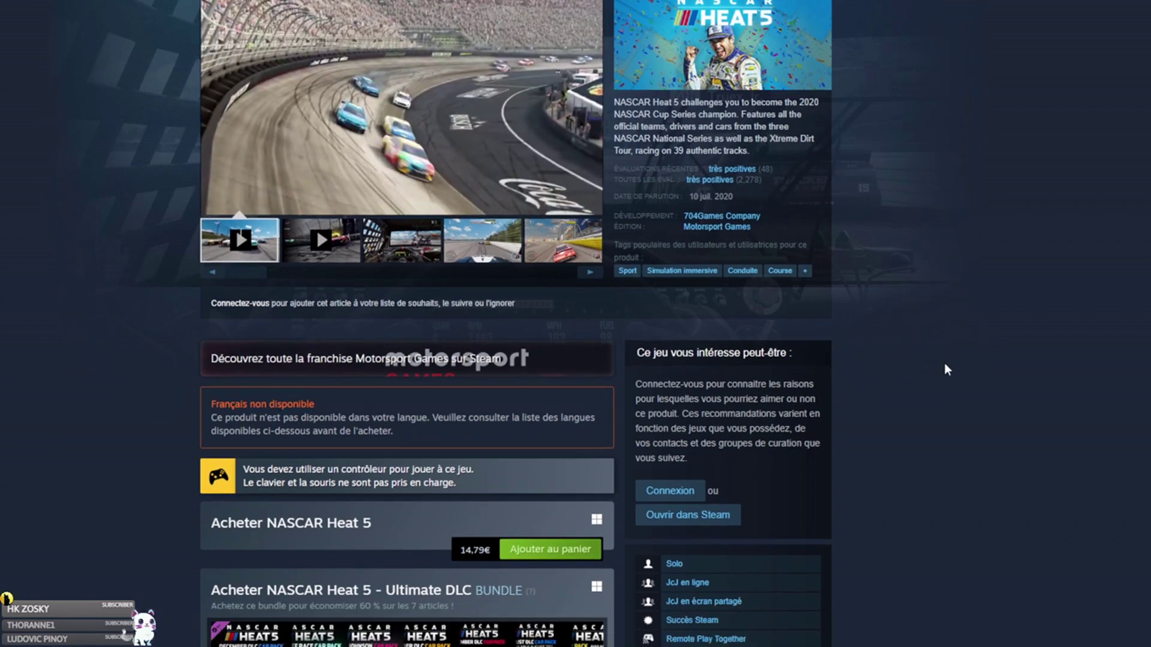
{"action": "scroll", "coordinate": [899, 211], "scroll_direction": "down", "scroll_amount": 3}
{"action": "scroll", "coordinate": [902, 210], "scroll_direction": "down", "scroll_amount": 3}
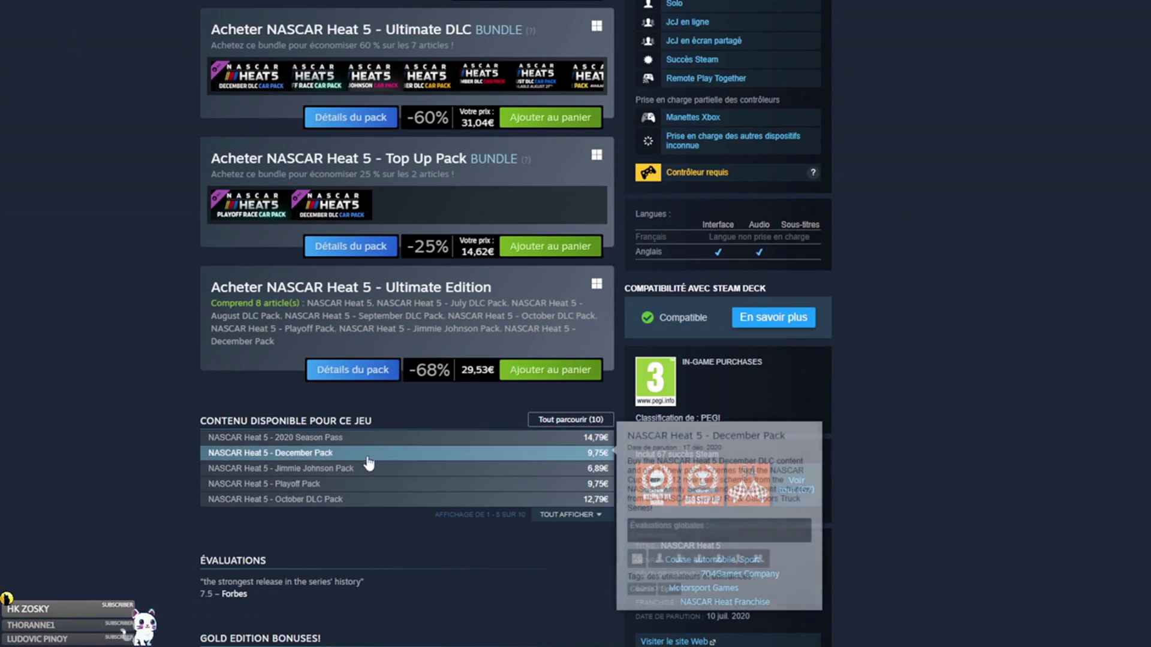
{"action": "left_click", "coordinate": [567, 515]}
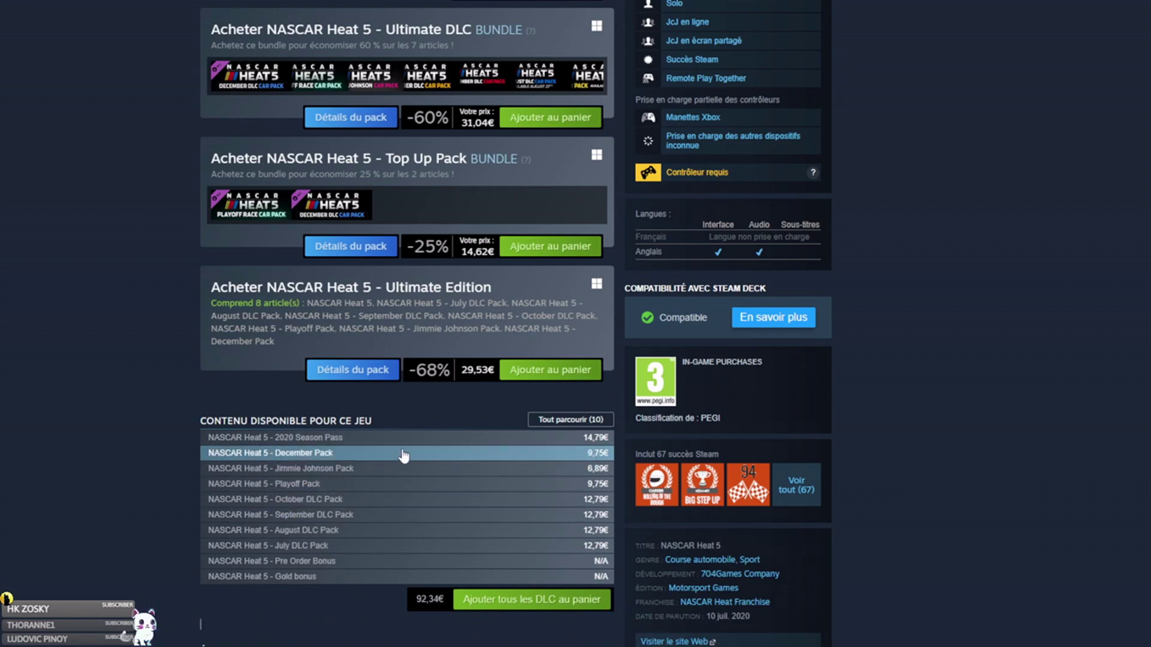
{"action": "mouse_move", "coordinate": [405, 448]}
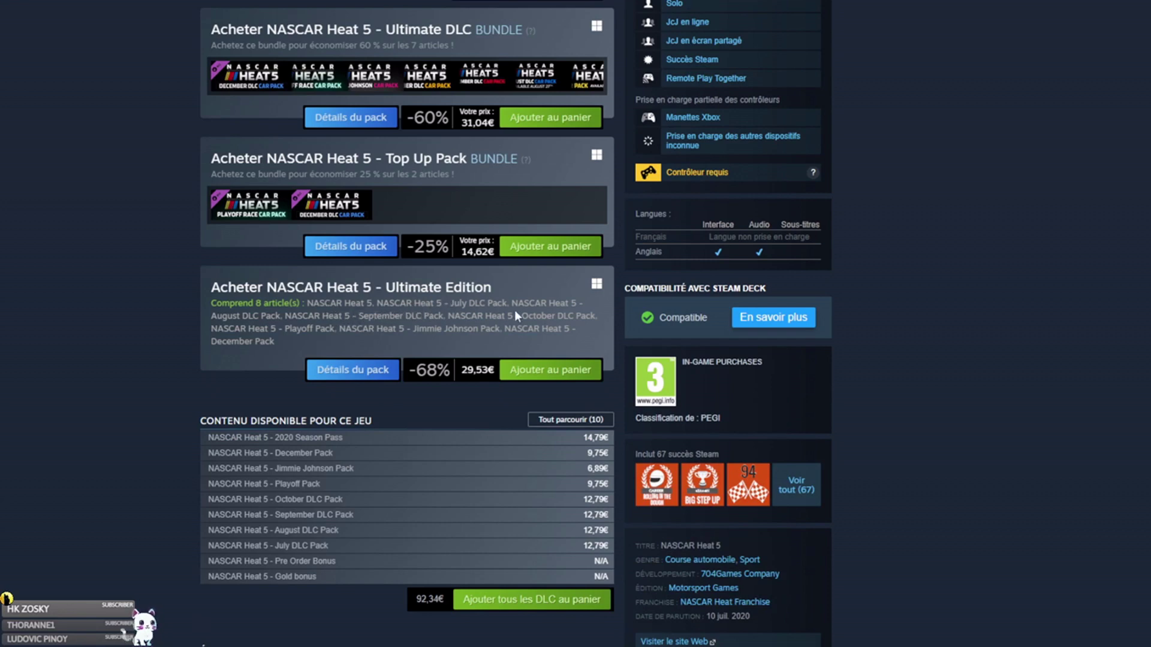
{"action": "scroll", "coordinate": [411, 489], "scroll_direction": "up", "scroll_amount": 2}
{"action": "scroll", "coordinate": [411, 486], "scroll_direction": "up", "scroll_amount": 1}
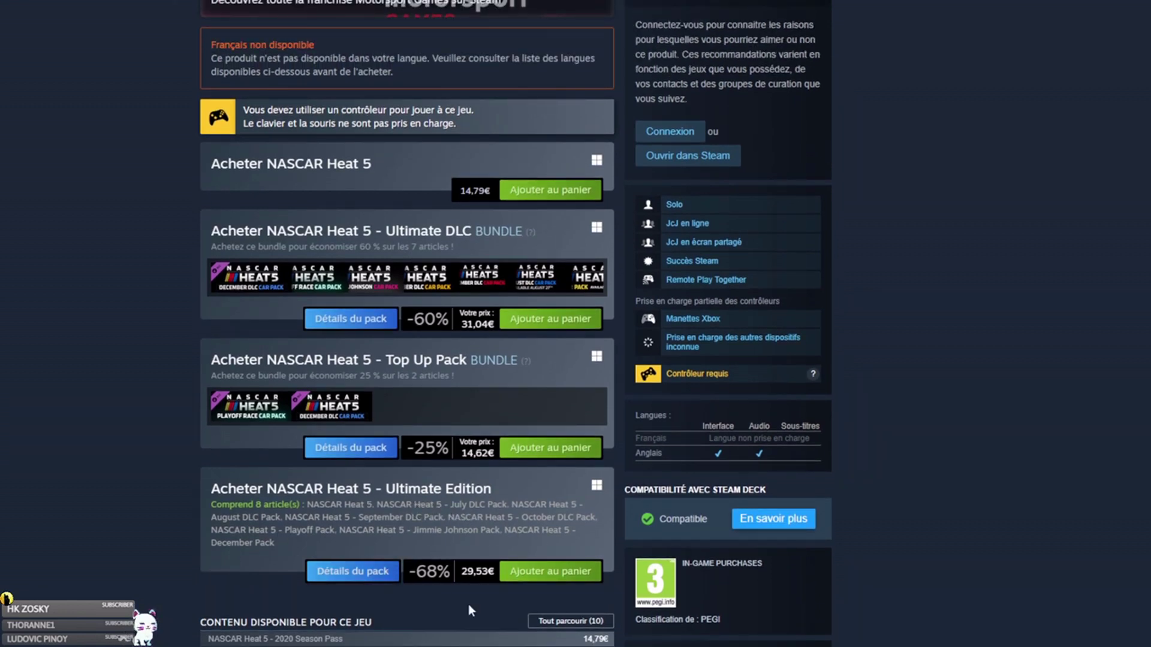
{"action": "scroll", "coordinate": [414, 510], "scroll_direction": "up", "scroll_amount": 4}
{"action": "scroll", "coordinate": [390, 431], "scroll_direction": "up", "scroll_amount": 1}
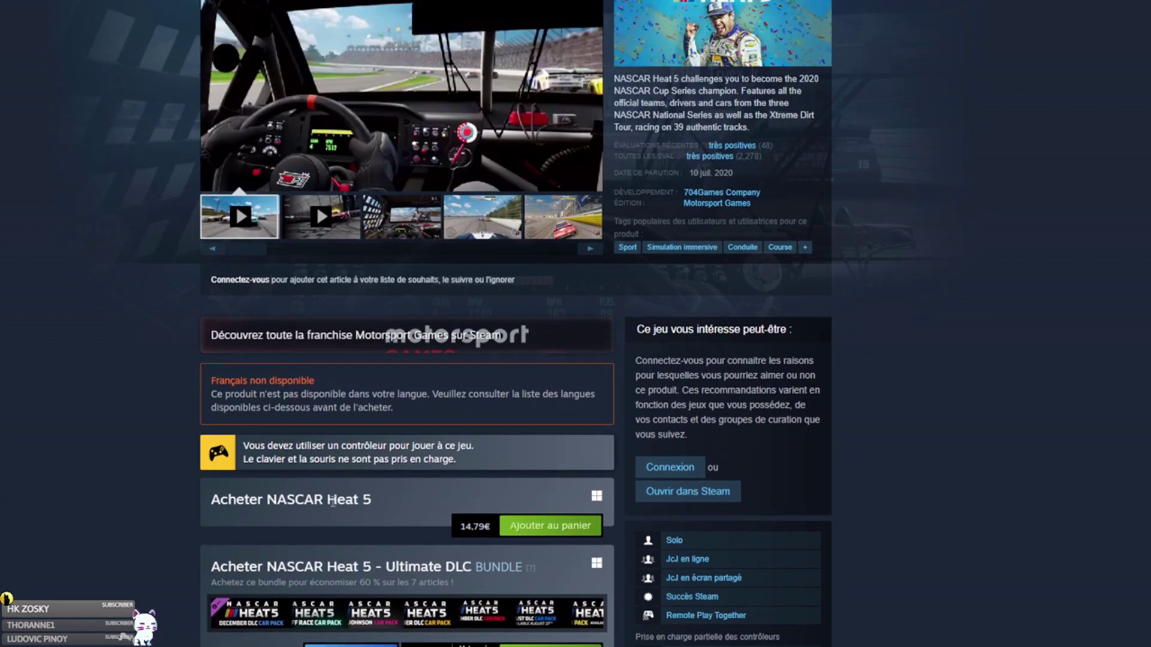
{"action": "scroll", "coordinate": [387, 569], "scroll_direction": "up", "scroll_amount": 1}
{"action": "scroll", "coordinate": [479, 557], "scroll_direction": "up", "scroll_amount": 2}
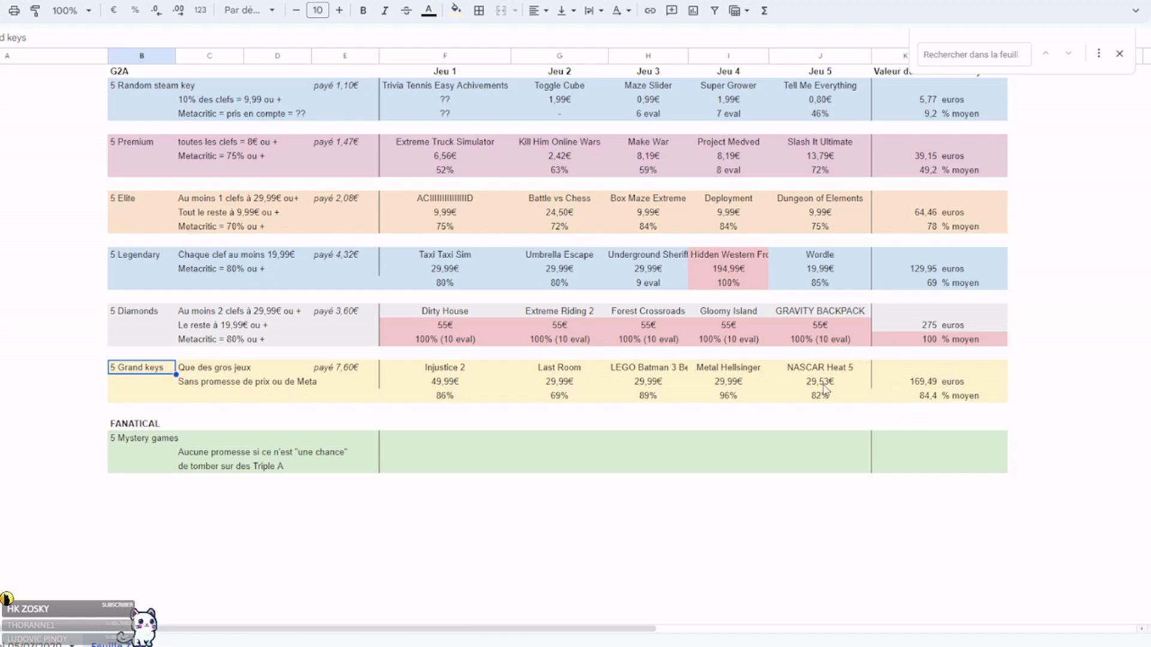
Switch to the comparison spreadsheet and compare the 5 Elite, 5 Diamonds, 5 Grand keys and 5 Mystery games packs.
{"action": "left_click", "coordinate": [87, 216]}
{"action": "left_click", "coordinate": [92, 381]}
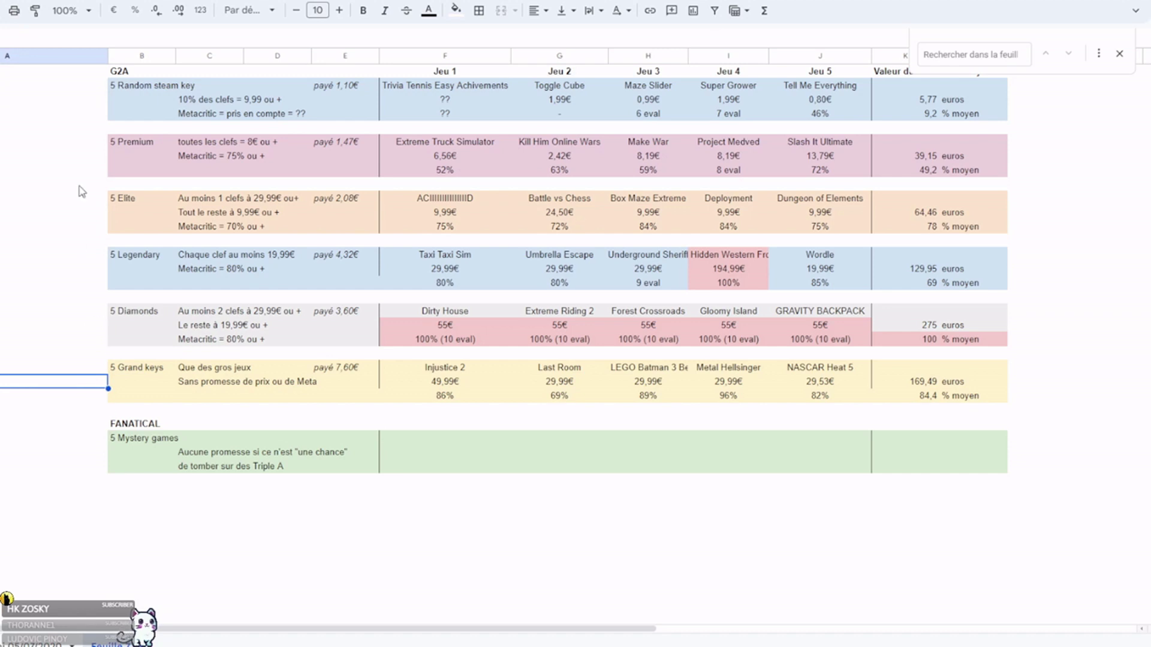
{"action": "left_click", "coordinate": [87, 215]}
{"action": "left_click", "coordinate": [84, 381]}
{"action": "left_click", "coordinate": [91, 214]}
{"action": "left_click", "coordinate": [82, 383]}
{"action": "left_click", "coordinate": [93, 214]}
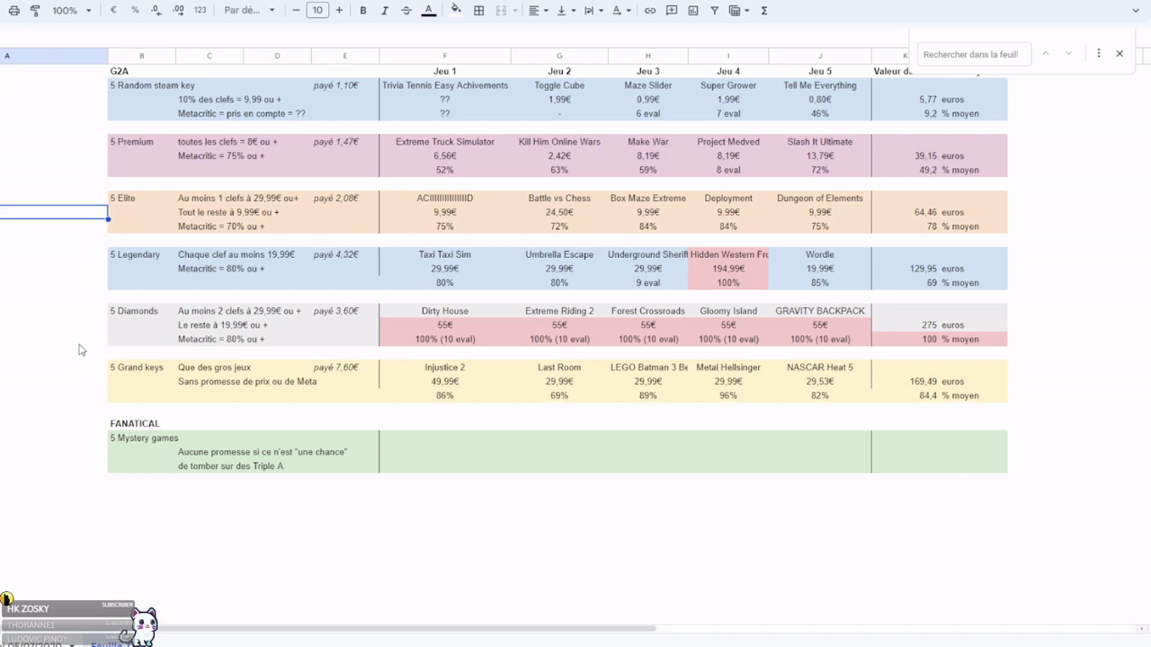
{"action": "left_click", "coordinate": [83, 386]}
{"action": "left_click", "coordinate": [84, 217]}
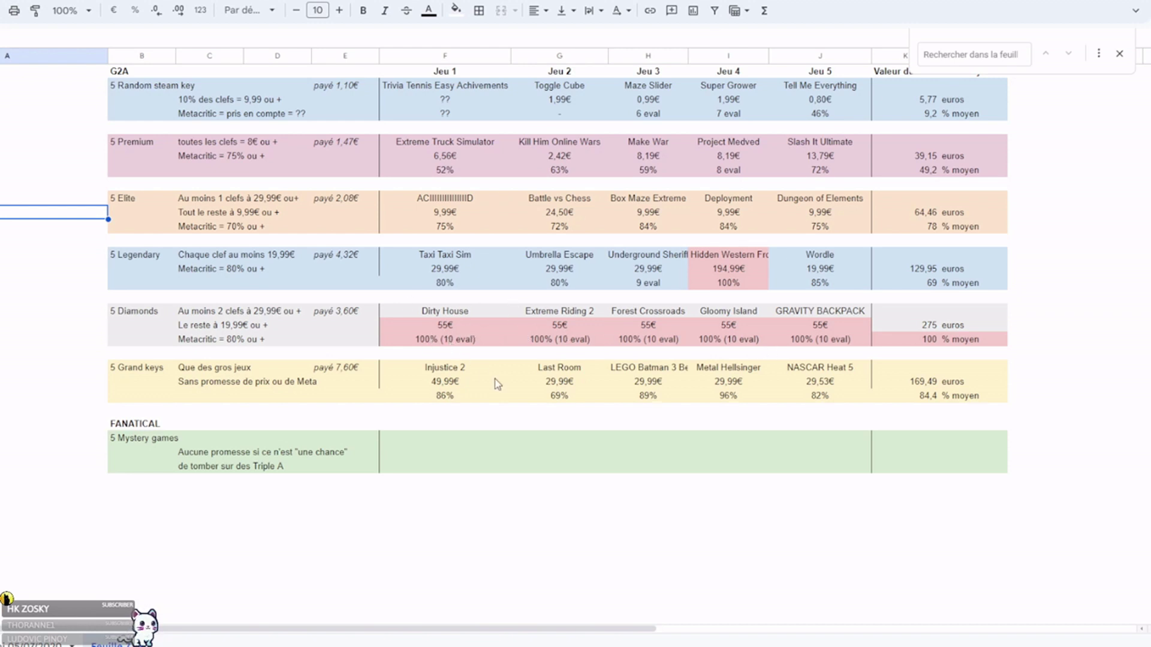
{"action": "left_click", "coordinate": [99, 330]}
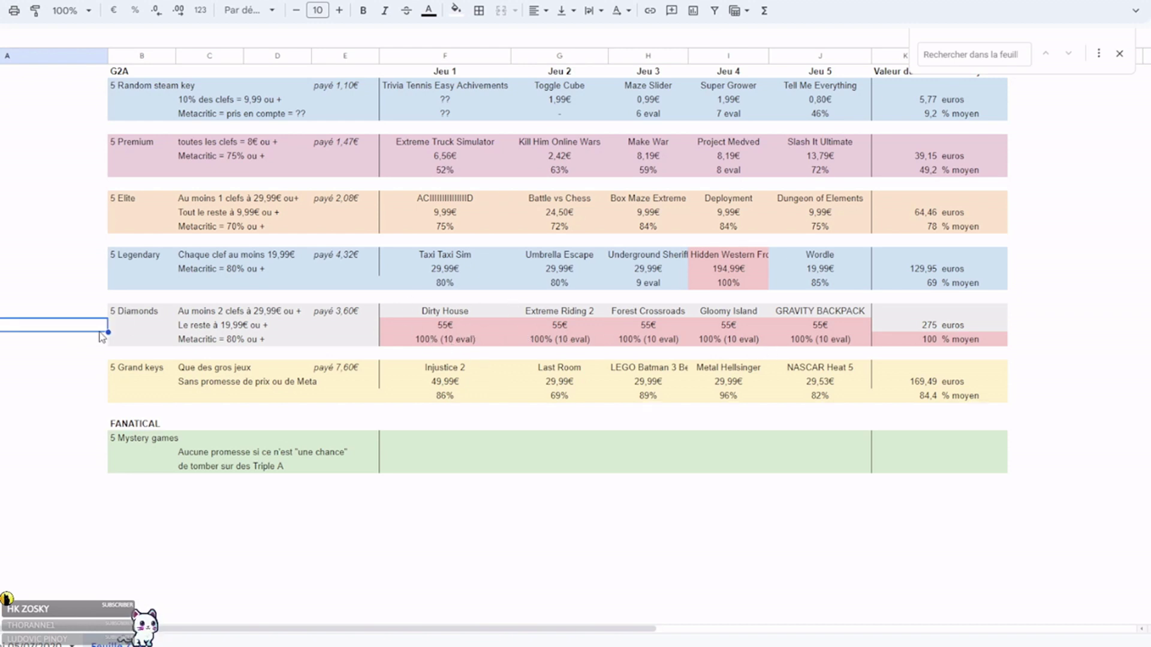
{"action": "left_click", "coordinate": [92, 217]}
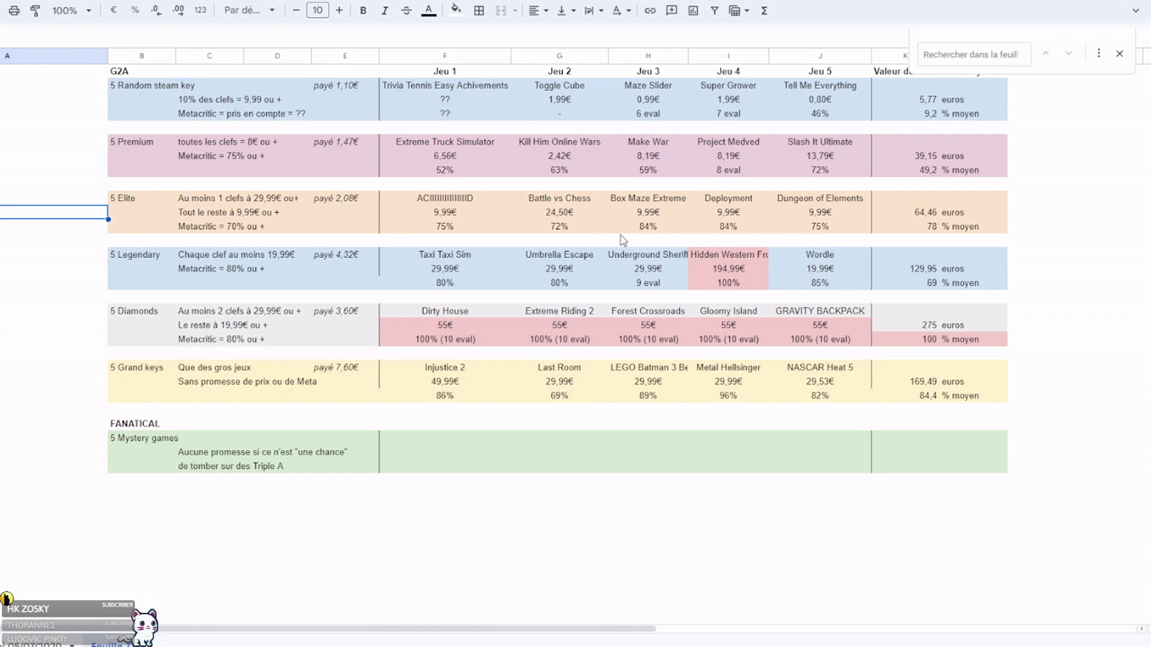
{"action": "left_click", "coordinate": [100, 385]}
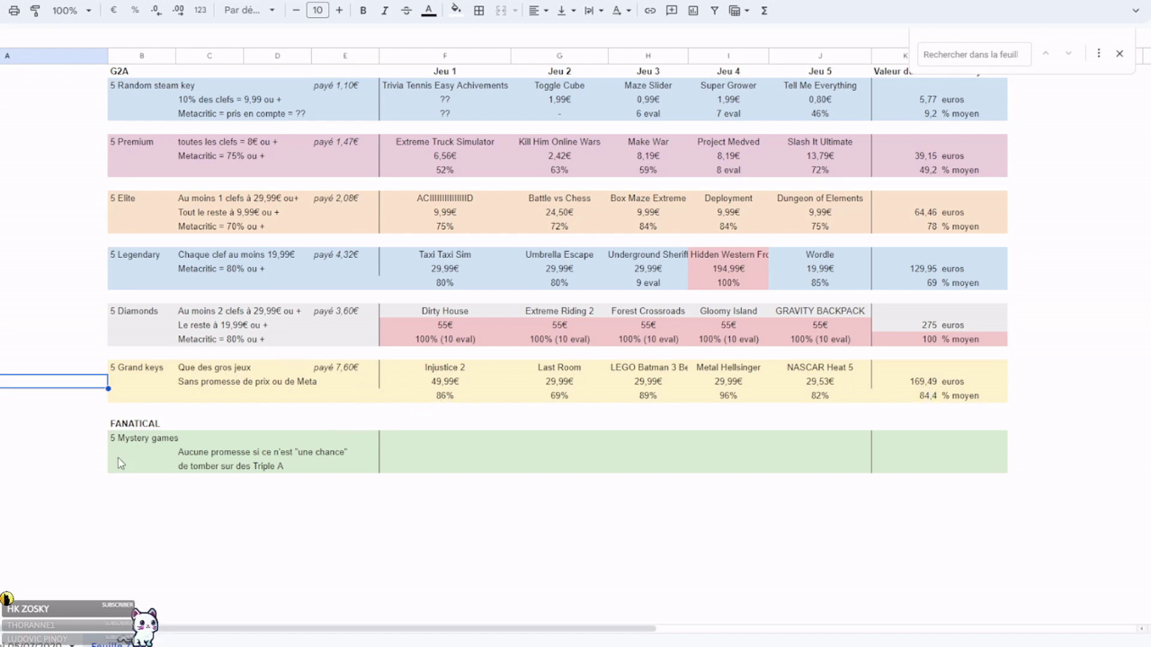
{"action": "left_click", "coordinate": [84, 455]}
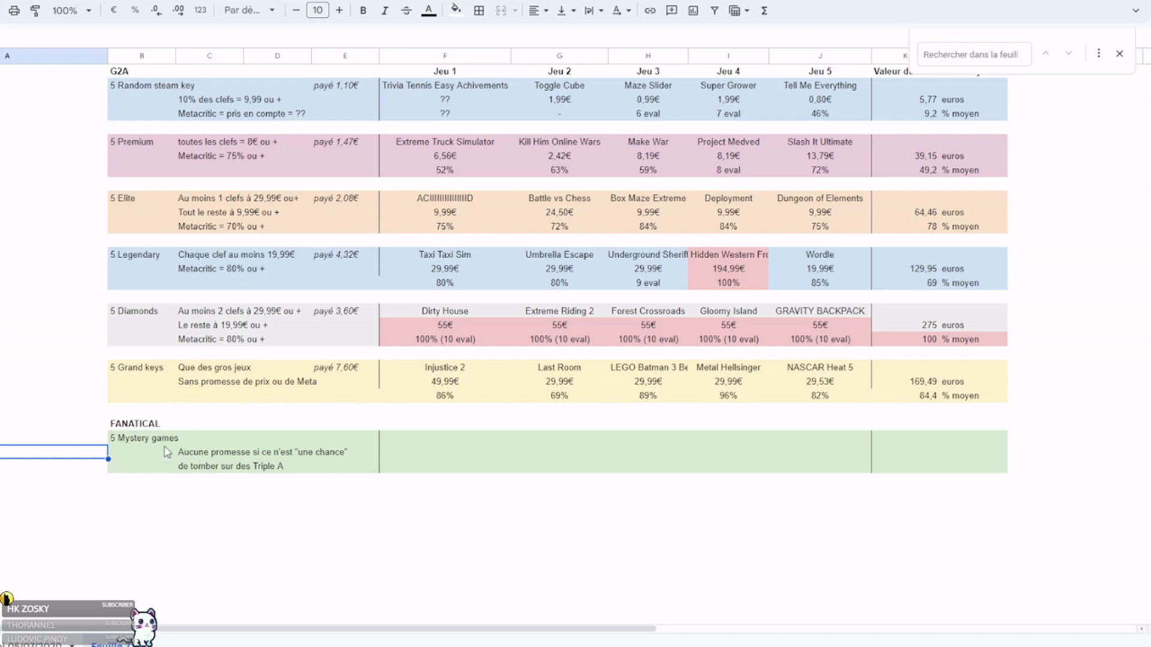
Enter "payé 4,99€" in column E of the 5 Mystery games row under FANATICAL.
{"action": "left_click", "coordinate": [350, 439]}
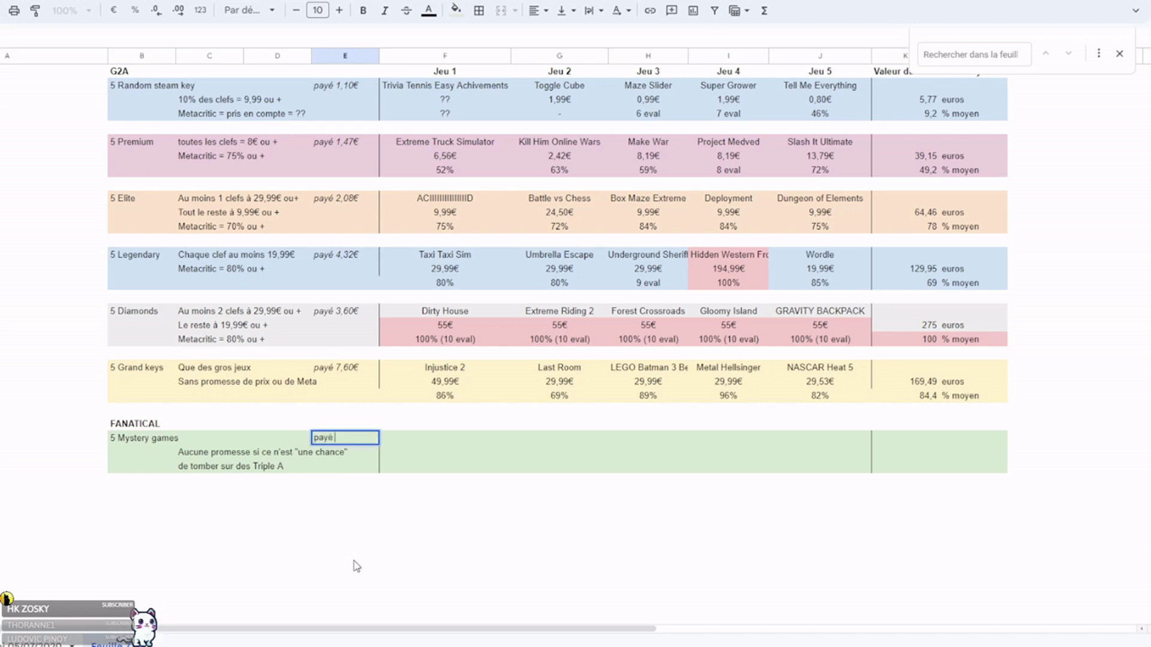
{"action": "type", "text": "payé 4,99€"}
{"action": "key", "text": "Return"}
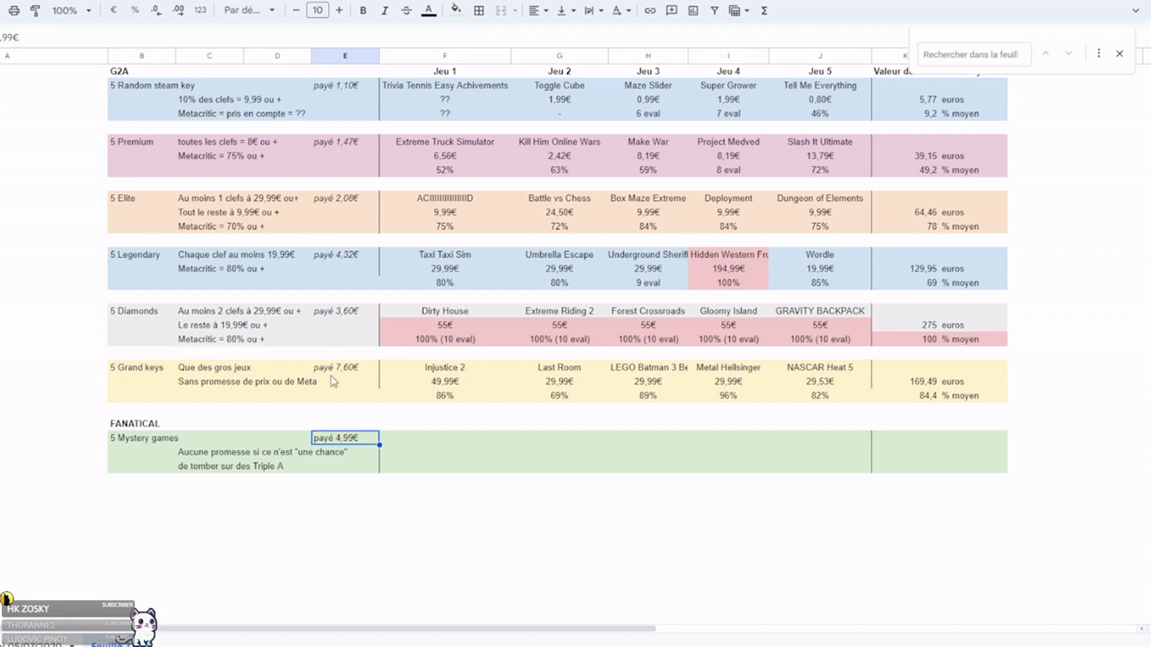
Try centring the paid-price cell of the 5 Mystery games row and set it back to left alignment.
{"action": "left_click", "coordinate": [545, 14]}
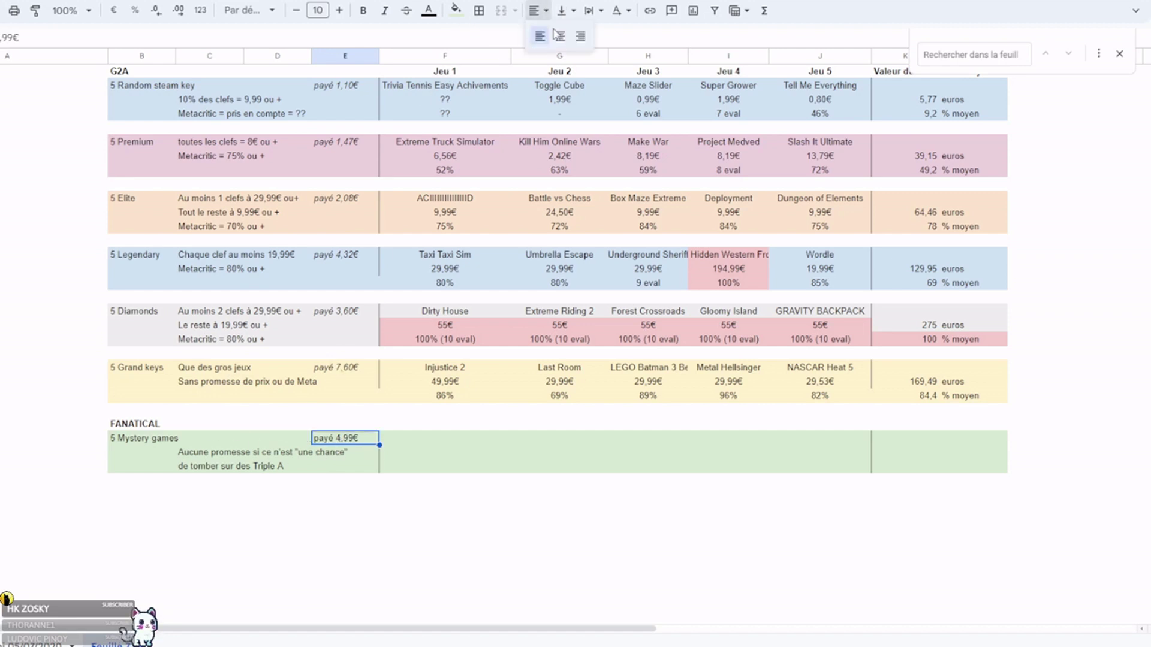
{"action": "left_click", "coordinate": [561, 35]}
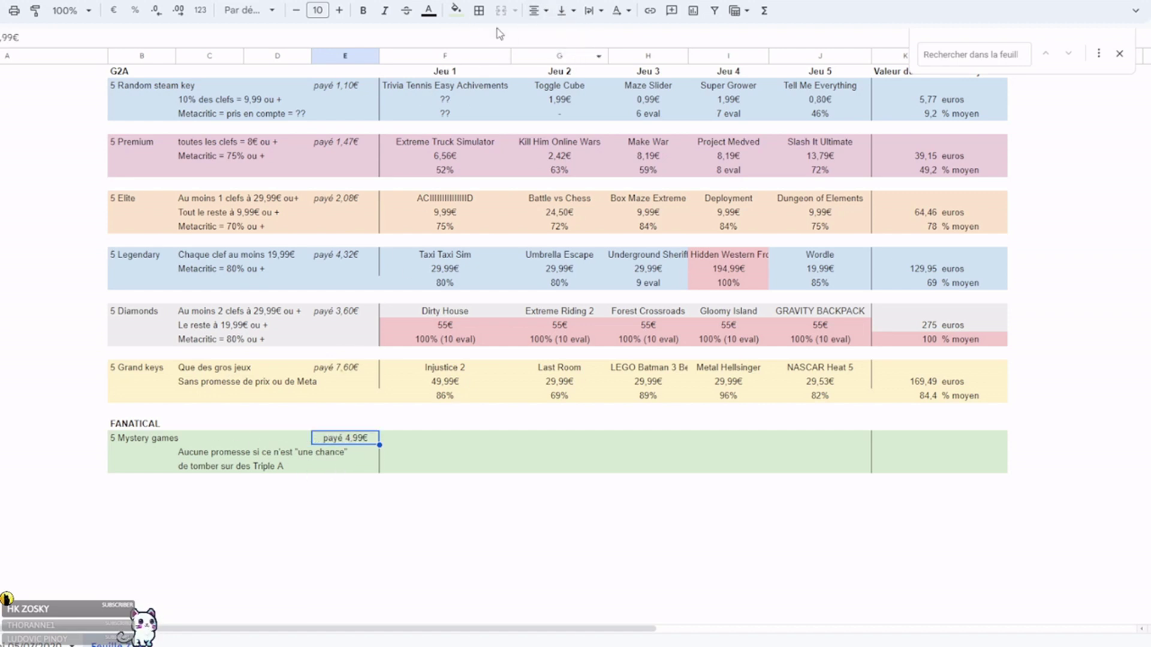
{"action": "left_click", "coordinate": [544, 10]}
{"action": "left_click", "coordinate": [535, 35]}
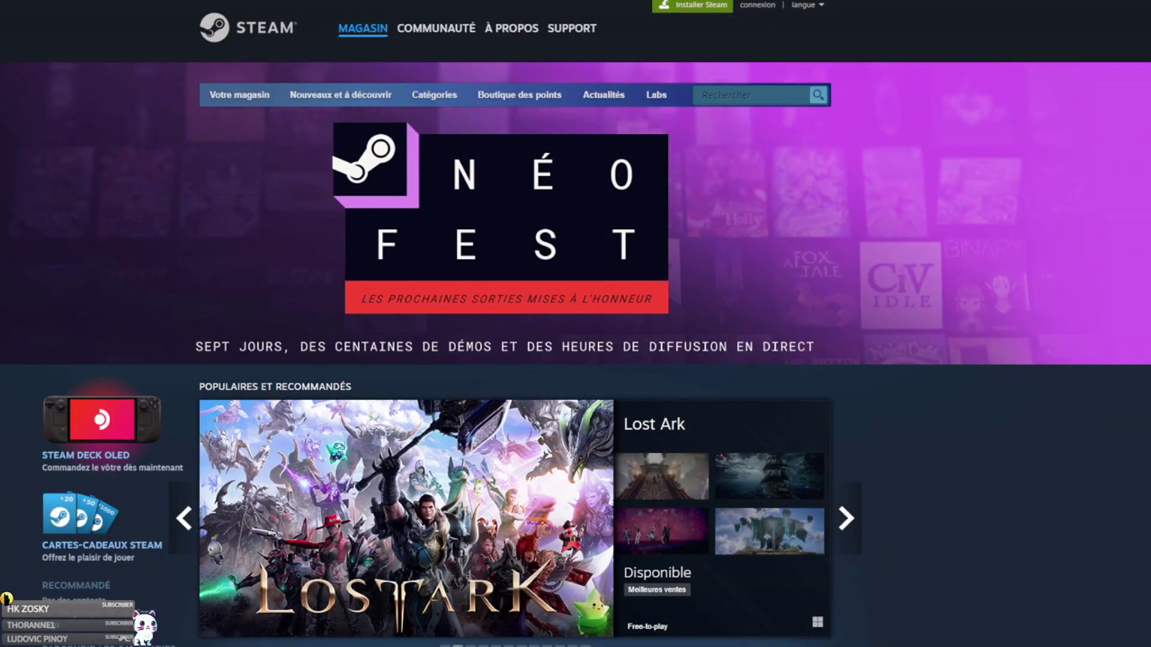
{"action": "scroll", "coordinate": [576, 323], "scroll_direction": "down", "scroll_amount": 3}
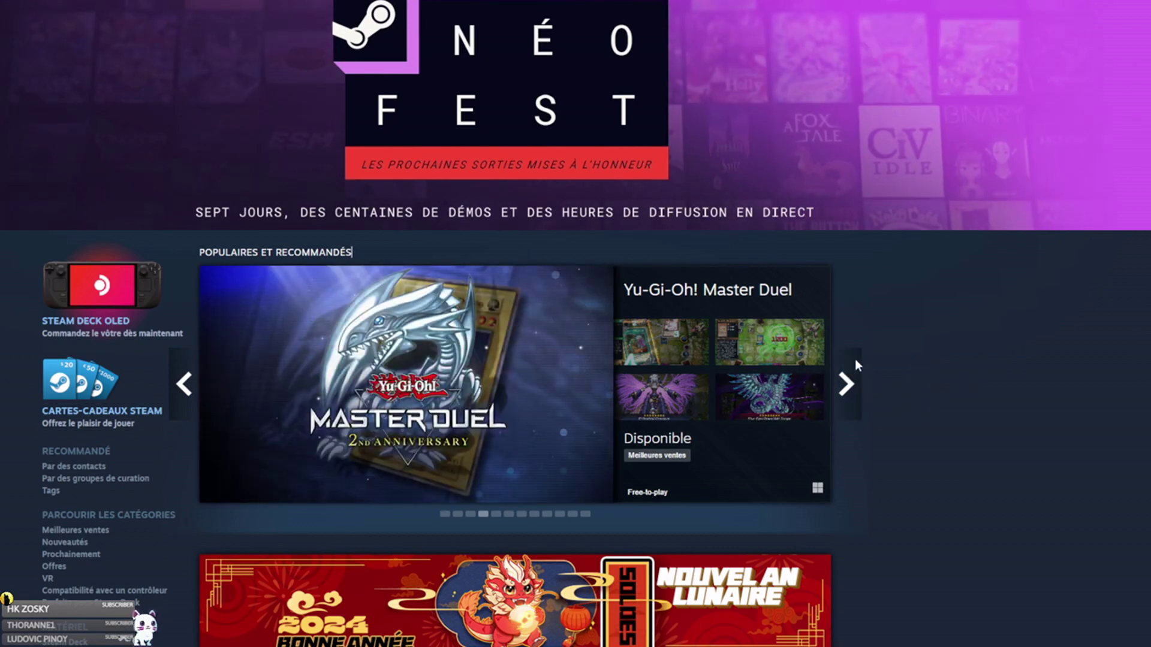
Search the Steam store for Jack Move, open its page and check its gameplay media and reviews.
{"action": "scroll", "coordinate": [910, 233], "scroll_direction": "up", "scroll_amount": 3}
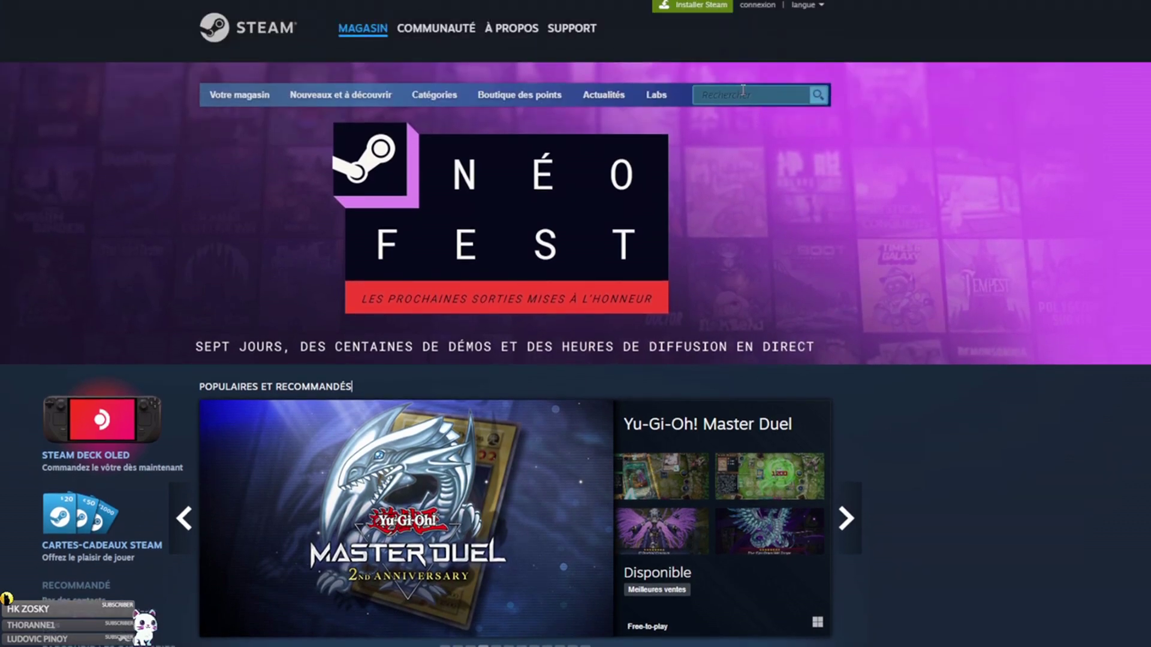
{"action": "type", "text": "Jack move"}
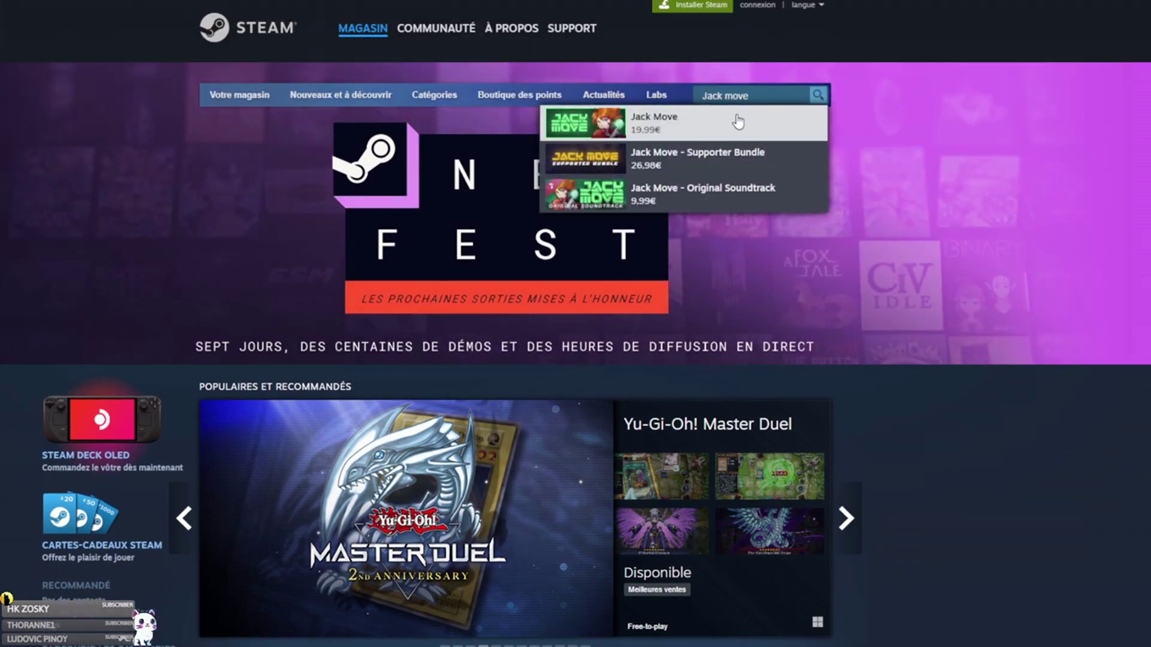
{"action": "left_click", "coordinate": [728, 125]}
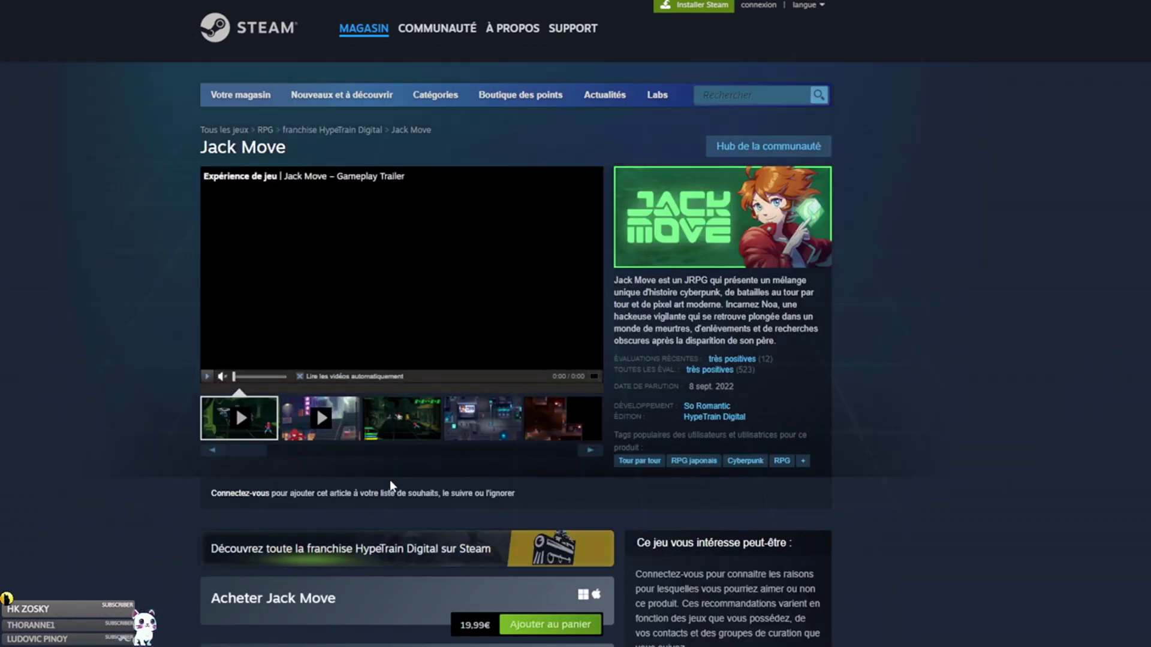
{"action": "left_click", "coordinate": [415, 434]}
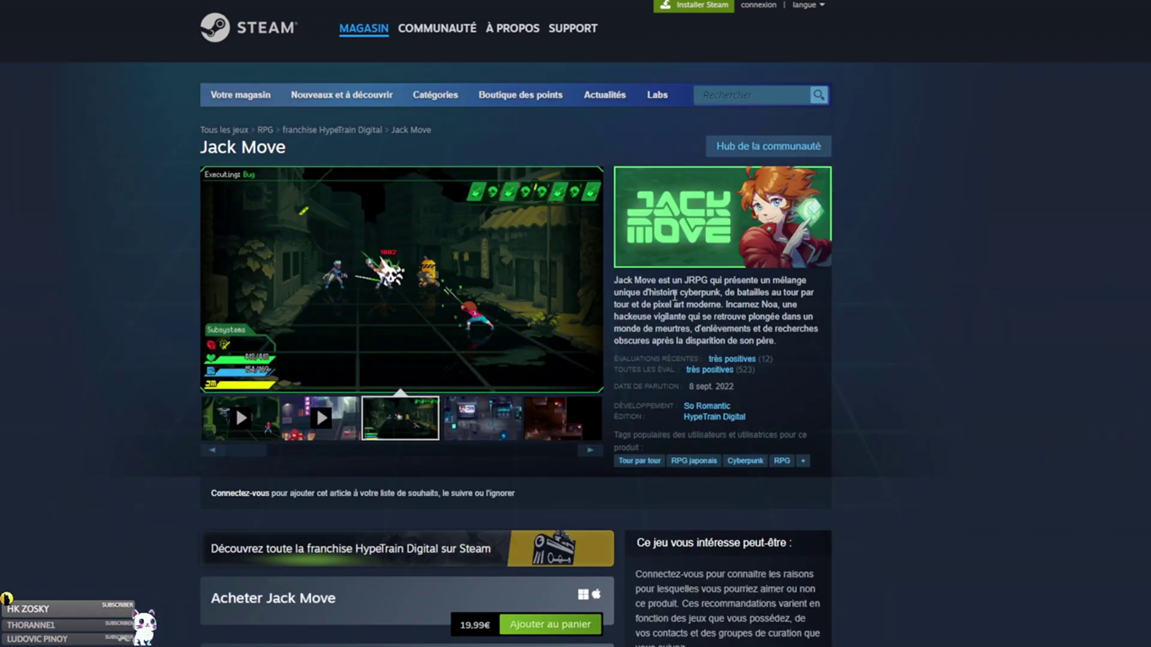
{"action": "left_click", "coordinate": [243, 410]}
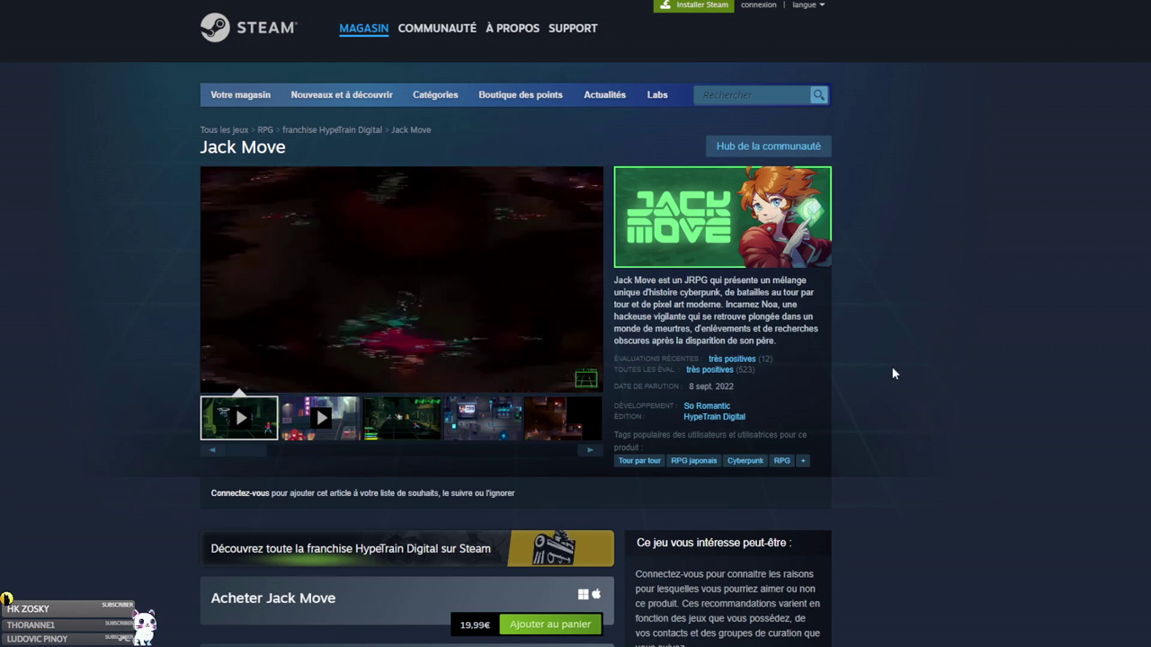
{"action": "mouse_move", "coordinate": [712, 373]}
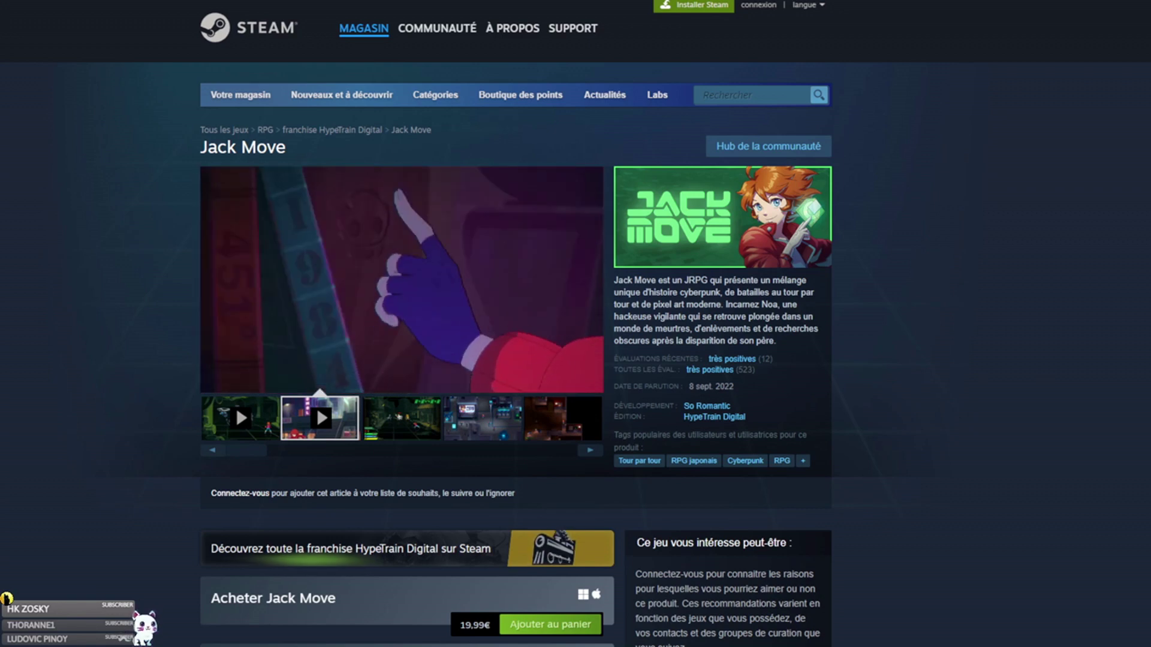
Search the store for 12 is Better Than 6, open the base game's page and check its reviews.
{"action": "left_click", "coordinate": [757, 93]}
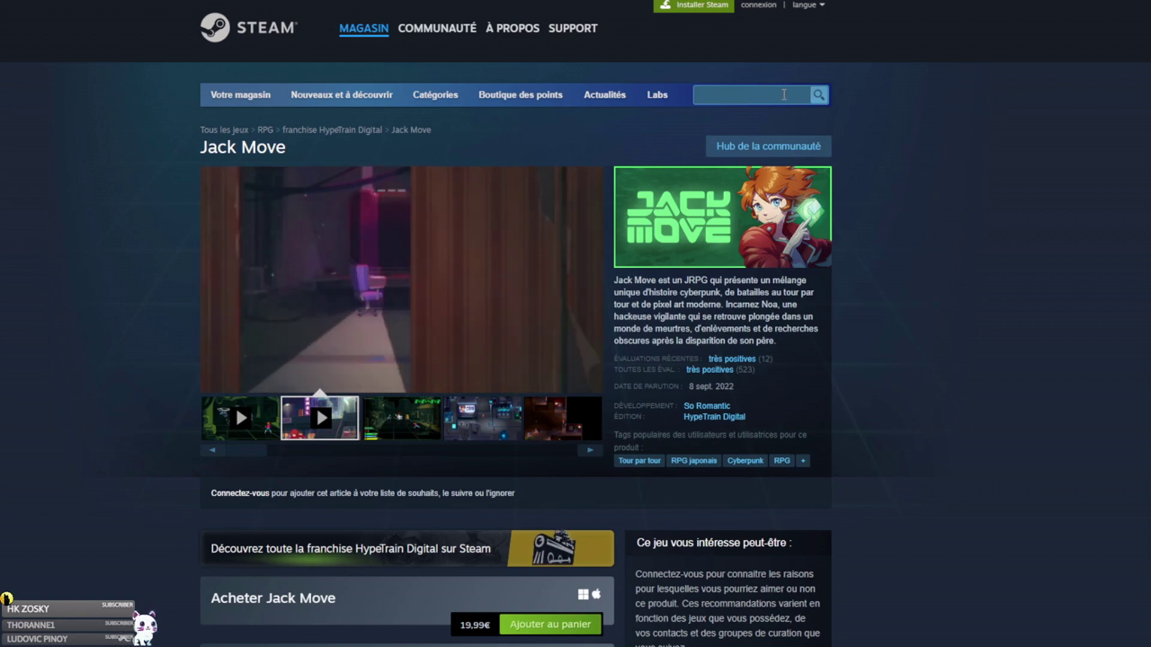
{"action": "type", "text": "12 is better than 6"}
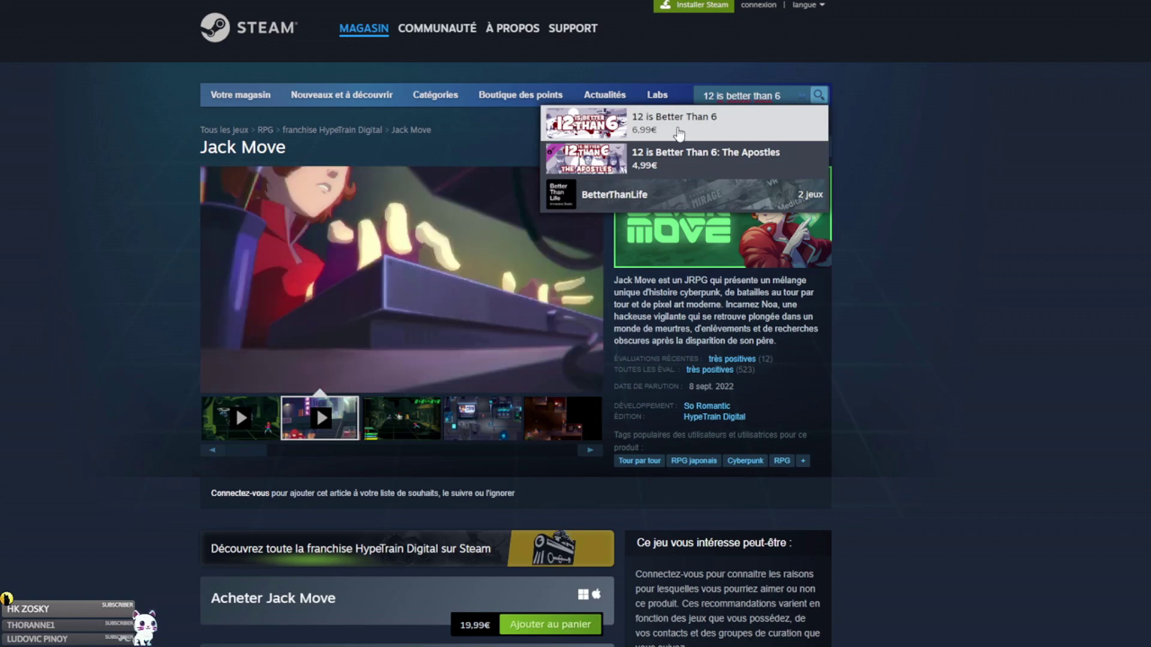
{"action": "left_click", "coordinate": [657, 134]}
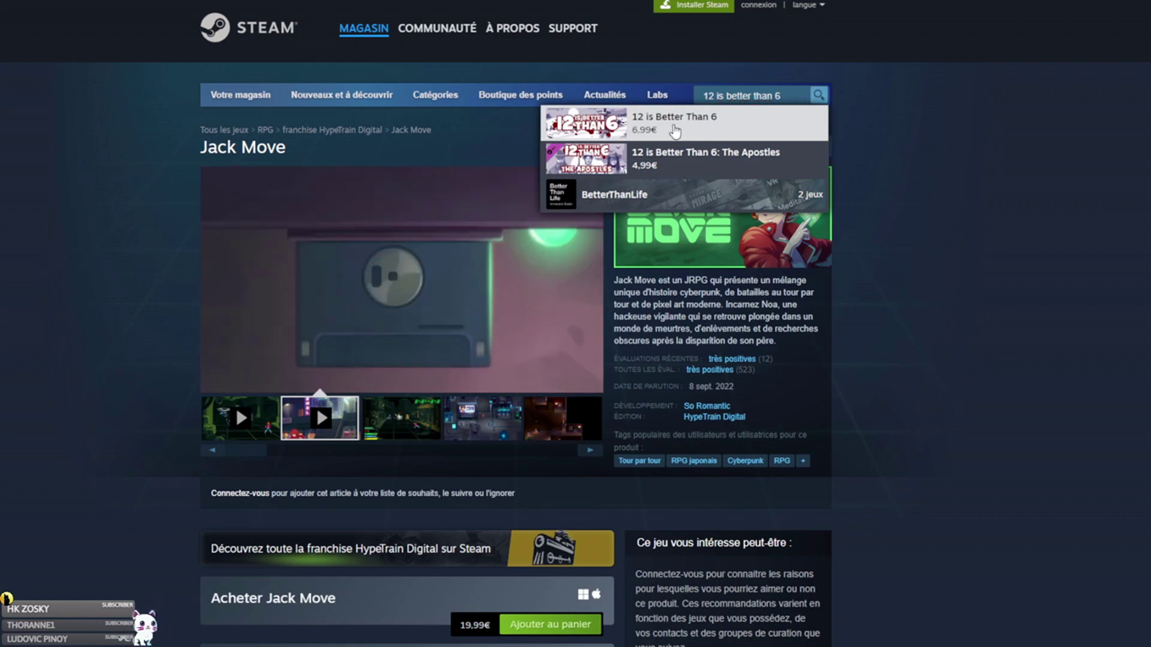
{"action": "mouse_move", "coordinate": [718, 364]}
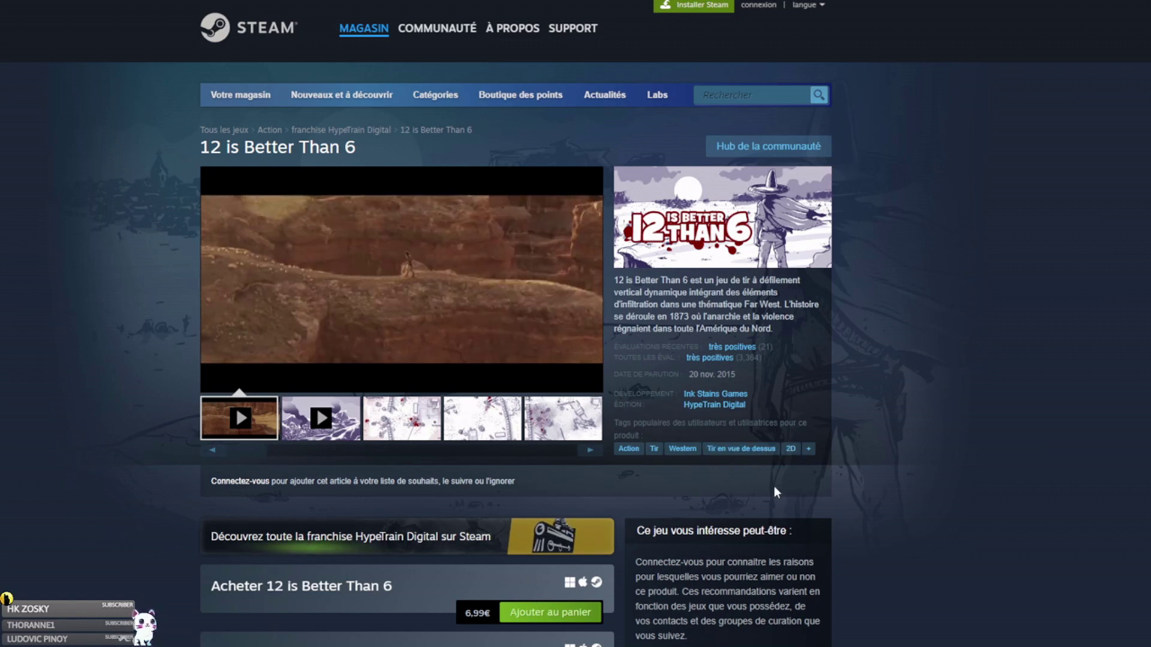
Look through the trailers and gameplay screenshots of 12 is Better Than 6, including the last video in the gallery.
{"action": "left_click", "coordinate": [357, 426]}
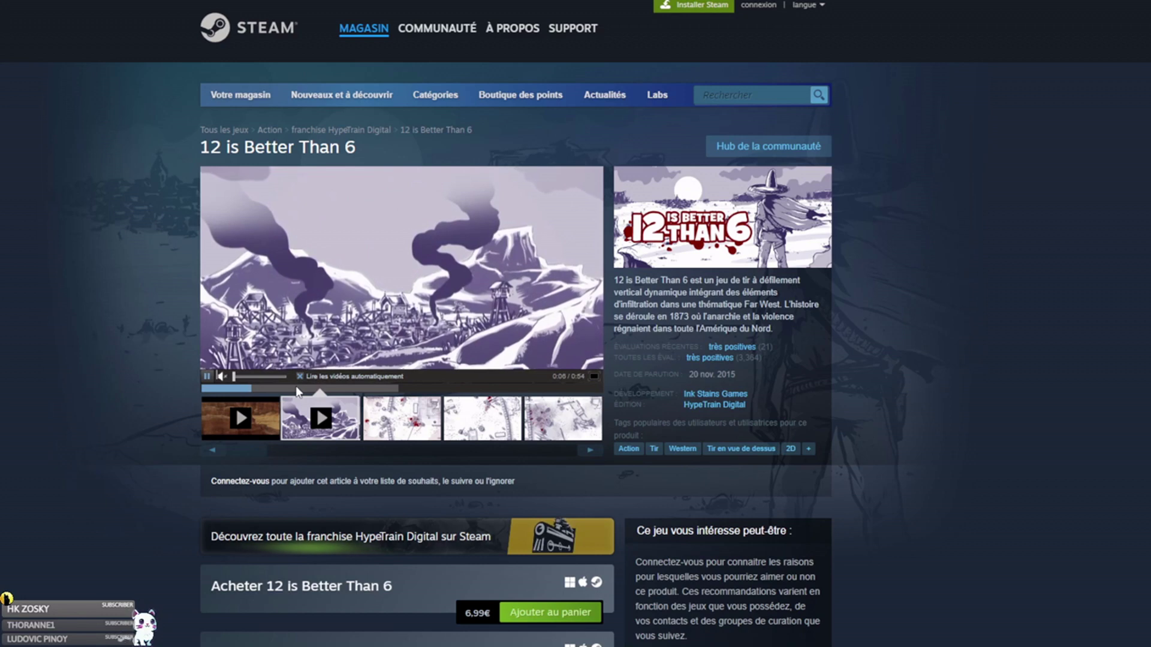
{"action": "left_click", "coordinate": [363, 388]}
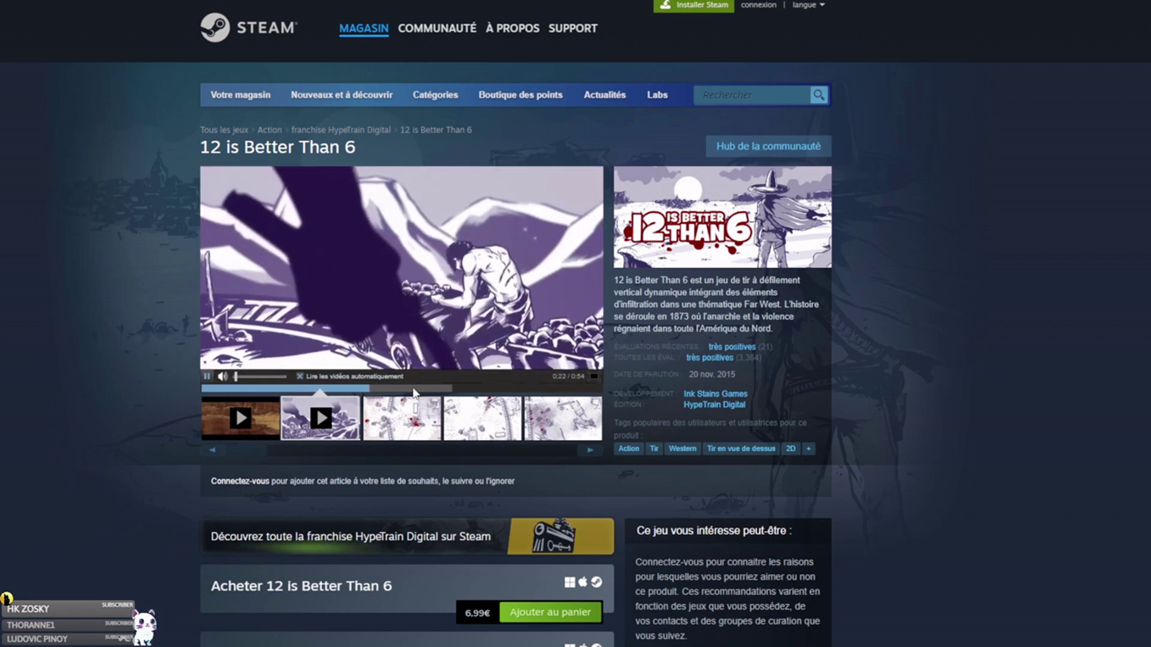
{"action": "left_click", "coordinate": [401, 417]}
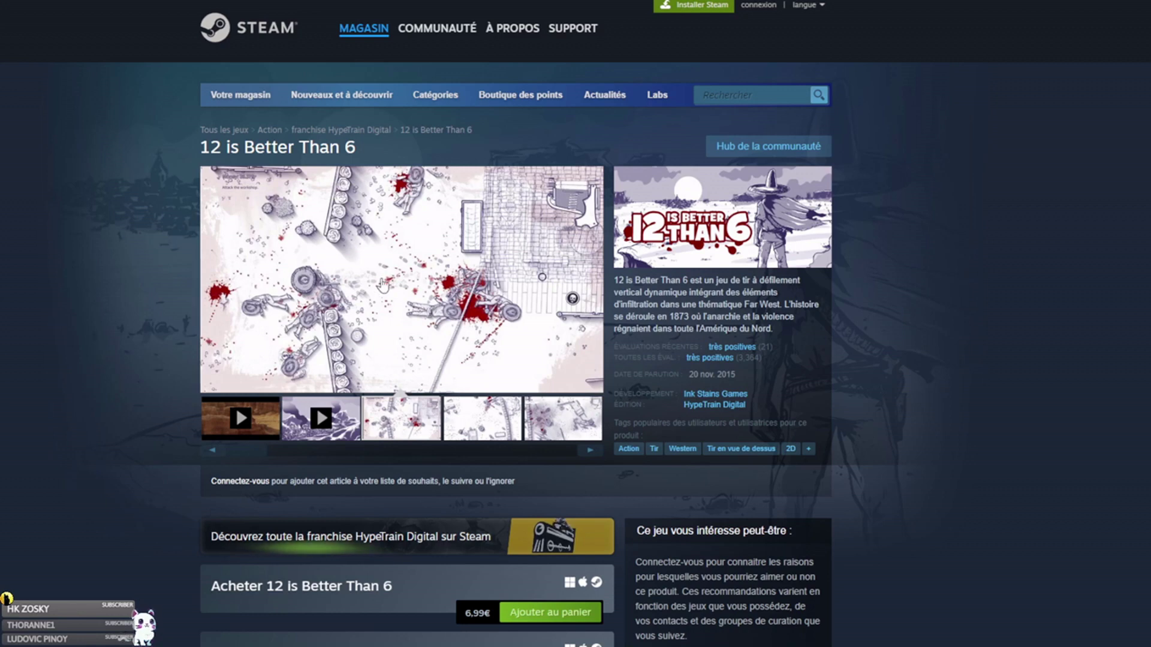
{"action": "left_click", "coordinate": [471, 427]}
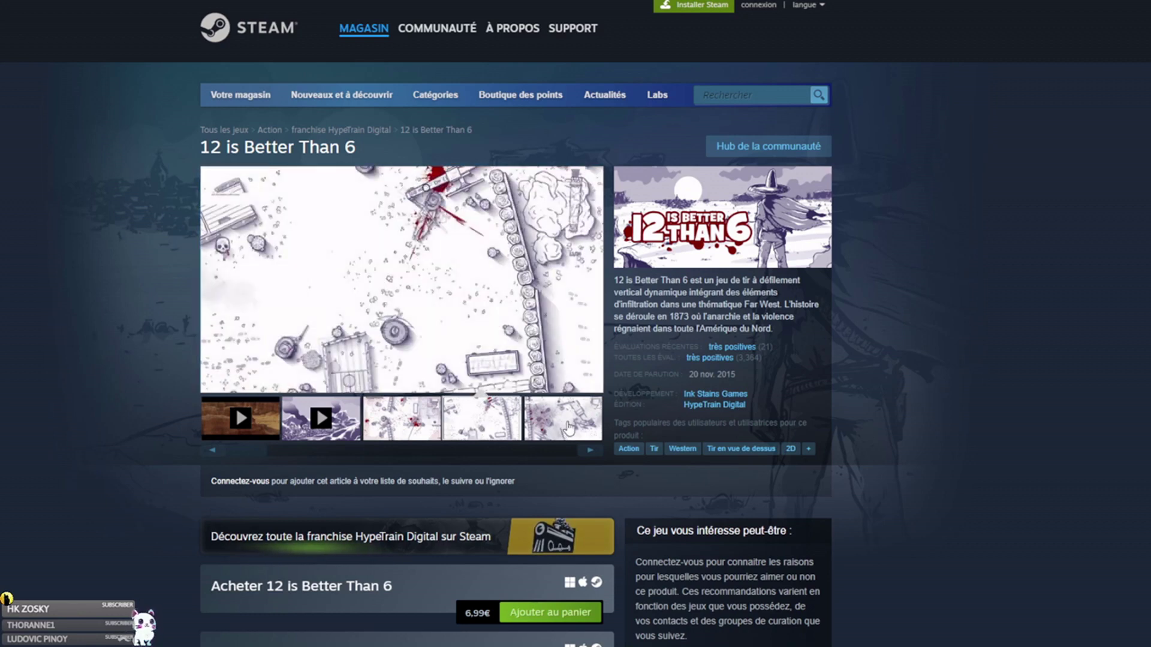
{"action": "left_click", "coordinate": [568, 428]}
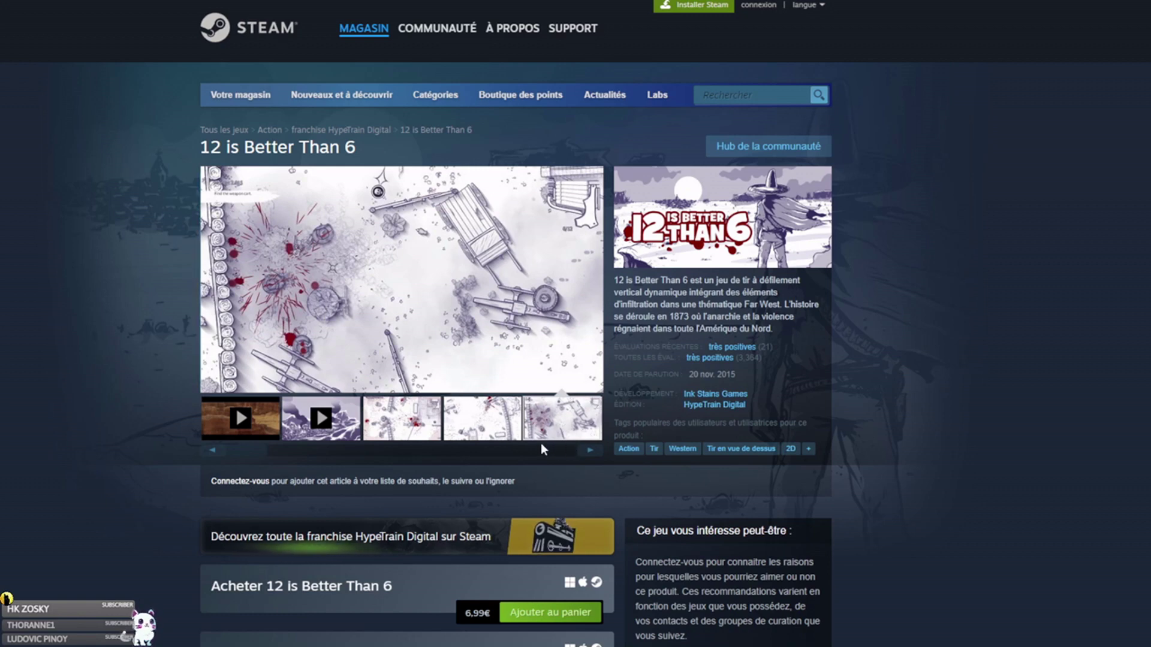
{"action": "left_click", "coordinate": [591, 452]}
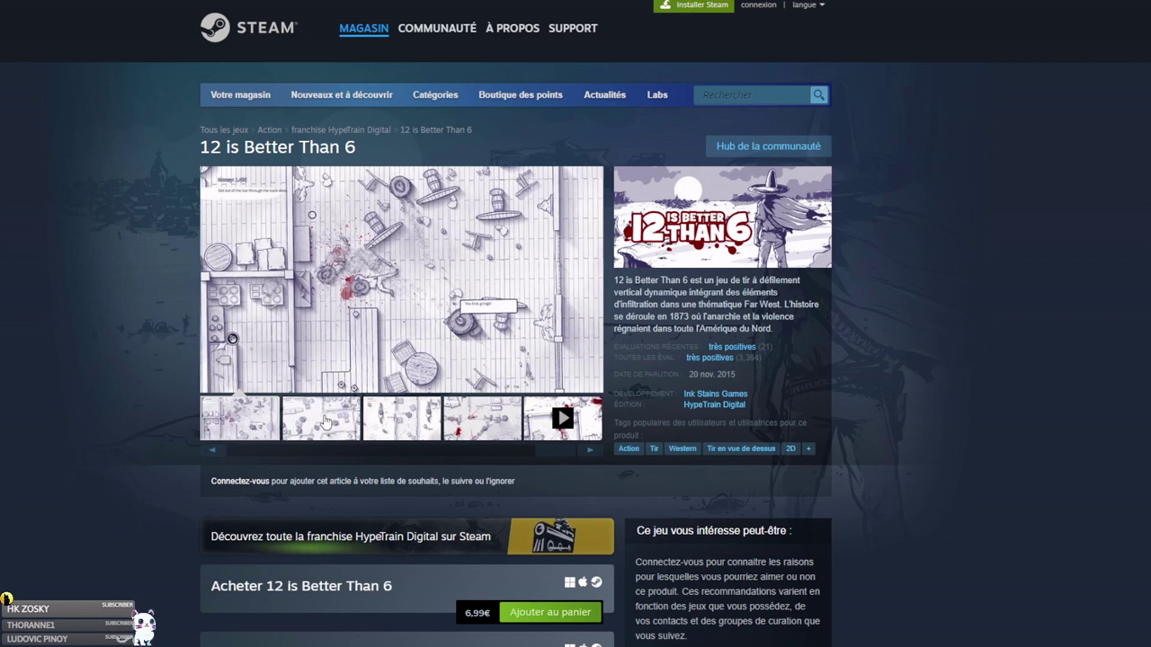
{"action": "left_click", "coordinate": [563, 419]}
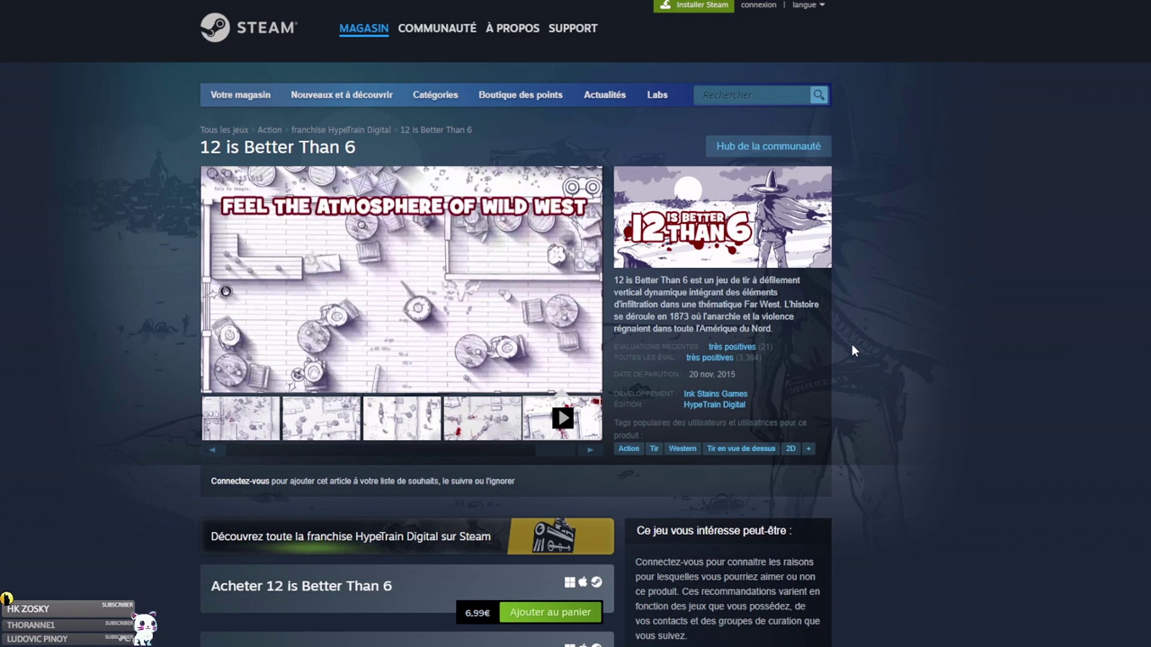
{"action": "mouse_move", "coordinate": [413, 324]}
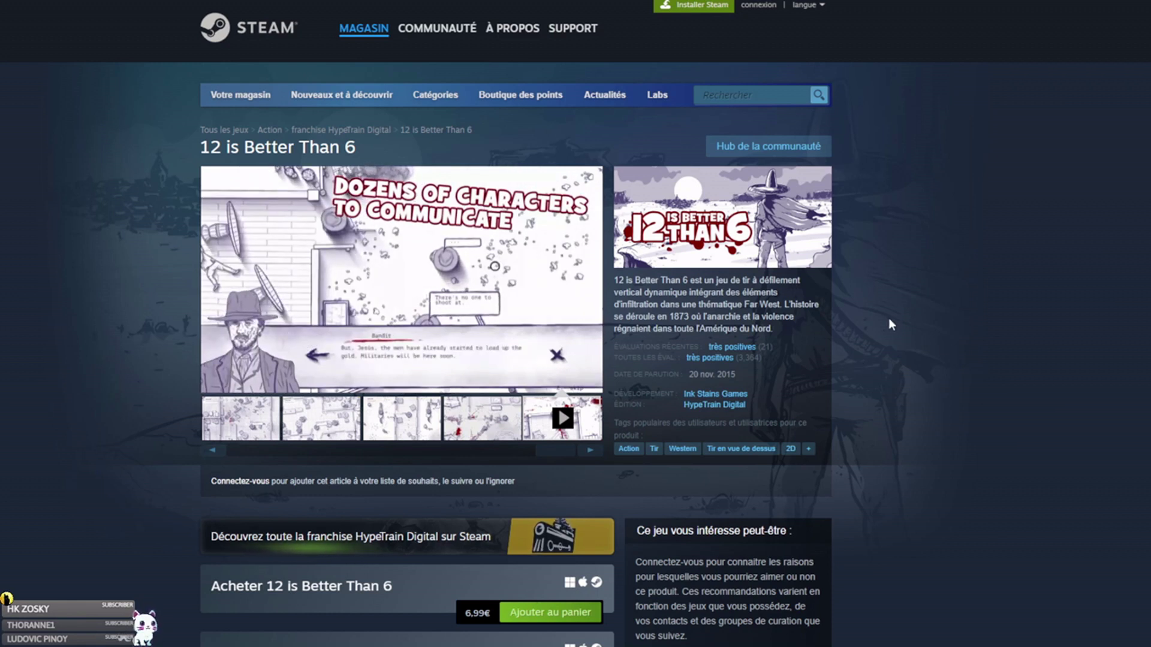
{"action": "mouse_move", "coordinate": [333, 262]}
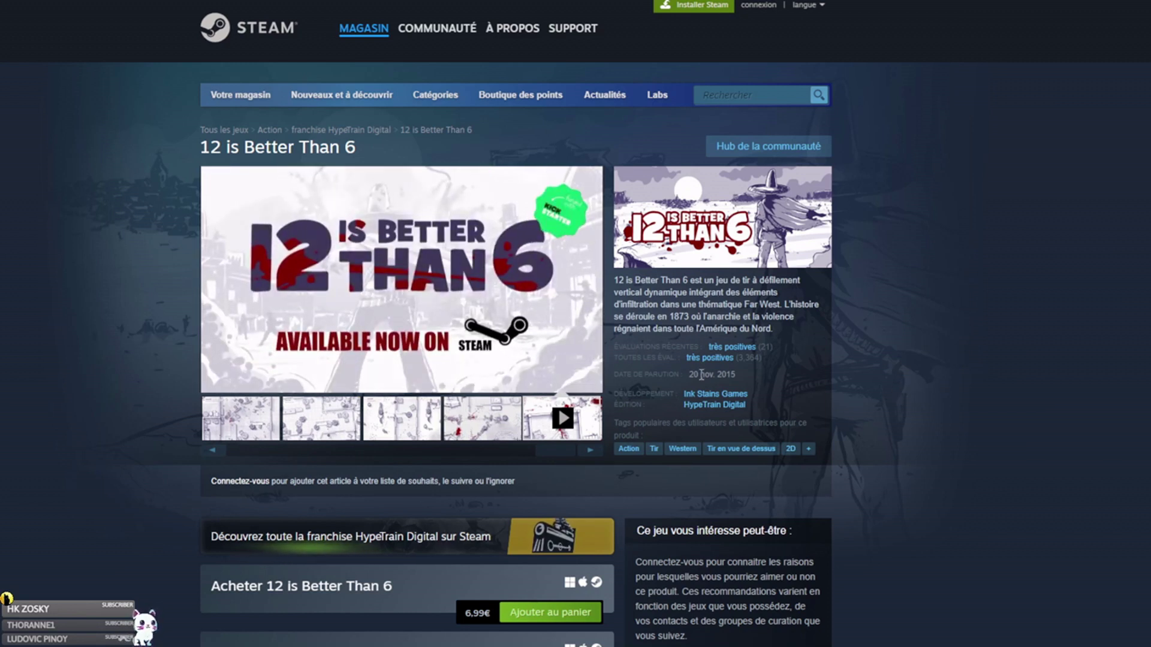
{"action": "mouse_move", "coordinate": [726, 363]}
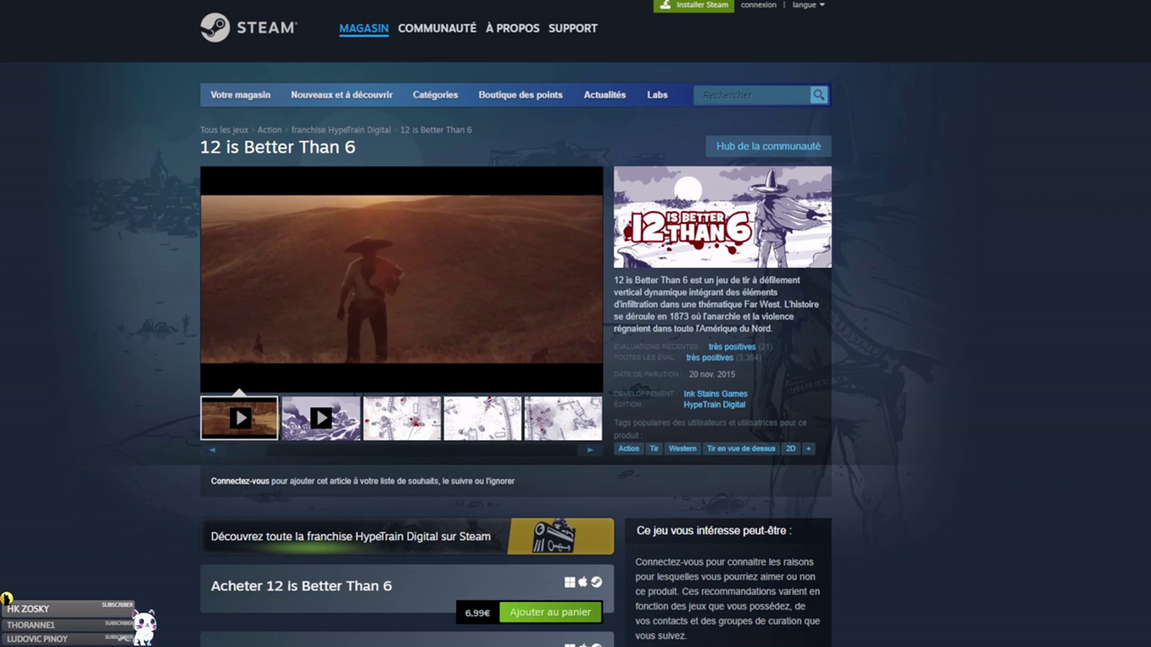
{"action": "mouse_move", "coordinate": [487, 259]}
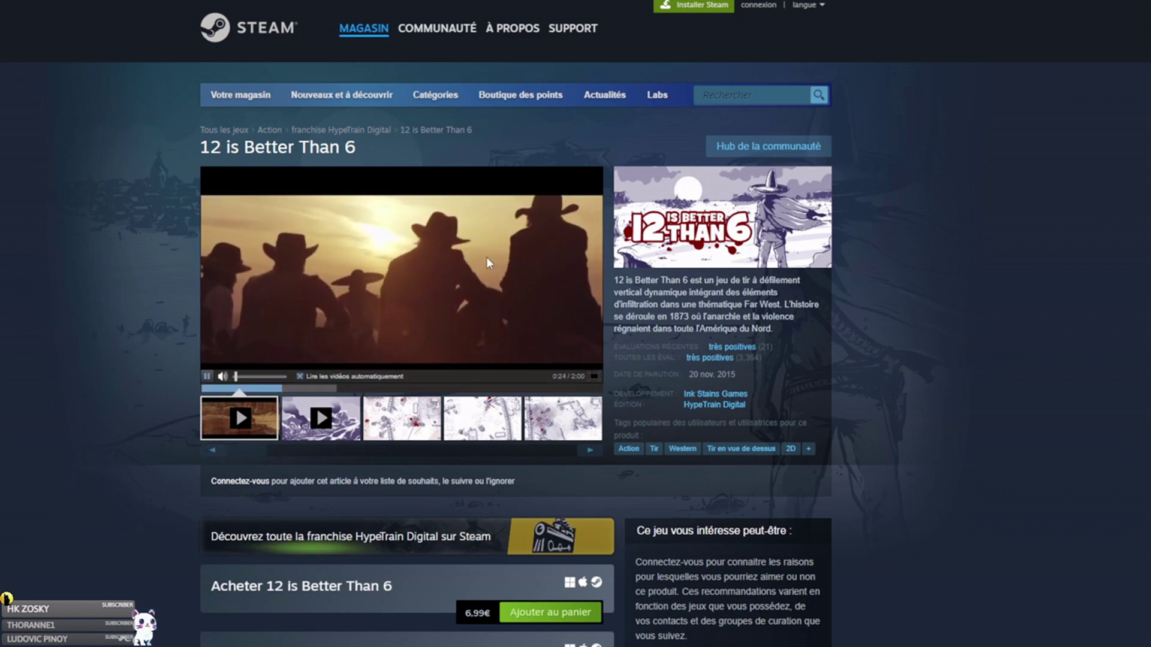
Search the store for Cook, Serve, Delicious! 2!!, open the game's page and check its price and reviews.
{"action": "type", "text": "Cook, serve, Delicious 2"}
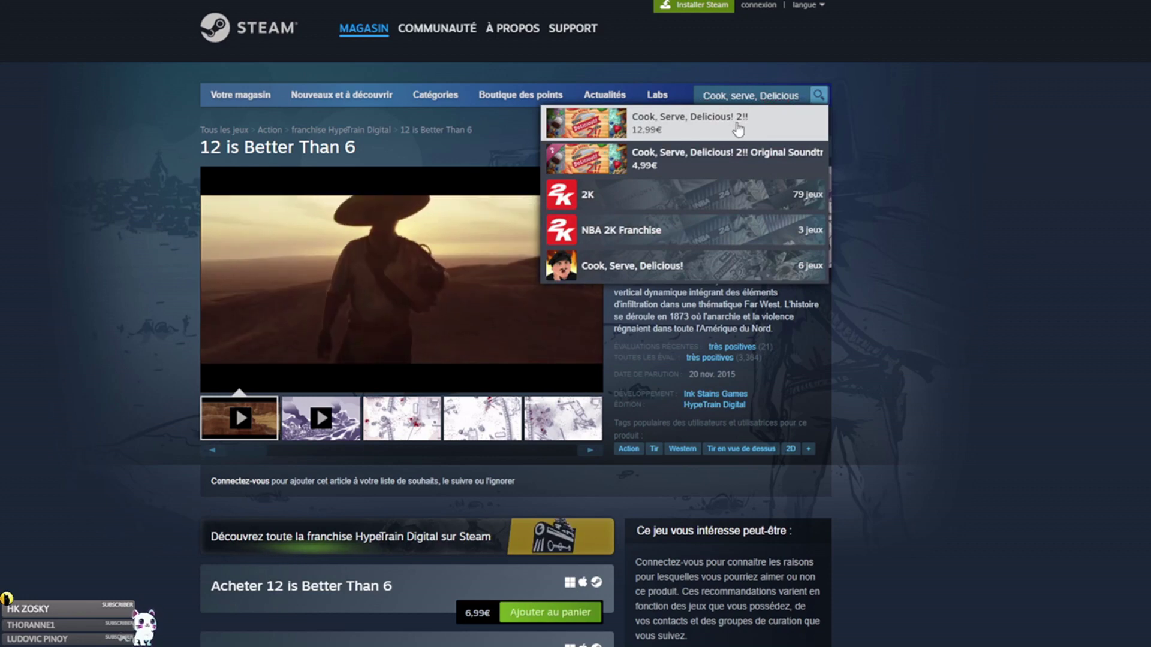
{"action": "left_click", "coordinate": [738, 122]}
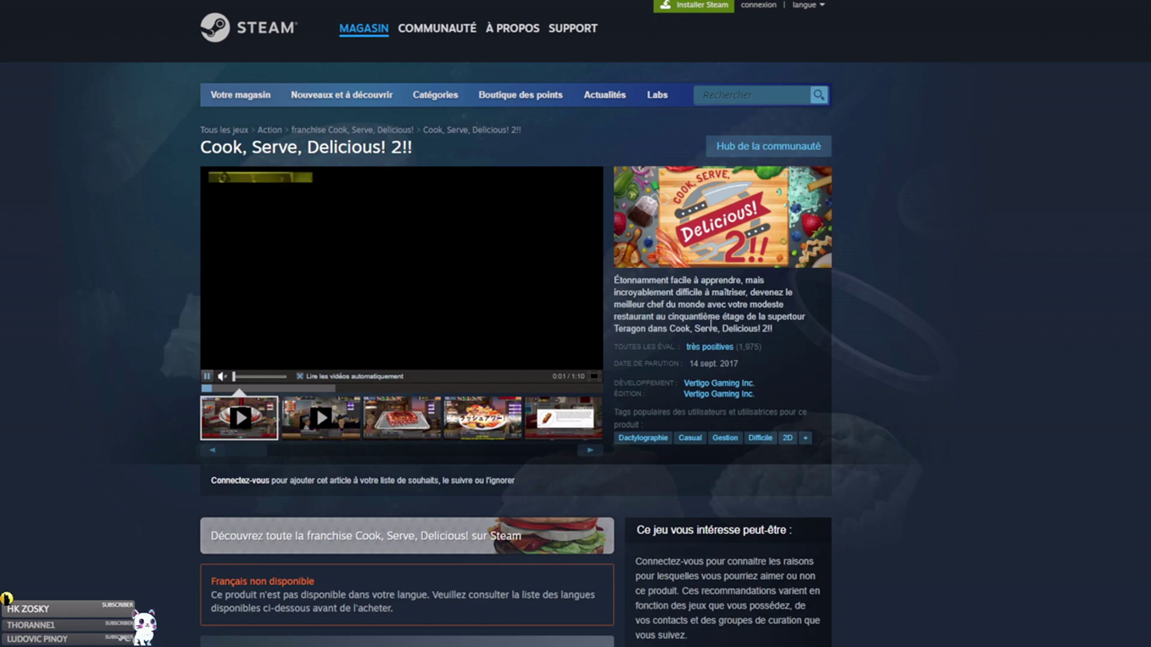
{"action": "scroll", "coordinate": [773, 363], "scroll_direction": "down", "scroll_amount": 1}
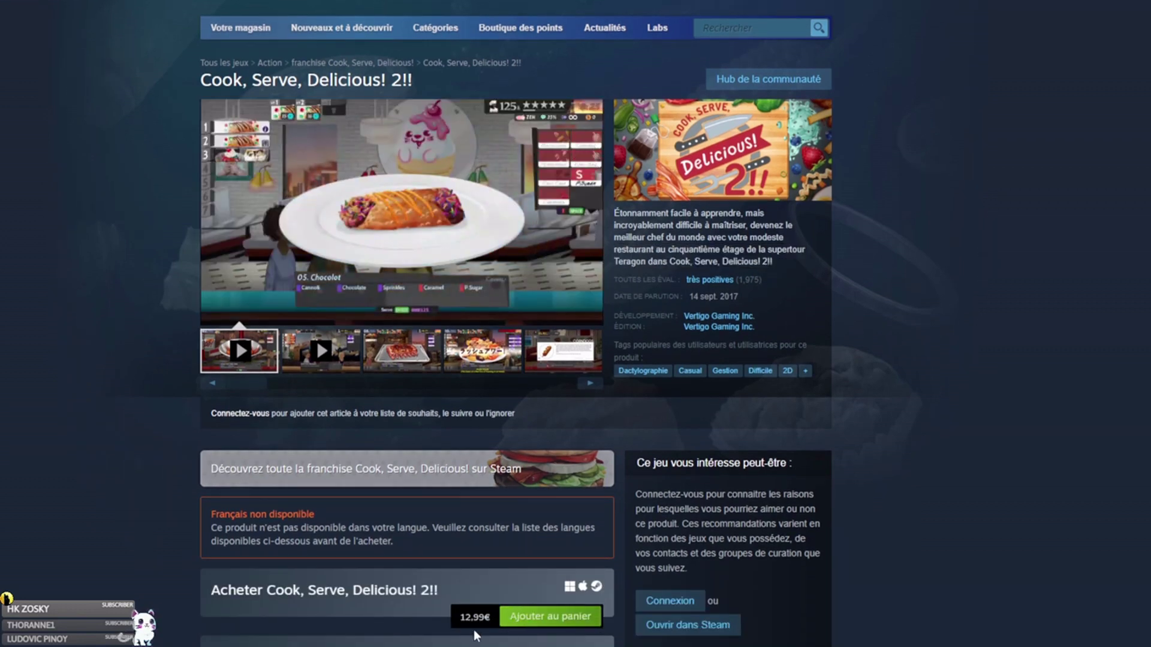
{"action": "mouse_move", "coordinate": [712, 286]}
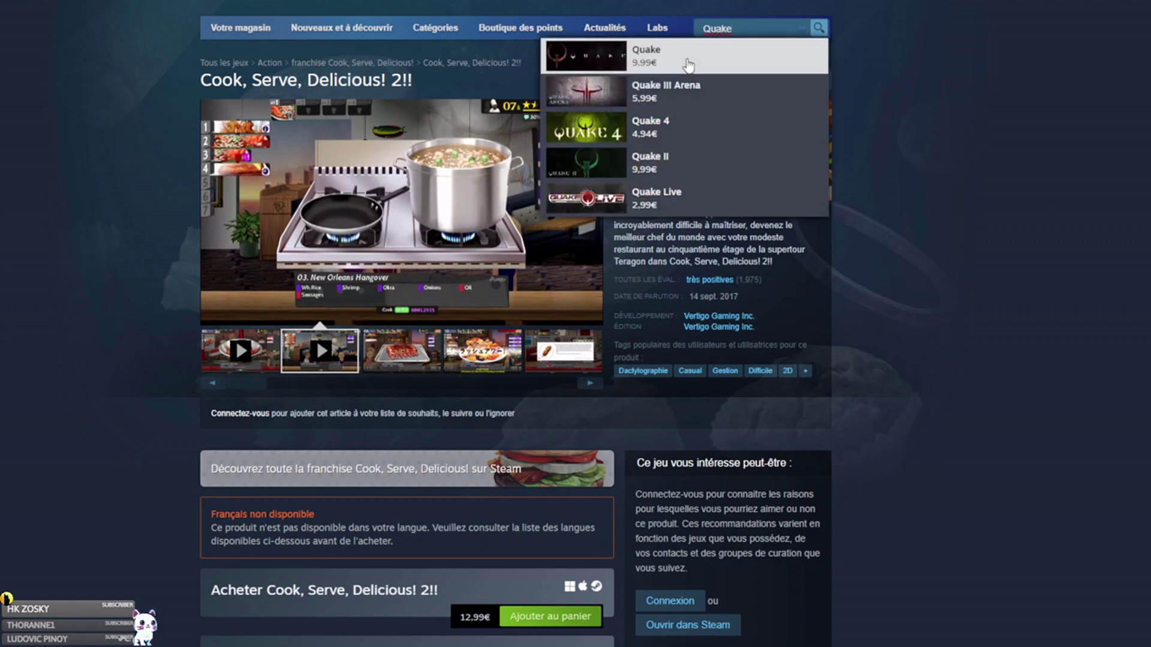
Find the original Quake in the store, open its page and check its reviews and purchase price.
{"action": "left_click", "coordinate": [690, 64]}
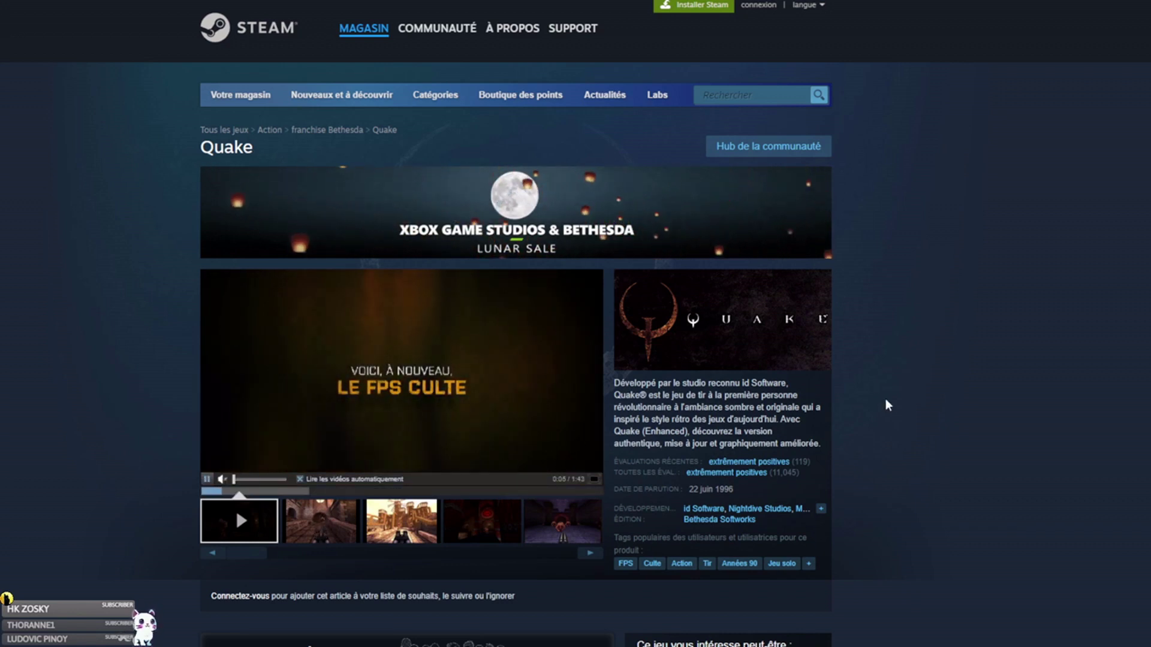
{"action": "scroll", "coordinate": [860, 310], "scroll_direction": "down", "scroll_amount": 1}
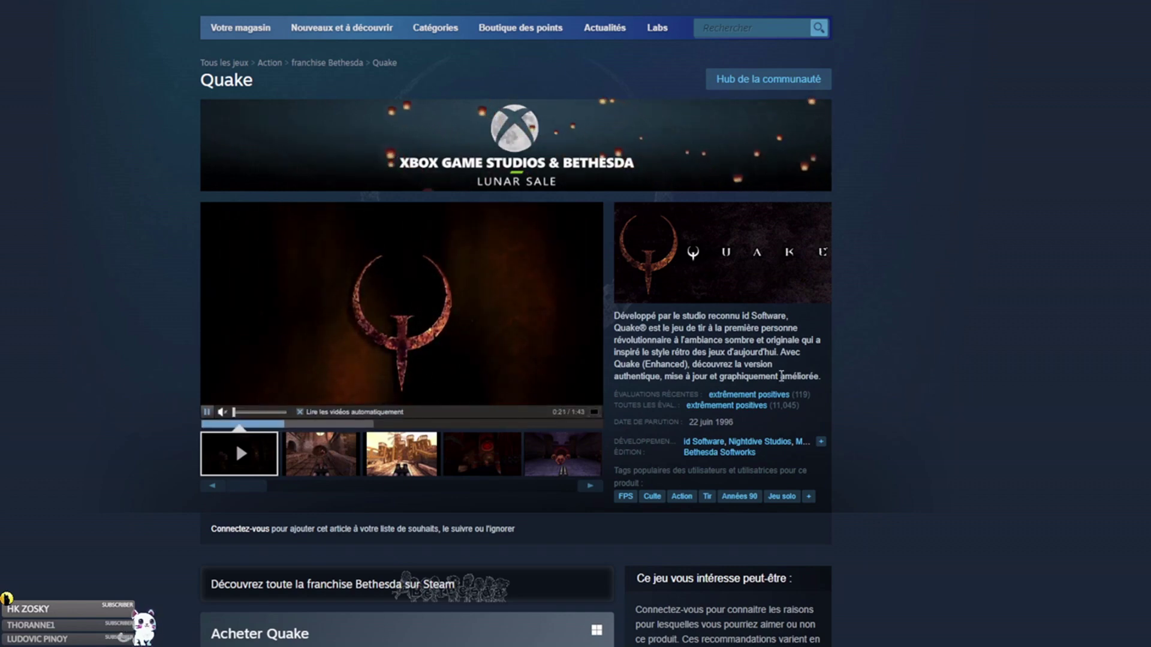
{"action": "mouse_move", "coordinate": [741, 410]}
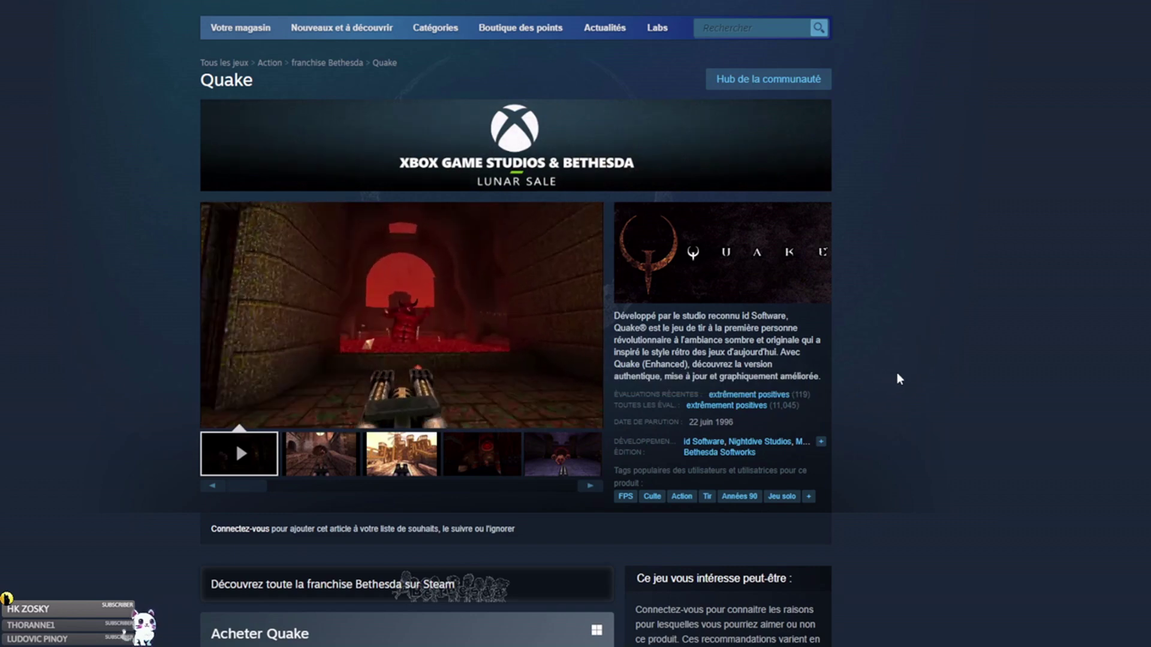
{"action": "scroll", "coordinate": [896, 378], "scroll_direction": "down", "scroll_amount": 1}
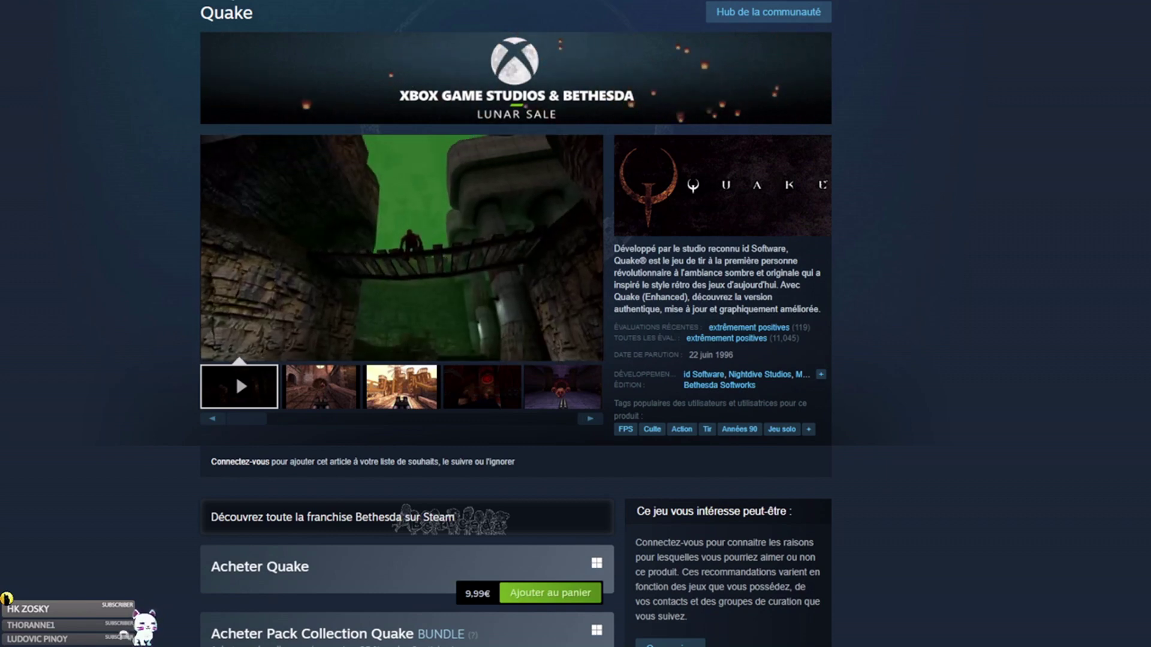
Search the store for Turmoil, open the base game's page and examine its reviews, price and purchase bundles.
{"action": "scroll", "coordinate": [661, 135], "scroll_direction": "up", "scroll_amount": 3}
{"action": "left_click", "coordinate": [809, 94]}
{"action": "type", "text": "Turmoil"}
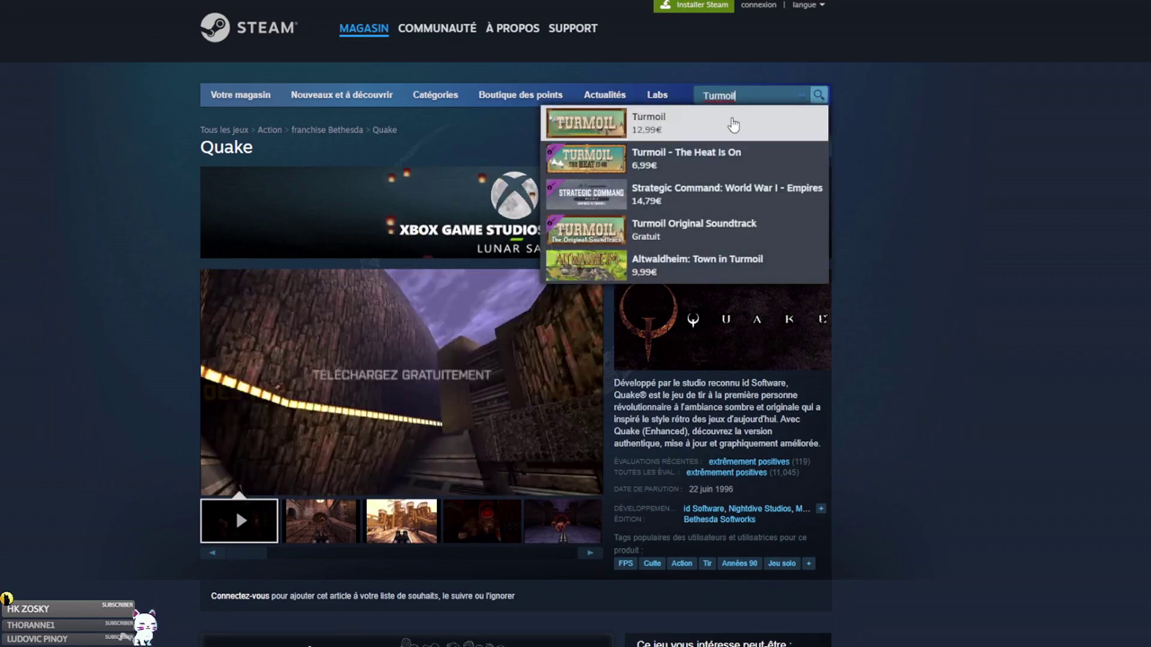
{"action": "left_click", "coordinate": [727, 130]}
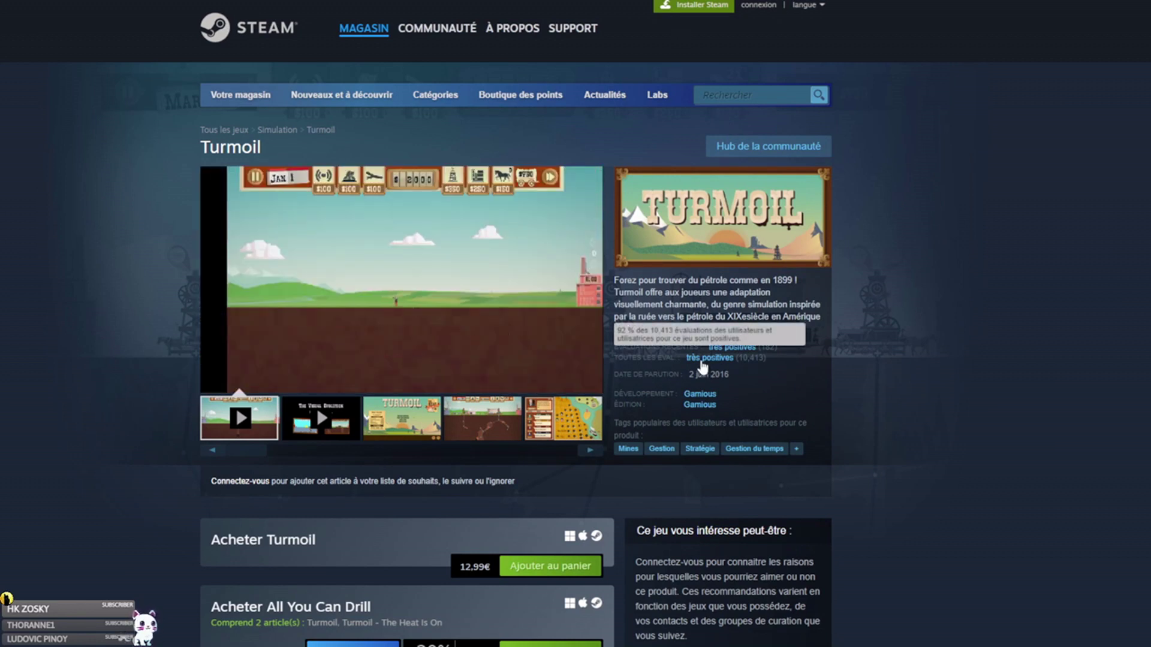
{"action": "scroll", "coordinate": [663, 324], "scroll_direction": "down", "scroll_amount": 1}
{"action": "scroll", "coordinate": [649, 296], "scroll_direction": "up", "scroll_amount": 1}
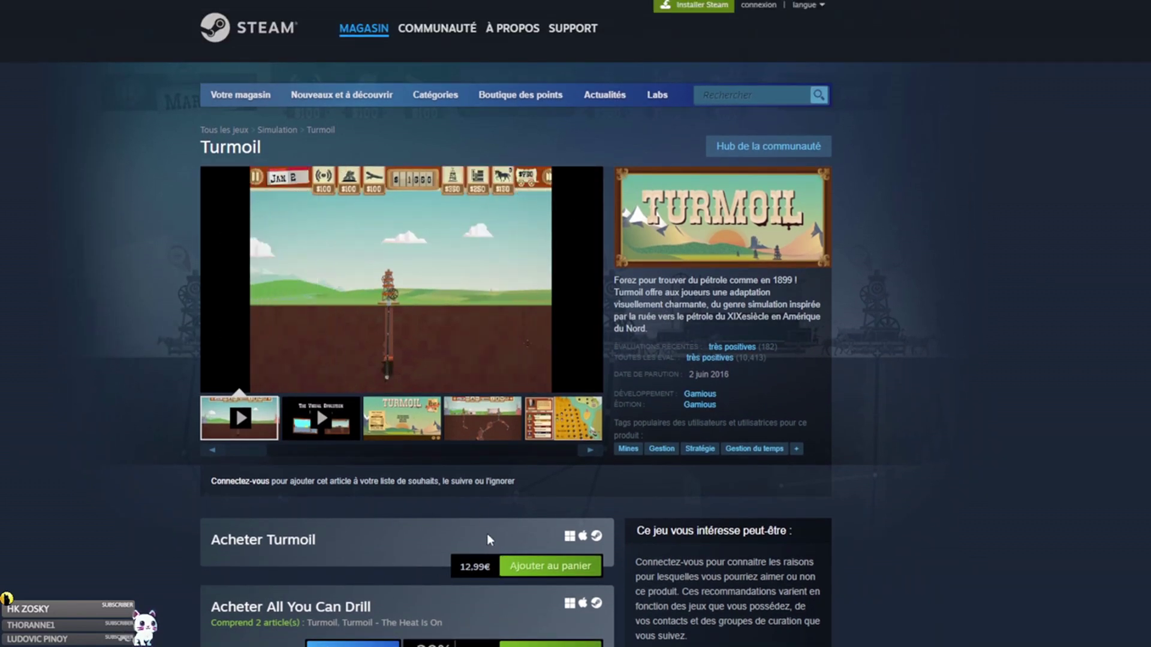
{"action": "scroll", "coordinate": [383, 515], "scroll_direction": "down", "scroll_amount": 1}
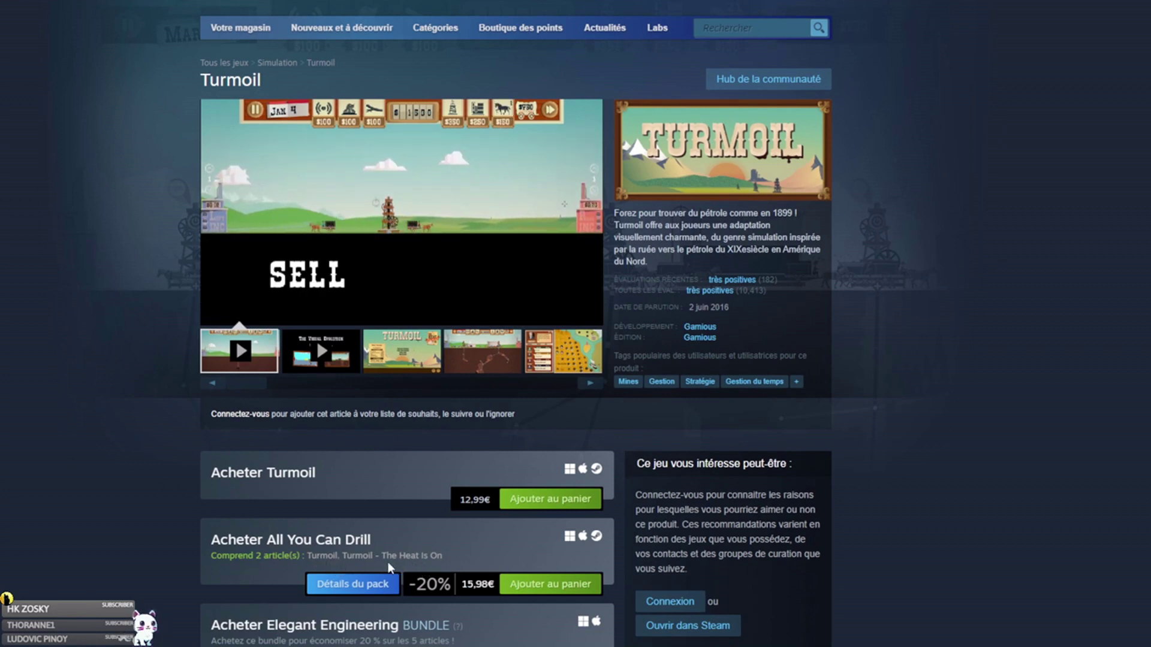
{"action": "scroll", "coordinate": [851, 438], "scroll_direction": "up", "scroll_amount": 1}
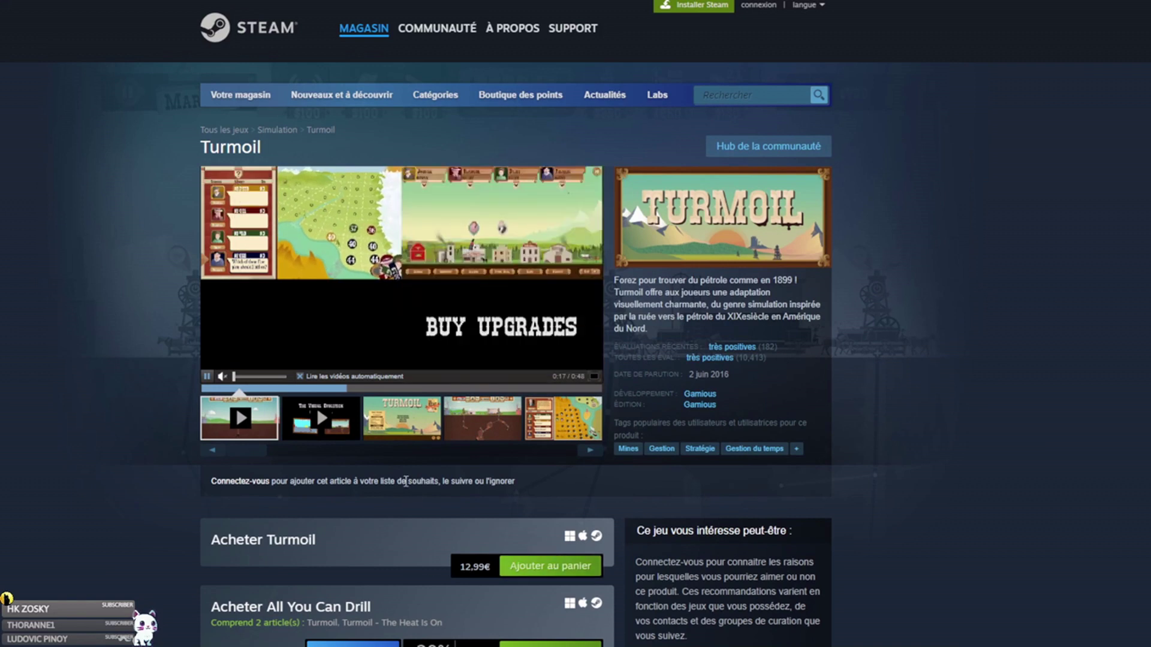
{"action": "mouse_move", "coordinate": [372, 304]}
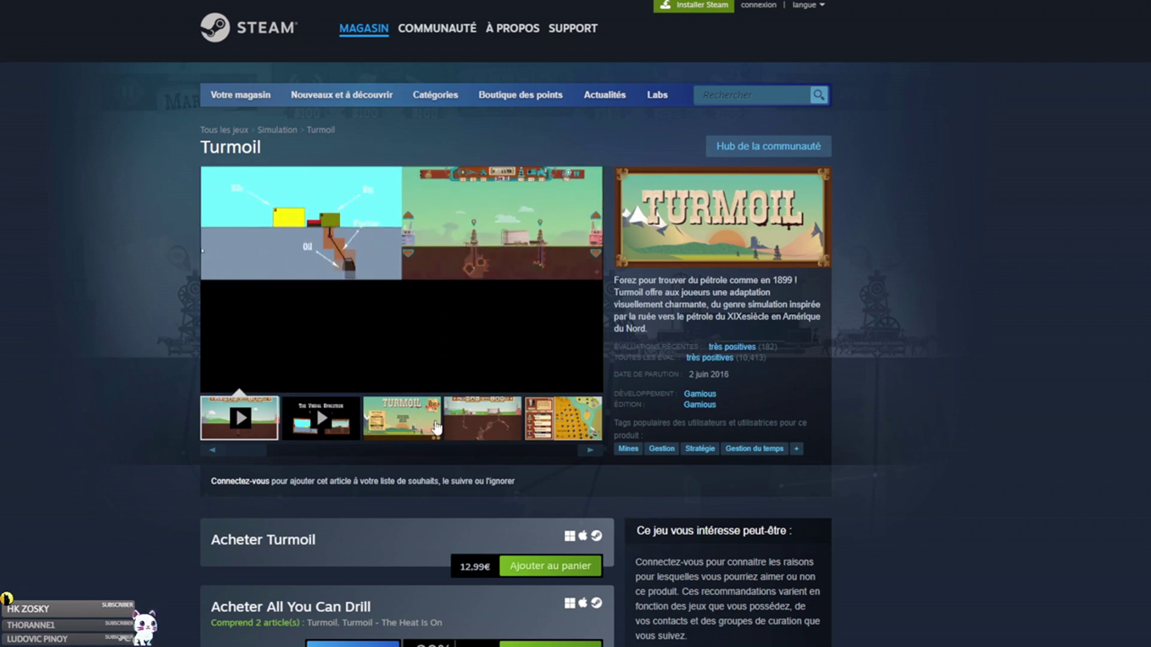
Check Turmoil's overall review score and look through the gameplay screenshots in its gallery.
{"action": "mouse_move", "coordinate": [722, 364]}
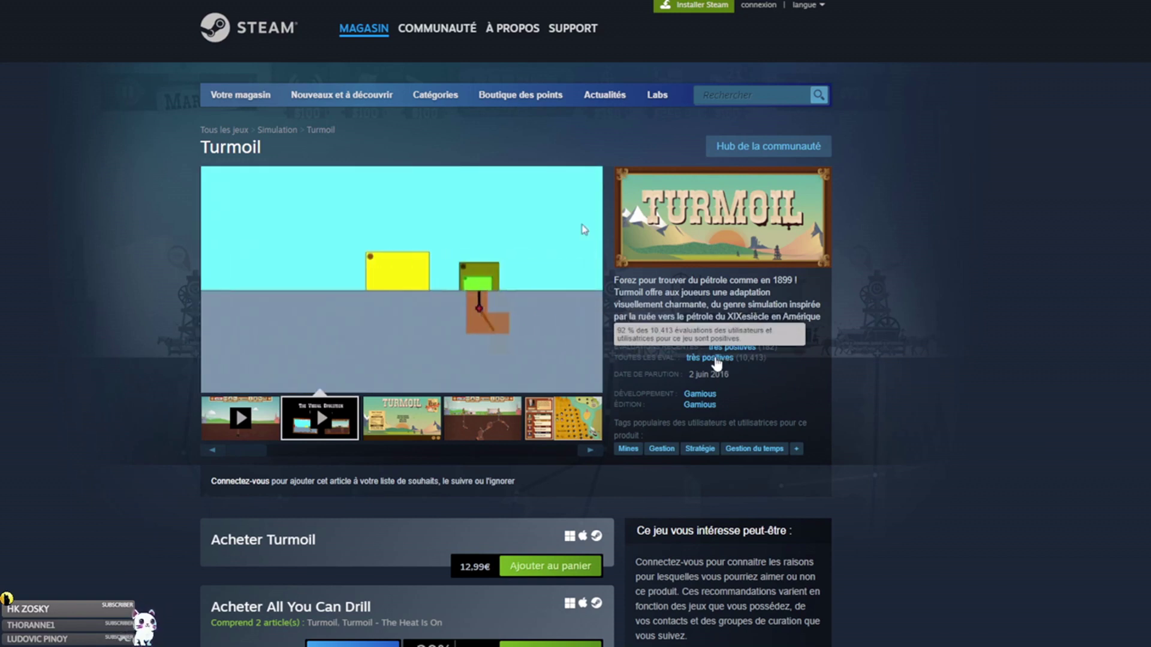
{"action": "left_click", "coordinate": [427, 426]}
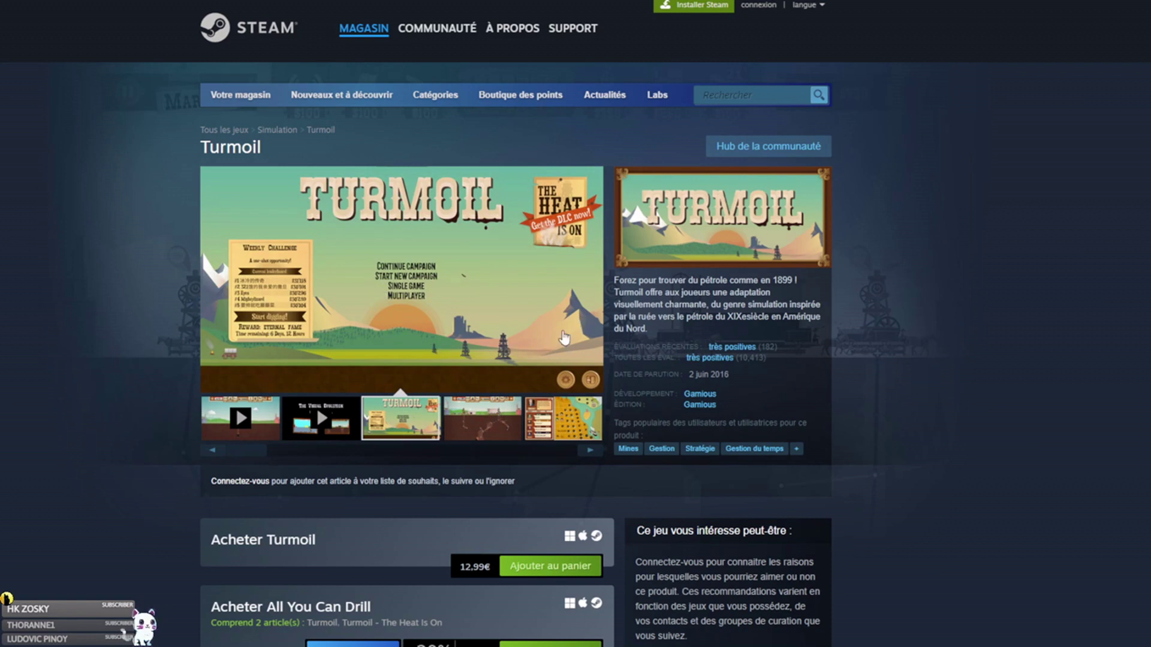
{"action": "left_click", "coordinate": [498, 417]}
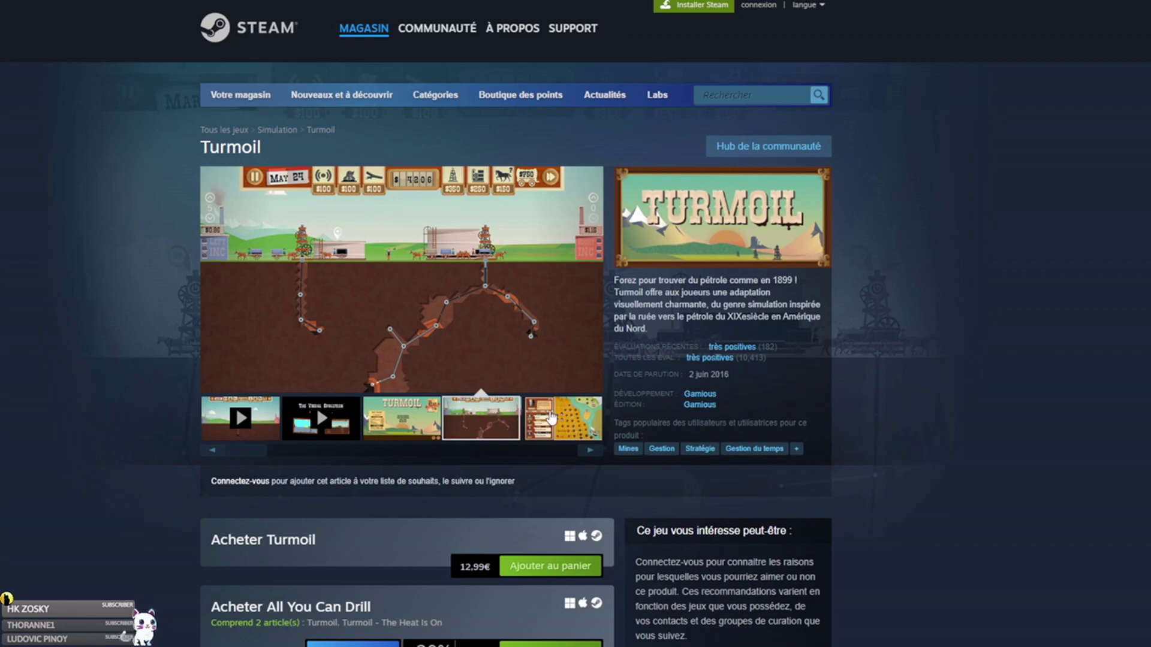
{"action": "left_click", "coordinate": [561, 430]}
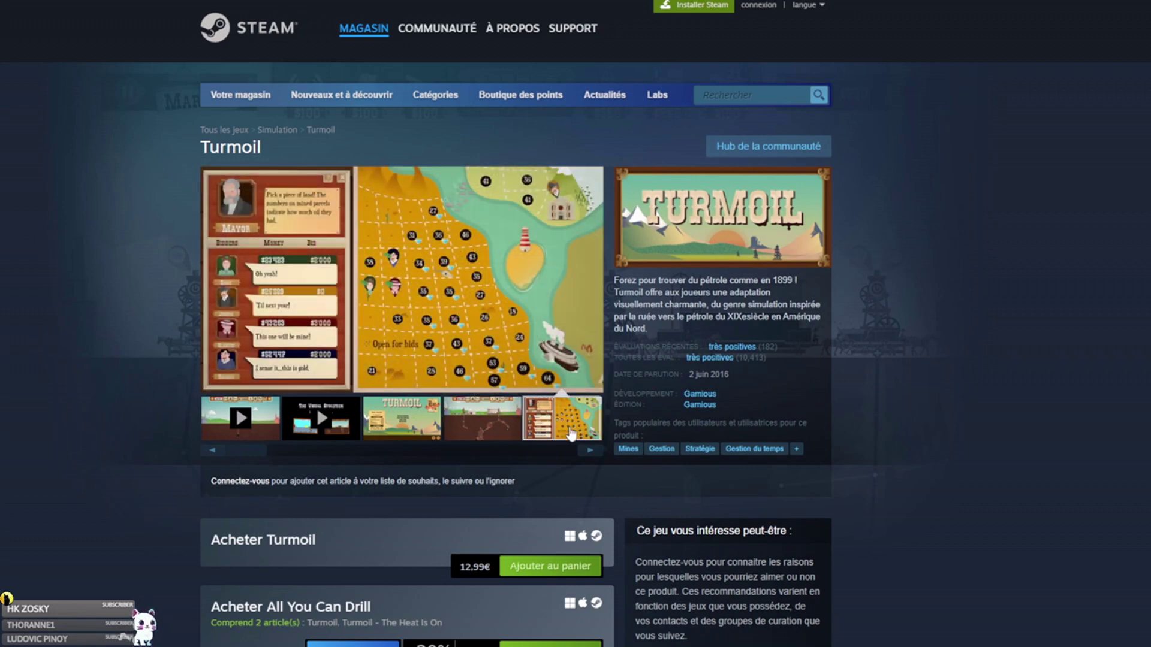
{"action": "left_click", "coordinate": [588, 451]}
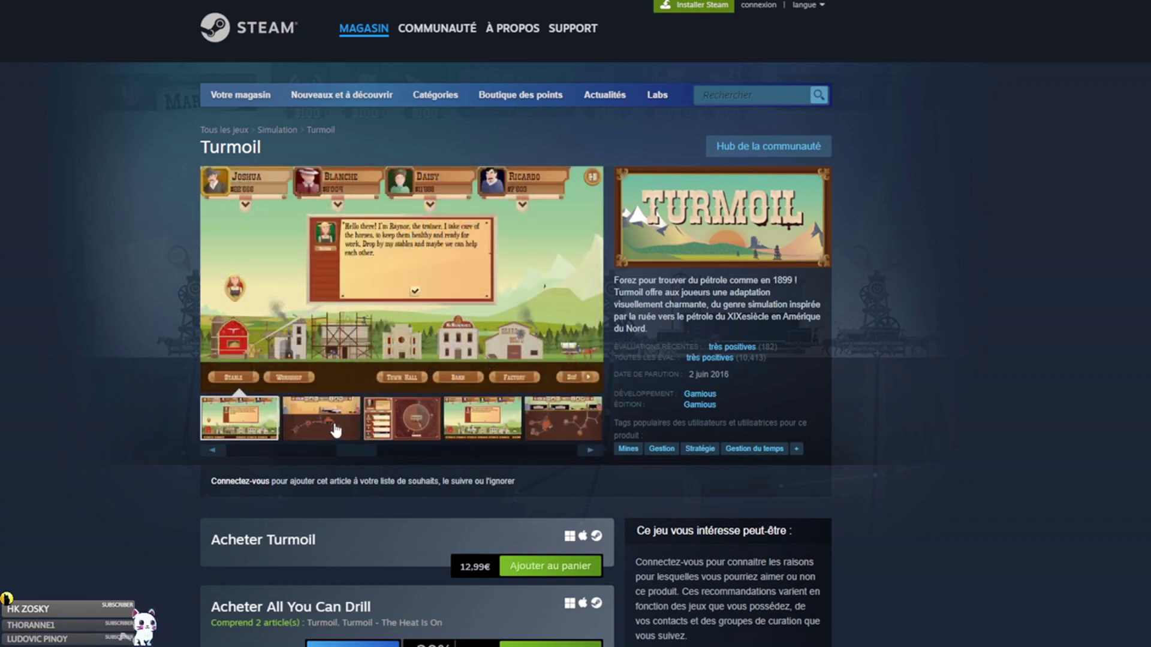
{"action": "left_click", "coordinate": [335, 430]}
{"action": "left_click", "coordinate": [426, 428]}
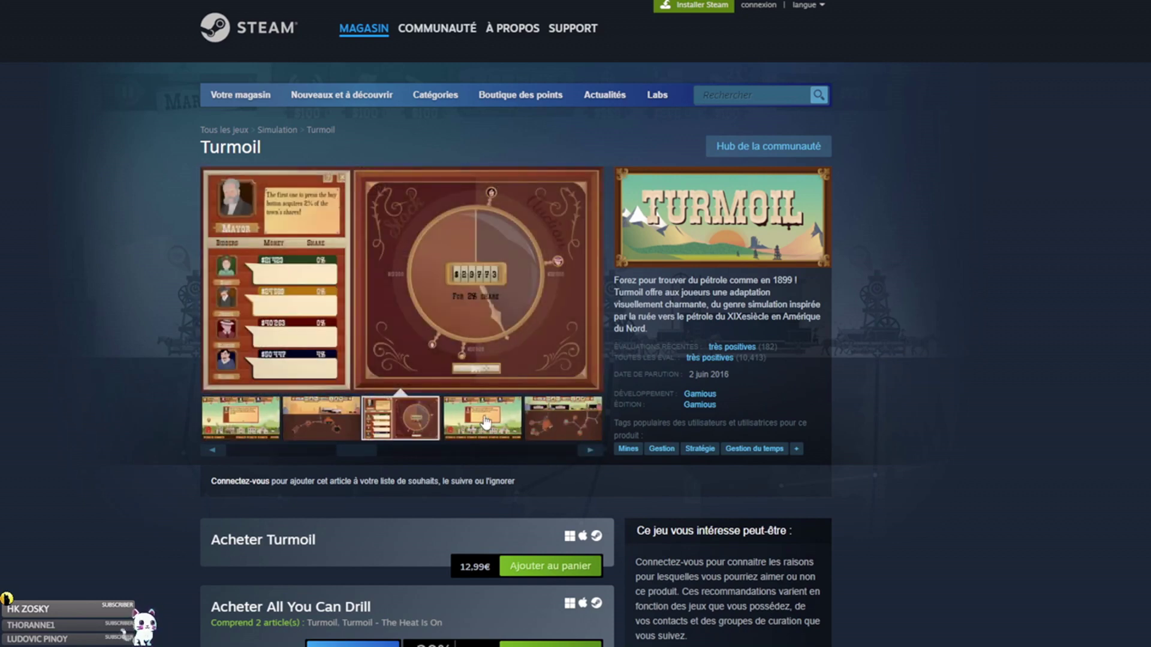
{"action": "left_click", "coordinate": [485, 423]}
{"action": "left_click", "coordinate": [564, 427]}
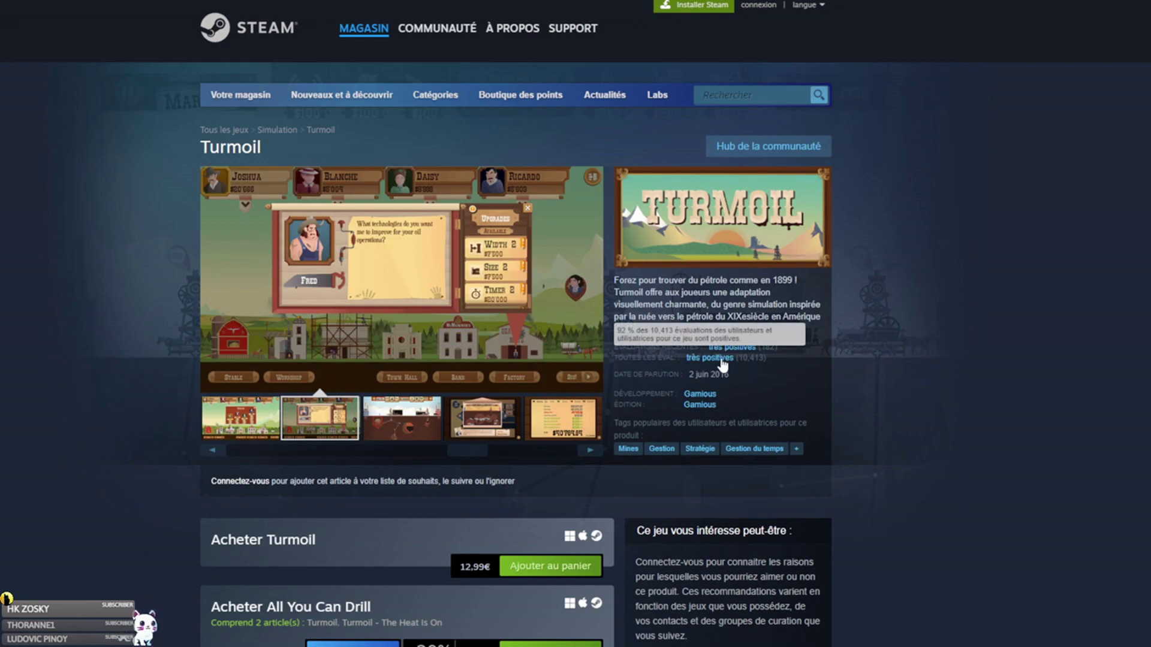
Expand the most relevant negative user review of Turmoil and read it in full.
{"action": "scroll", "coordinate": [657, 369], "scroll_direction": "down", "scroll_amount": 20}
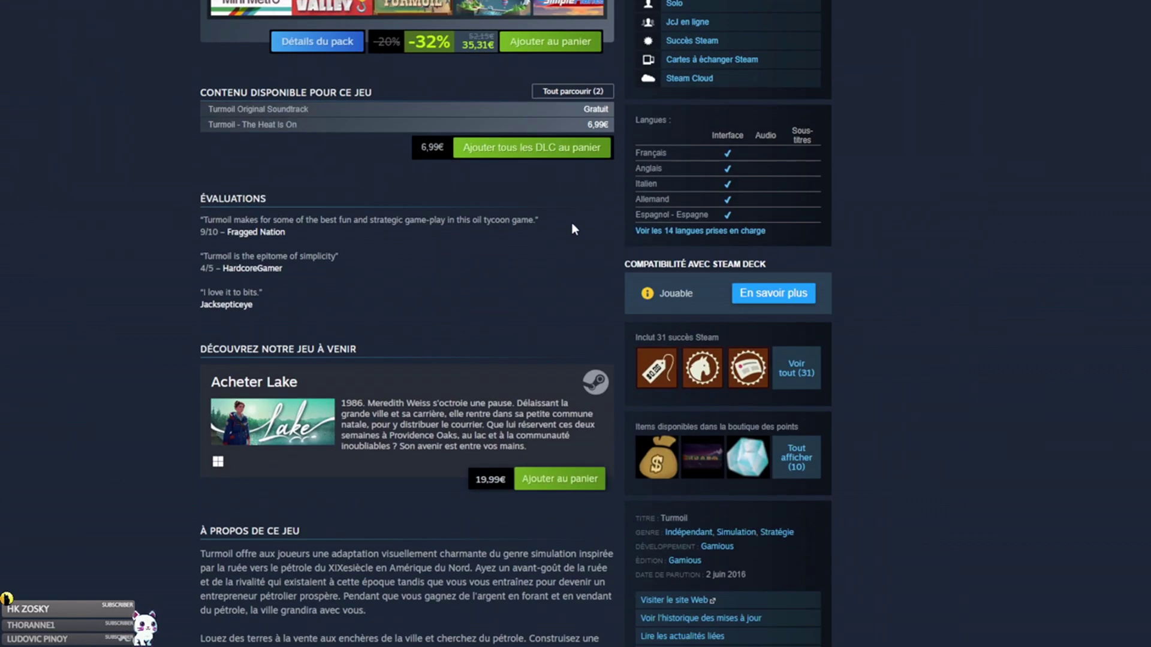
{"action": "scroll", "coordinate": [576, 228], "scroll_direction": "down", "scroll_amount": 20}
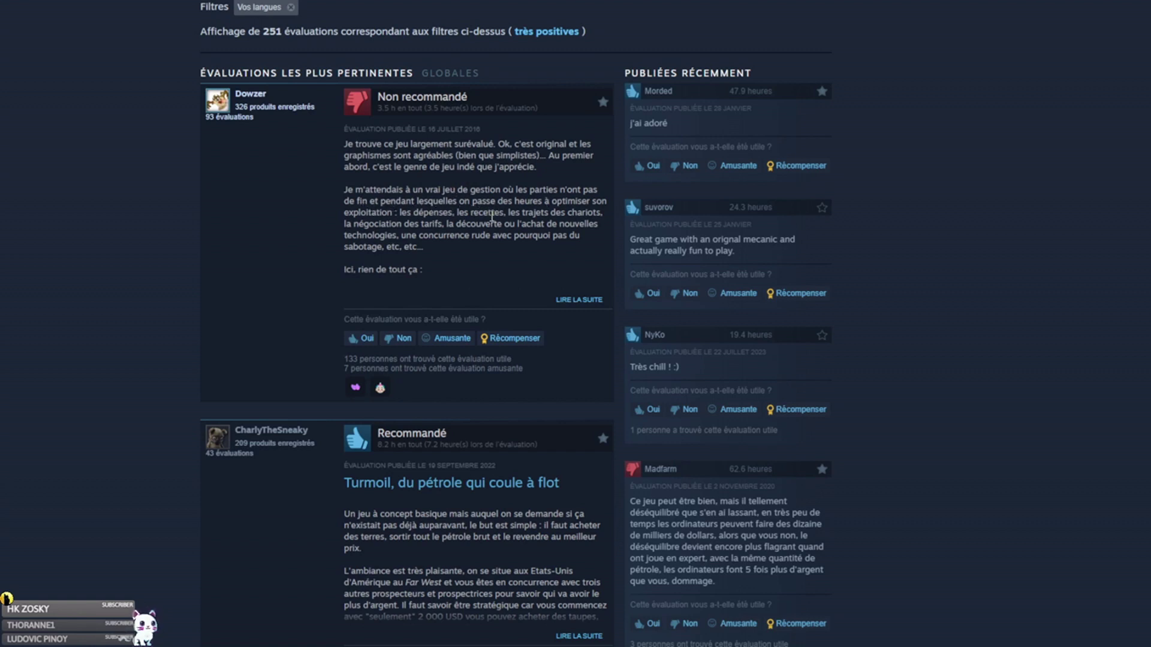
{"action": "left_click", "coordinate": [576, 300]}
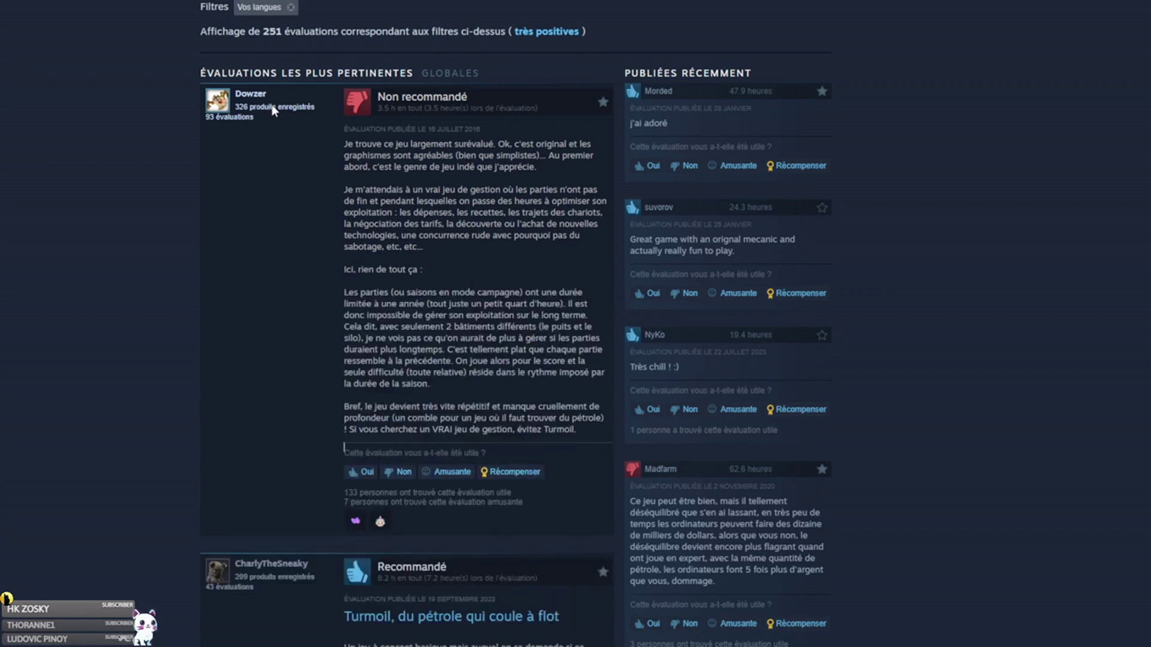
{"action": "scroll", "coordinate": [379, 178], "scroll_direction": "down", "scroll_amount": 2}
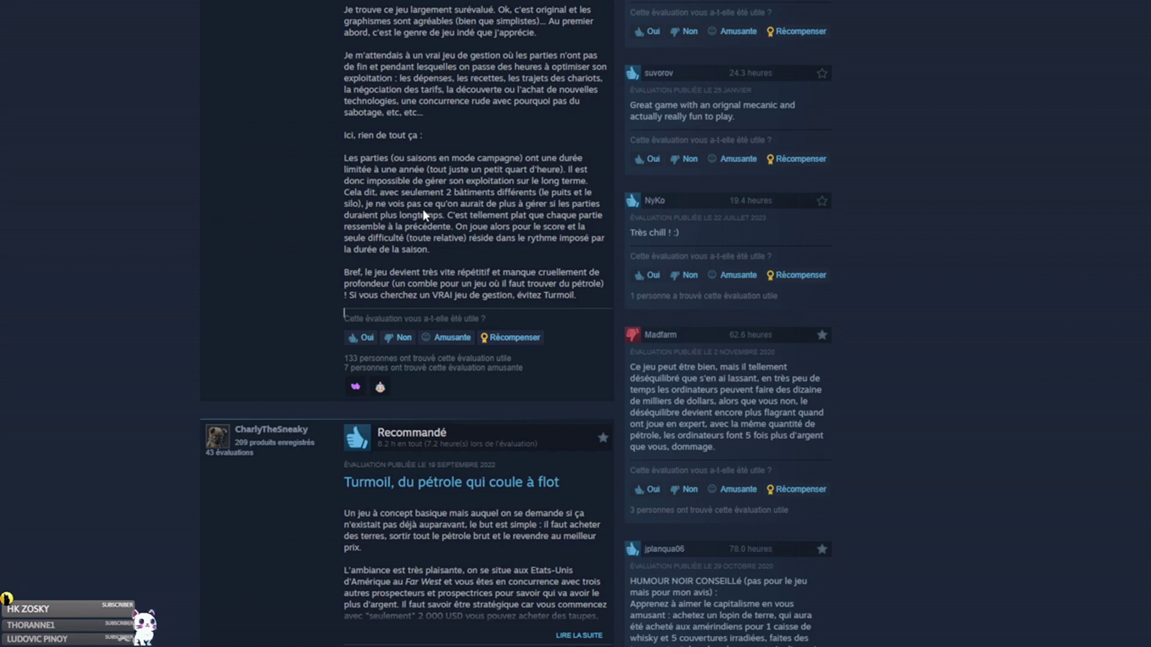
{"action": "scroll", "coordinate": [419, 282], "scroll_direction": "down", "scroll_amount": 1}
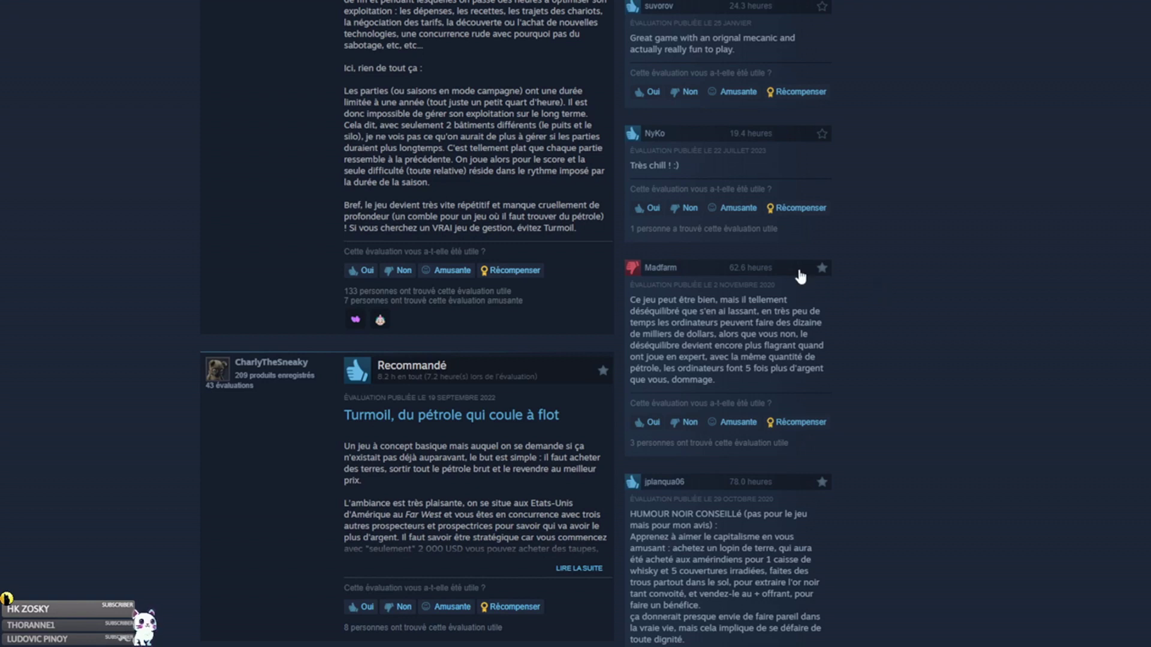
{"action": "scroll", "coordinate": [466, 185], "scroll_direction": "up", "scroll_amount": 1}
{"action": "scroll", "coordinate": [457, 232], "scroll_direction": "up", "scroll_amount": 2}
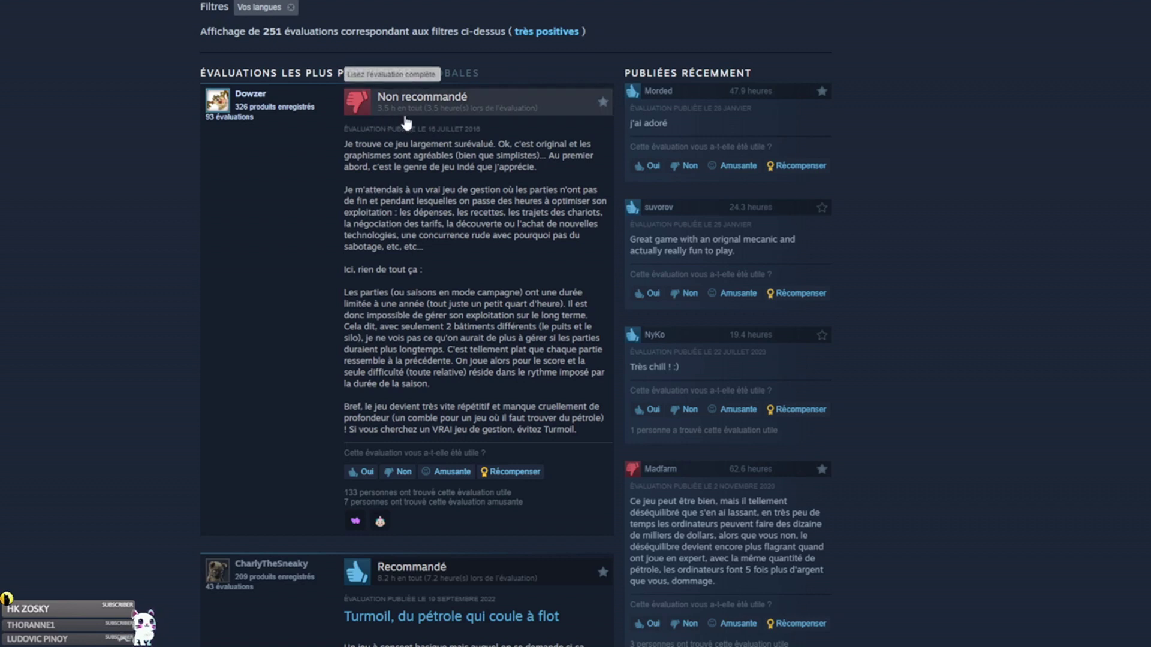
{"action": "scroll", "coordinate": [468, 206], "scroll_direction": "down", "scroll_amount": 2}
{"action": "scroll", "coordinate": [466, 205], "scroll_direction": "down", "scroll_amount": 1}
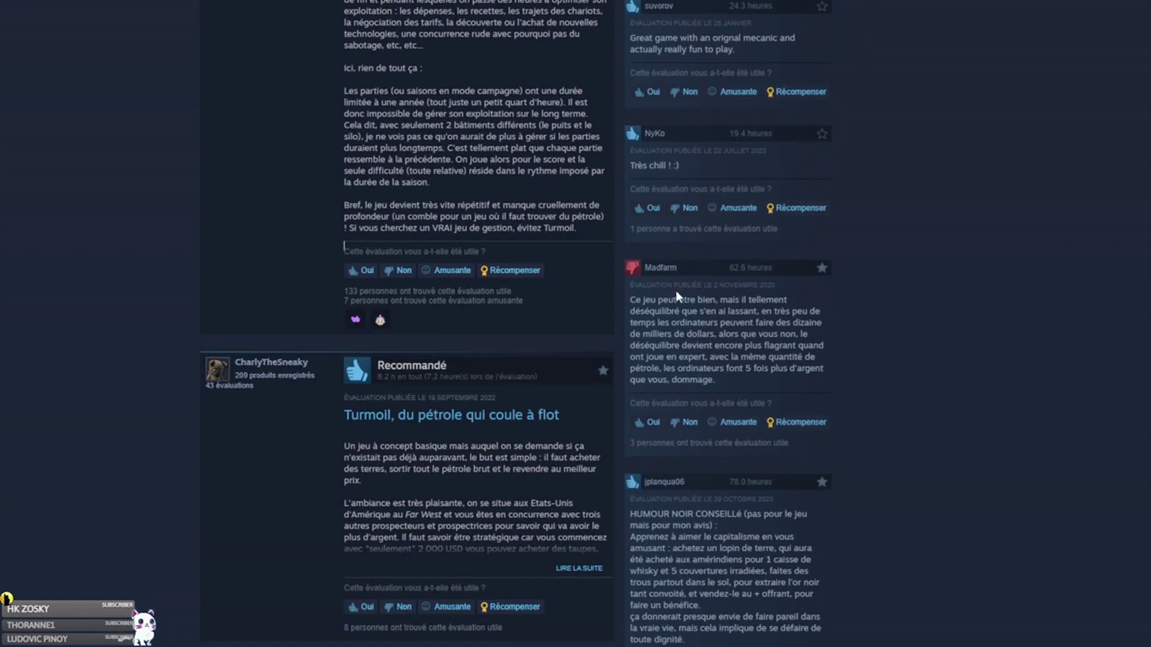
{"action": "scroll", "coordinate": [453, 240], "scroll_direction": "up", "scroll_amount": 1}
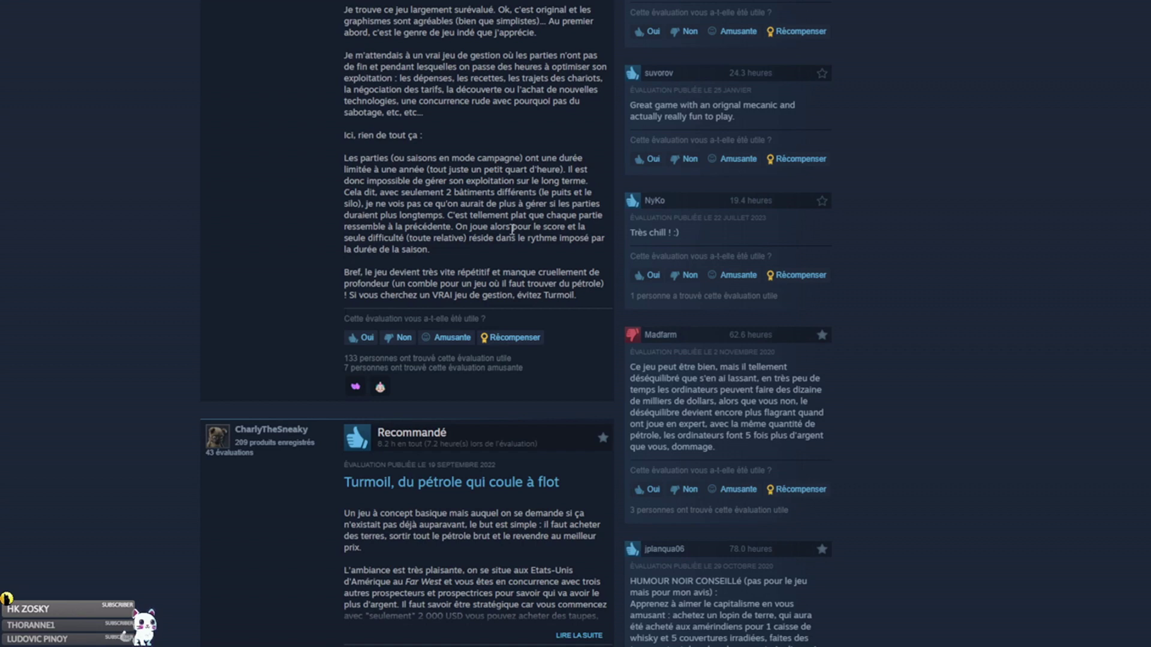
Read the other French user reviews of Turmoil, including "Turmoil, du pétrole qui coule à flot", and compare them with the negative one.
{"action": "scroll", "coordinate": [513, 231], "scroll_direction": "down", "scroll_amount": 3}
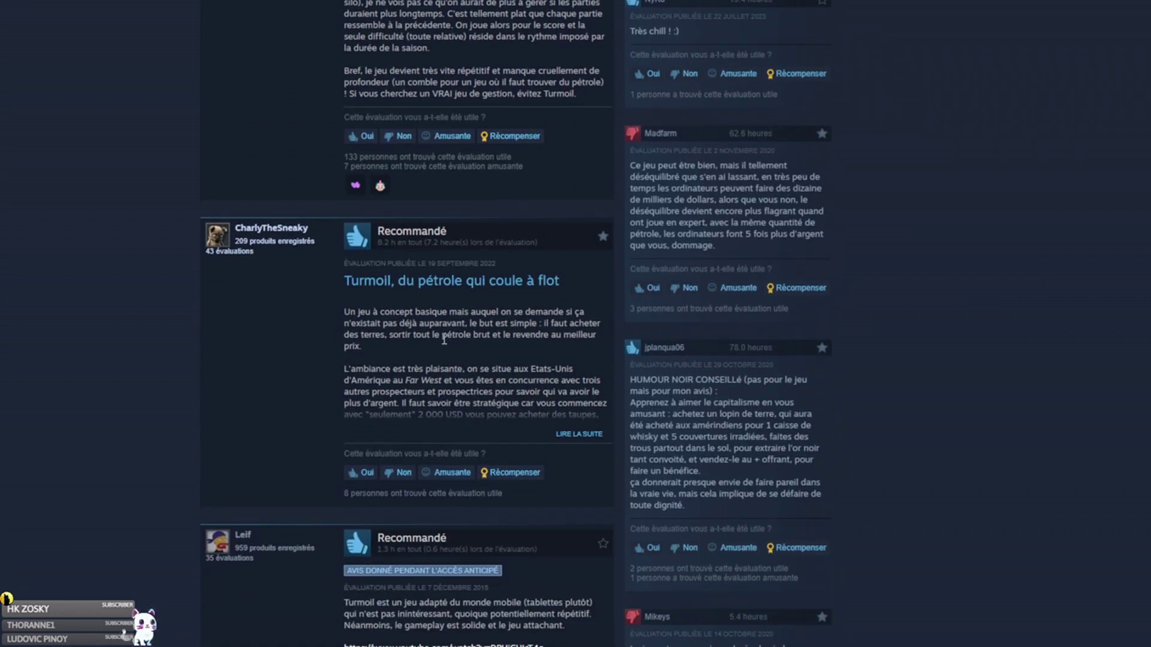
{"action": "scroll", "coordinate": [446, 337], "scroll_direction": "down", "scroll_amount": 1}
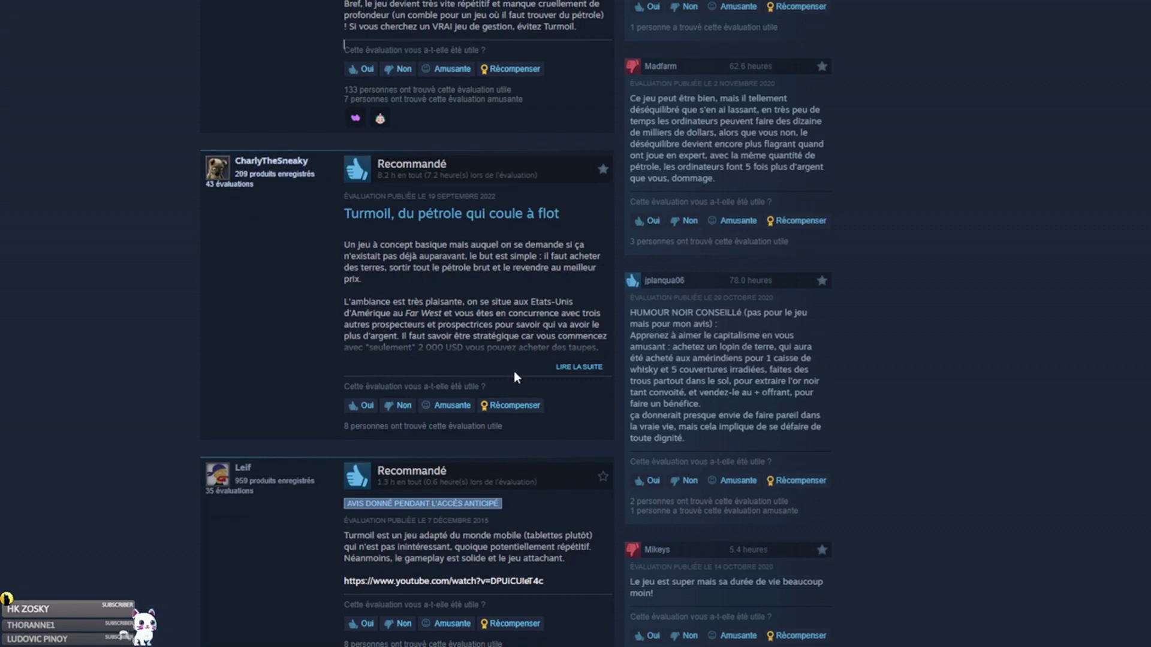
{"action": "scroll", "coordinate": [520, 282], "scroll_direction": "down", "scroll_amount": 1}
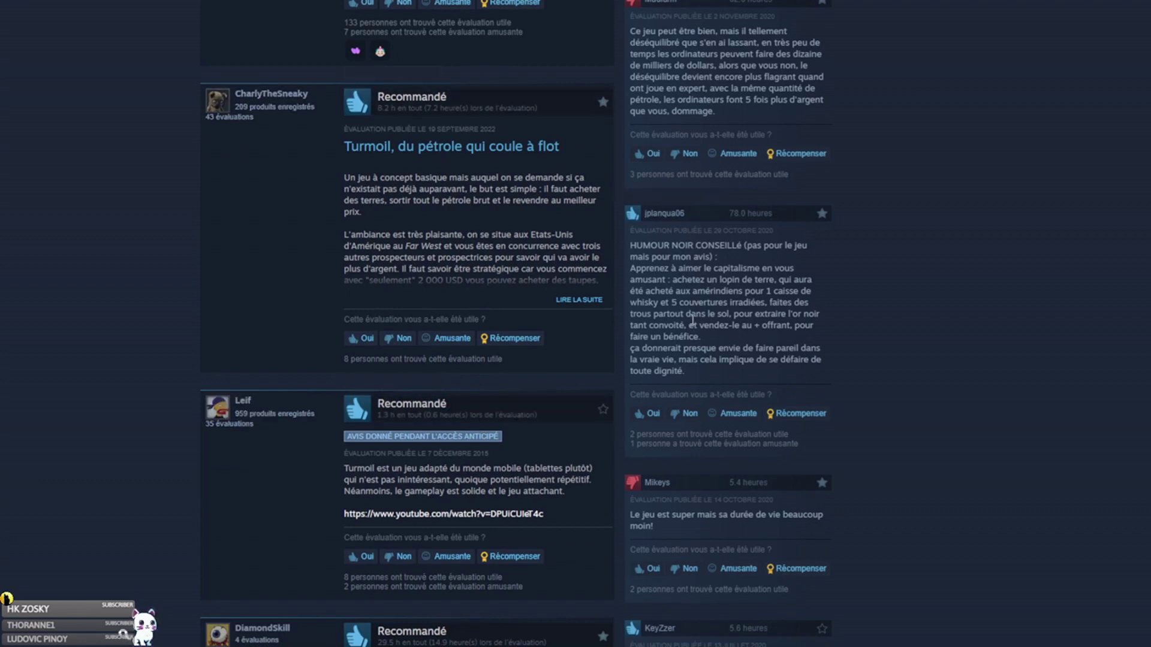
{"action": "scroll", "coordinate": [693, 322], "scroll_direction": "up", "scroll_amount": 1}
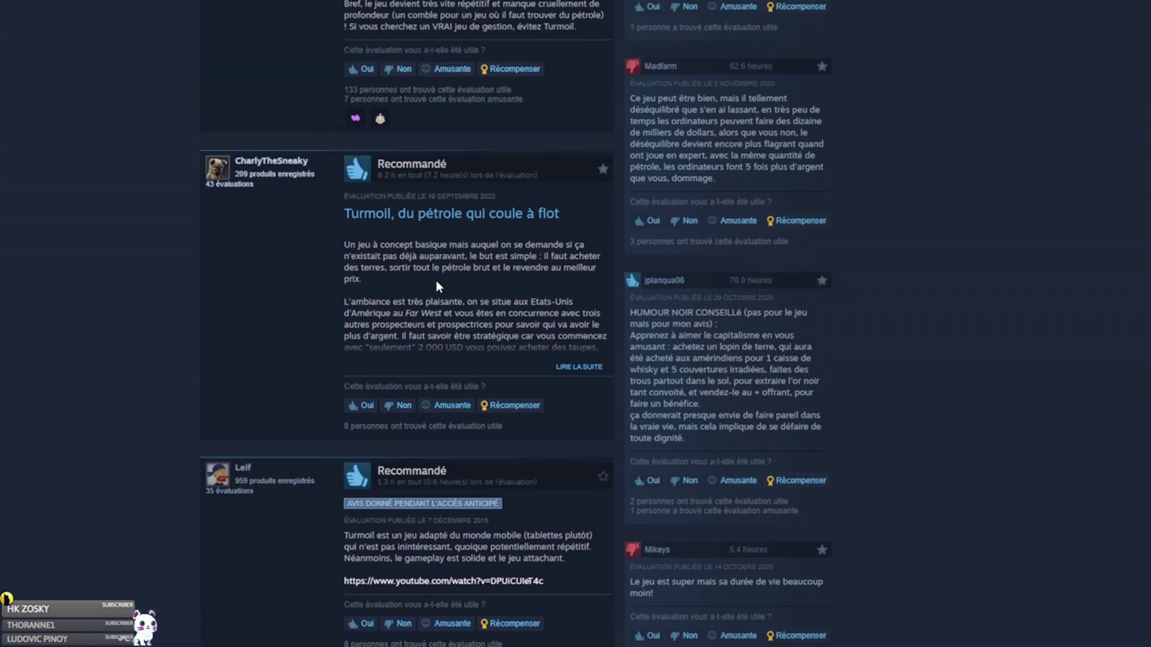
{"action": "scroll", "coordinate": [436, 287], "scroll_direction": "up", "scroll_amount": 2}
{"action": "scroll", "coordinate": [511, 537], "scroll_direction": "up", "scroll_amount": 2}
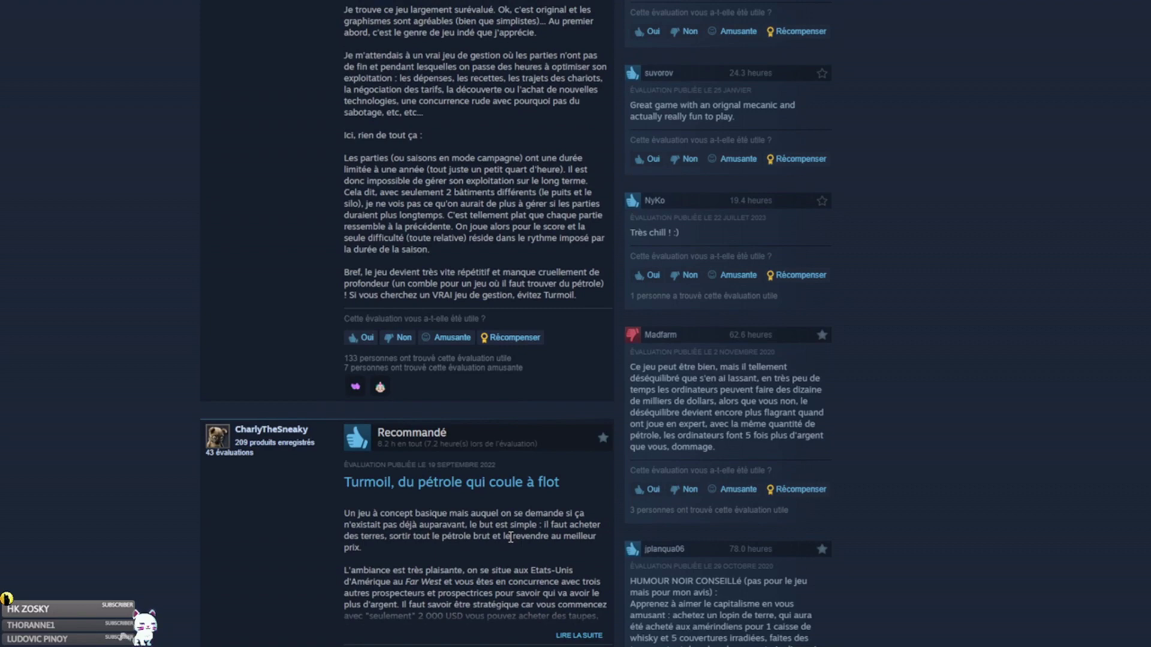
{"action": "scroll", "coordinate": [510, 537], "scroll_direction": "down", "scroll_amount": 5}
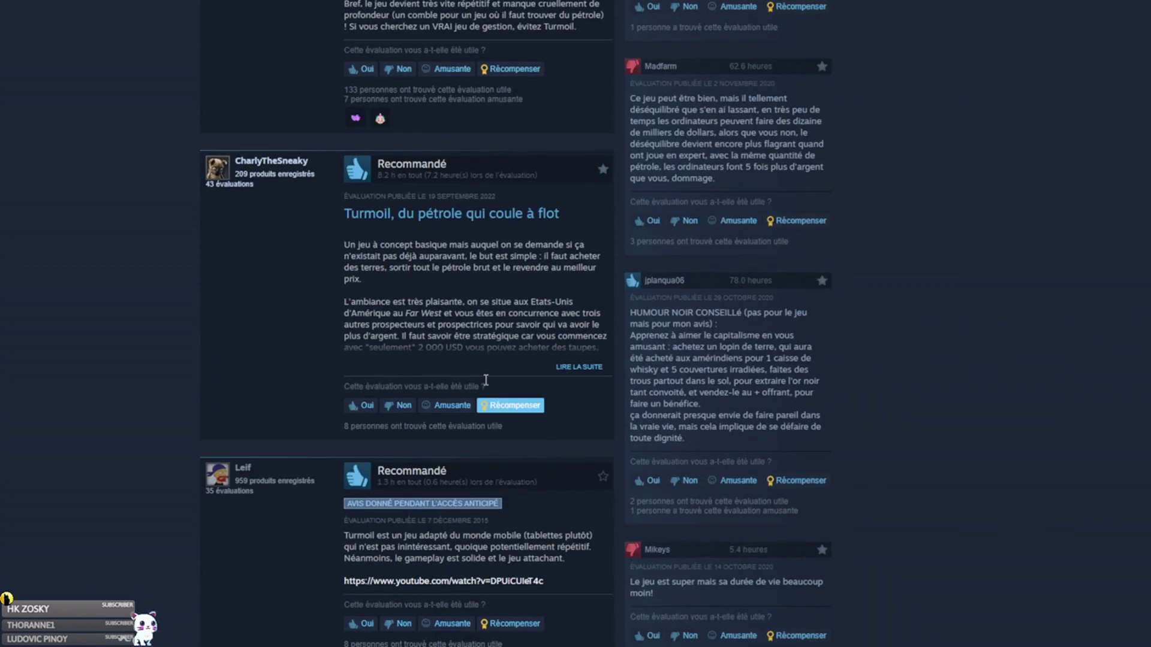
{"action": "scroll", "coordinate": [485, 380], "scroll_direction": "up", "scroll_amount": 7}
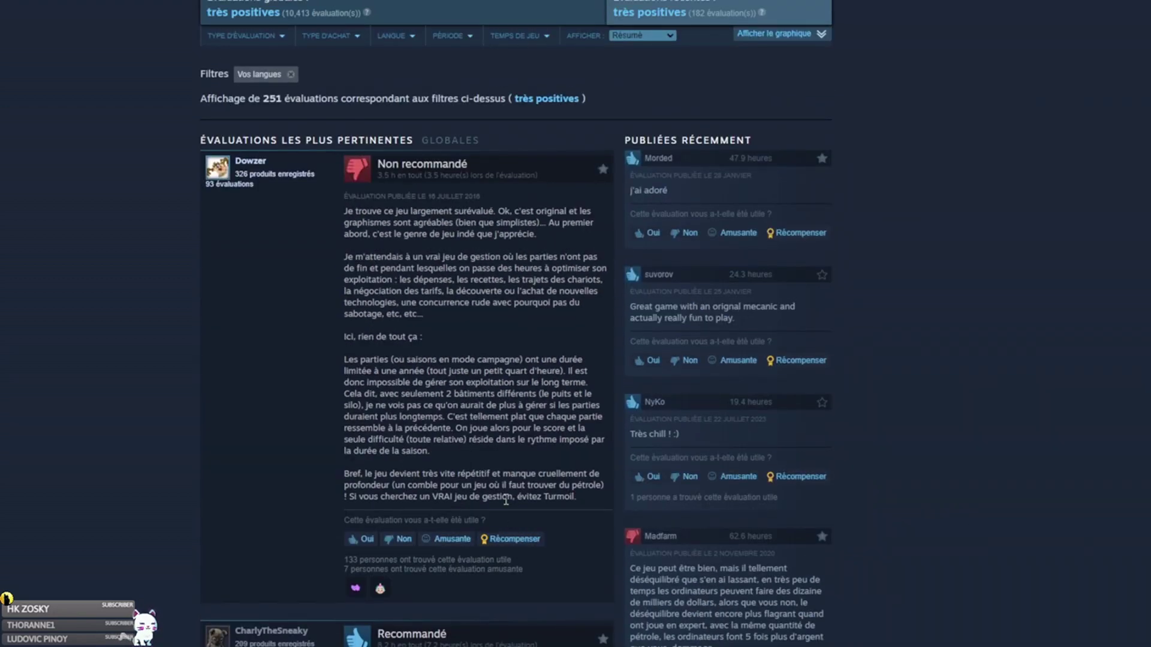
Examine Turmoil's game description, feature list and purchase options, and revisit its user reviews.
{"action": "scroll", "coordinate": [506, 500], "scroll_direction": "up", "scroll_amount": 14}
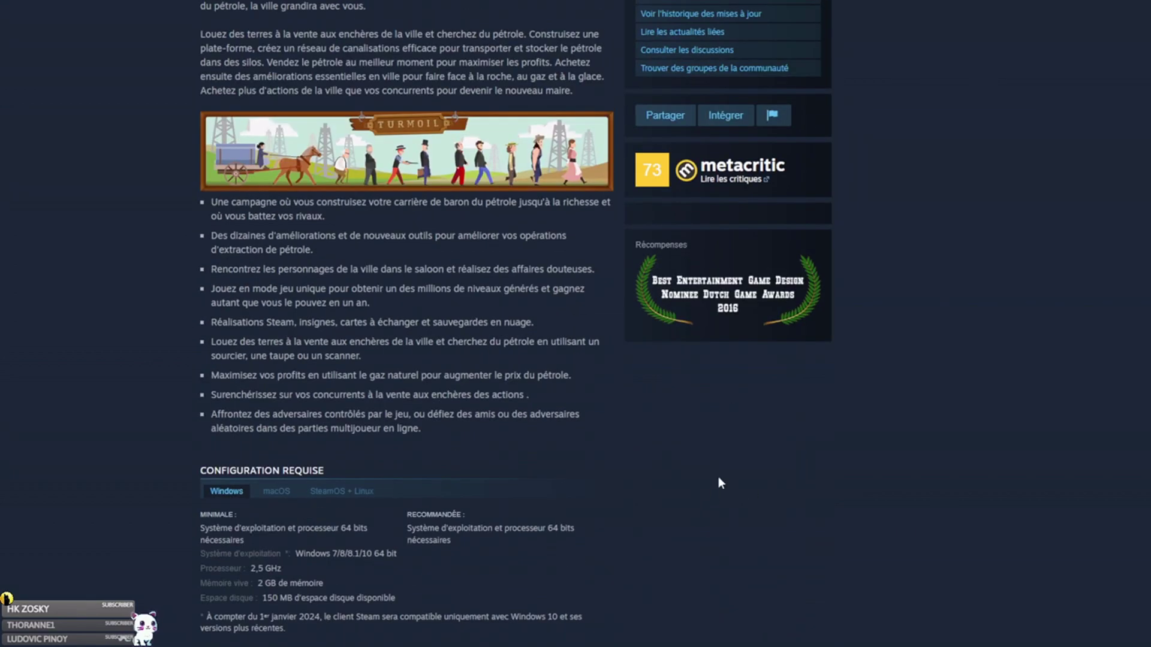
{"action": "scroll", "coordinate": [440, 390], "scroll_direction": "up", "scroll_amount": 3}
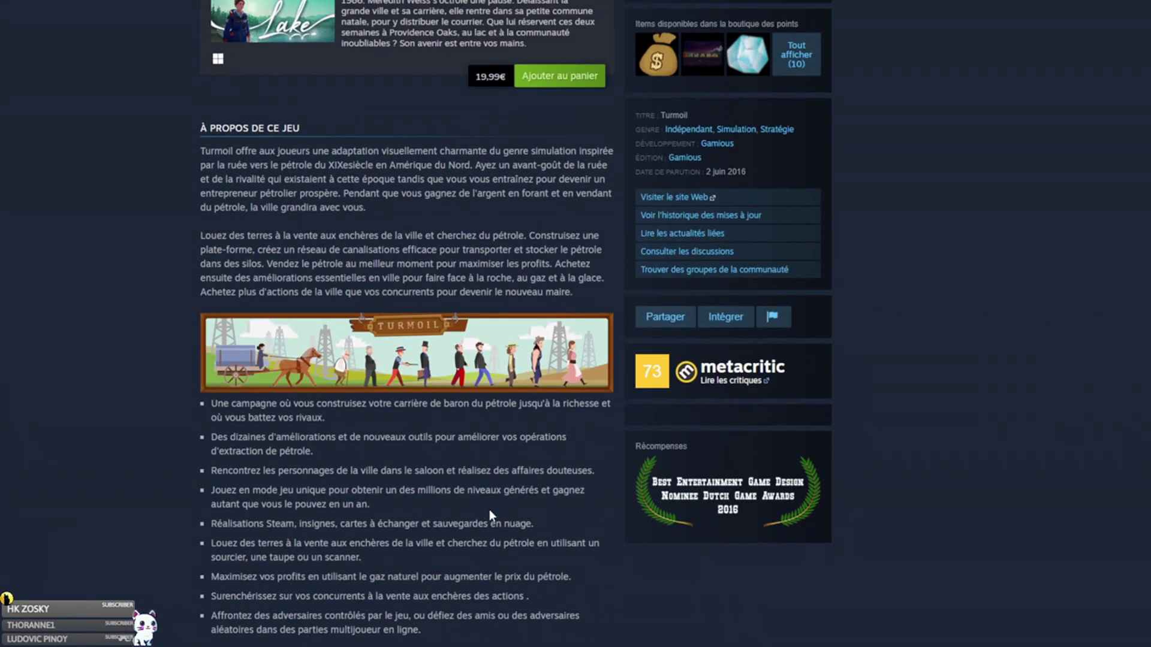
{"action": "scroll", "coordinate": [480, 433], "scroll_direction": "up", "scroll_amount": 3}
{"action": "scroll", "coordinate": [966, 338], "scroll_direction": "up", "scroll_amount": 10}
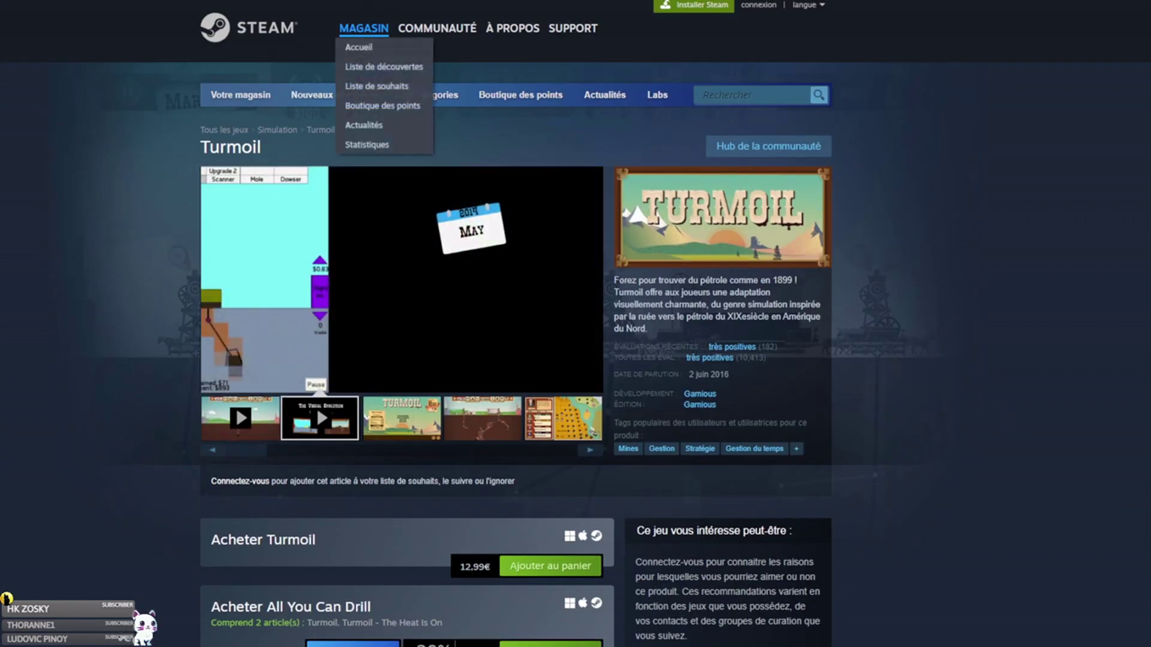
{"action": "scroll", "coordinate": [992, 285], "scroll_direction": "down", "scroll_amount": 5}
{"action": "scroll", "coordinate": [993, 290], "scroll_direction": "down", "scroll_amount": 10}
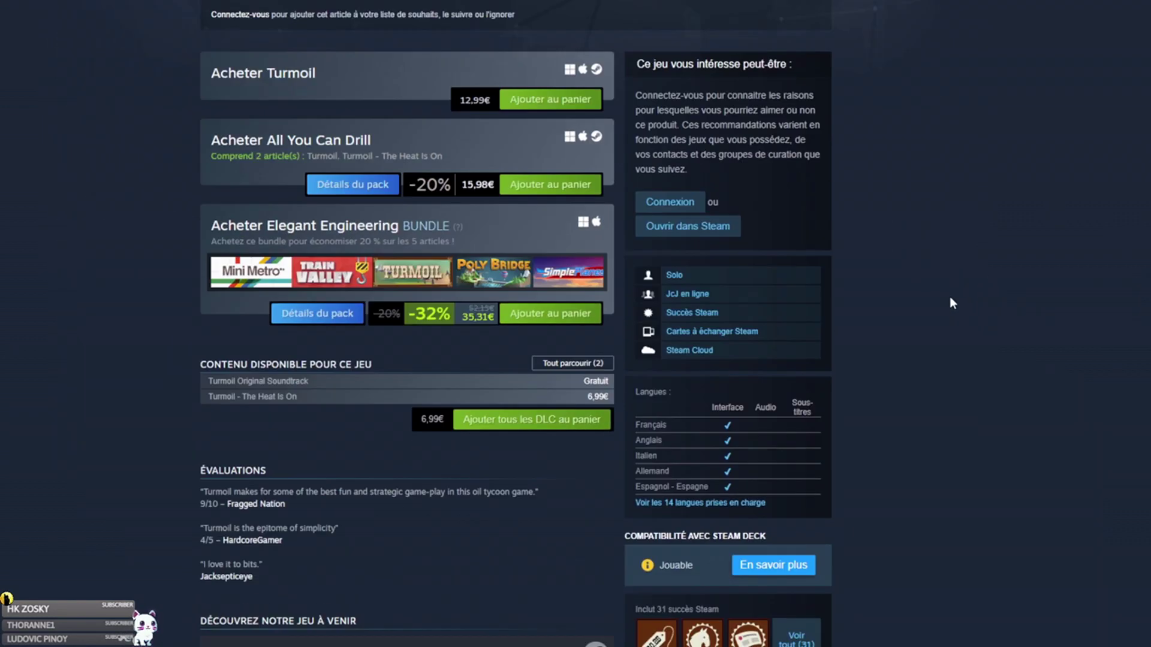
{"action": "scroll", "coordinate": [953, 275], "scroll_direction": "down", "scroll_amount": 20}
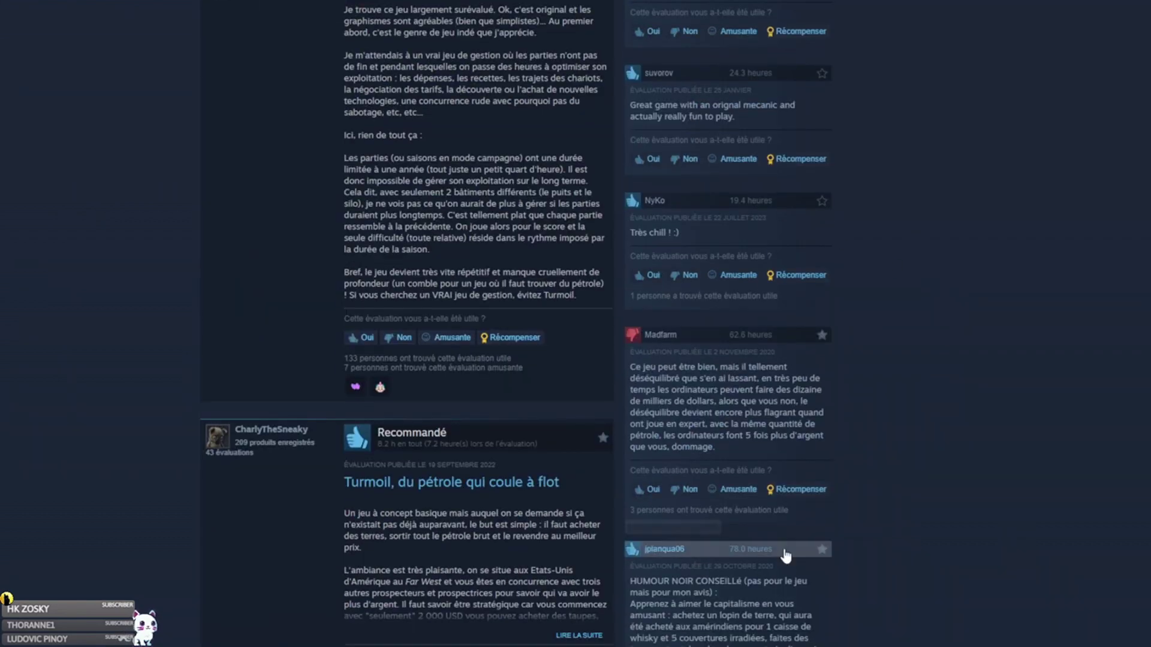
{"action": "scroll", "coordinate": [940, 283], "scroll_direction": "up", "scroll_amount": 15}
{"action": "scroll", "coordinate": [952, 253], "scroll_direction": "up", "scroll_amount": 20}
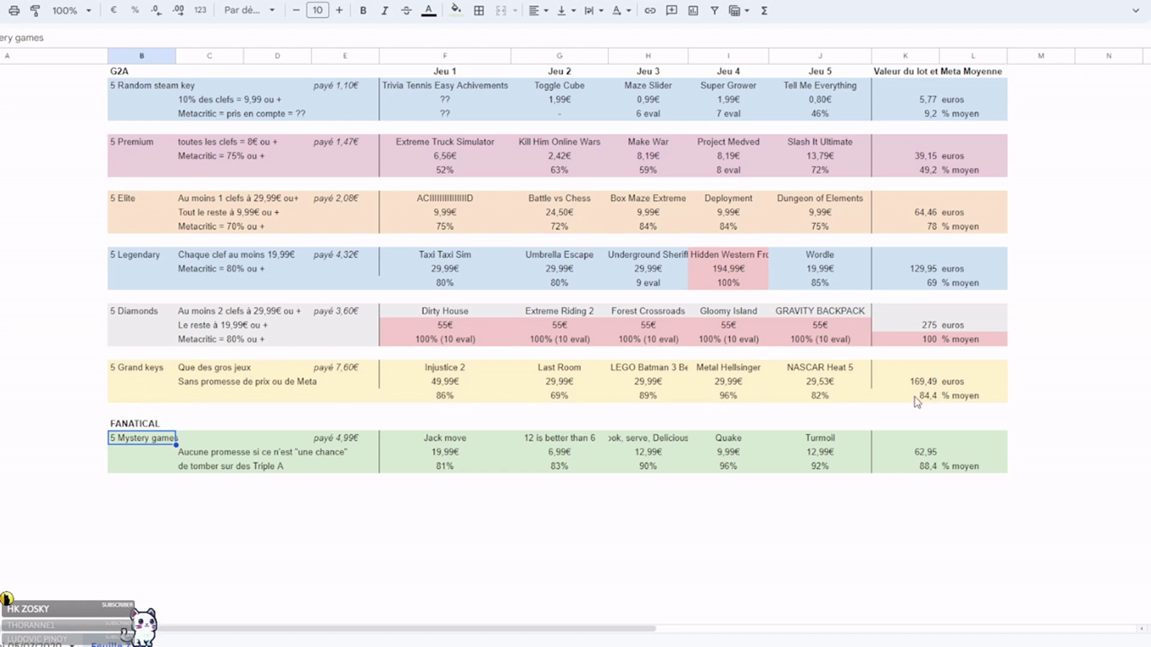
Switch to the comparison spreadsheet and compare the 5 Grand keys pack with the FANATICAL 5 Mystery games pack.
{"action": "mouse_move", "coordinate": [819, 395]}
{"action": "left_mouse_down"}
{"action": "mouse_move", "coordinate": [822, 437]}
{"action": "mouse_move", "coordinate": [826, 415]}
{"action": "left_mouse_up"}
{"action": "left_click_drag", "start_coordinate": [135, 369], "coordinate": [136, 446]}
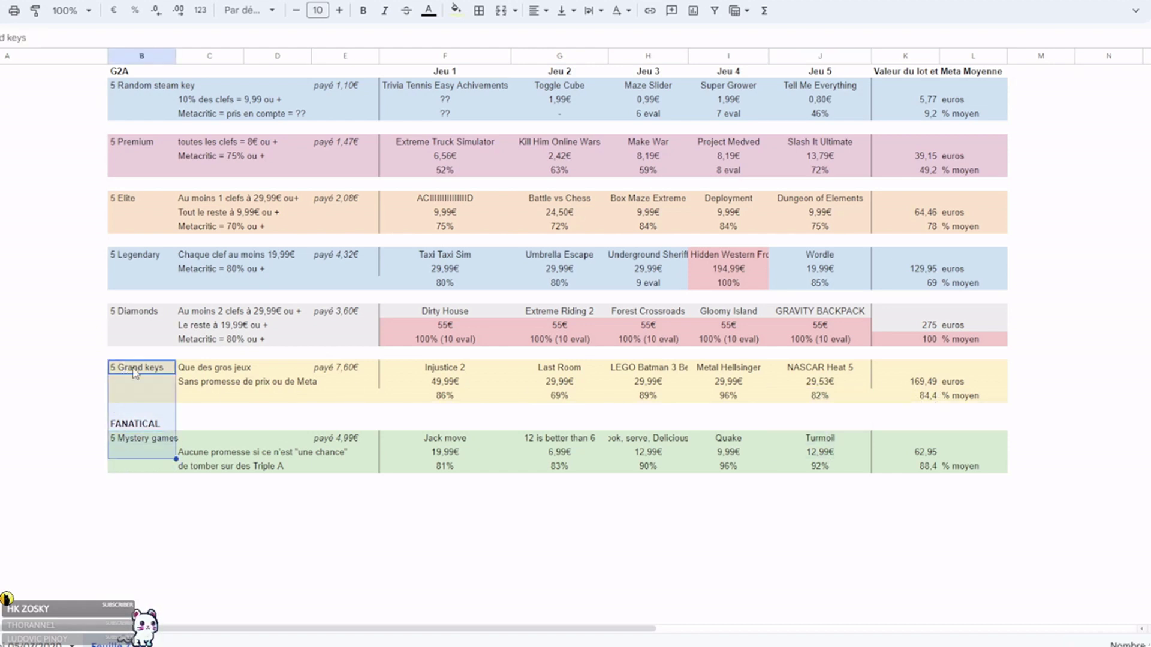
{"action": "left_click", "coordinate": [106, 397]}
{"action": "left_click", "coordinate": [134, 427]}
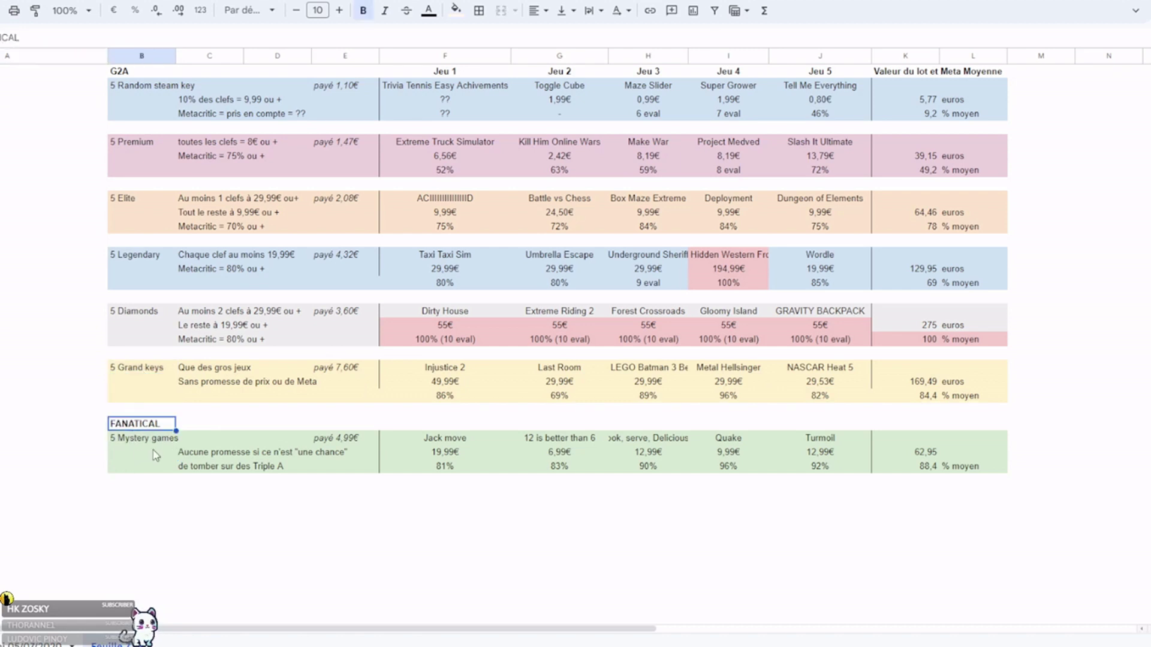
{"action": "left_click", "coordinate": [128, 442]}
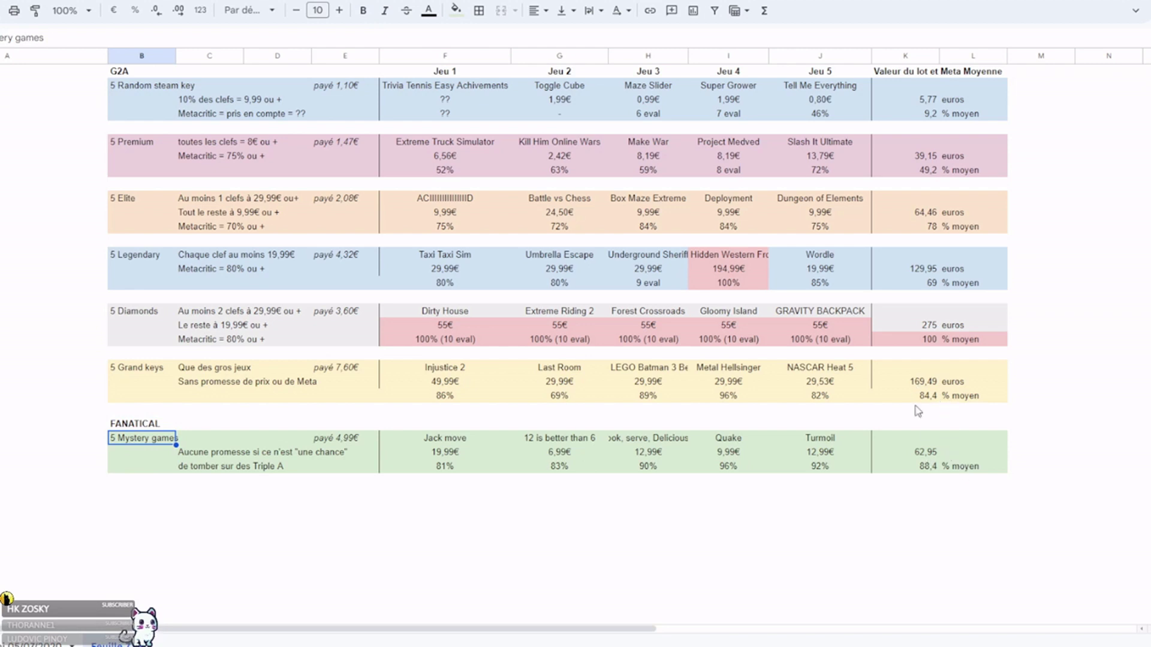
Compare the price paid, game values and ratings of the 5 Elite, 5 Grand keys and 5 Mystery games packs.
{"action": "left_click", "coordinate": [123, 209]}
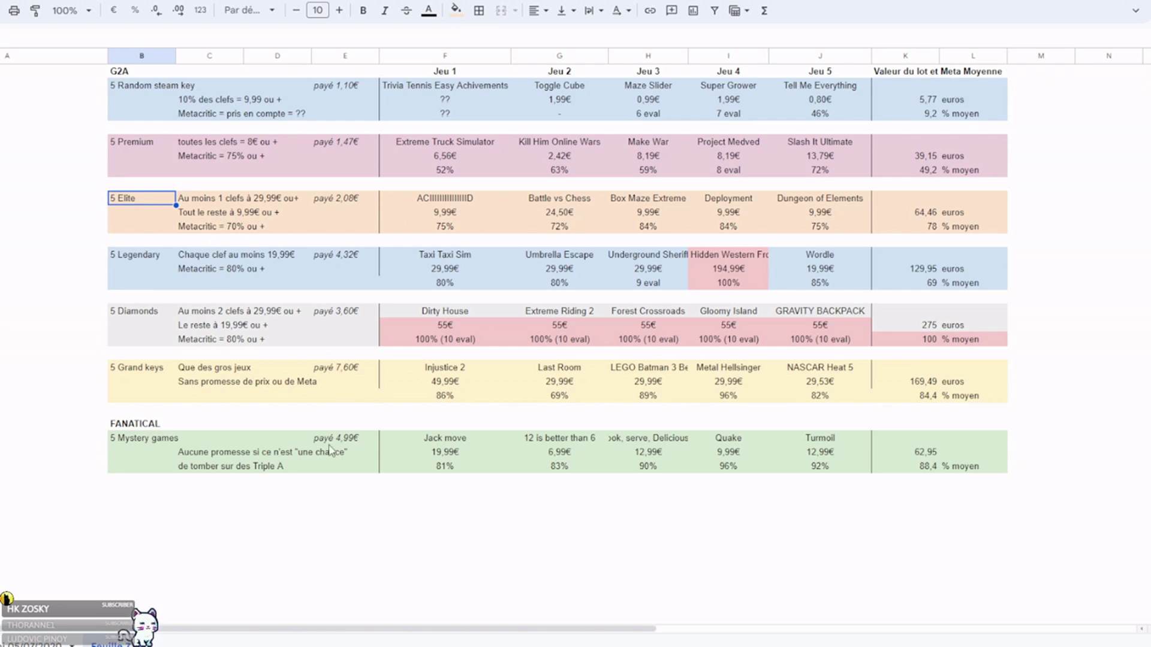
{"action": "left_click", "coordinate": [445, 469]}
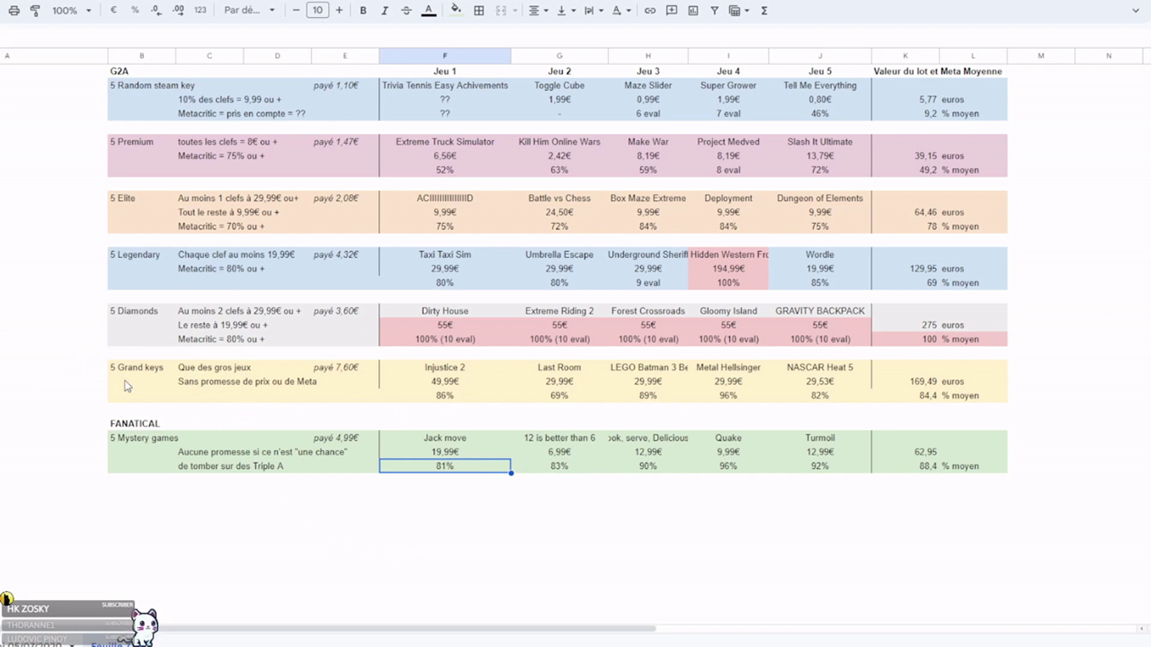
{"action": "left_click", "coordinate": [133, 205]}
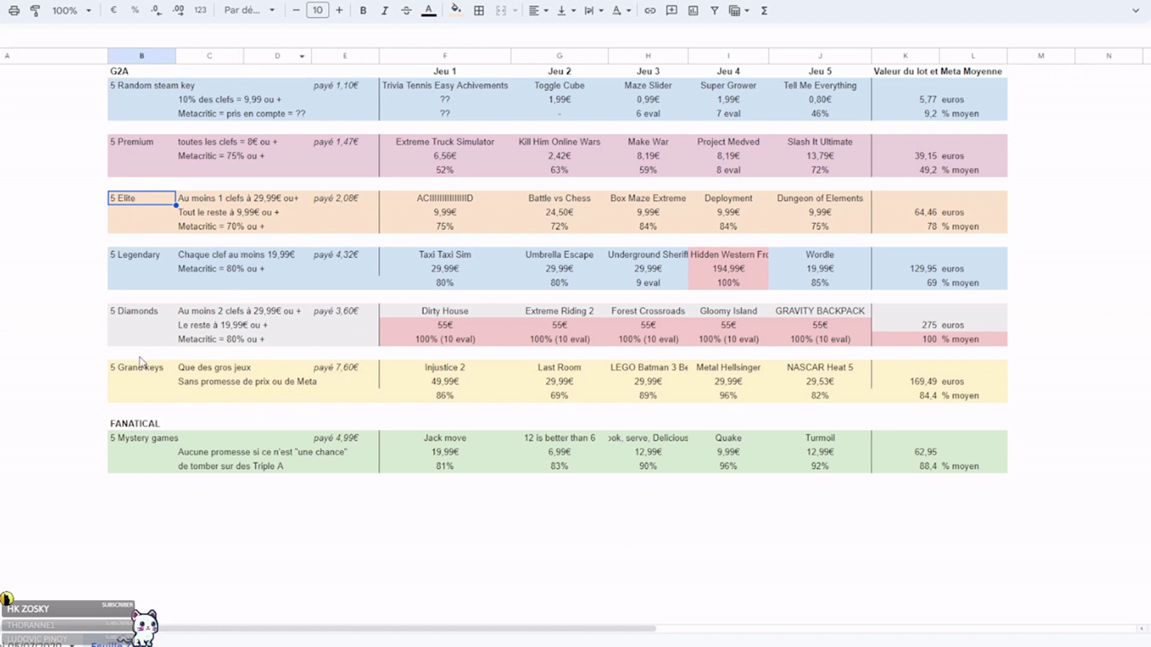
{"action": "left_click", "coordinate": [127, 376]}
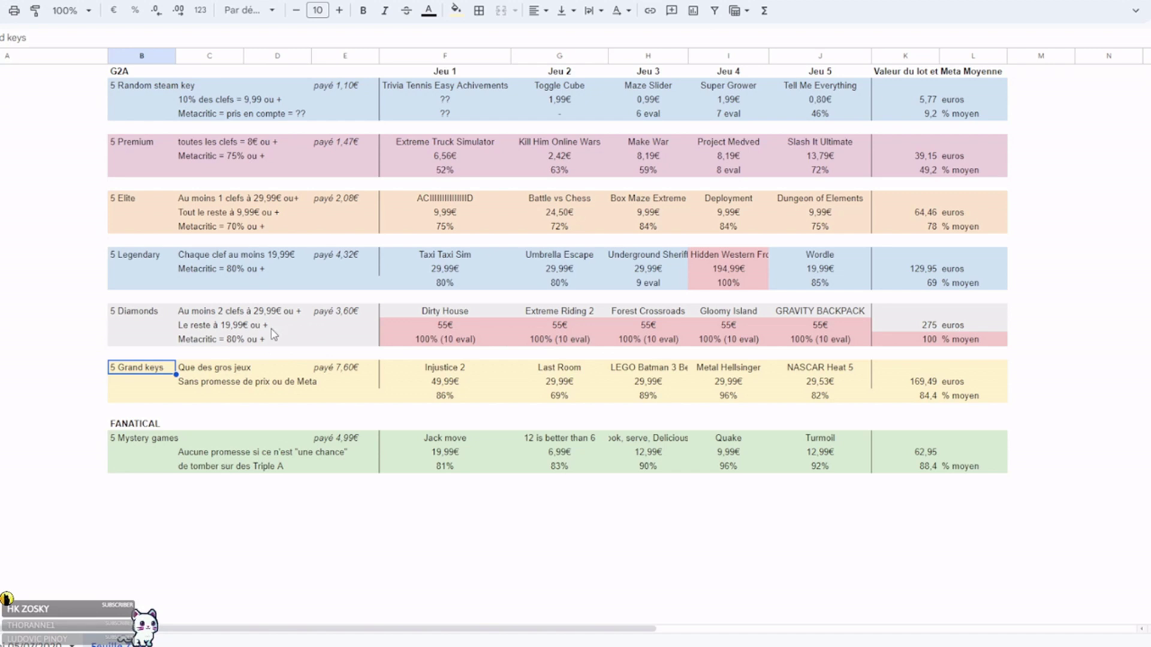
{"action": "left_click", "coordinate": [128, 458]}
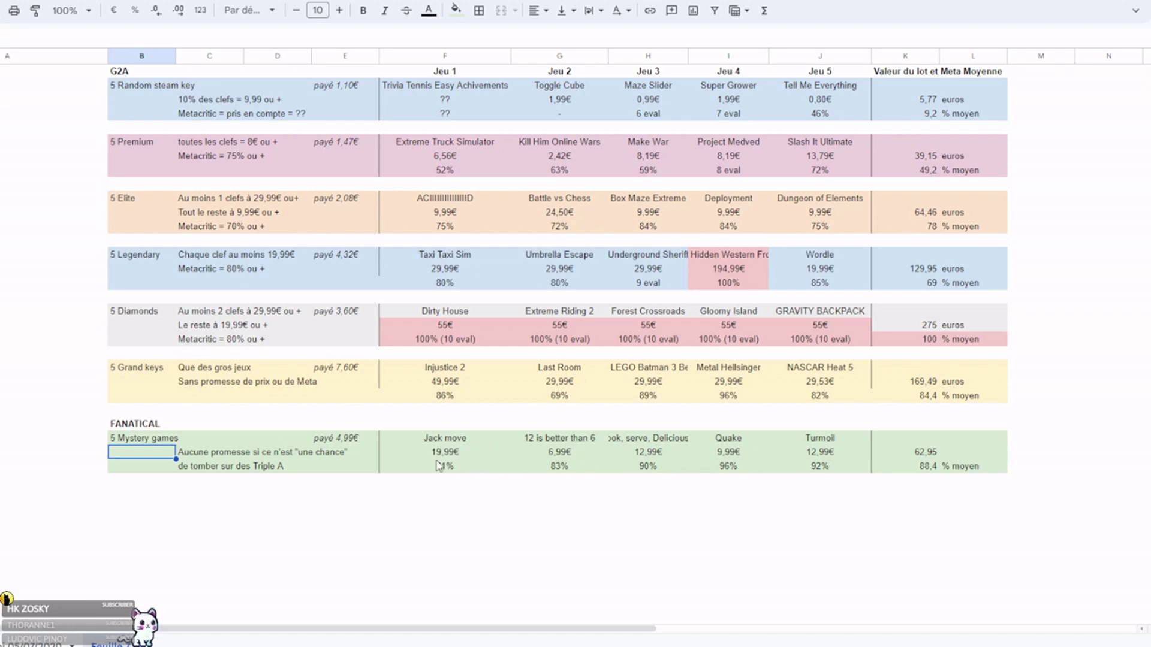
{"action": "left_click", "coordinate": [139, 468]}
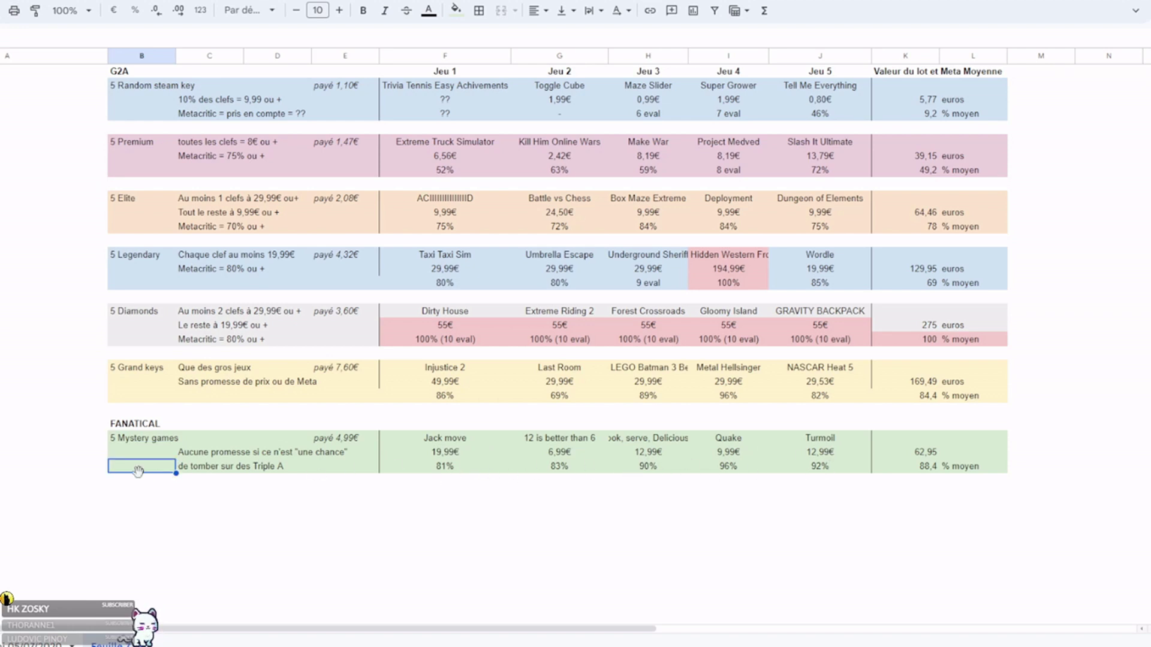
Go over the FANATICAL section and the G2A packs from 5 Random steam key to 5 Grand keys, ending on 5 Mystery games.
{"action": "left_click", "coordinate": [138, 426]}
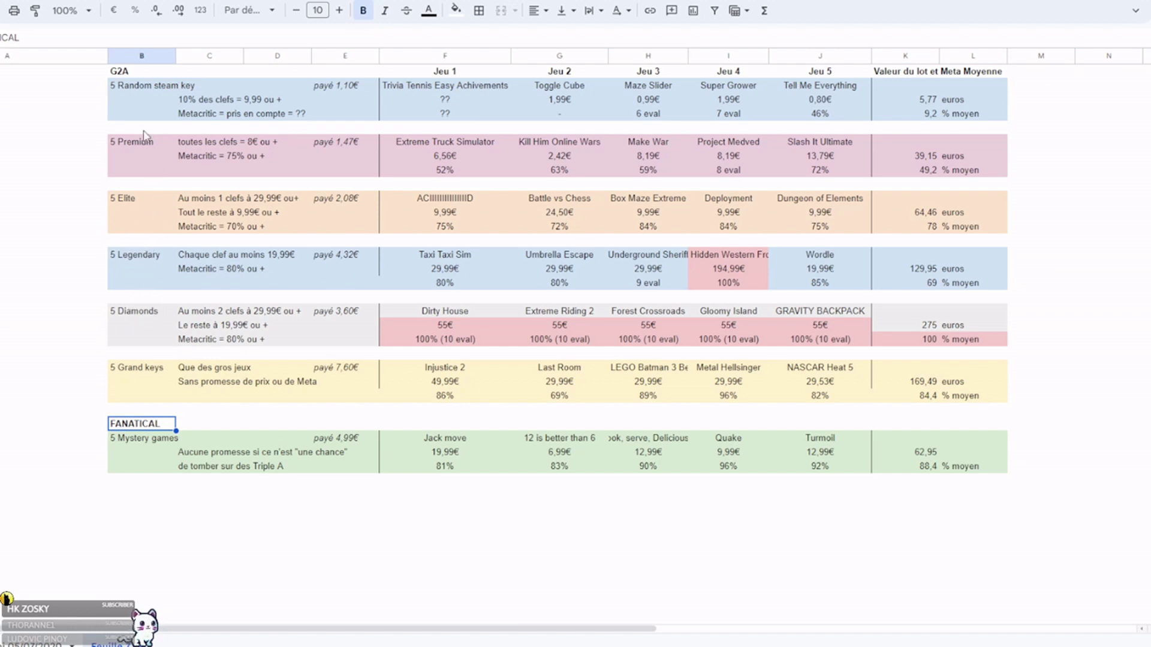
{"action": "left_click", "coordinate": [117, 92]}
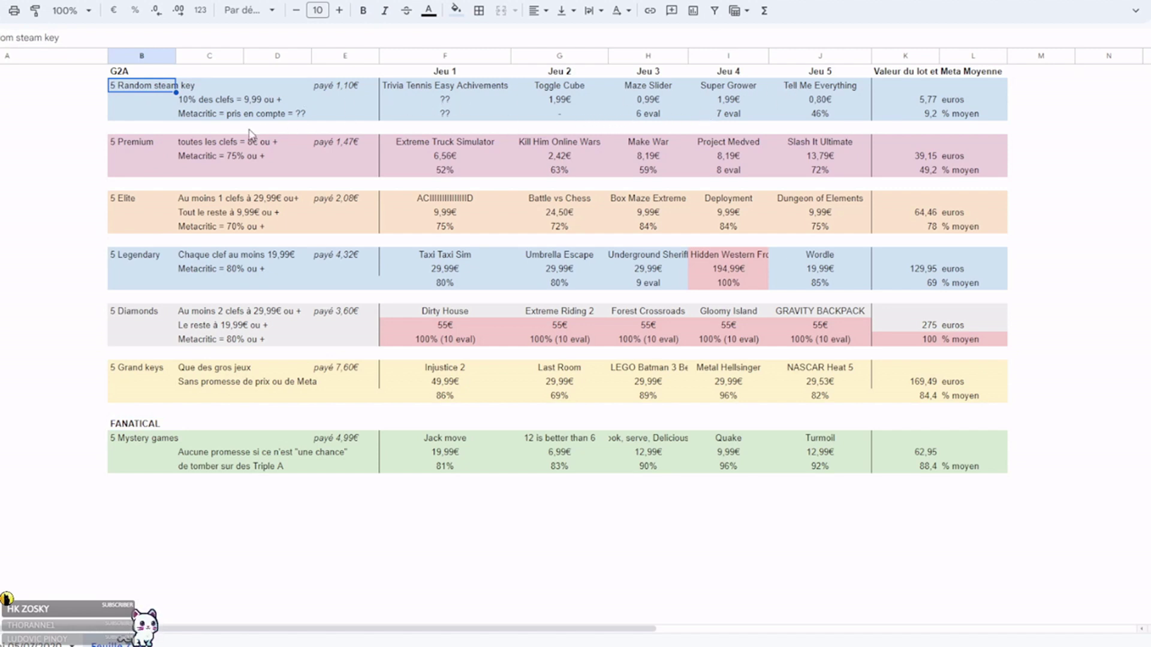
{"action": "left_click", "coordinate": [143, 213]}
{"action": "left_click", "coordinate": [147, 383]}
{"action": "left_click", "coordinate": [150, 453]}
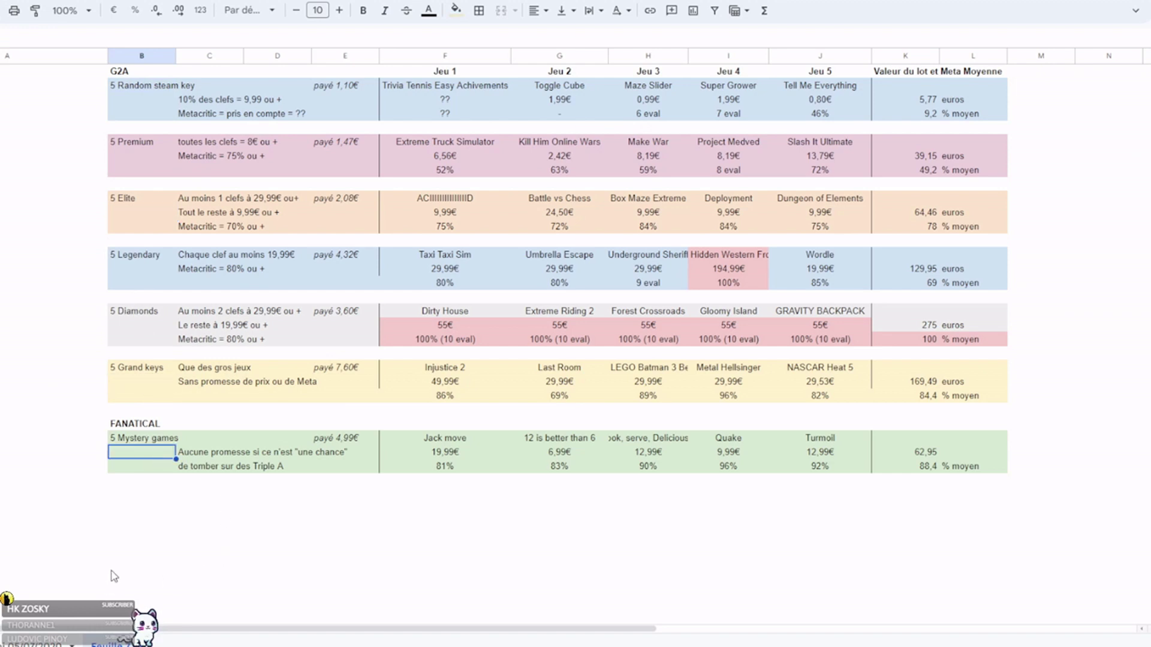